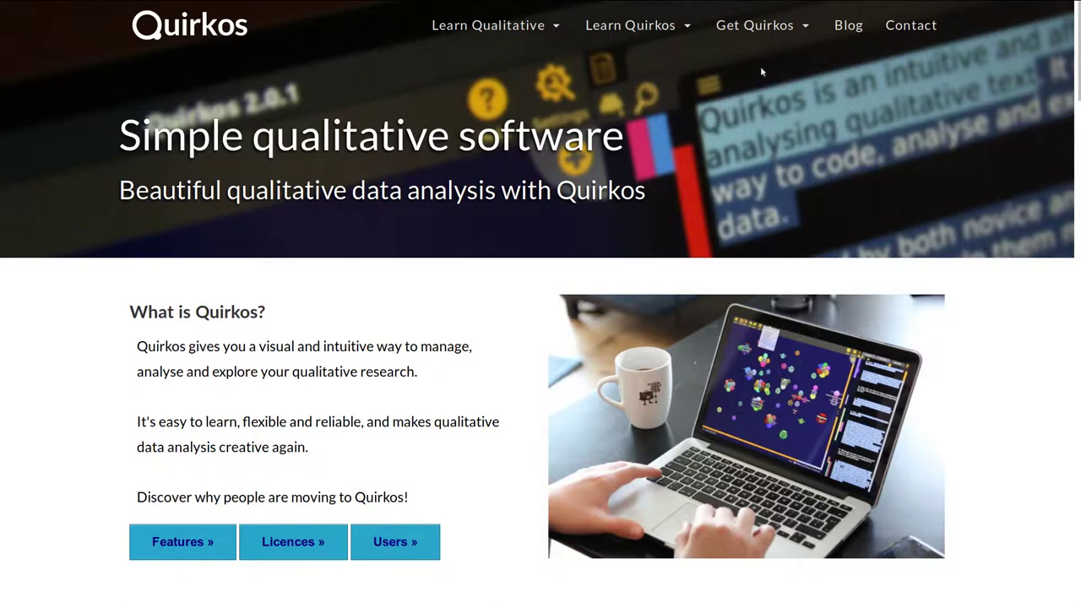
Step: Open the Quirkos download page and review the free trial terms and the available platforms
{"action": "mouse_move", "coordinate": [769, 28]}
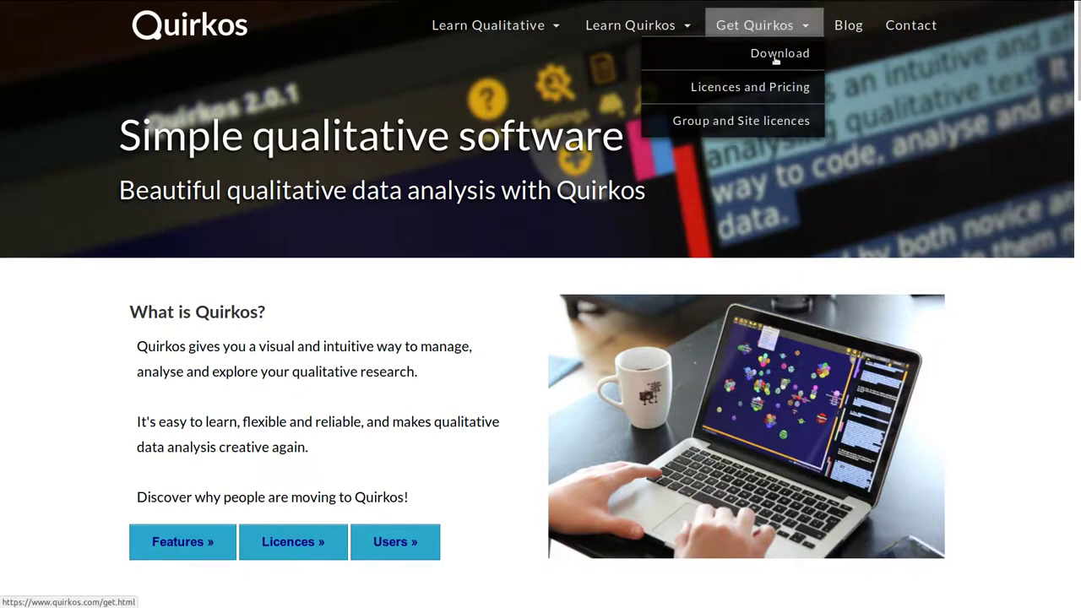
{"action": "left_click", "coordinate": [782, 59]}
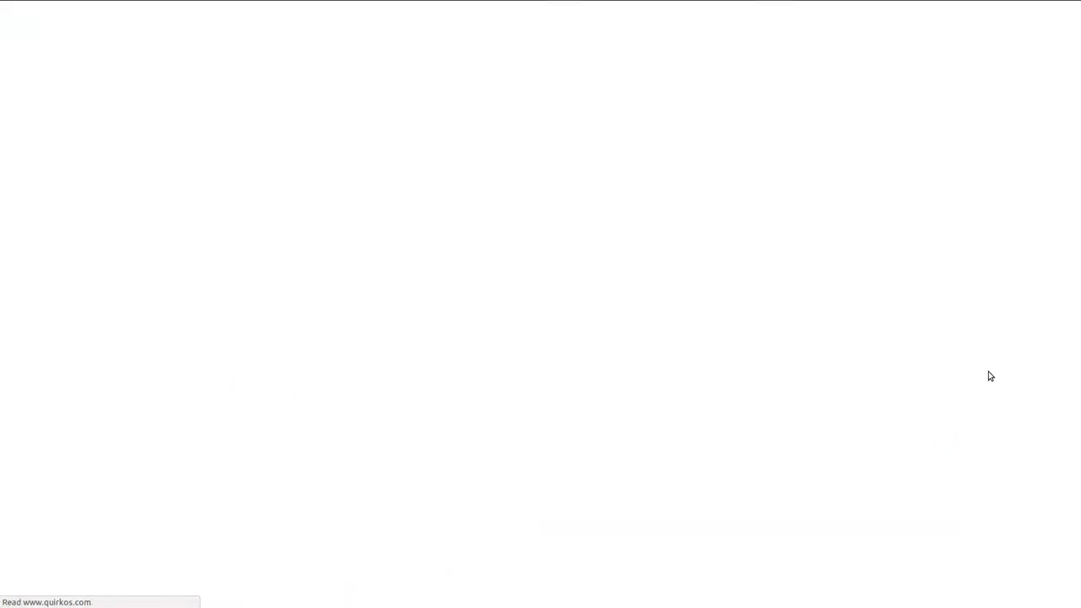
{"action": "scroll", "coordinate": [987, 374], "scroll_direction": "down", "scroll_amount": 3}
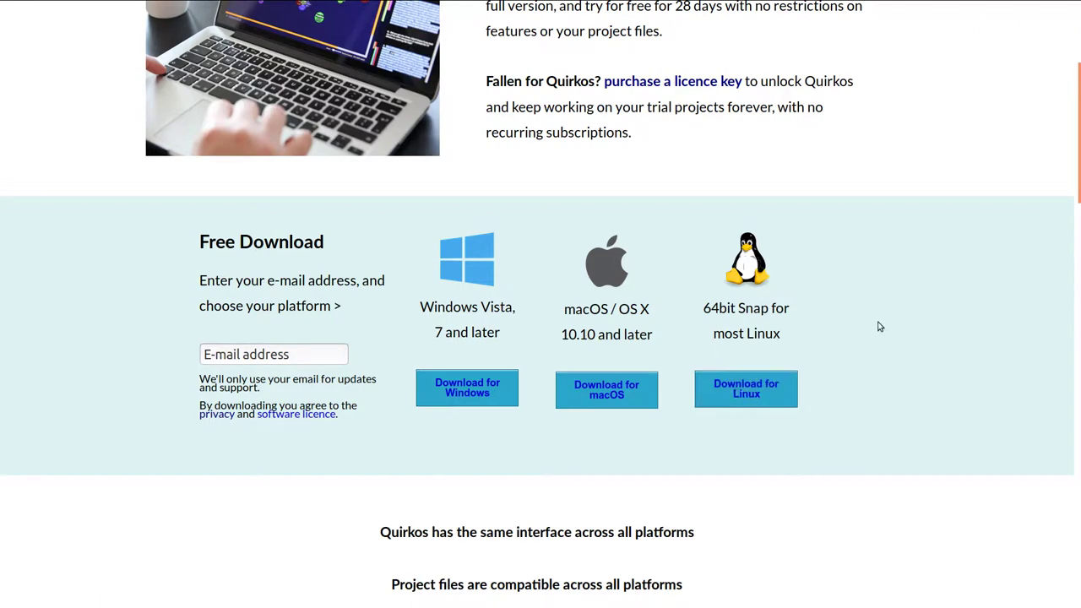
{"action": "scroll", "coordinate": [878, 327], "scroll_direction": "up", "scroll_amount": 3}
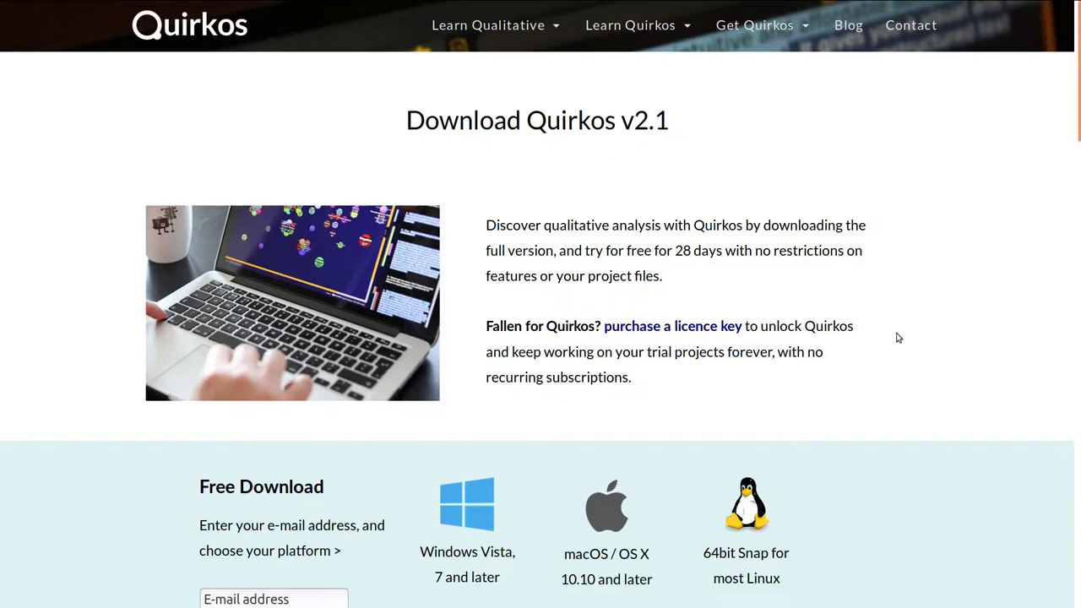
{"action": "left_click_drag", "start_coordinate": [664, 280], "coordinate": [485, 224]}
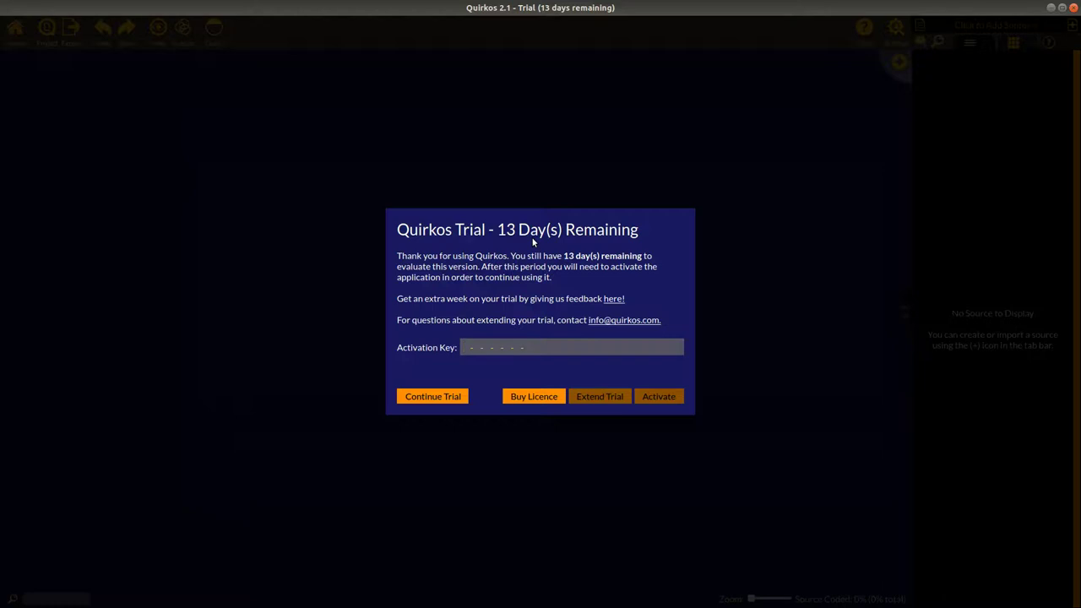
Step: Continue the Quirkos trial, and start a new project with the author's first name filled in
{"action": "left_click", "coordinate": [443, 397]}
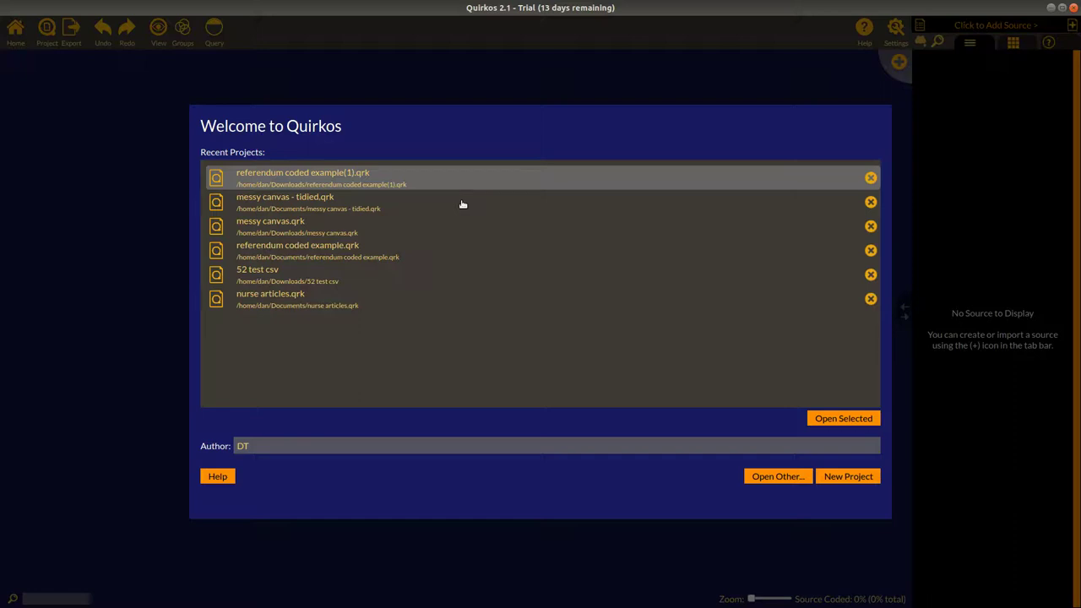
{"action": "left_click", "coordinate": [847, 478]}
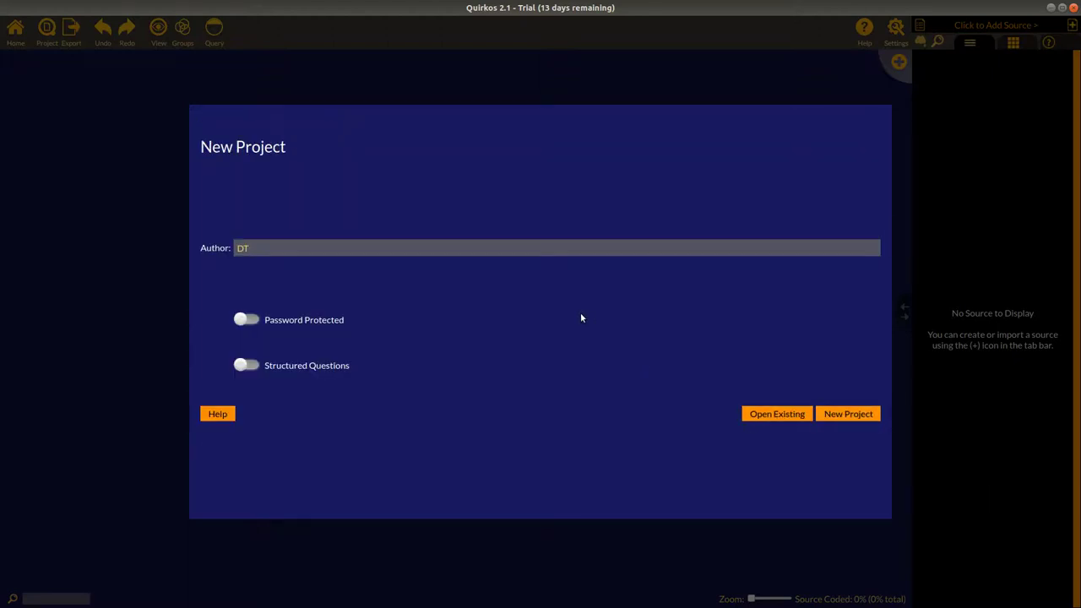
{"action": "left_click_drag", "start_coordinate": [293, 247], "coordinate": [195, 248]}
{"action": "type", "text": "Daniel"}
Step: Try password protection with a project password and its repeat, plus the structured questions option, and switch both off again
{"action": "left_click", "coordinate": [252, 320]}
{"action": "left_click", "coordinate": [410, 212]}
{"action": "type", "text": "******"}
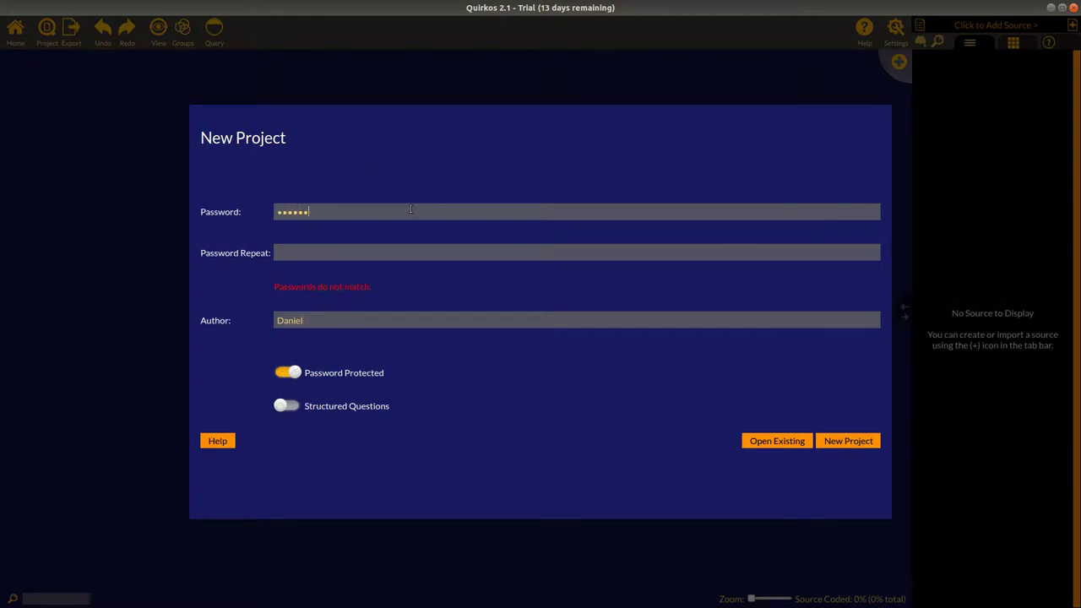
{"action": "left_click", "coordinate": [444, 251]}
{"action": "type", "text": "********"}
{"action": "left_click", "coordinate": [287, 373]}
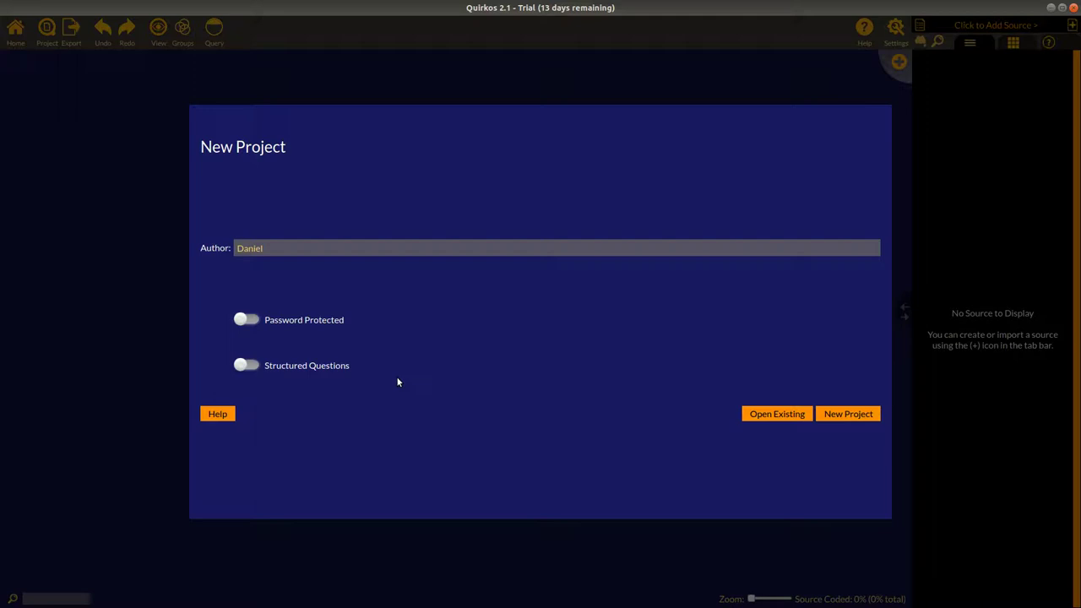
{"action": "left_click", "coordinate": [255, 369]}
{"action": "left_click", "coordinate": [246, 366]}
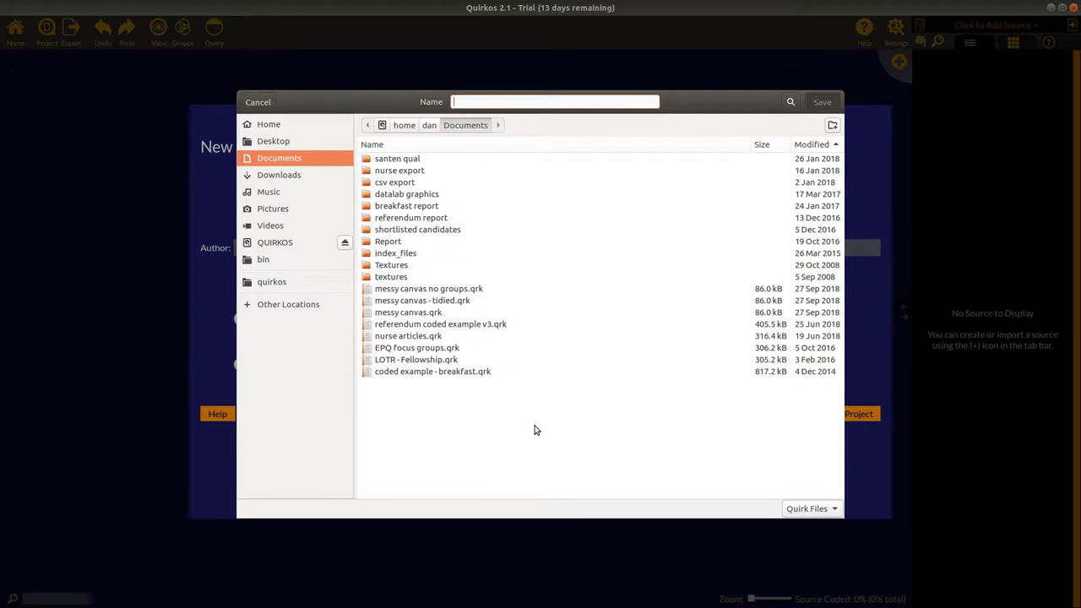
Step: Save the new project in the Documents folder as workshop example.qrk
{"action": "left_click", "coordinate": [303, 161]}
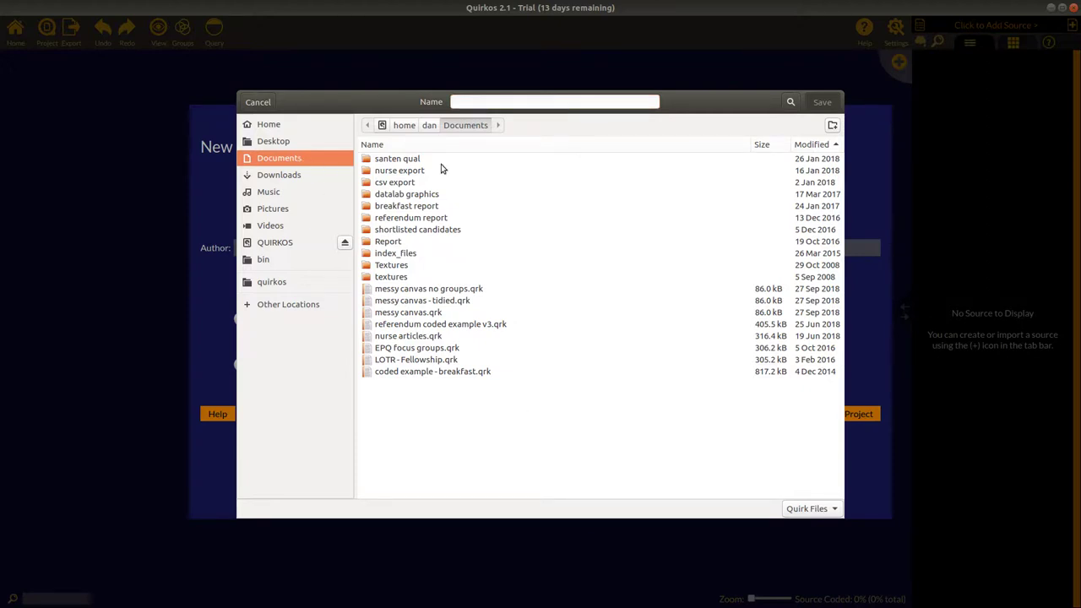
{"action": "left_click", "coordinate": [296, 144]}
{"action": "left_click", "coordinate": [303, 158]}
{"action": "left_click", "coordinate": [498, 103]}
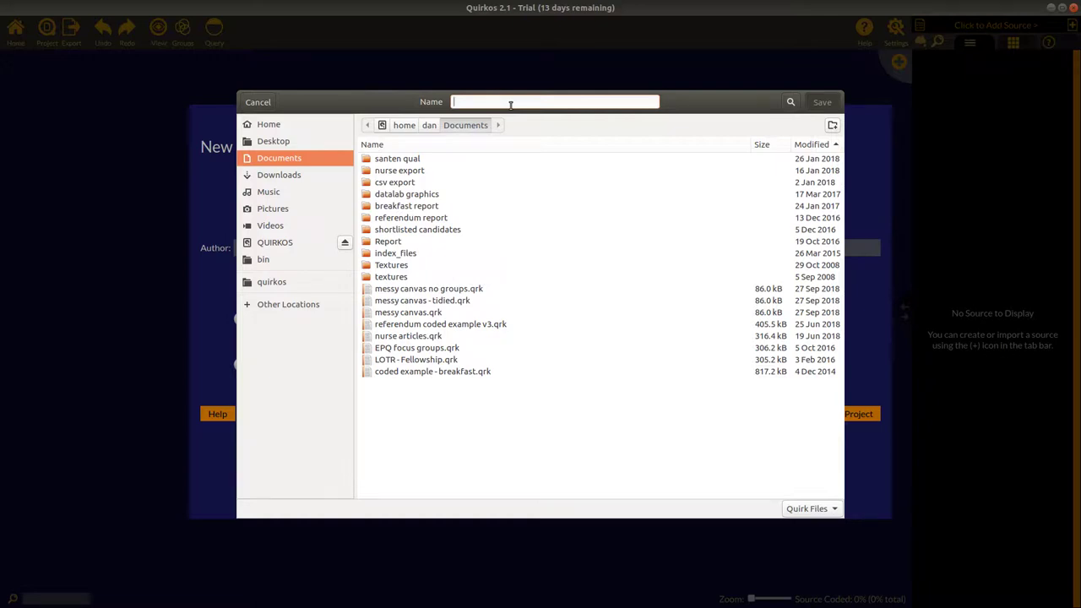
{"action": "type", "text": "workshop example."}
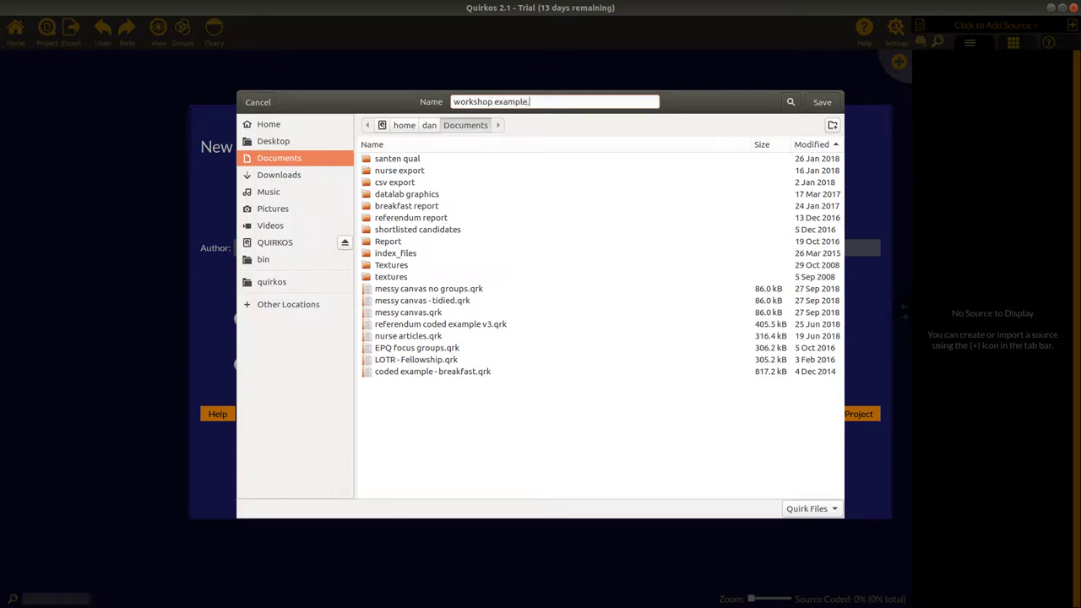
{"action": "type", "text": "qrk"}
{"action": "left_click", "coordinate": [831, 106]}
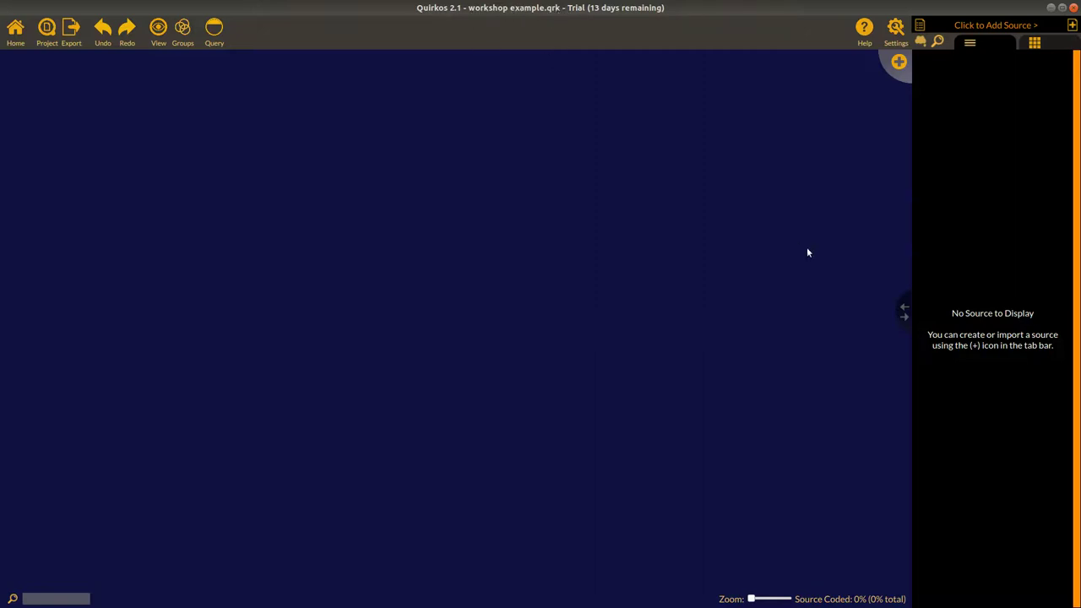
Step: Widen the source area to more than a third of the window and add a new blank source
{"action": "left_click_drag", "start_coordinate": [904, 311], "coordinate": [652, 328]}
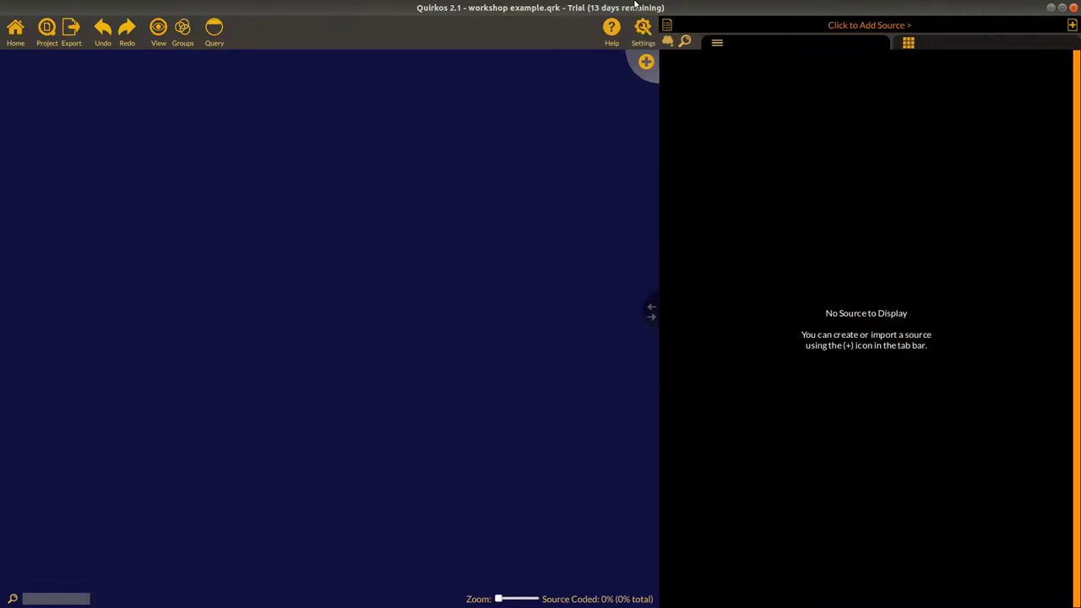
{"action": "left_click_drag", "start_coordinate": [651, 309], "coordinate": [455, 358]}
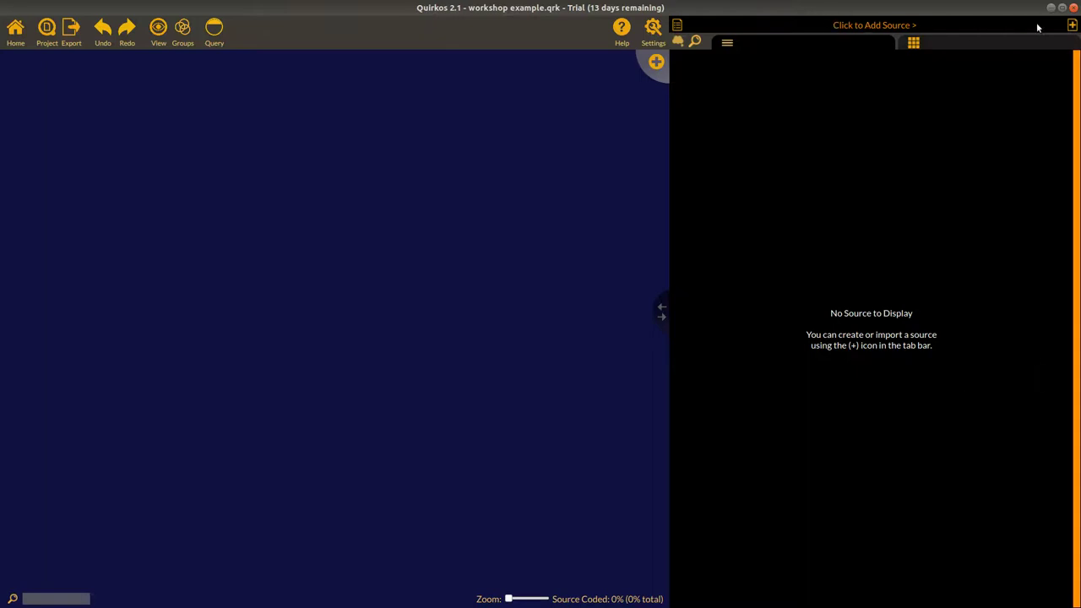
{"action": "left_click", "coordinate": [1071, 26]}
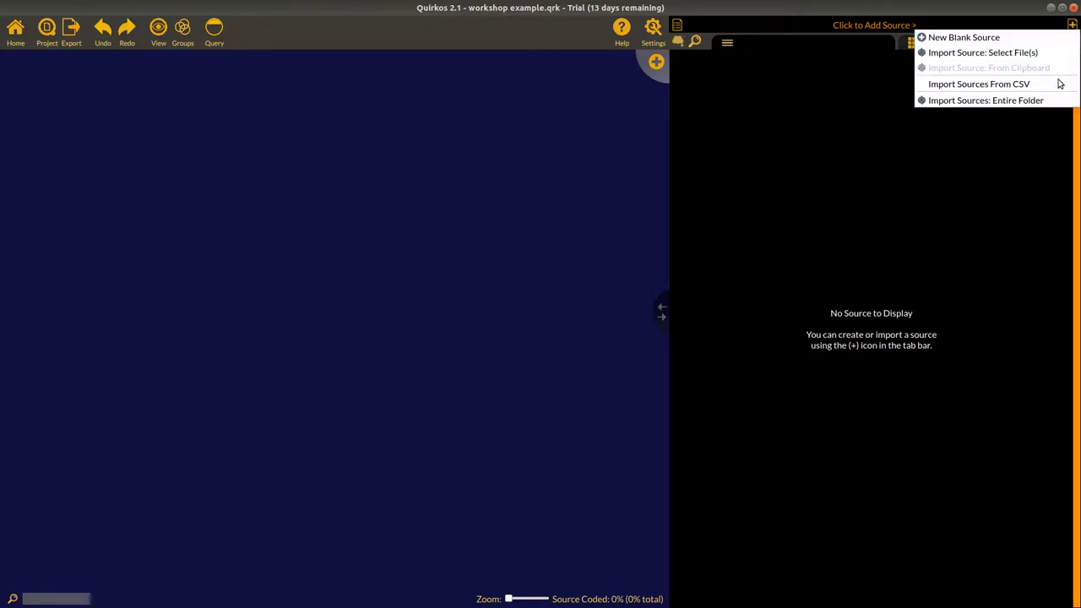
{"action": "left_click", "coordinate": [1020, 41]}
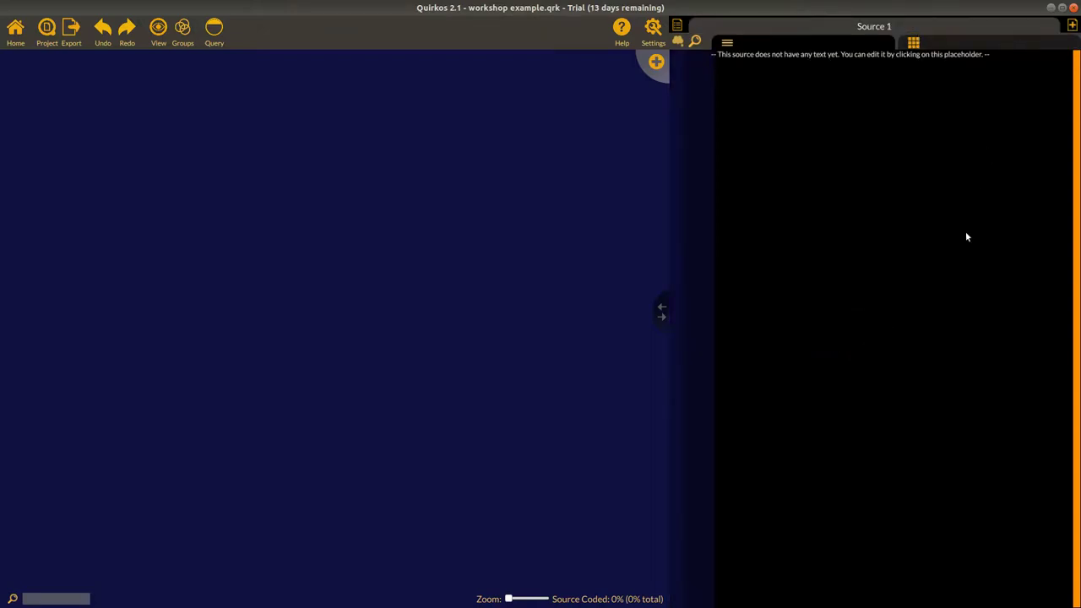
Step: Write "This is my research journal, and I'm going to keep a note of my analysis process here." as the blank source's text and save it
{"action": "left_click", "coordinate": [902, 60]}
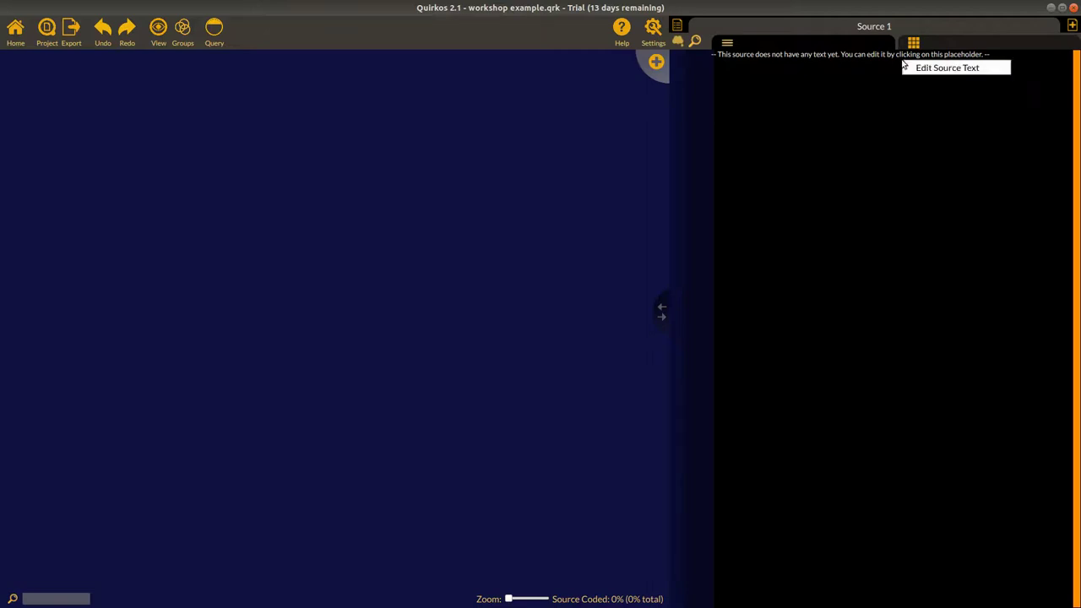
{"action": "left_click", "coordinate": [954, 76]}
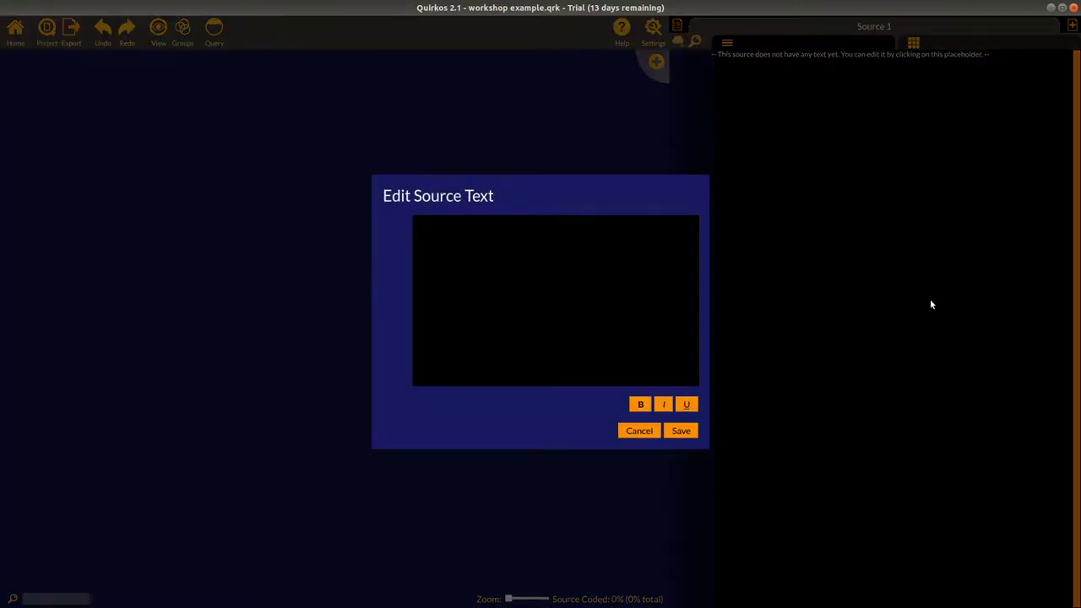
{"action": "type", "text": "This is my research journal, "}
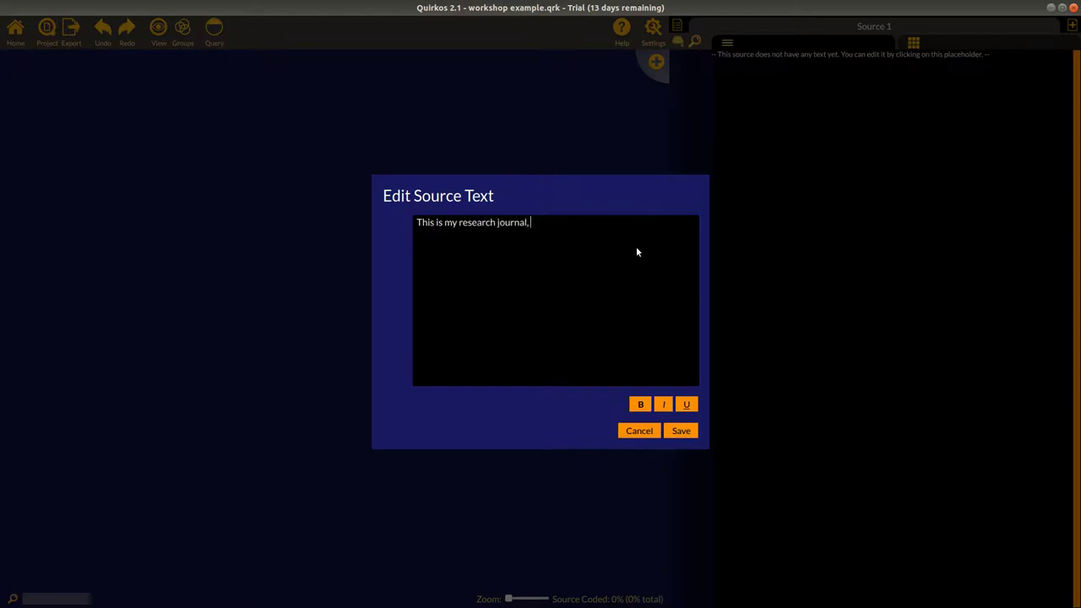
{"action": "type", "text": "and I'm going to keep a note of my analysis "}
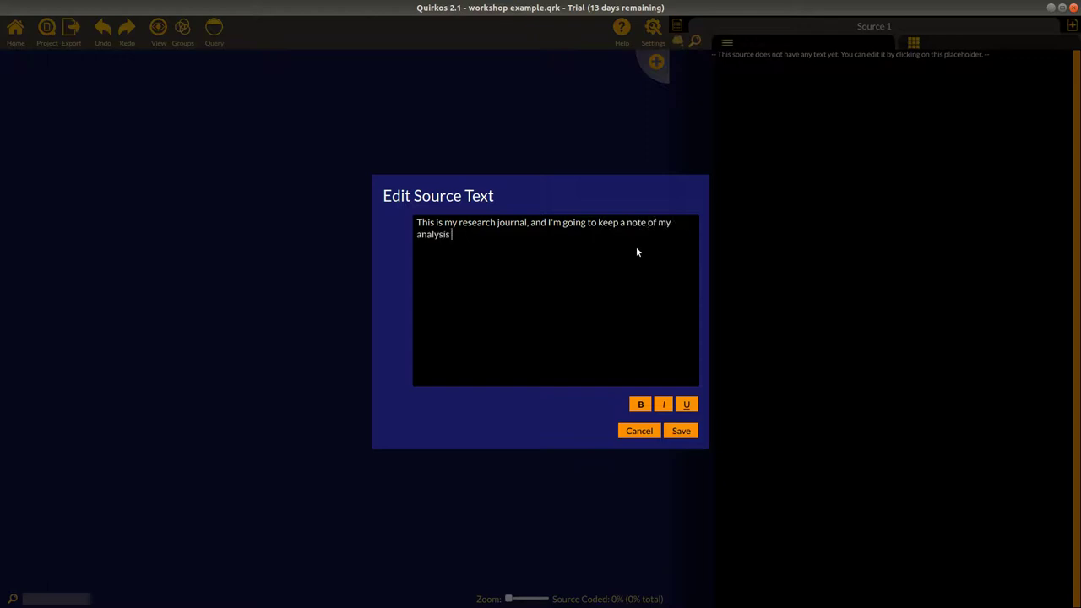
{"action": "type", "text": "process here."}
{"action": "left_click", "coordinate": [682, 431]}
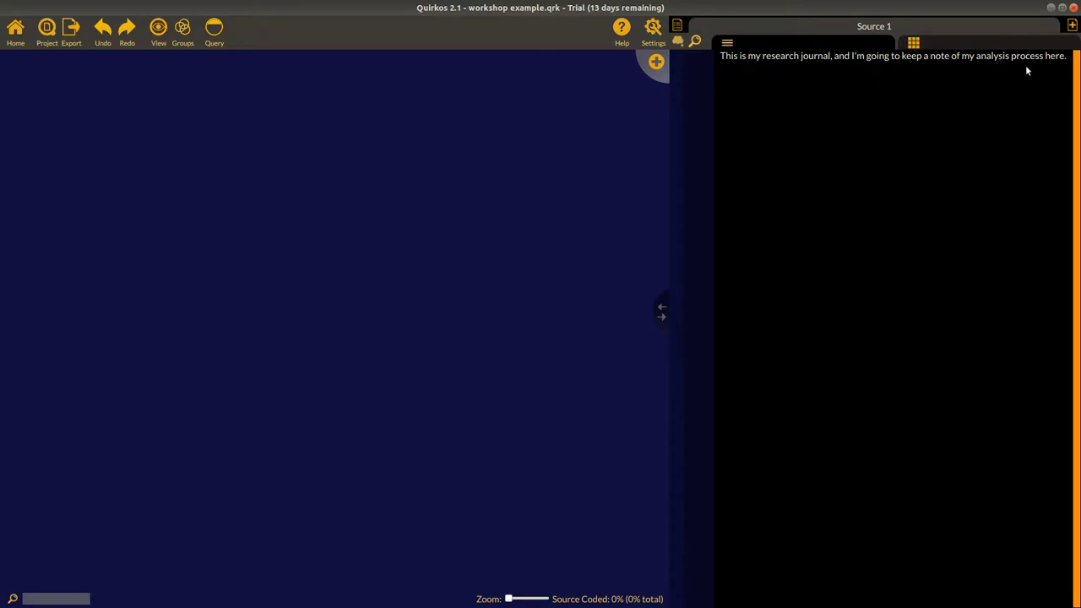
Step: Increase the source font size to about three quarters of its range in the general project preferences and save
{"action": "left_click", "coordinate": [653, 32]}
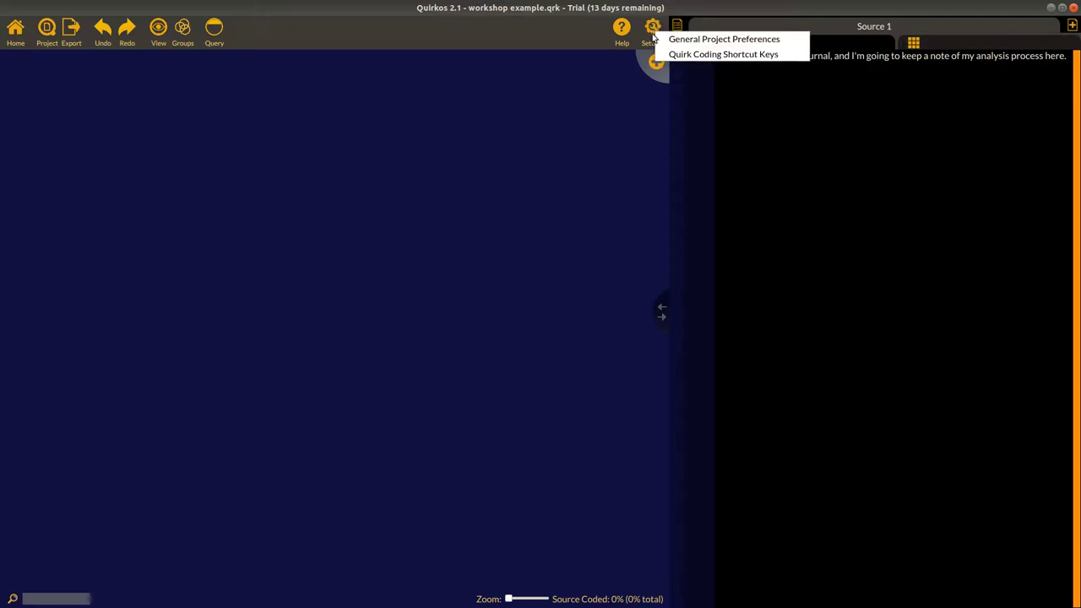
{"action": "left_click", "coordinate": [757, 42]}
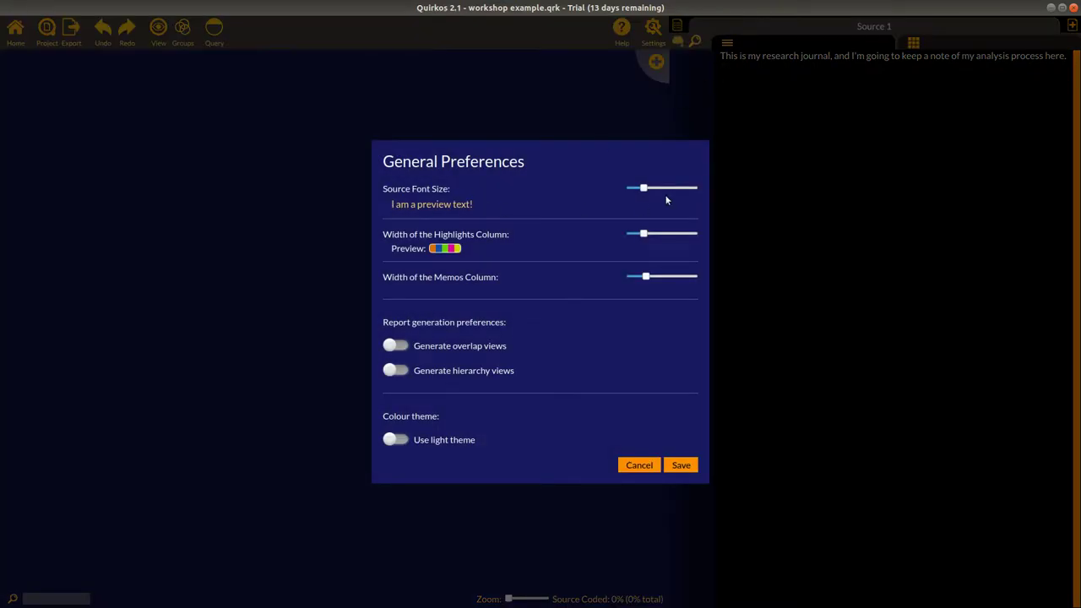
{"action": "left_click_drag", "start_coordinate": [644, 189], "coordinate": [683, 189]}
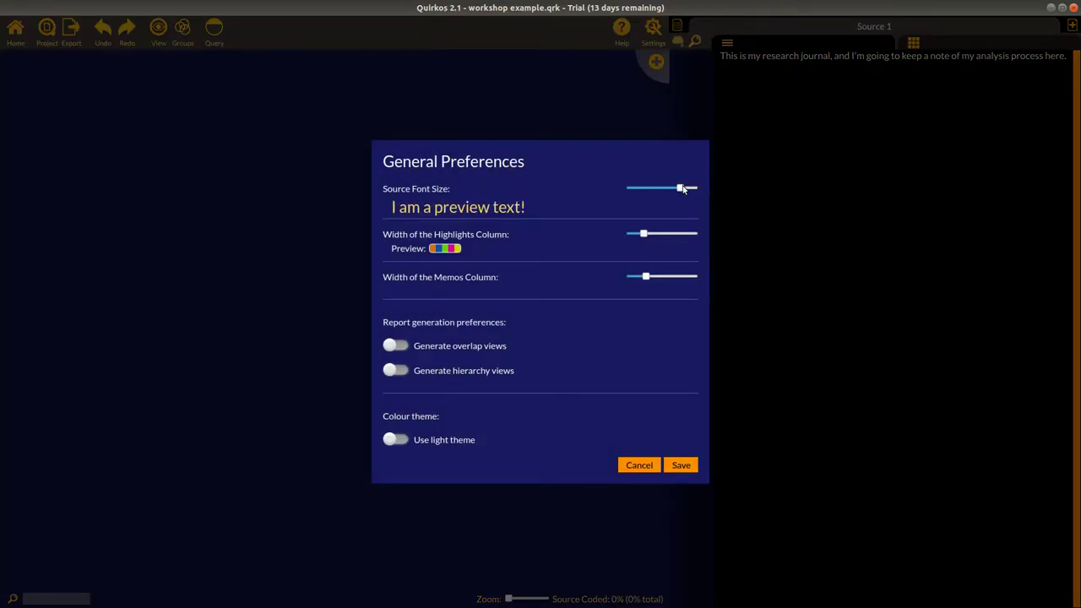
{"action": "left_click", "coordinate": [680, 465]}
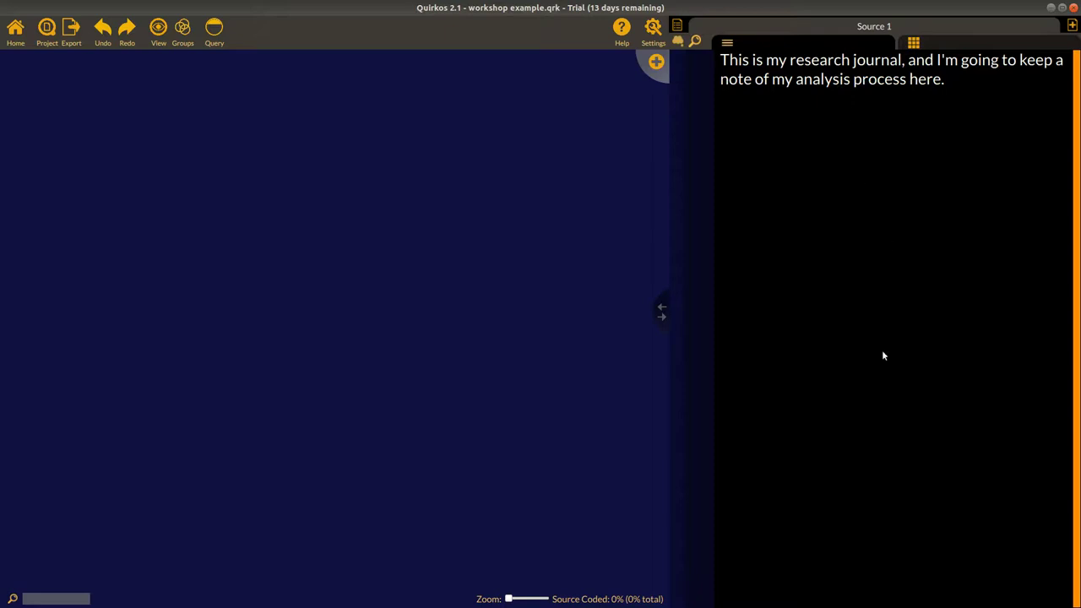
Step: Change the title of Source 1 to Research Journal in its source properties
{"action": "left_click", "coordinate": [943, 30]}
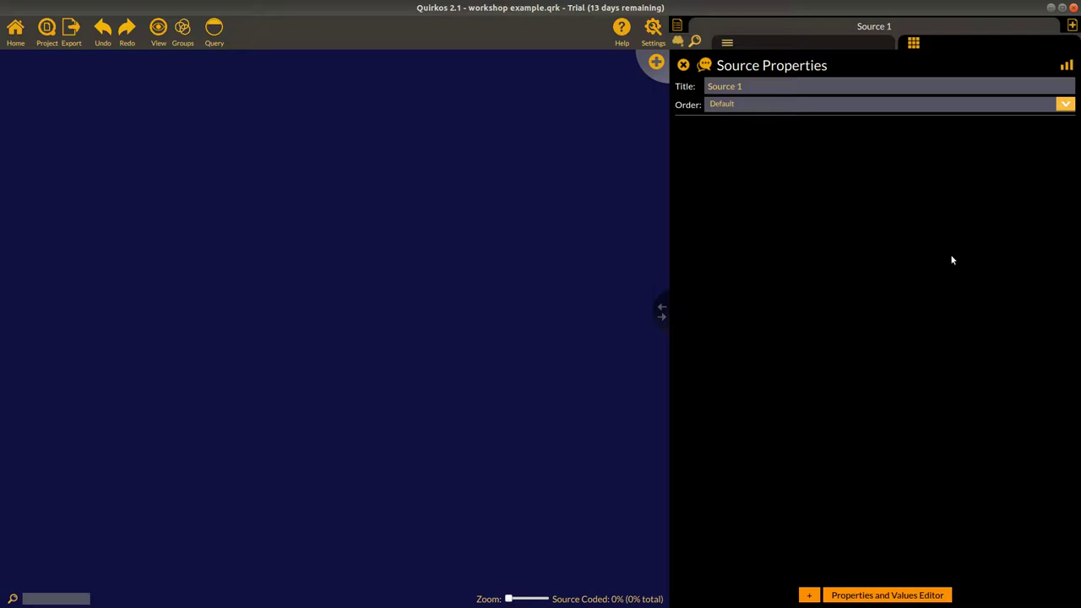
{"action": "left_click_drag", "start_coordinate": [777, 90], "coordinate": [640, 87]}
{"action": "type", "text": "Research Journal"}
Step: Add a Source Type property with the value Journal to the Research Journal source
{"action": "left_click", "coordinate": [808, 595]}
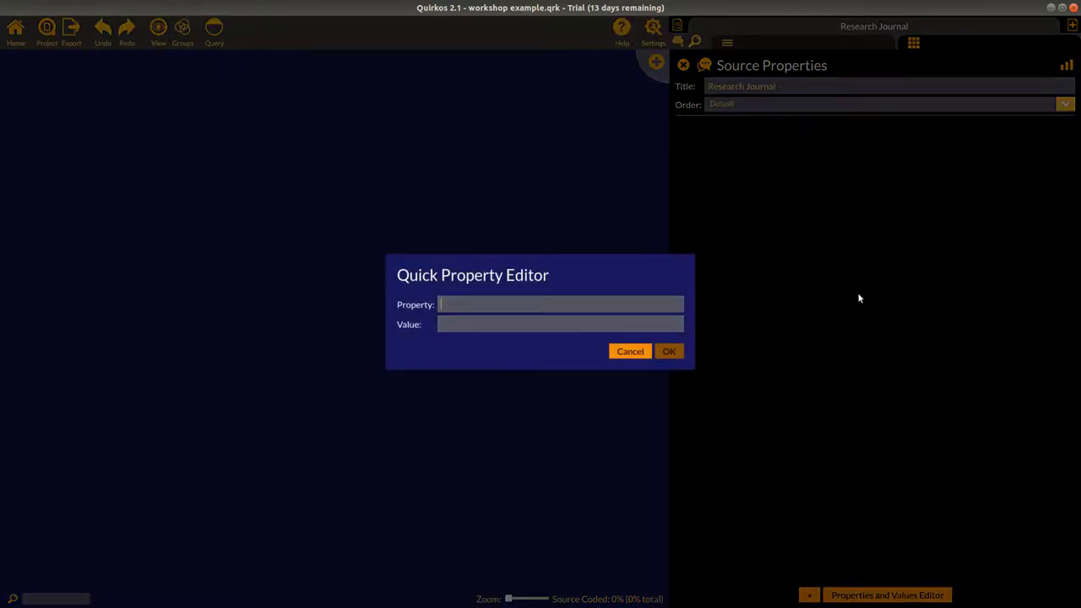
{"action": "type", "text": "Source Type"}
{"action": "left_click", "coordinate": [615, 326]}
{"action": "type", "text": "Journal"}
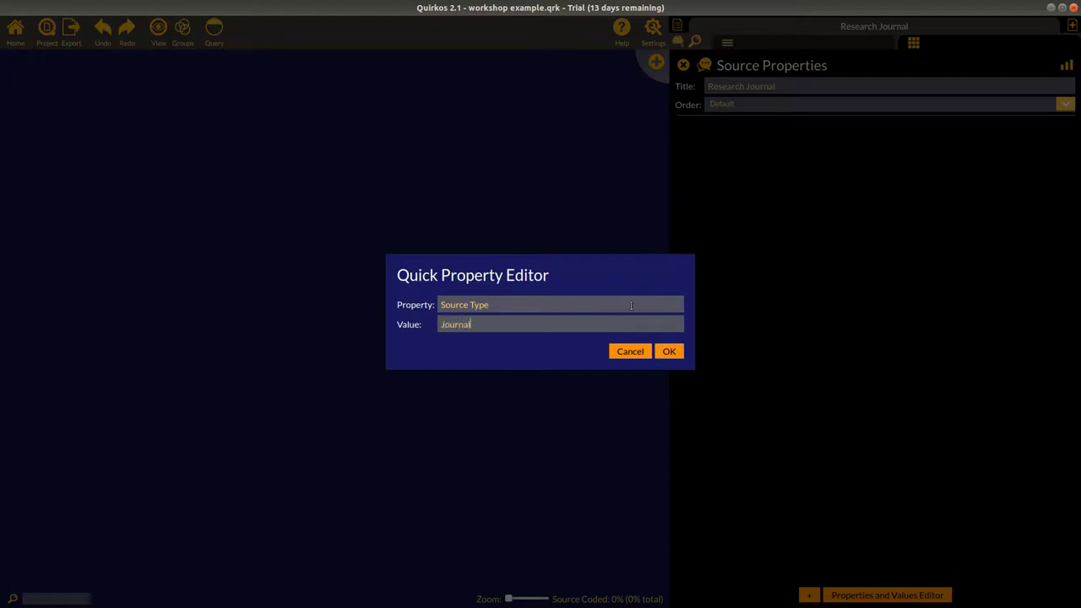
{"action": "left_click", "coordinate": [669, 352]}
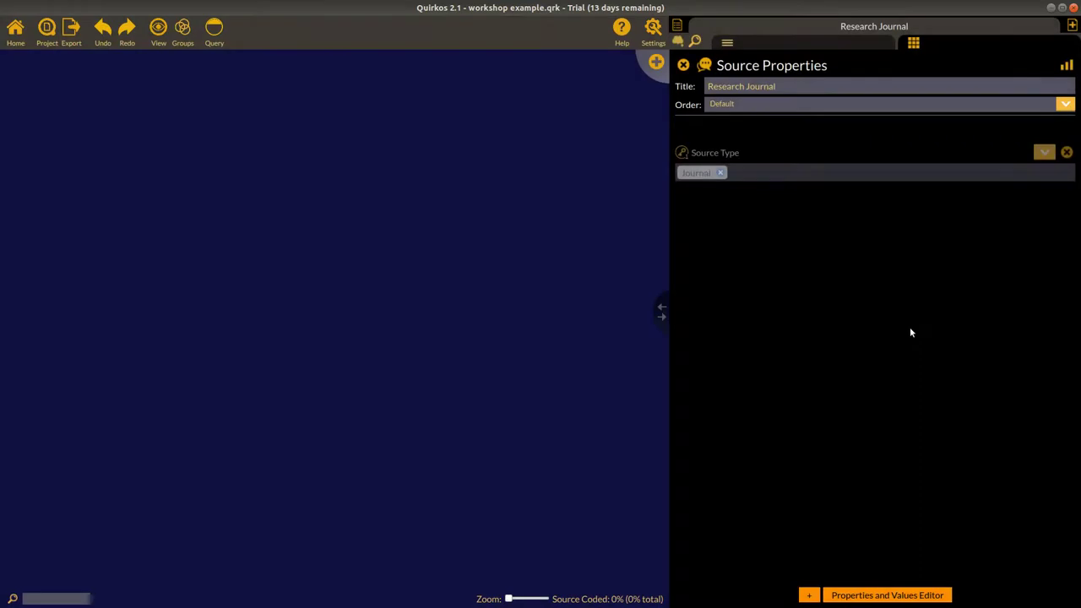
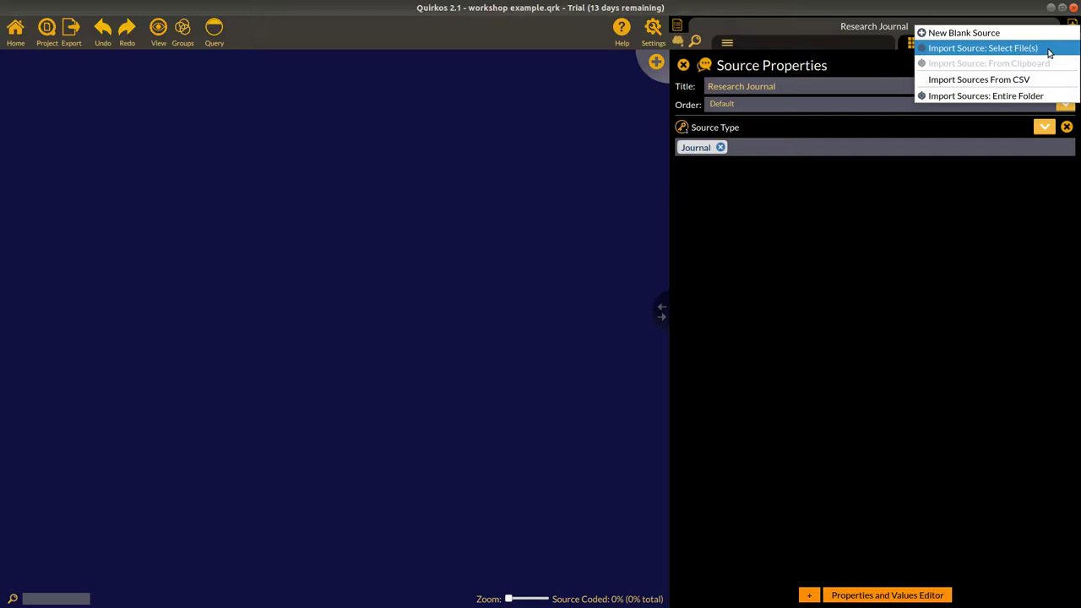
Step: Import the five files Mabel, Mubarak, Simon, Sara and Jane from the Example project folder on the QUIRKOS drive as sources
{"action": "left_click", "coordinate": [1049, 53]}
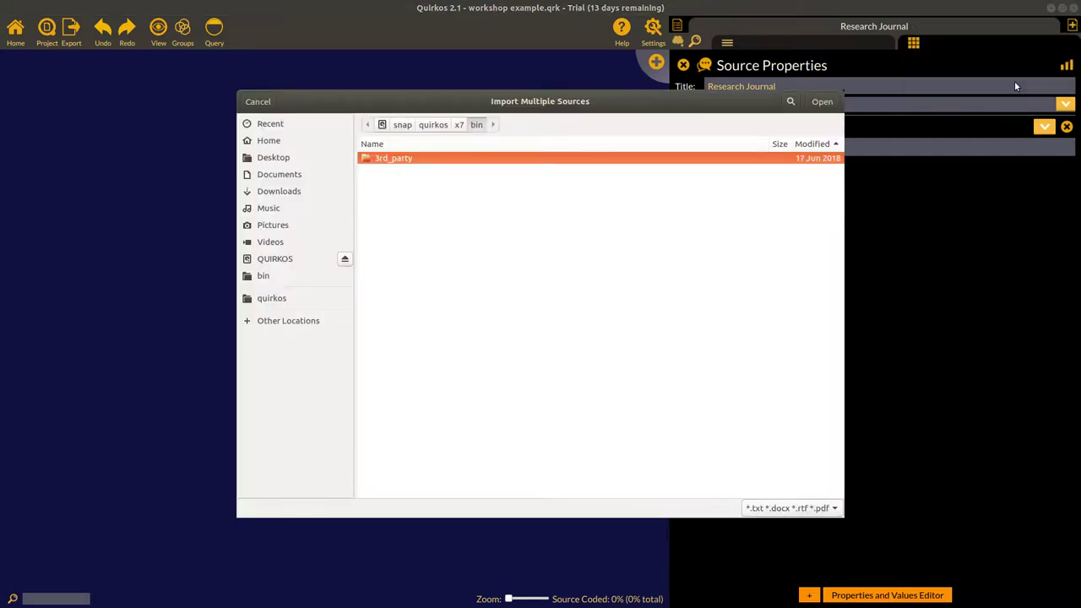
{"action": "left_click", "coordinate": [298, 264]}
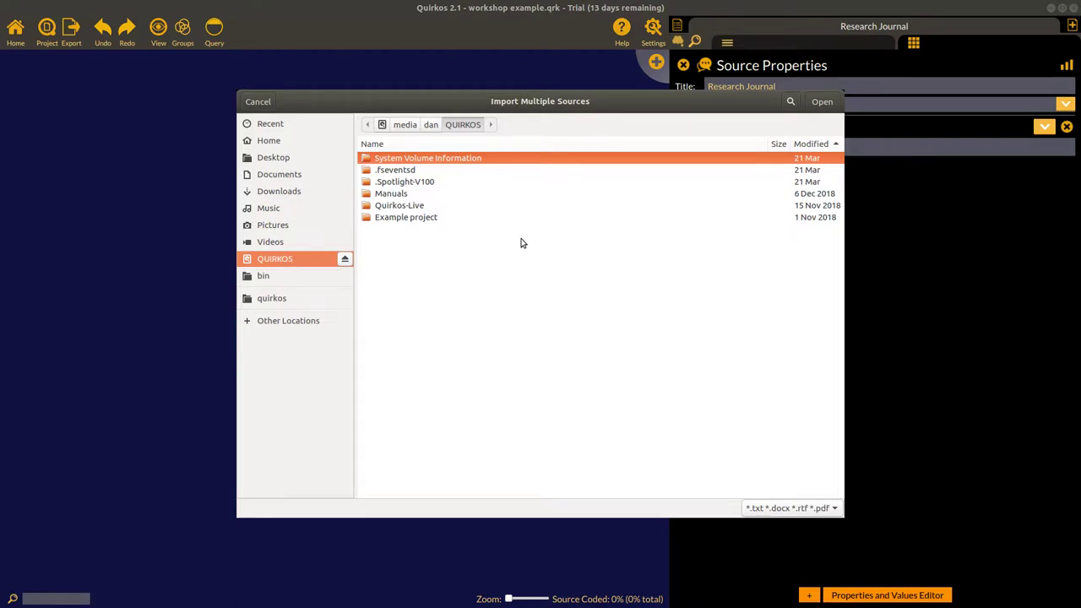
{"action": "double_click", "coordinate": [438, 220]}
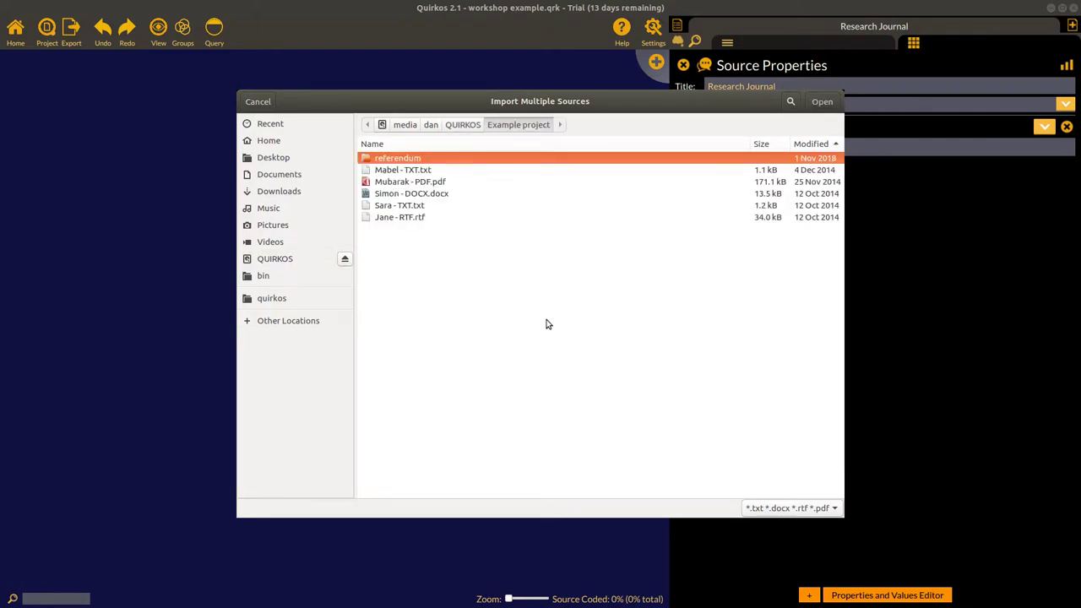
{"action": "left_click", "coordinate": [401, 177]}
{"action": "left_click", "coordinate": [401, 172]}
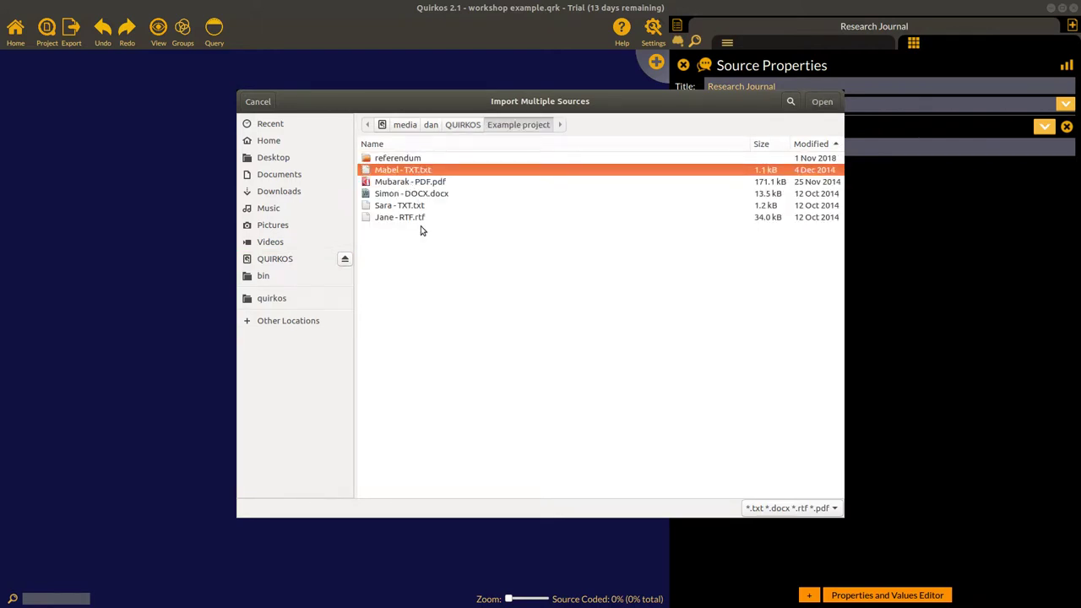
{"action": "left_click", "coordinate": [420, 217], "text": "shift"}
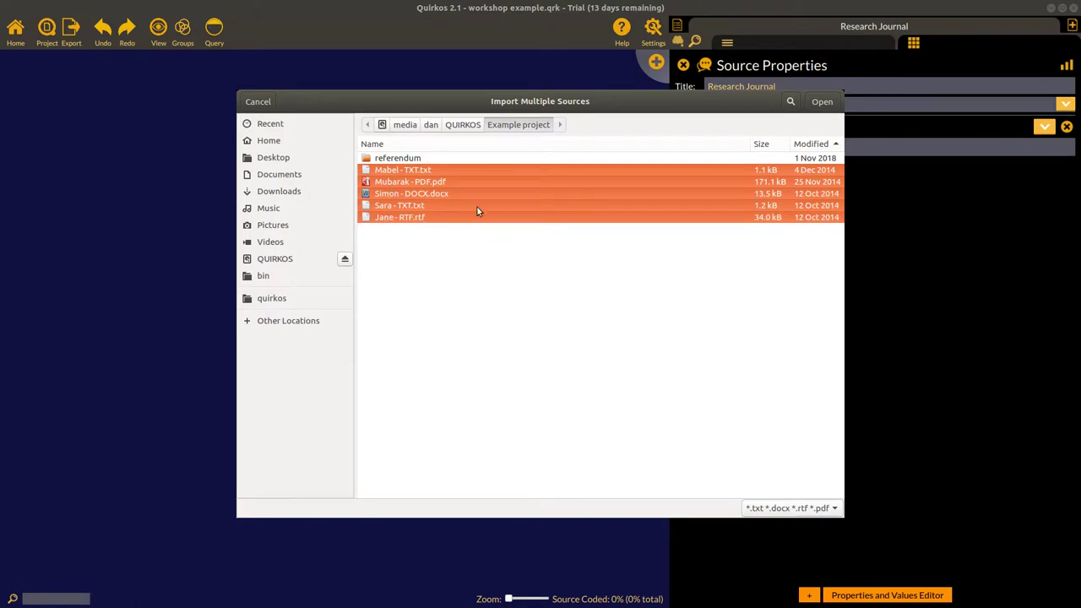
{"action": "left_click", "coordinate": [458, 171]}
{"action": "left_click", "coordinate": [463, 222], "text": "shift"}
{"action": "left_click", "coordinate": [823, 105]}
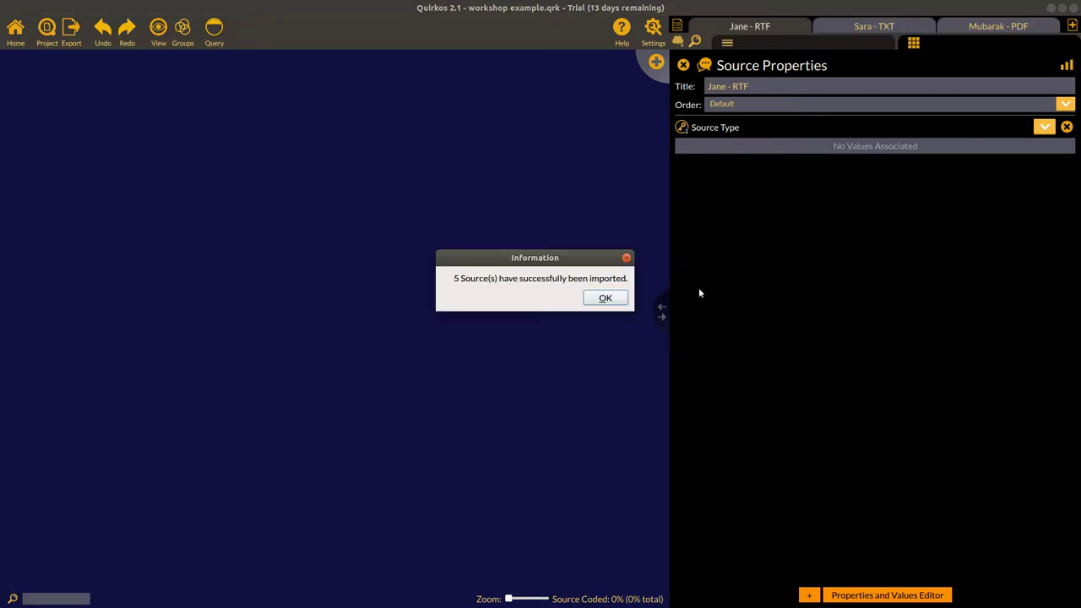
{"action": "left_click", "coordinate": [619, 298]}
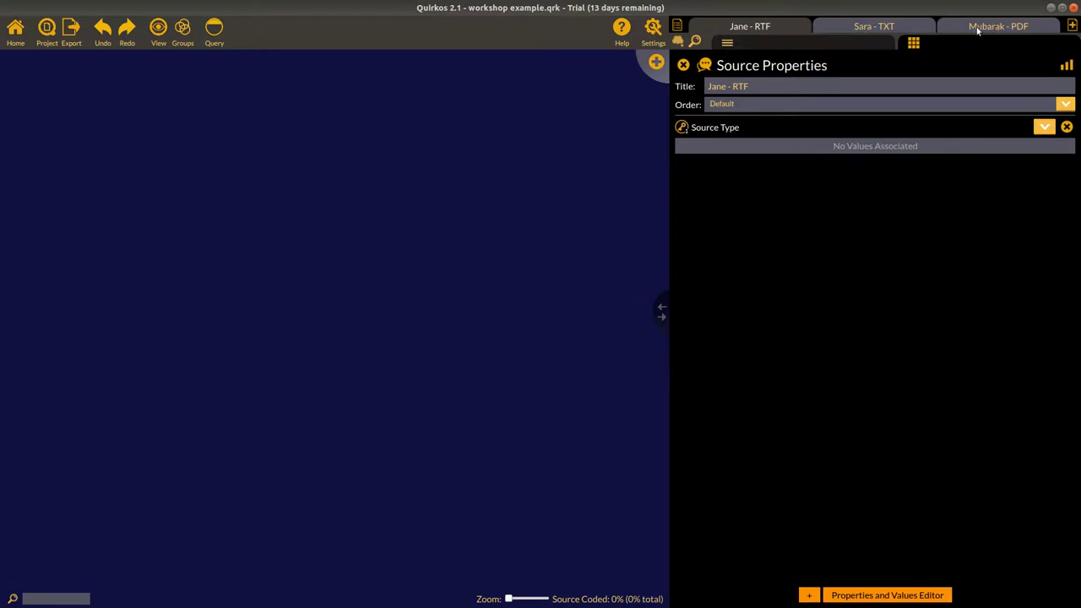
Step: View the texts of the Jane - RTF, Sara - TXT and Mubarak - PDF sources, and open Mabel - TXT from the list of all sources
{"action": "left_click", "coordinate": [774, 47]}
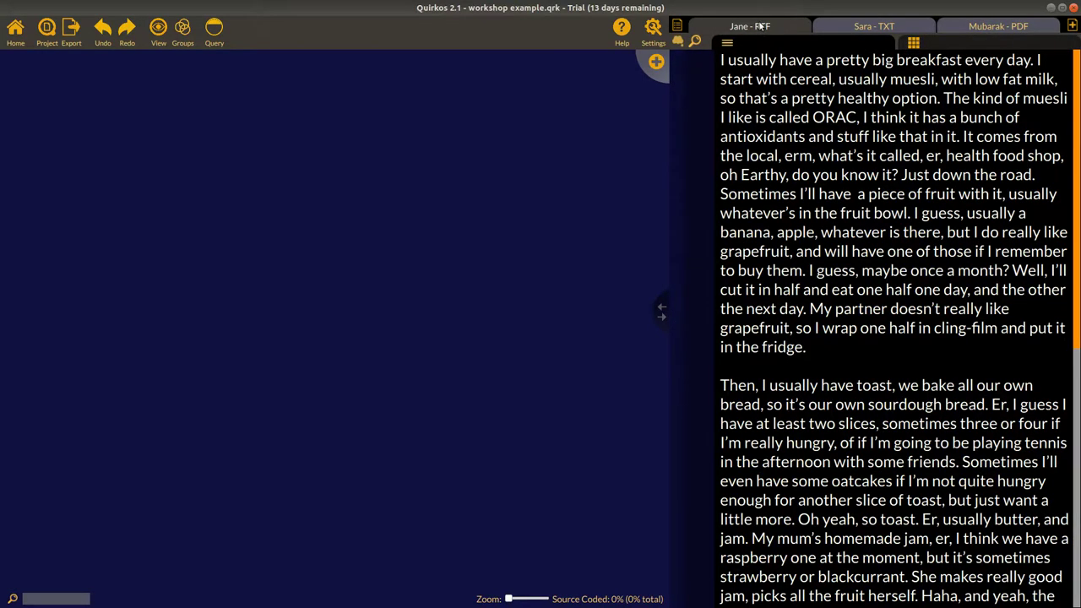
{"action": "left_click", "coordinate": [860, 26]}
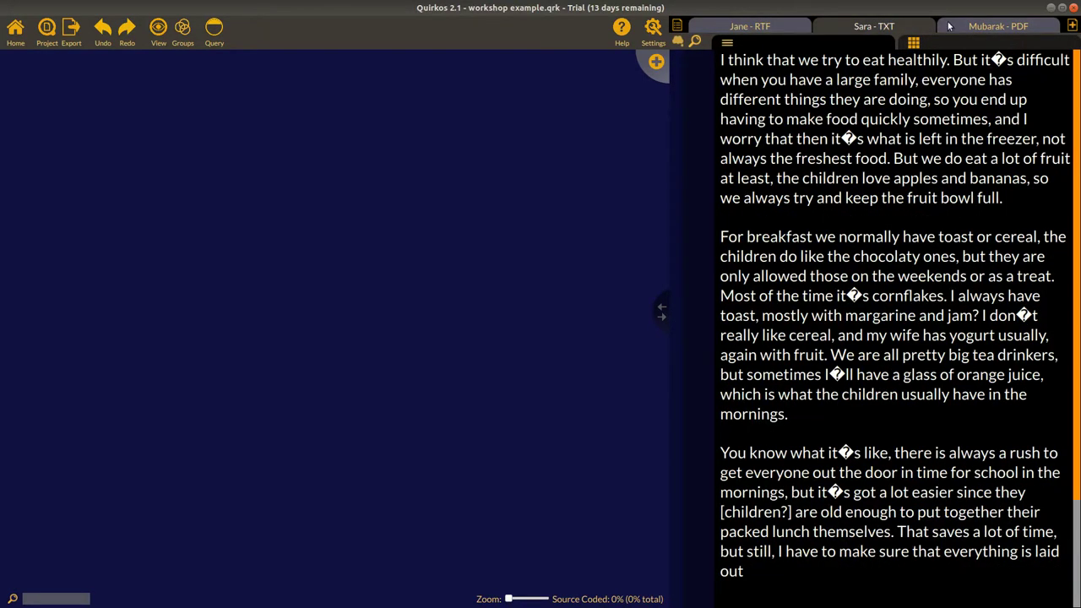
{"action": "left_click", "coordinate": [986, 26]}
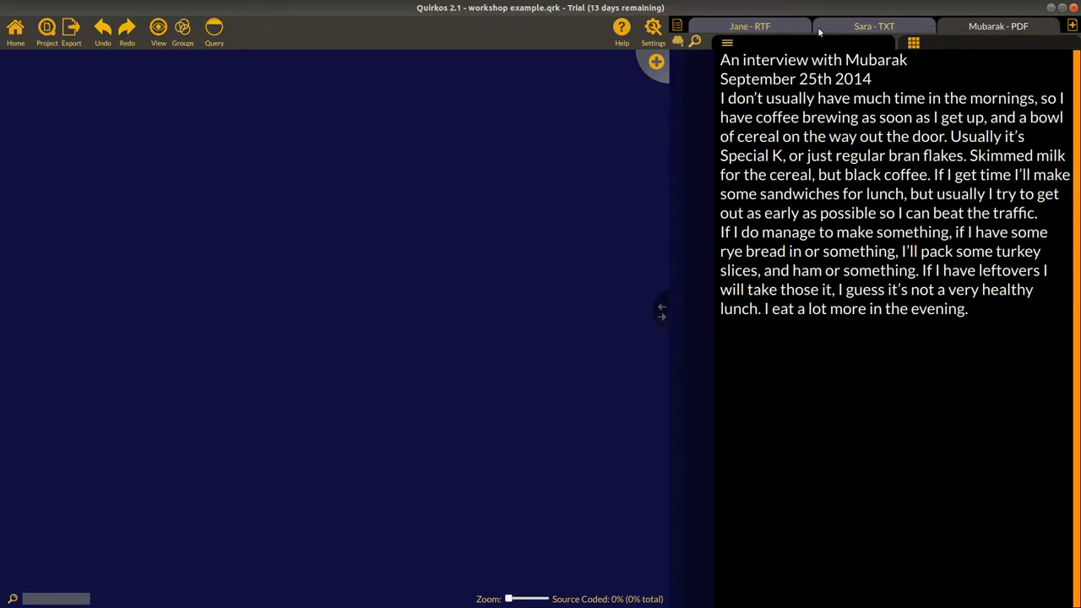
{"action": "left_click", "coordinate": [754, 30]}
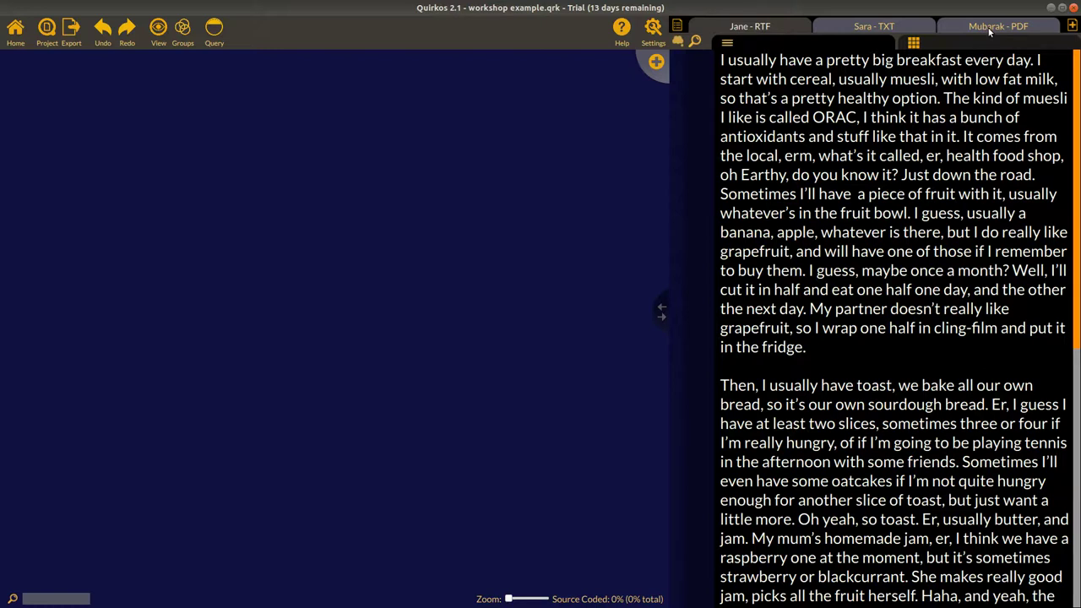
{"action": "left_click", "coordinate": [679, 26]}
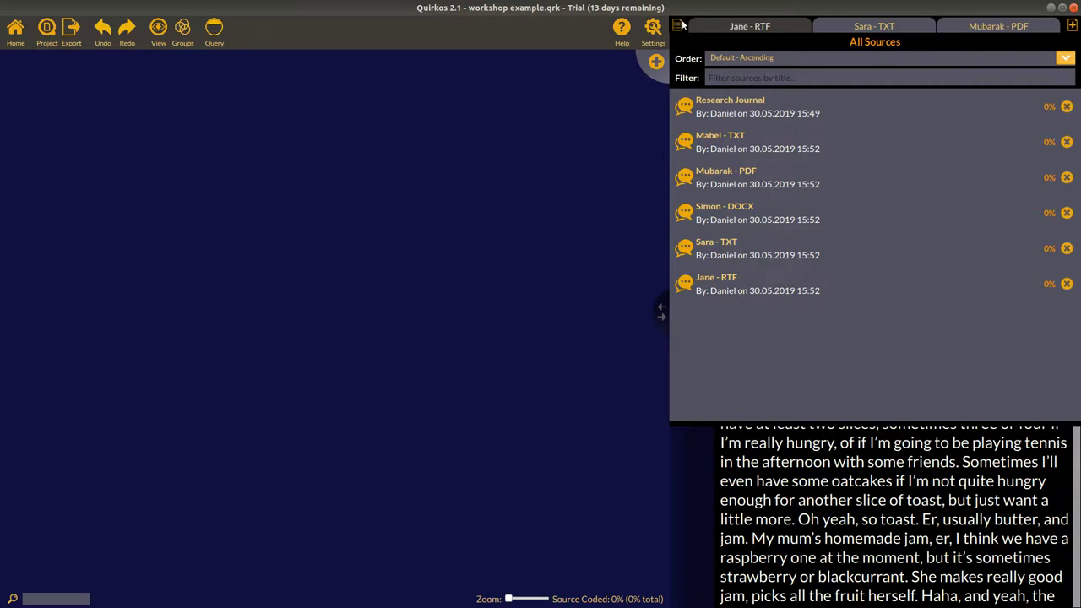
{"action": "left_click", "coordinate": [744, 147]}
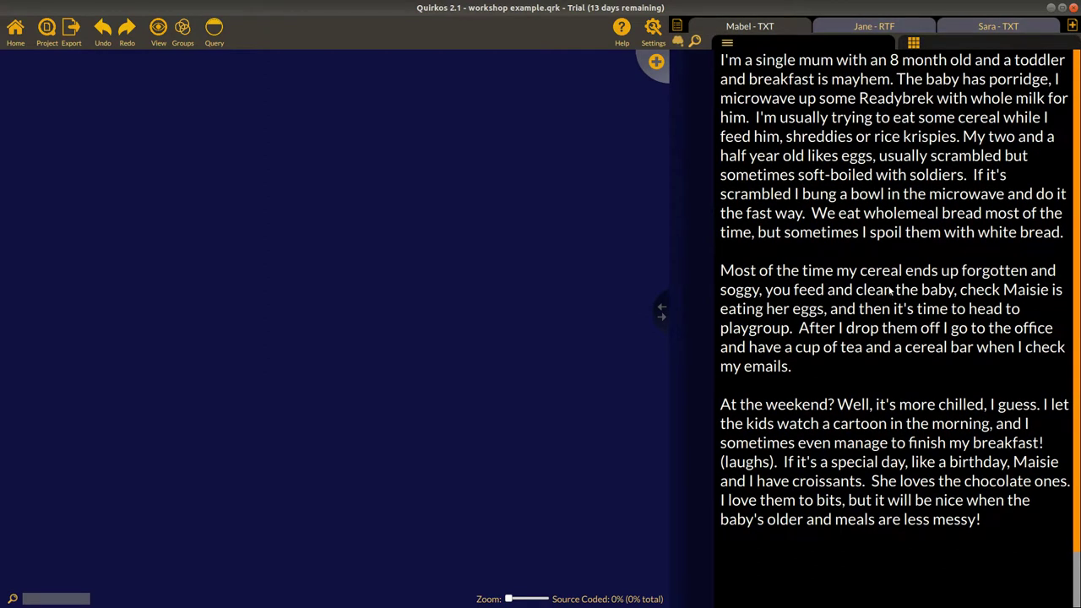
Step: Filter the list of all sources by the title text "sim" and try to remove the Simon - DOCX source
{"action": "left_click", "coordinate": [677, 26]}
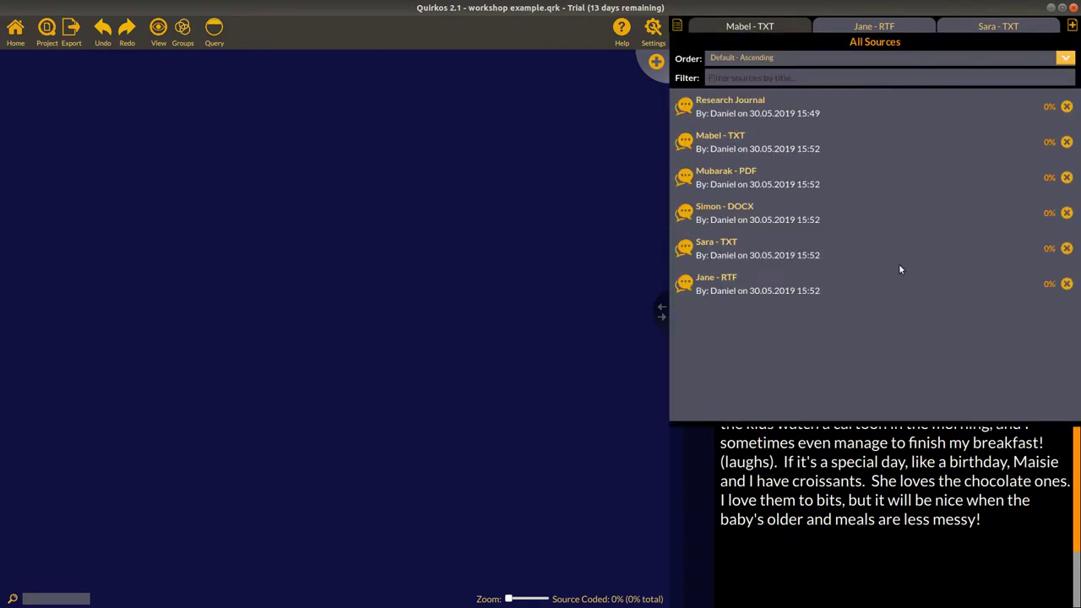
{"action": "left_click", "coordinate": [783, 77]}
{"action": "type", "text": "sim"}
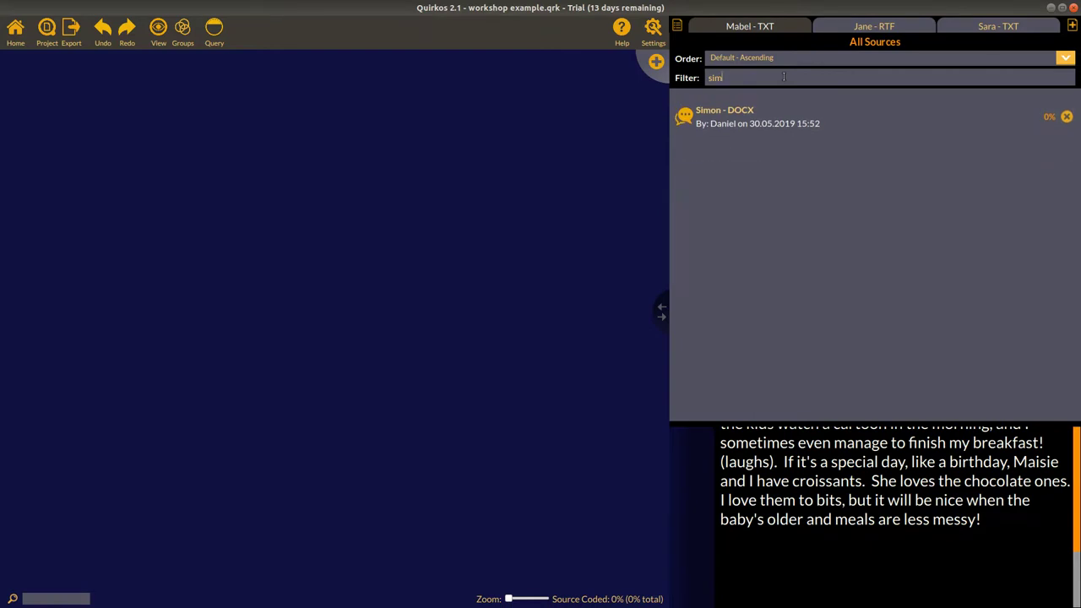
{"action": "left_click", "coordinate": [1066, 117]}
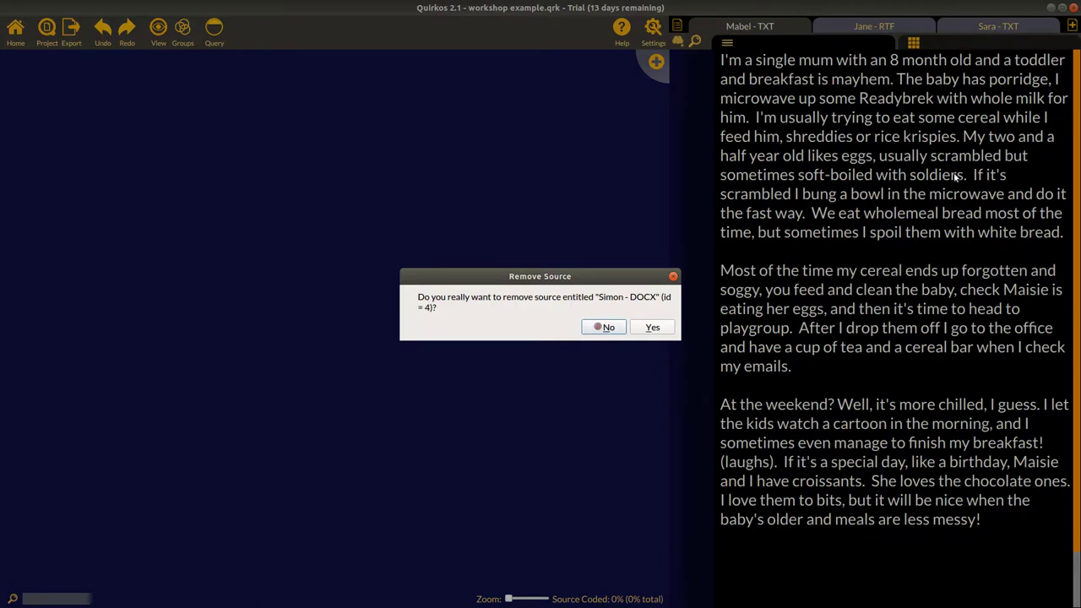
{"action": "left_click", "coordinate": [608, 330]}
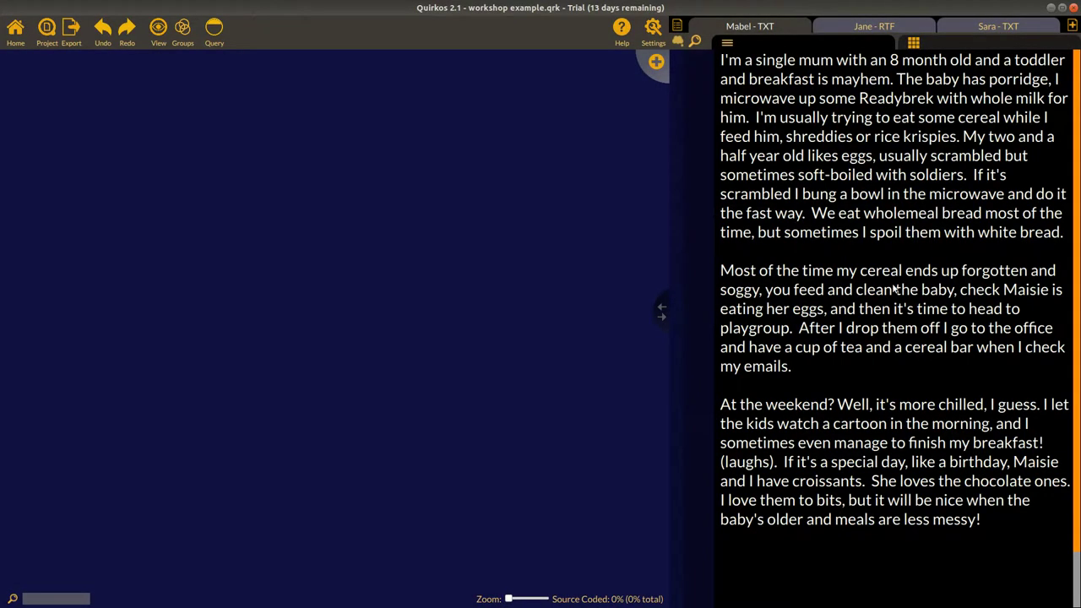
Step: Clear the title filter in the list of all sources
{"action": "left_click", "coordinate": [680, 26]}
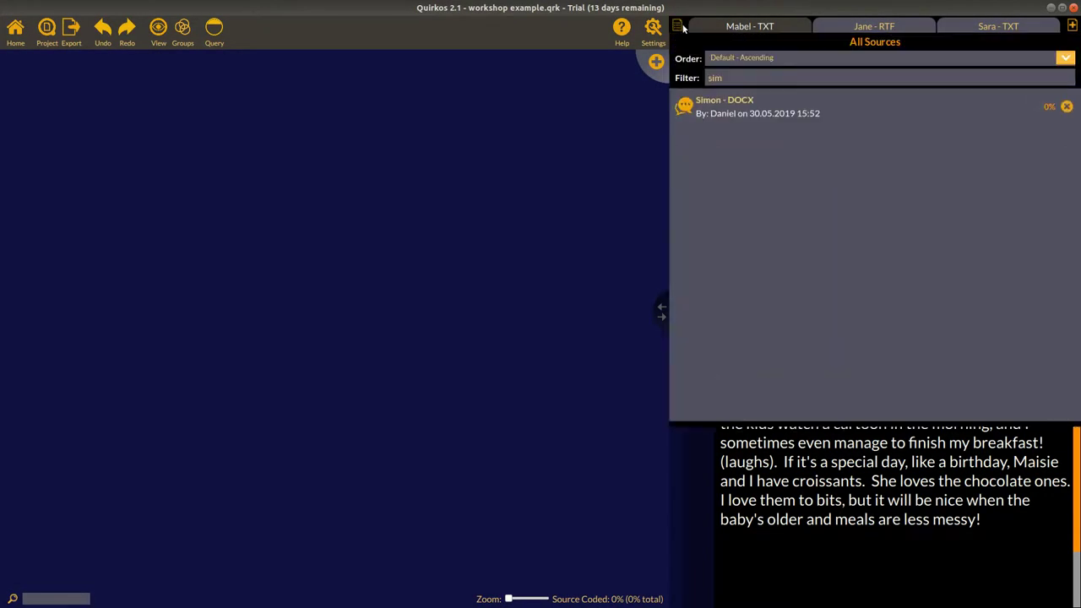
{"action": "left_click_drag", "start_coordinate": [777, 79], "coordinate": [663, 82]}
{"action": "key", "text": "BackSpace"}
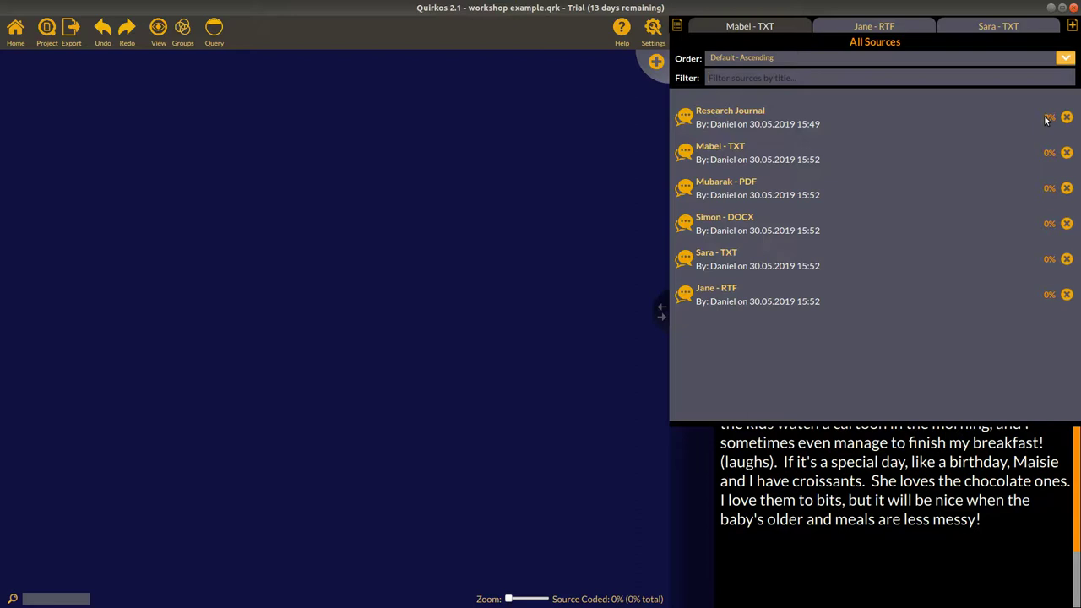
Step: Order the list of all sources by Title - Ascending, switch it to Percentage Coded - Ascending, and close the list
{"action": "left_click", "coordinate": [1067, 61]}
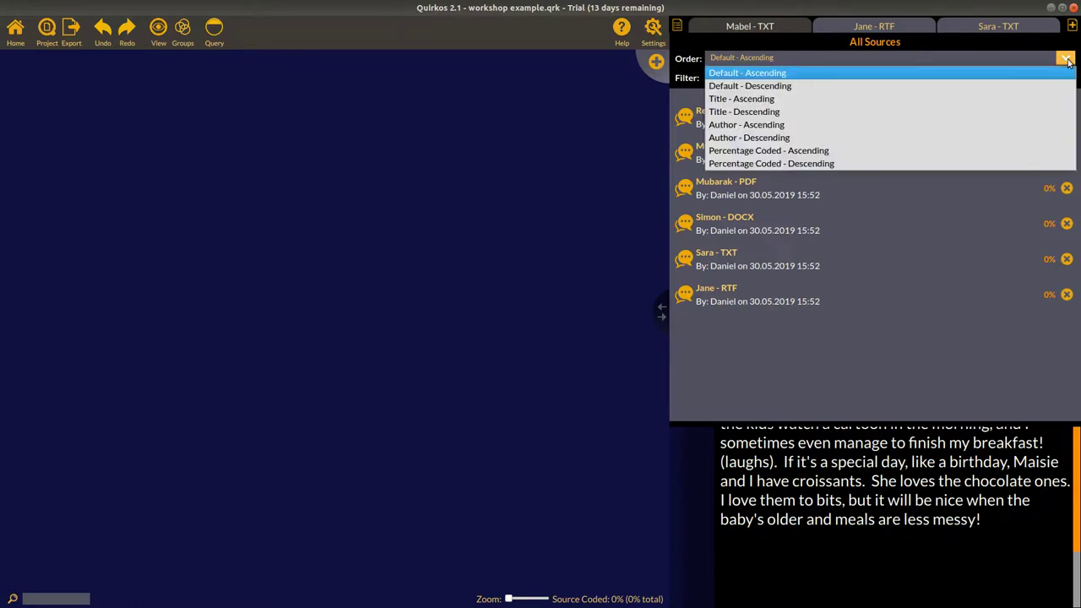
{"action": "left_click", "coordinate": [741, 96]}
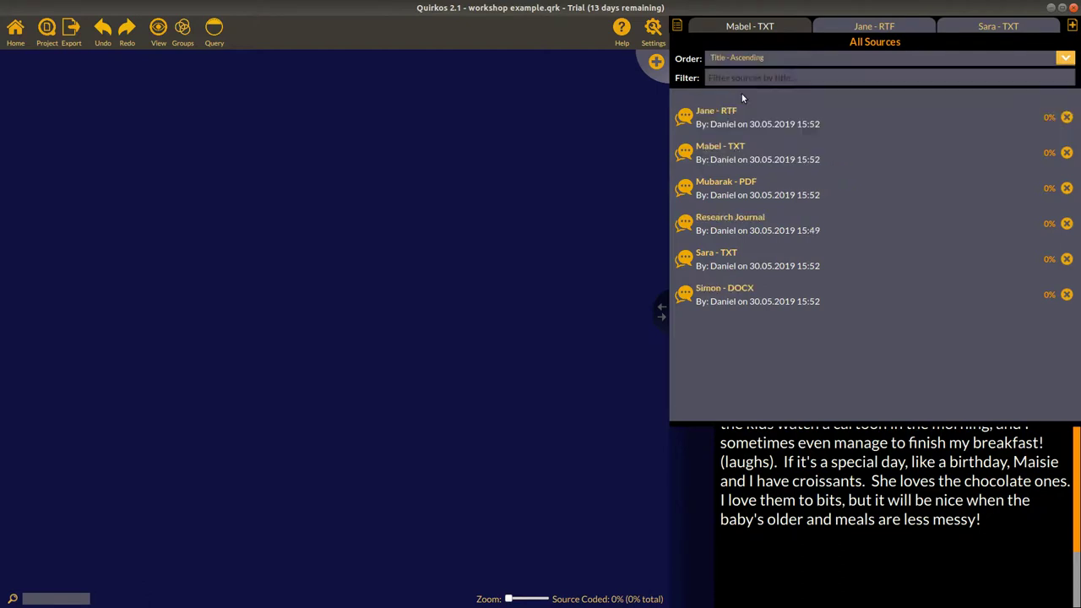
{"action": "left_click", "coordinate": [1071, 61]}
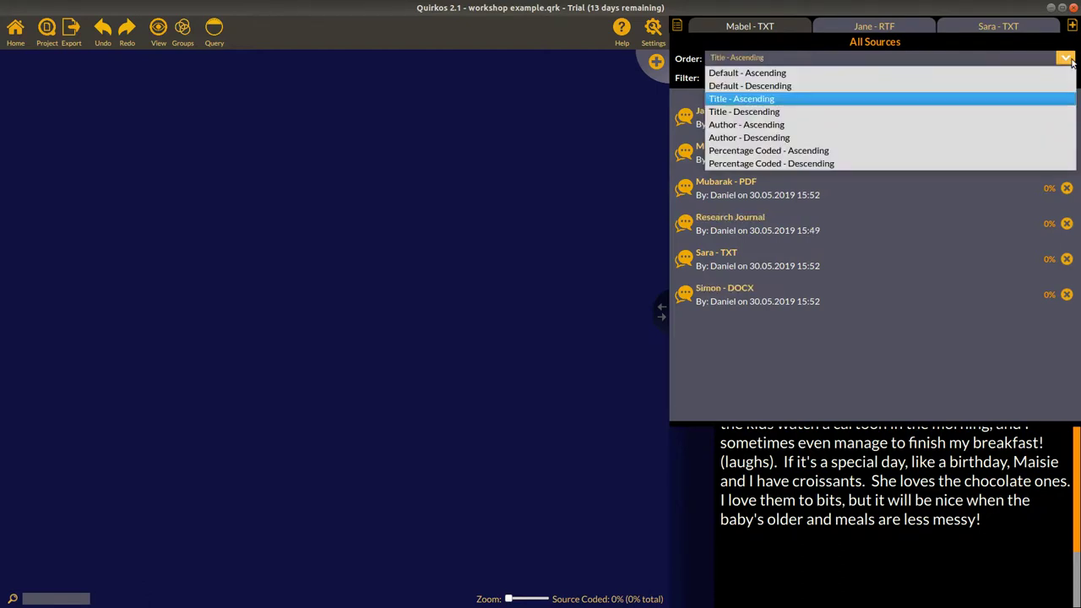
{"action": "left_click", "coordinate": [807, 152]}
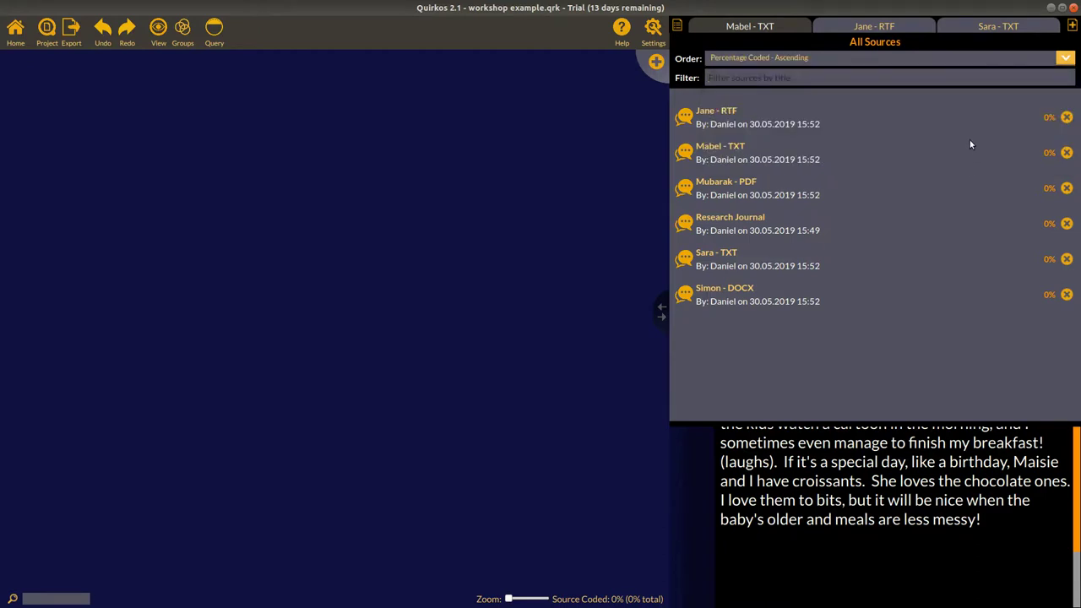
{"action": "left_click", "coordinate": [678, 29]}
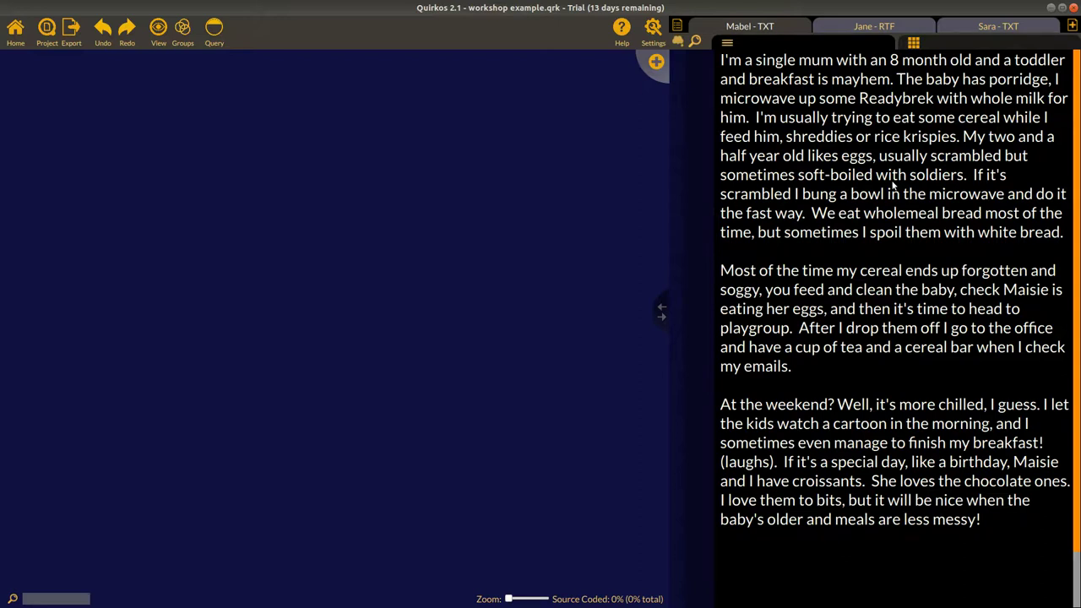
Step: Add an Age property with the value 22 to the source properties of Mabel - TXT
{"action": "left_click", "coordinate": [950, 47]}
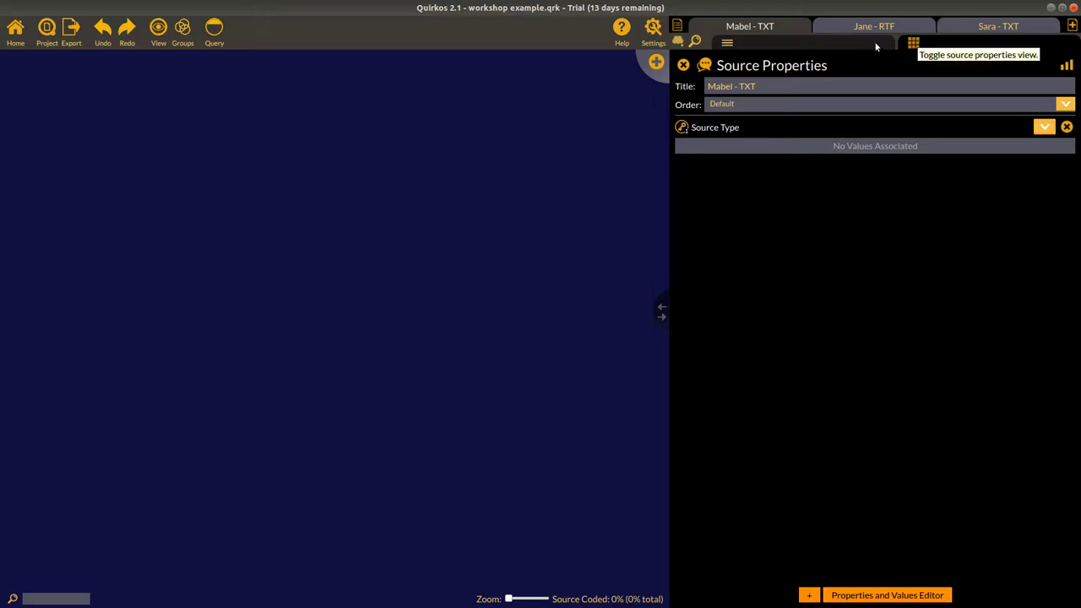
{"action": "left_click", "coordinate": [916, 42]}
{"action": "left_click", "coordinate": [947, 44]}
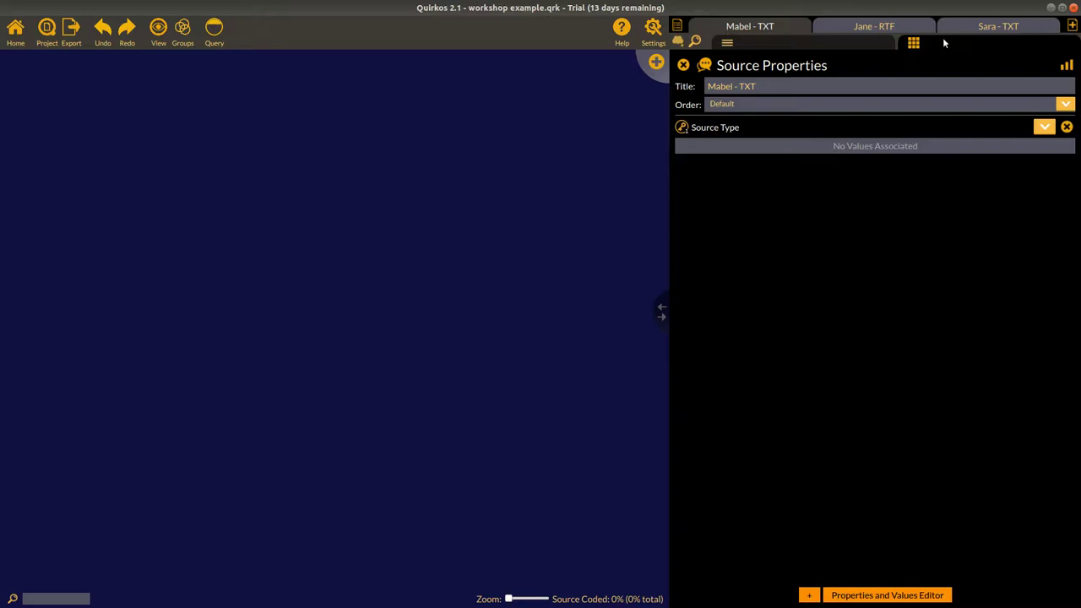
{"action": "left_click", "coordinate": [809, 595]}
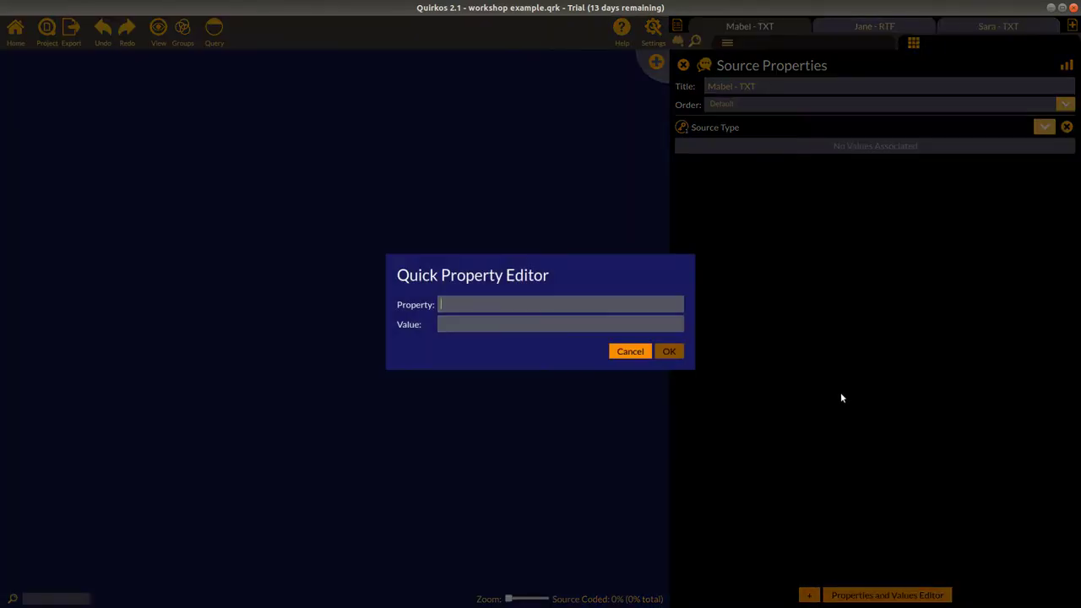
{"action": "type", "text": "Age"}
{"action": "type", "text": "22"}
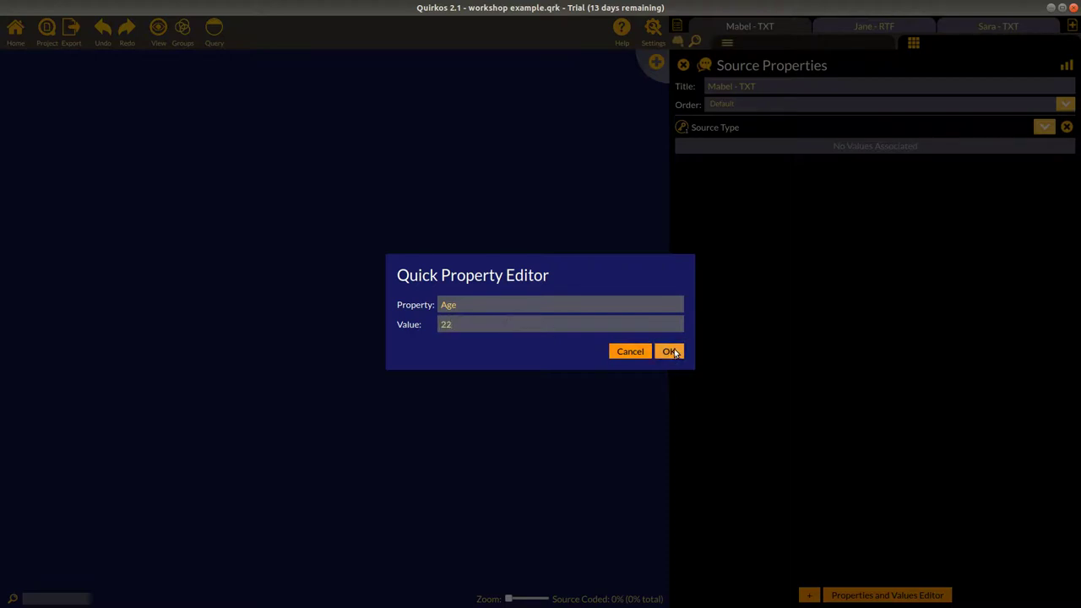
{"action": "left_click", "coordinate": [669, 351]}
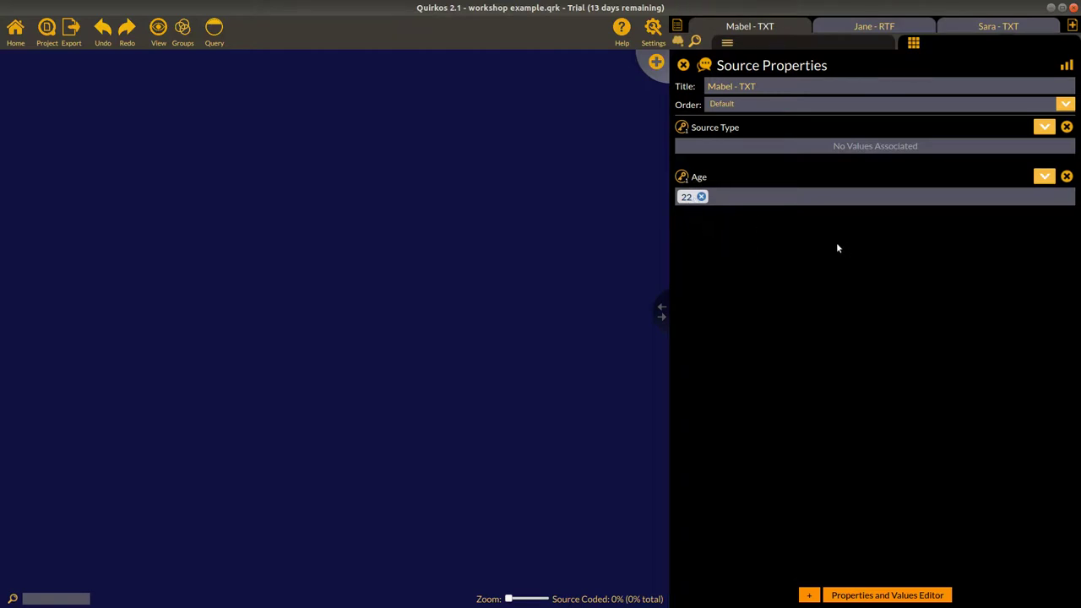
Step: Add a Location property with the value Edinburgh to the Mabel - TXT source
{"action": "left_click", "coordinate": [809, 594]}
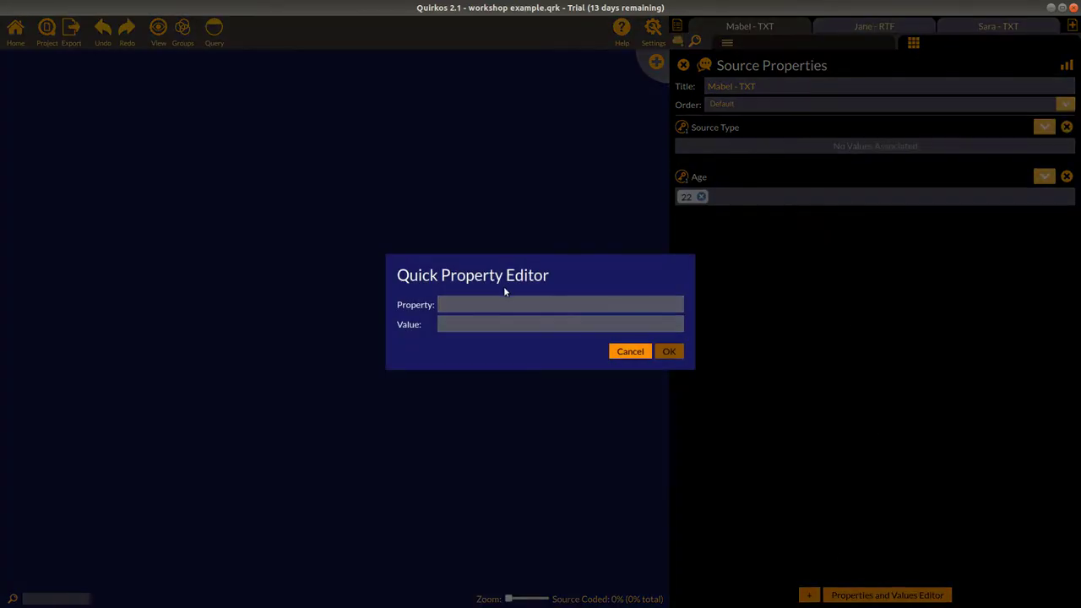
{"action": "type", "text": "LocationEdi"}
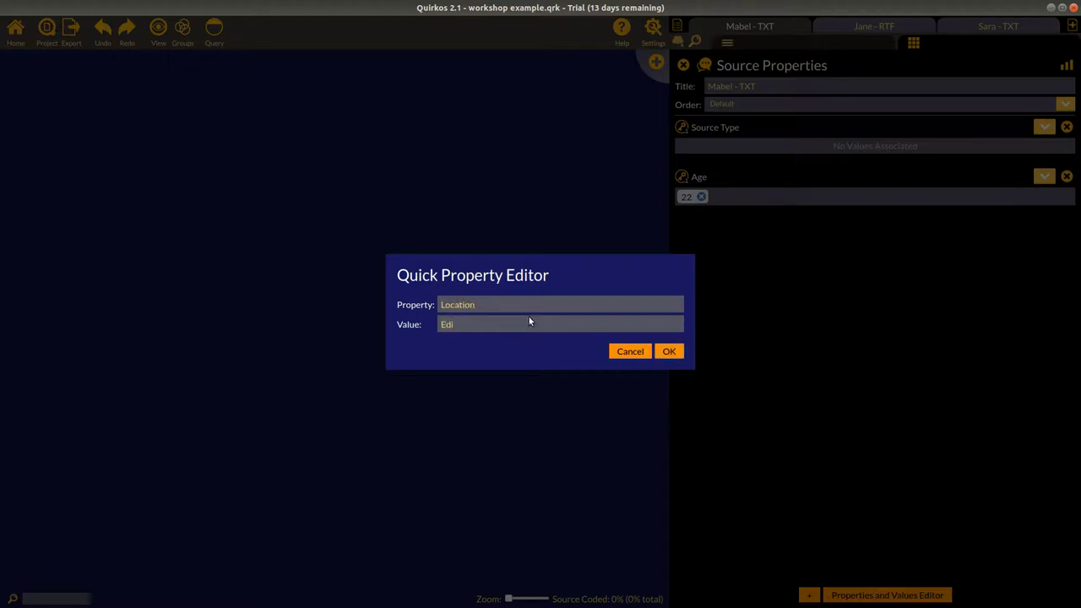
{"action": "type", "text": "nburgh"}
{"action": "left_click", "coordinate": [668, 351]}
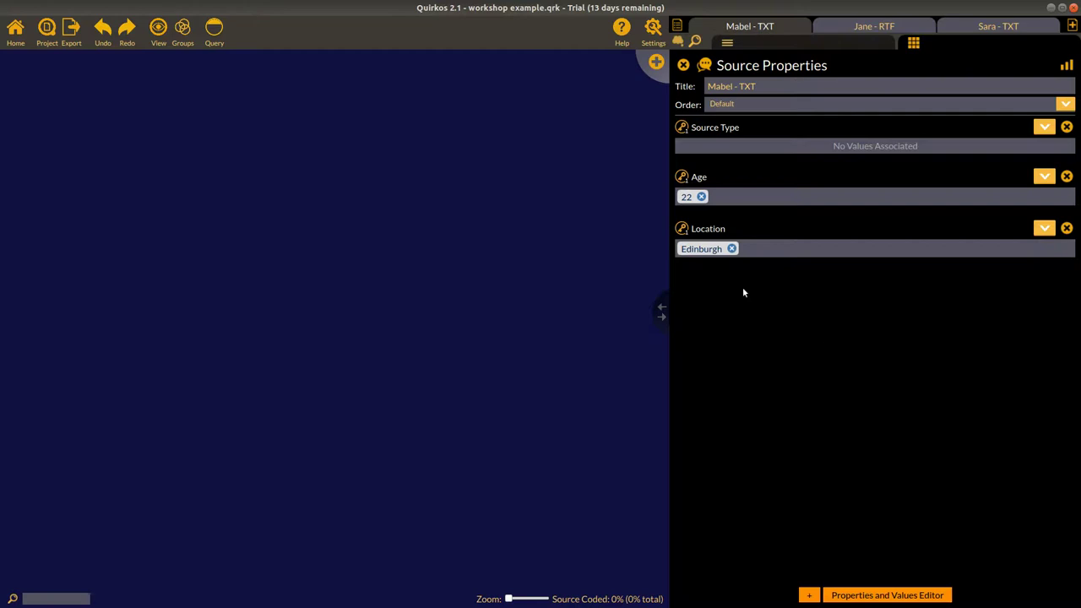
Step: Add a Comments property with the value "This was a really good interview" to the Mabel - TXT source
{"action": "left_click", "coordinate": [809, 595]}
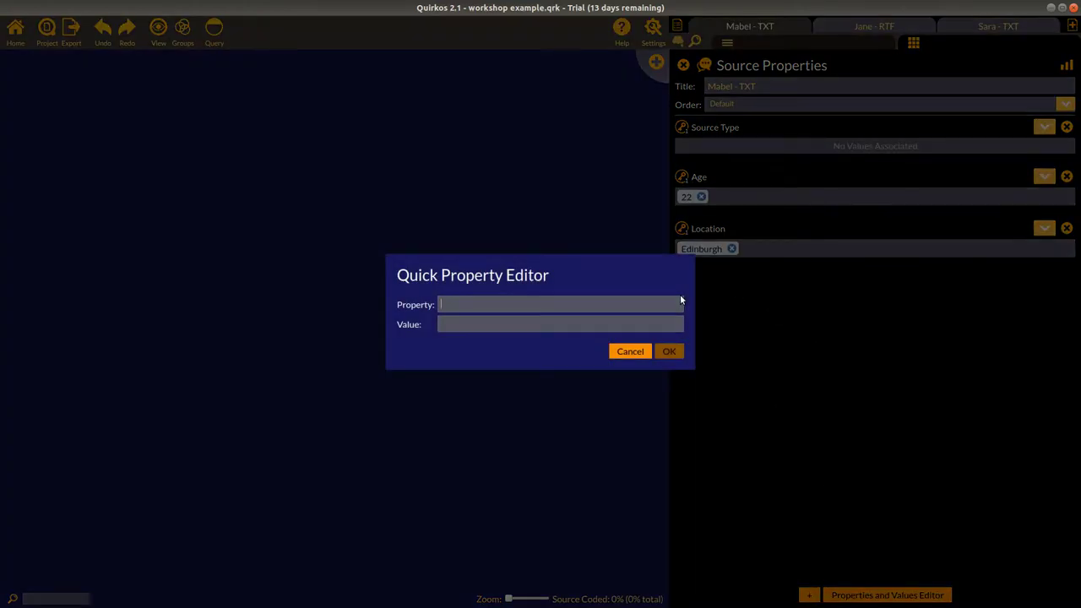
{"action": "type", "text": "Comments"}
{"action": "left_click", "coordinate": [649, 321]}
{"action": "type", "text": "This was a really"}
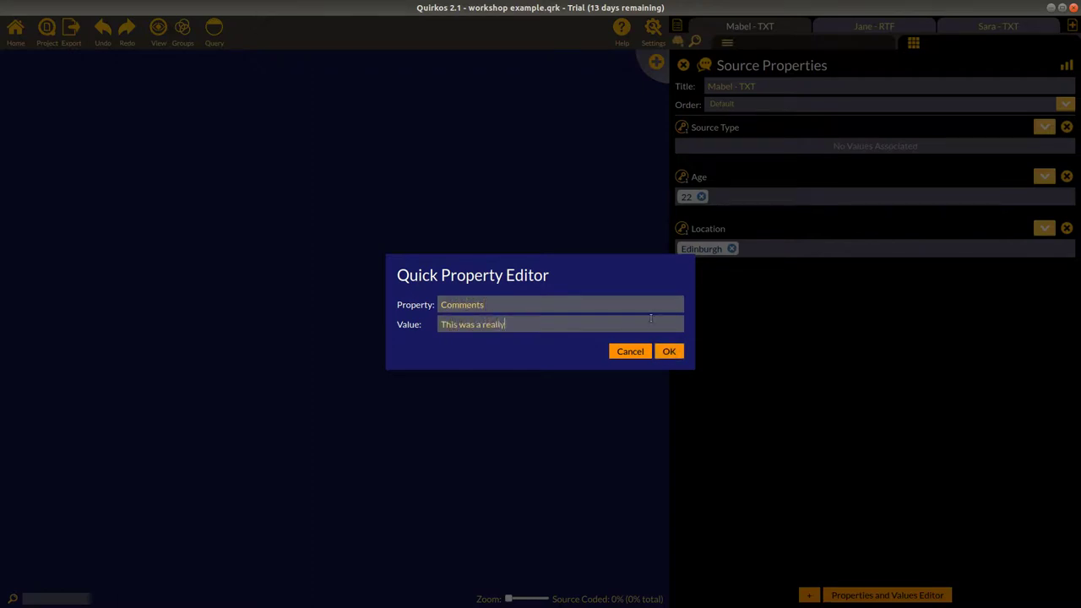
{"action": "type", "text": " good interview"}
{"action": "left_click", "coordinate": [670, 350]}
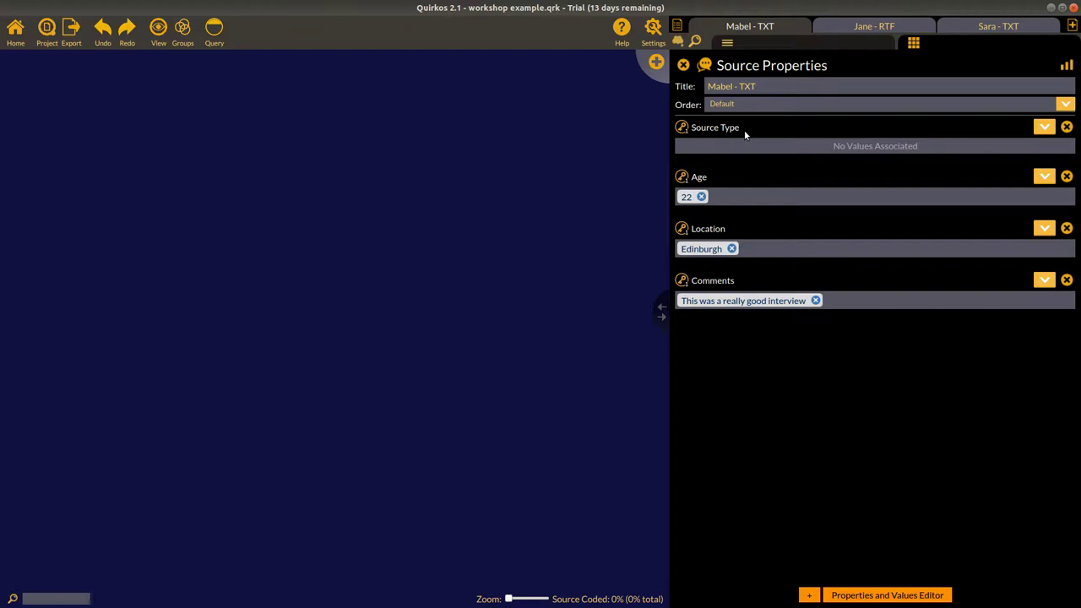
Step: Add a new Source Type value named Interview to the Mabel - TXT source
{"action": "left_click", "coordinate": [1043, 134]}
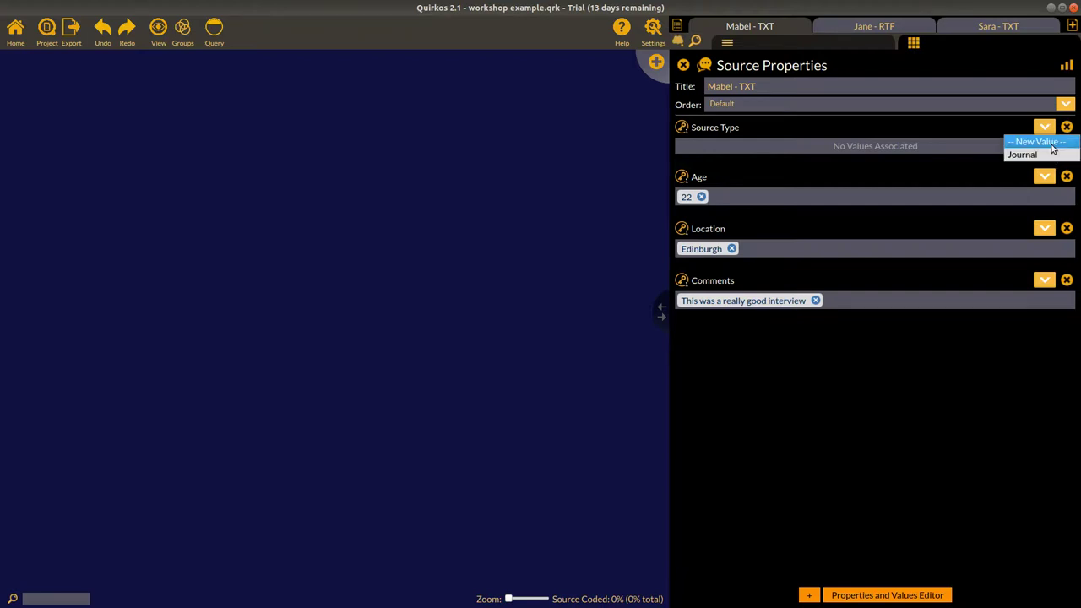
{"action": "left_click", "coordinate": [1038, 141]}
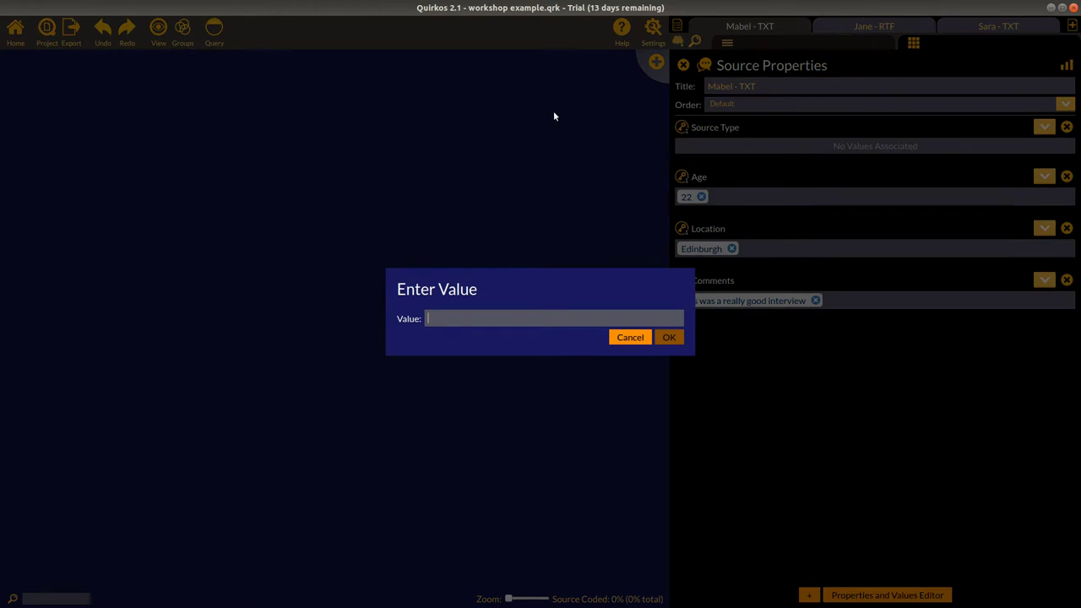
{"action": "type", "text": "Interveiw"}
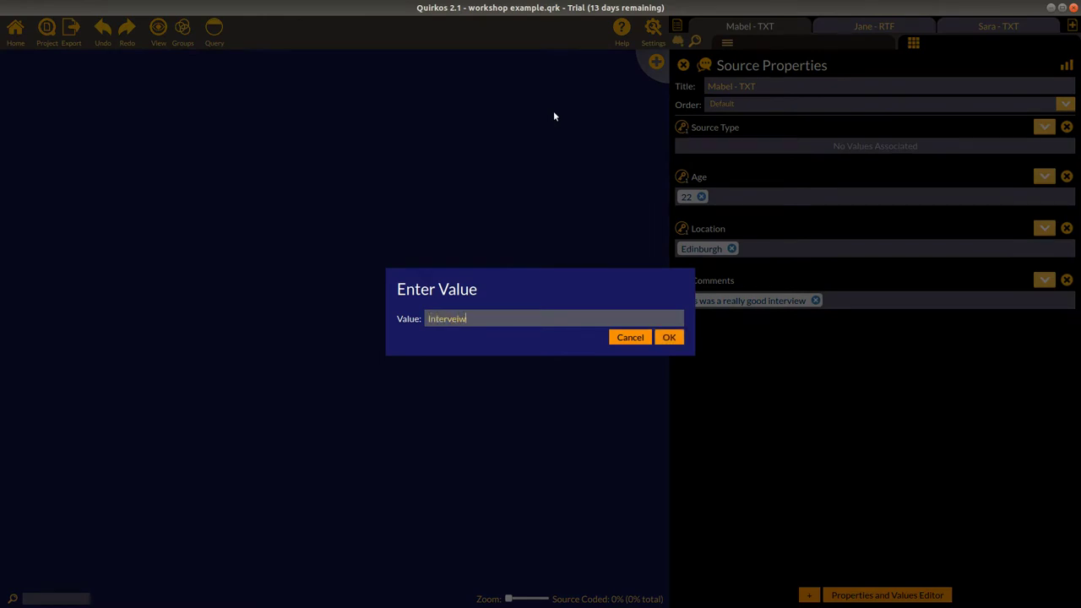
{"action": "key", "text": "BackSpace"}
{"action": "key", "text": "BackSpace"}
{"action": "key", "text": "BackSpace"}
{"action": "key", "text": "BackSpace"}
{"action": "type", "text": "view"}
{"action": "left_click", "coordinate": [675, 339]}
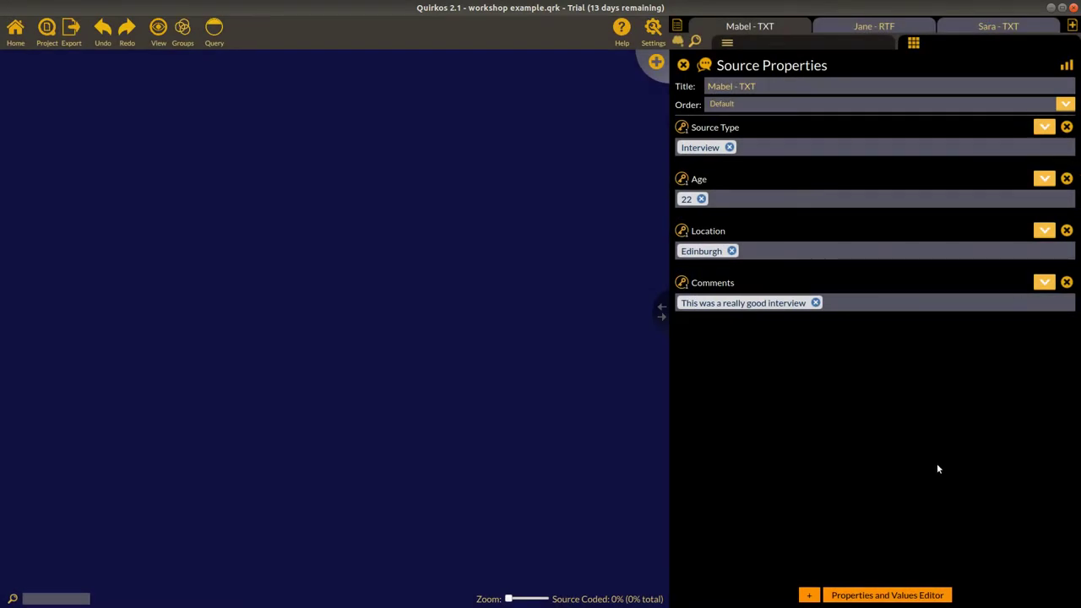
Step: Assign the Interview source type to the Jane - RTF source and give it a new Age value of 34
{"action": "left_click", "coordinate": [886, 29]}
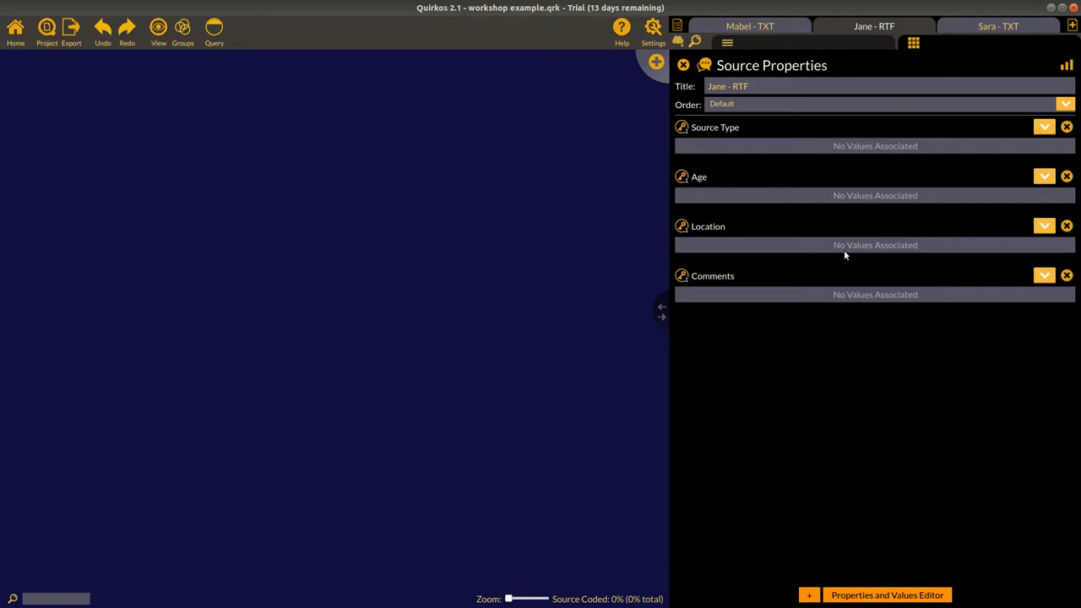
{"action": "left_click", "coordinate": [1044, 130]}
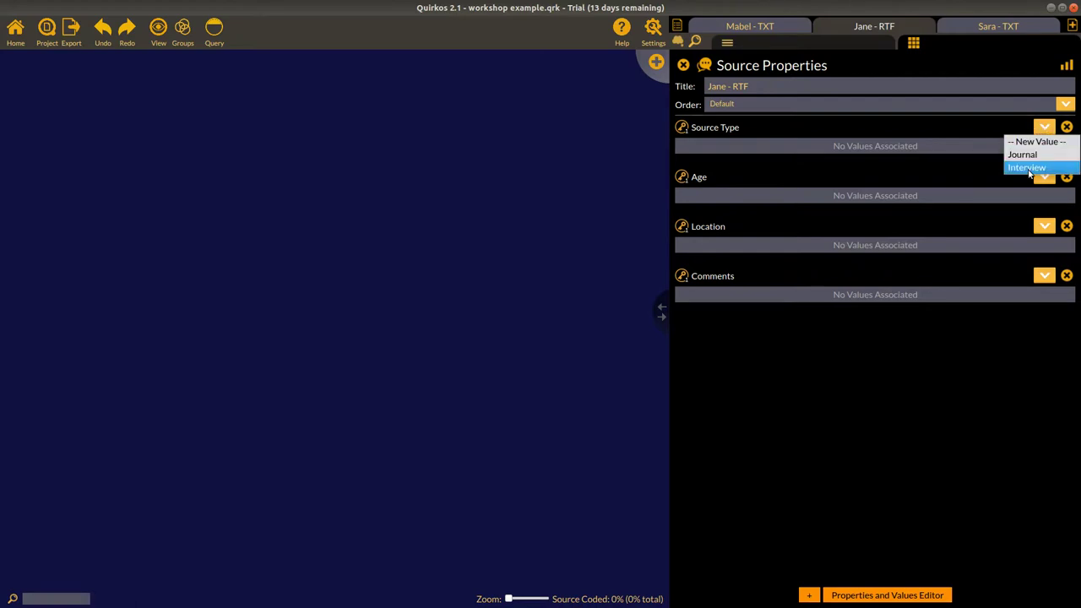
{"action": "left_click", "coordinate": [1026, 168]}
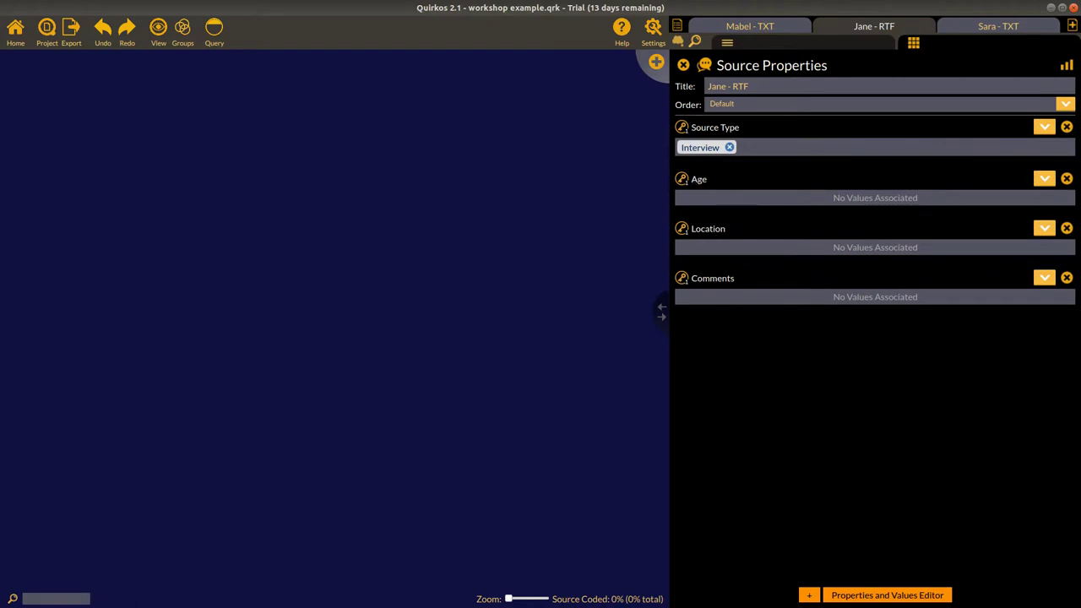
{"action": "left_click", "coordinate": [1045, 180]}
{"action": "left_click", "coordinate": [1044, 197]}
{"action": "type", "text": "34"}
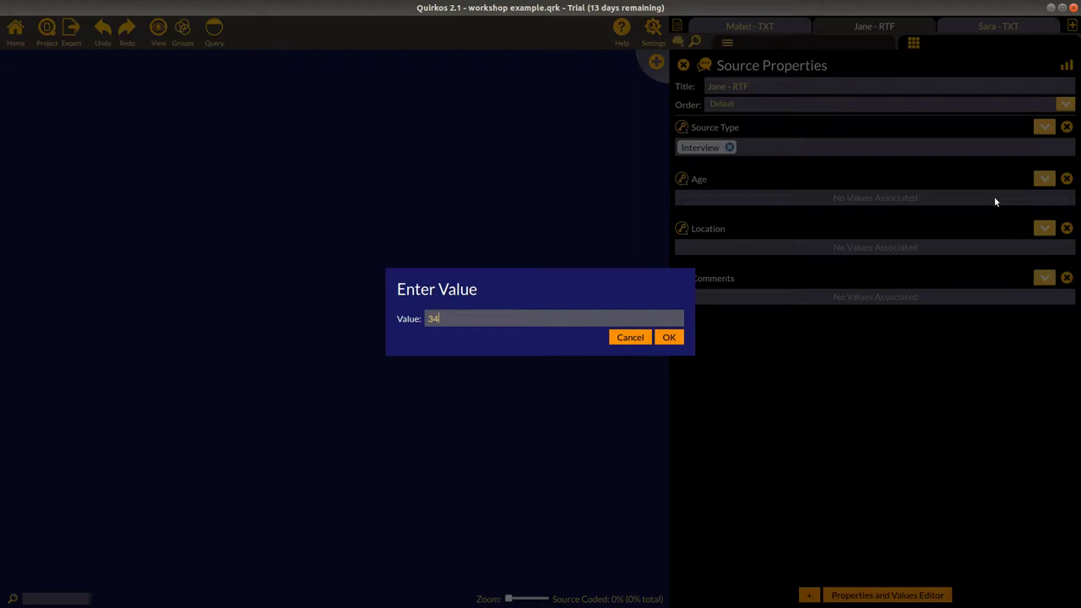
{"action": "left_click", "coordinate": [671, 338]}
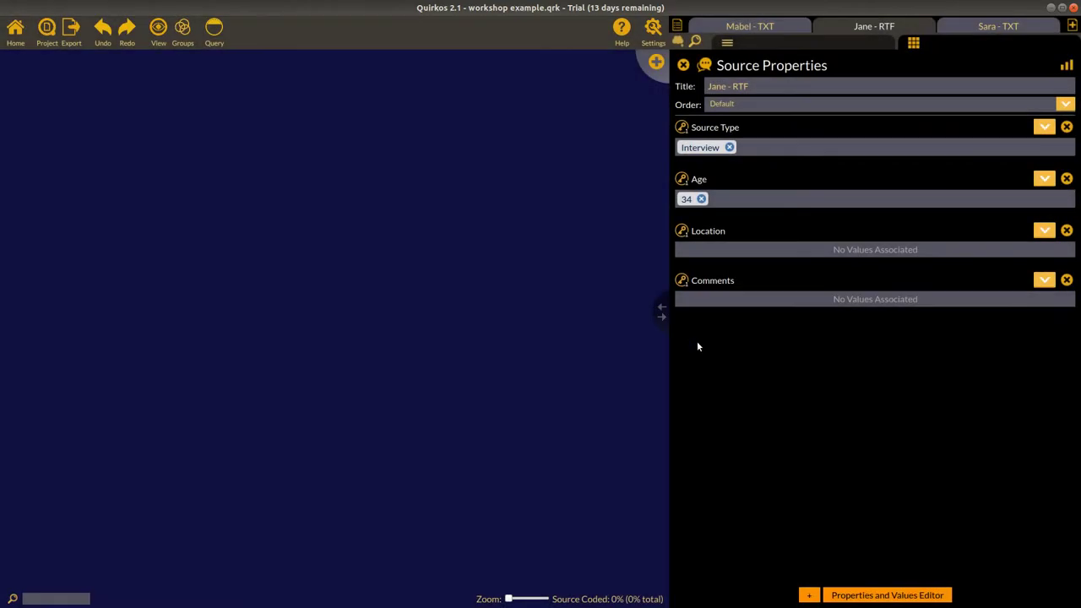
Step: Add a new Location value, Washington D.C., to the Jane - RTF source
{"action": "left_click", "coordinate": [1044, 233]}
{"action": "left_click", "coordinate": [1043, 246]}
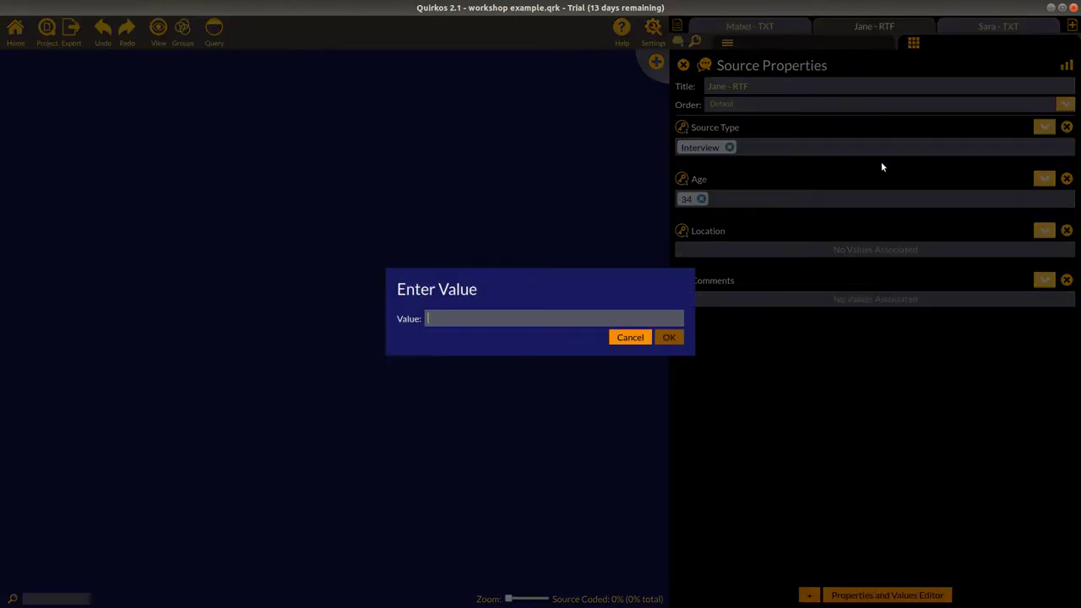
{"action": "type", "text": "Washington D.C."}
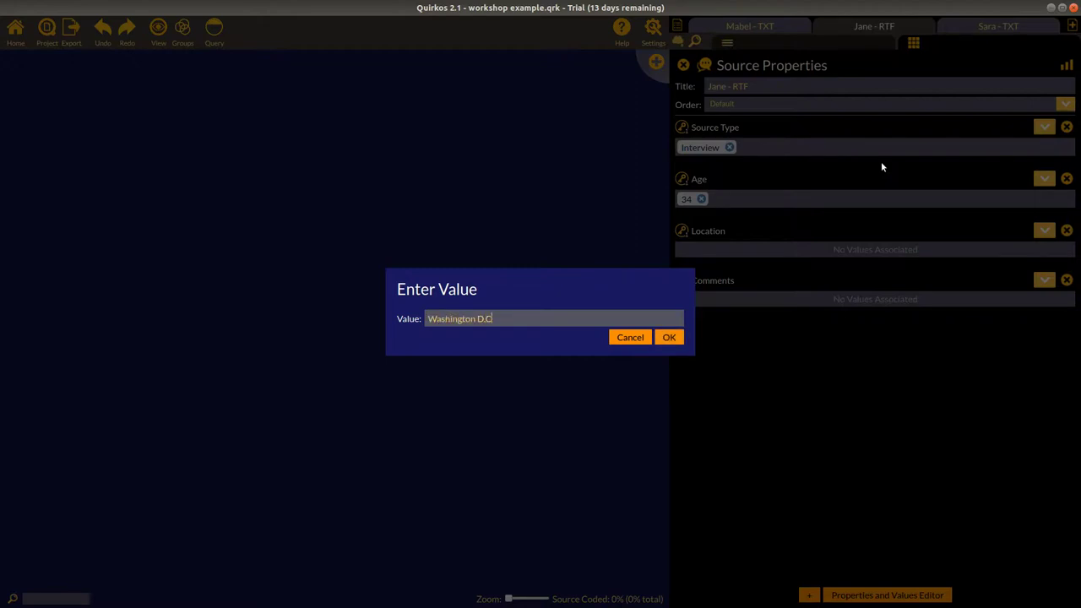
{"action": "left_click", "coordinate": [670, 337]}
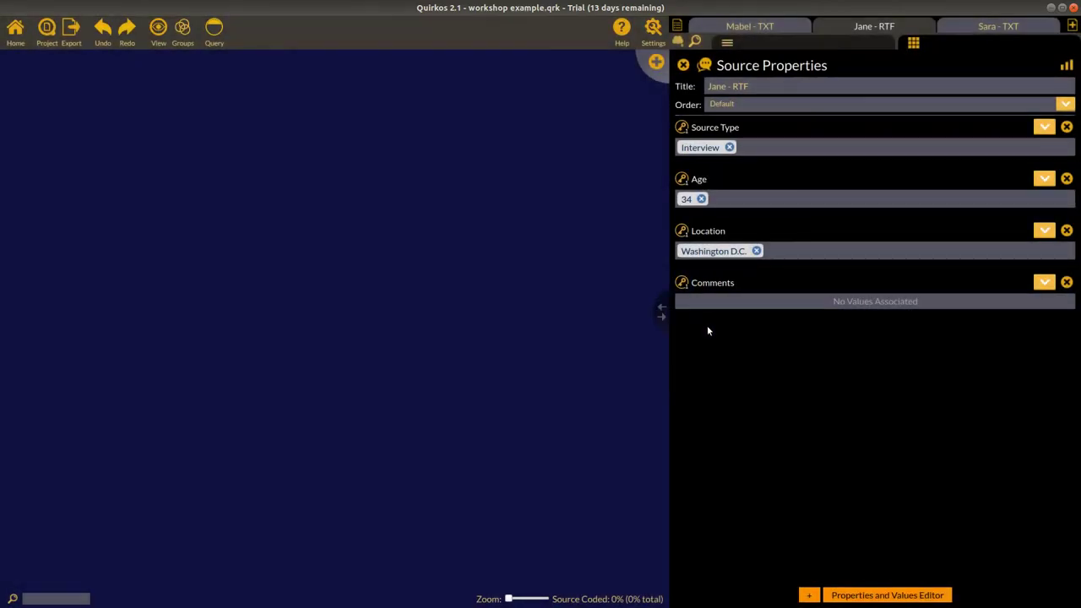
Step: Add the Comments value "I don't remember this one" to the Jane - RTF source
{"action": "left_click", "coordinate": [1040, 290]}
{"action": "left_click", "coordinate": [1039, 298]}
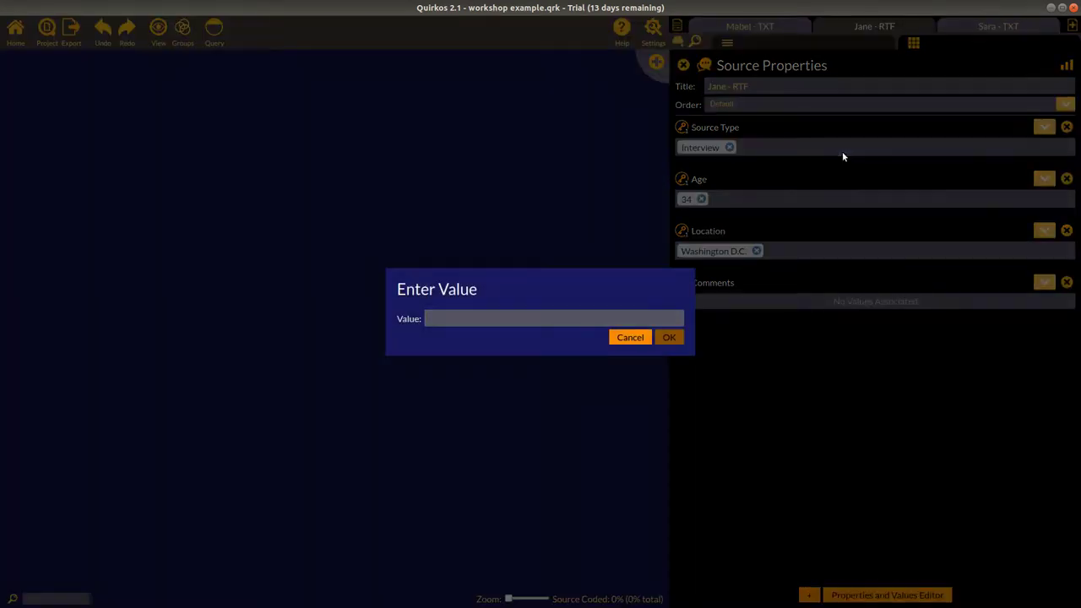
{"action": "type", "text": "I don't remember thi"}
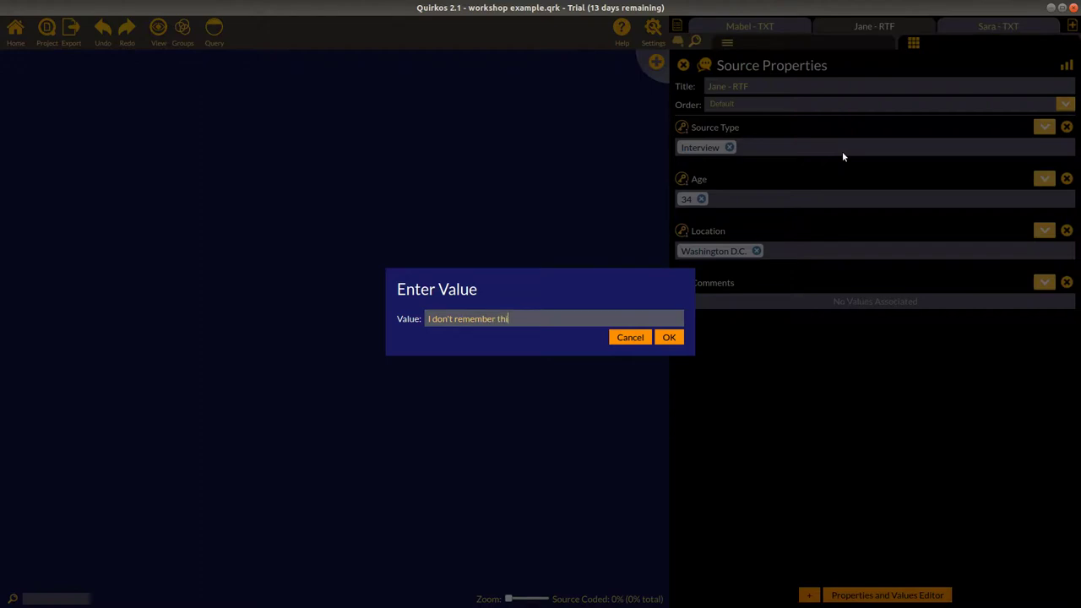
{"action": "type", "text": "s one"}
{"action": "left_click", "coordinate": [668, 337]}
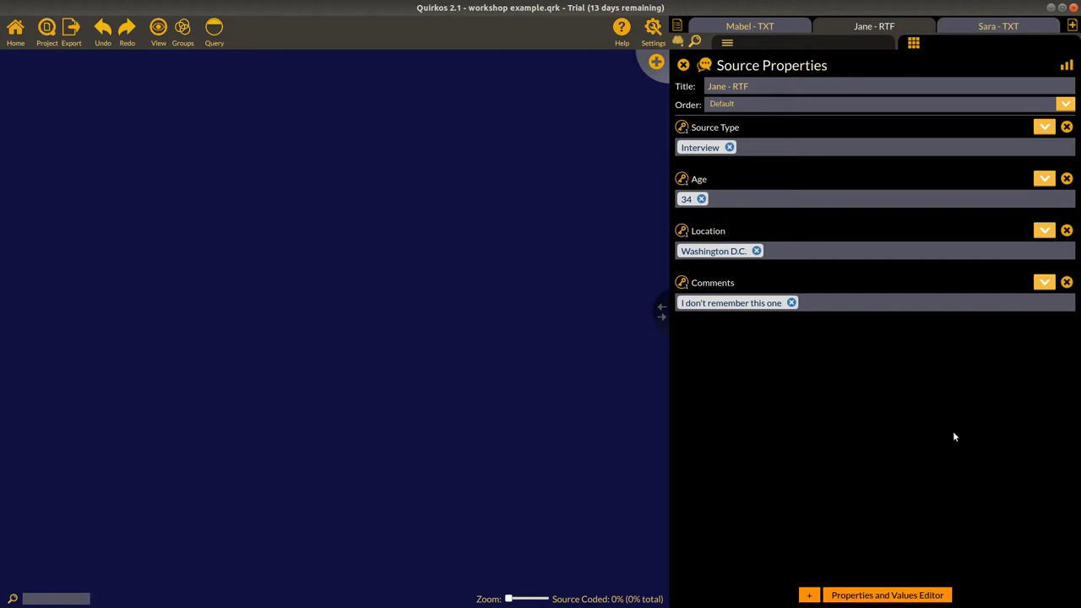
Step: Check the Properties Overview for all sources, and return to the Jane - RTF source to view its text
{"action": "left_click", "coordinate": [1066, 67]}
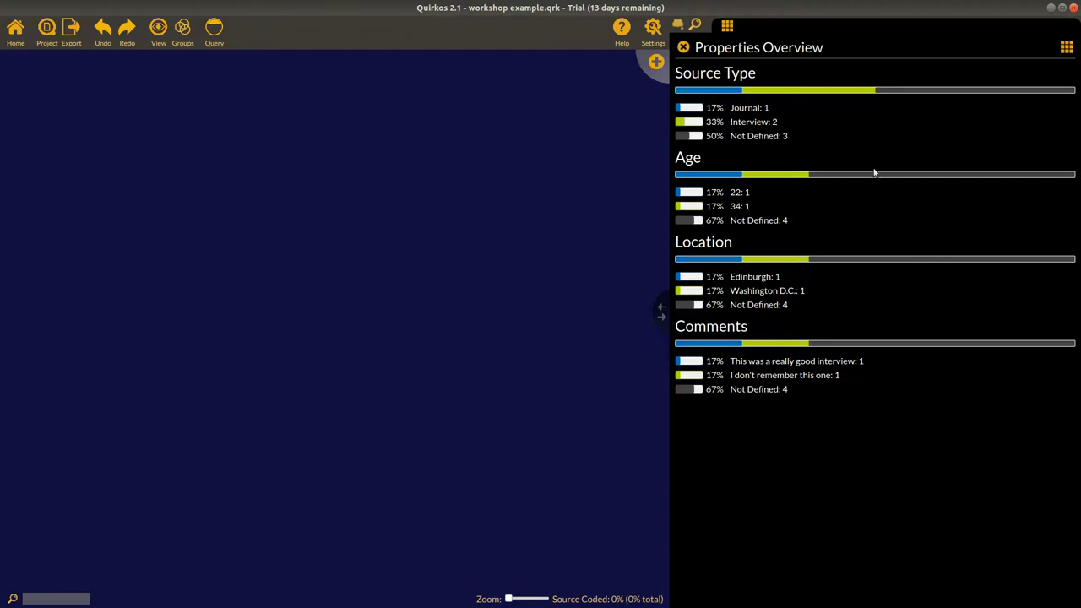
{"action": "left_click", "coordinate": [1066, 47]}
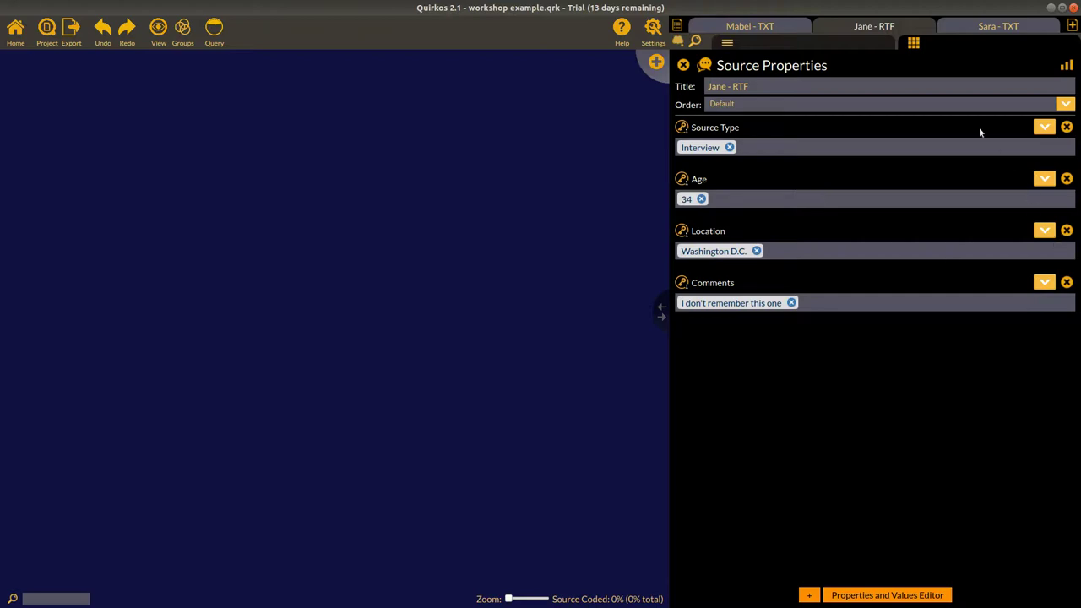
{"action": "left_click", "coordinate": [815, 45]}
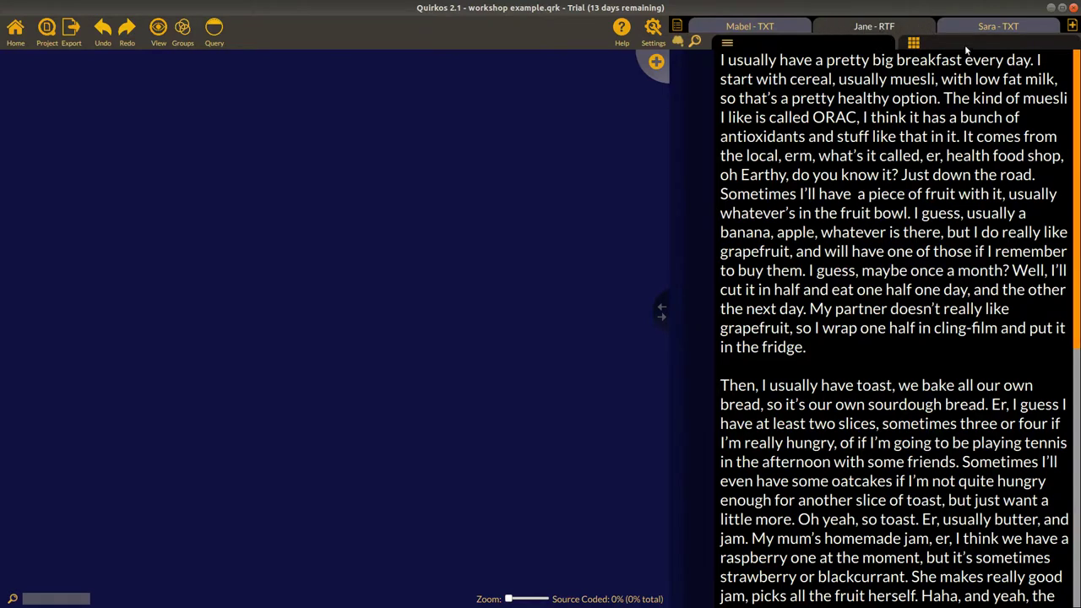
{"action": "left_click", "coordinate": [880, 49]}
{"action": "left_click", "coordinate": [880, 50]}
{"action": "scroll", "coordinate": [945, 227], "scroll_direction": "down", "scroll_amount": 1}
{"action": "scroll", "coordinate": [945, 226], "scroll_direction": "up", "scroll_amount": 1}
Step: Start a new quirk titled Cereal with the description "Stuff you have with milk"
{"action": "left_click", "coordinate": [657, 62]}
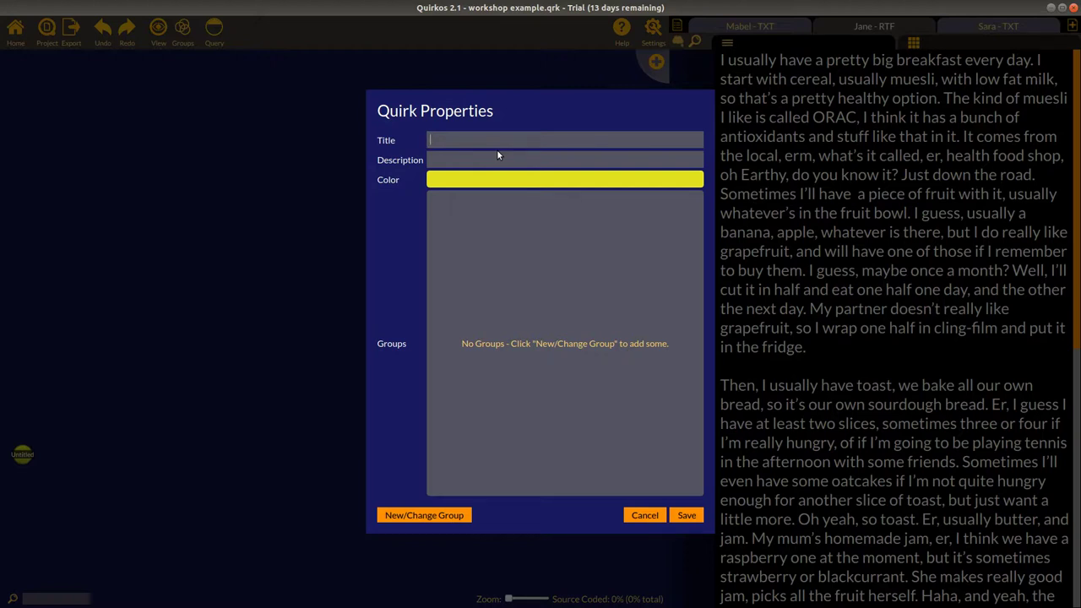
{"action": "type", "text": "Cereal"}
{"action": "type", "text": "Stuff you have with"}
{"action": "type", "text": " milk"}
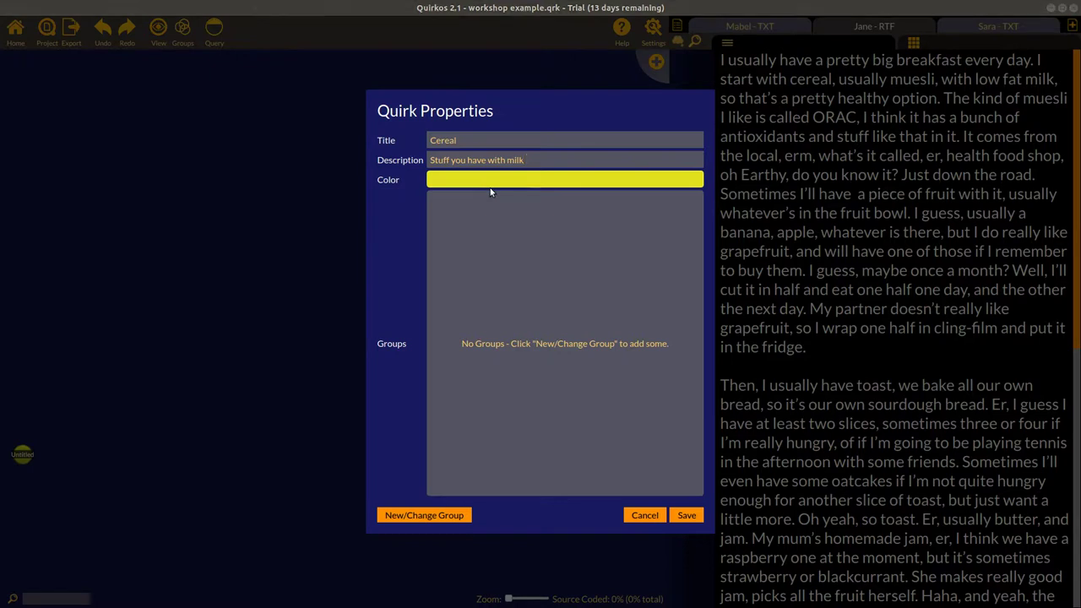
Step: Try a custom bright blue as the Cereal quirk's color
{"action": "left_click", "coordinate": [489, 181]}
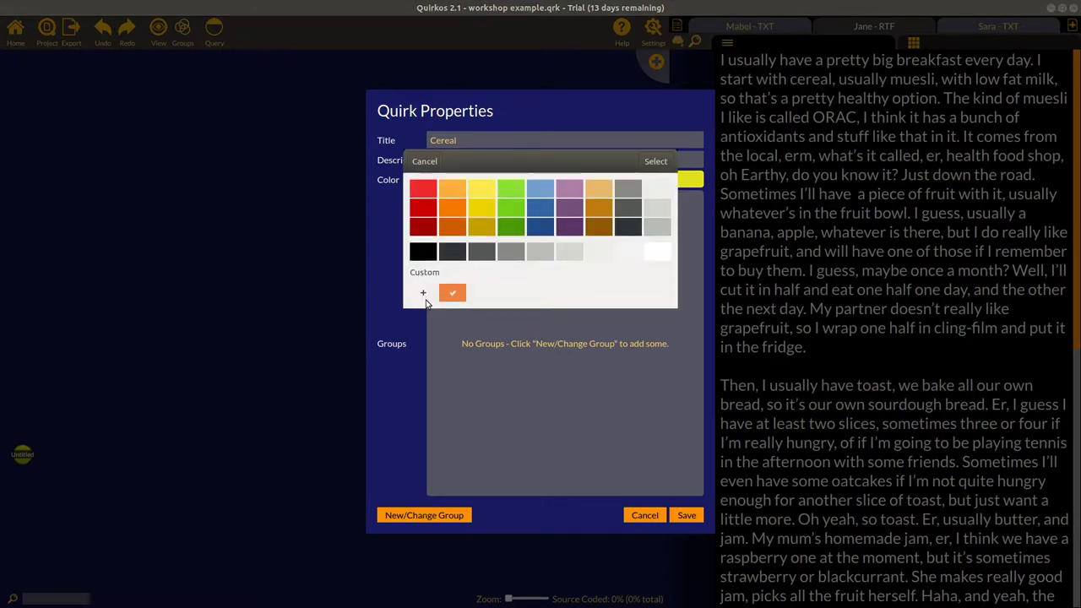
{"action": "left_click", "coordinate": [423, 292]}
{"action": "left_click", "coordinate": [539, 274]}
{"action": "left_click_drag", "start_coordinate": [583, 325], "coordinate": [545, 224]}
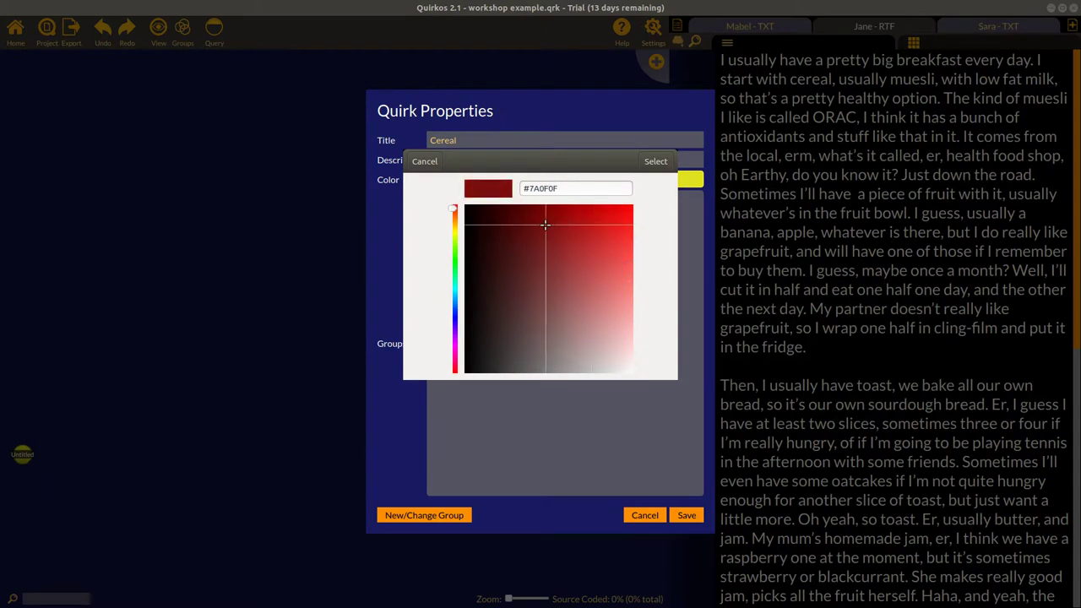
{"action": "left_click", "coordinate": [454, 281]}
{"action": "left_click", "coordinate": [455, 311]}
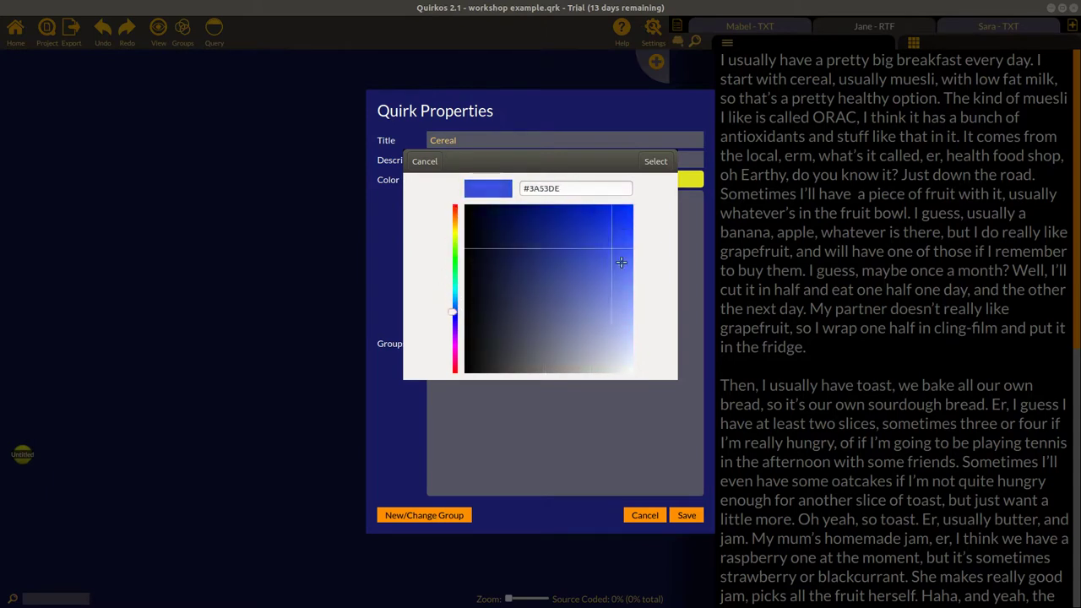
{"action": "left_click", "coordinate": [623, 264]}
{"action": "left_click", "coordinate": [651, 162]}
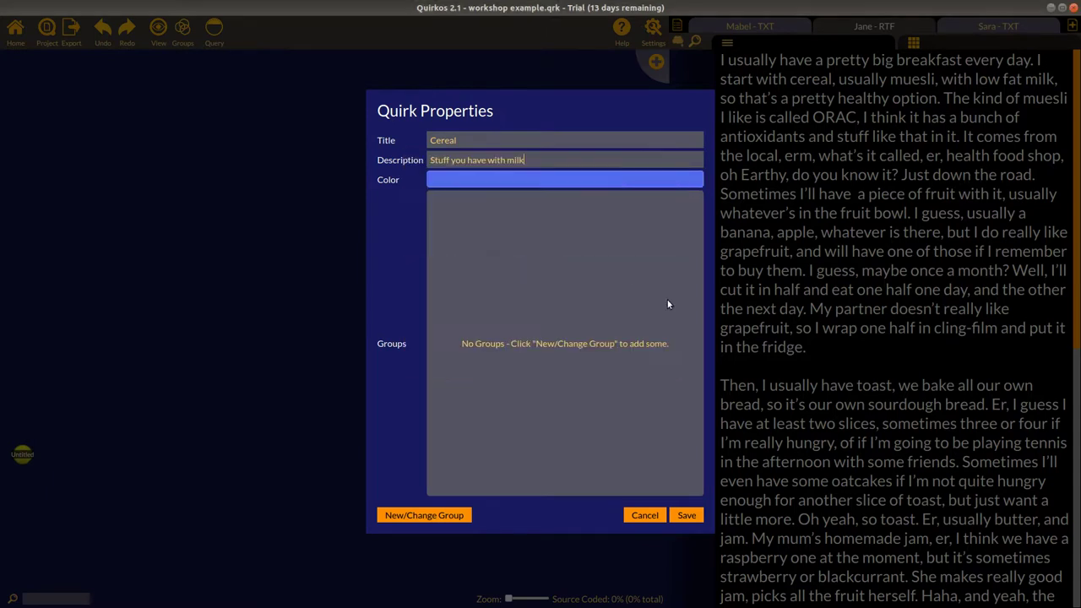
Step: Set the Cereal quirk's color to the darkest preset brown and save the quirk
{"action": "left_click", "coordinate": [488, 185]}
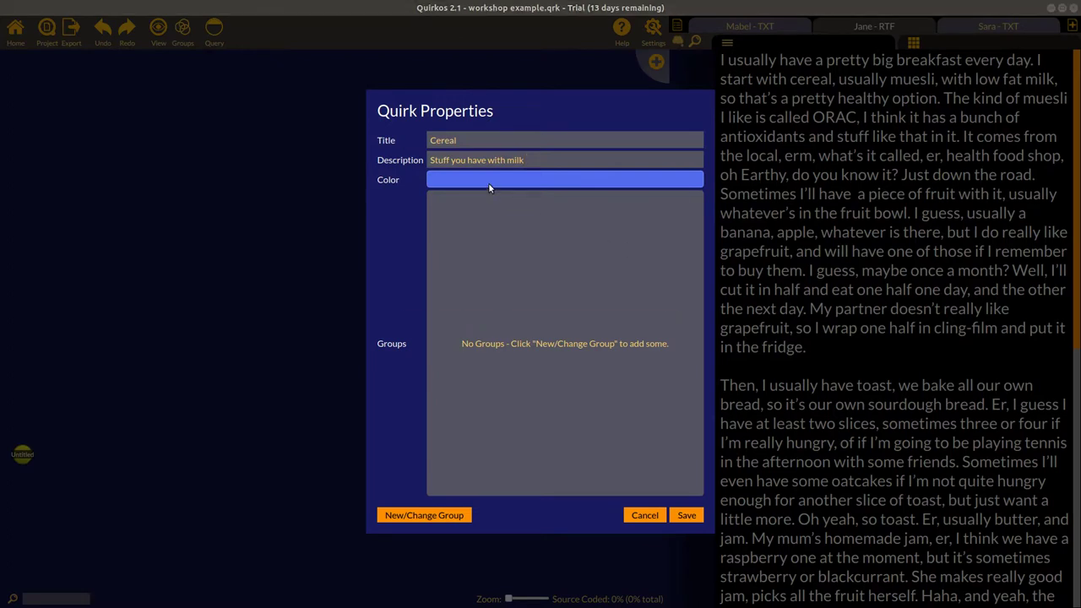
{"action": "left_click", "coordinate": [599, 227]}
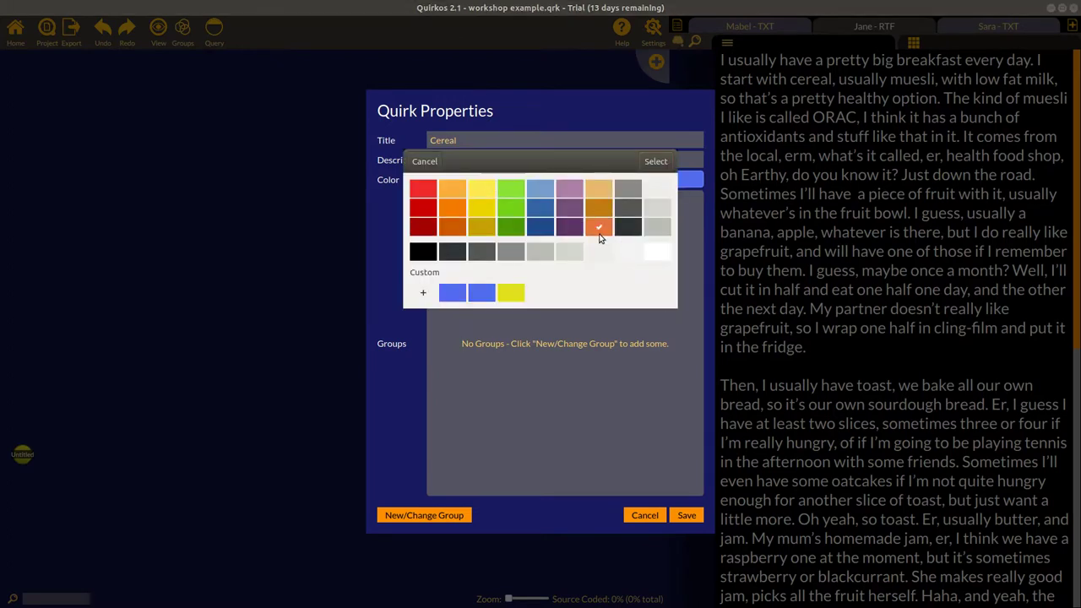
{"action": "left_click", "coordinate": [656, 165]}
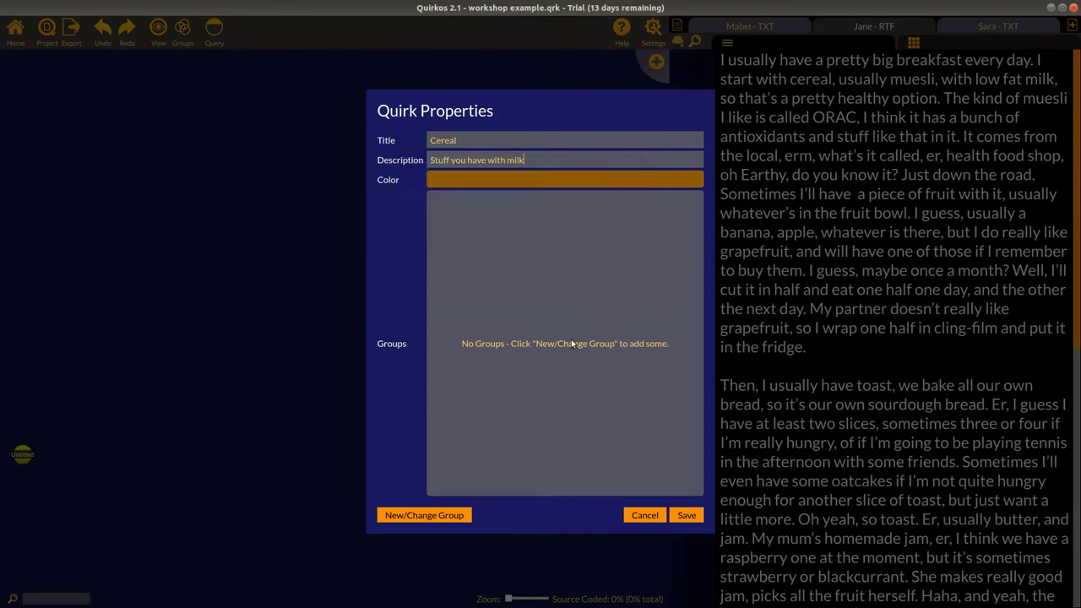
{"action": "left_click", "coordinate": [693, 522]}
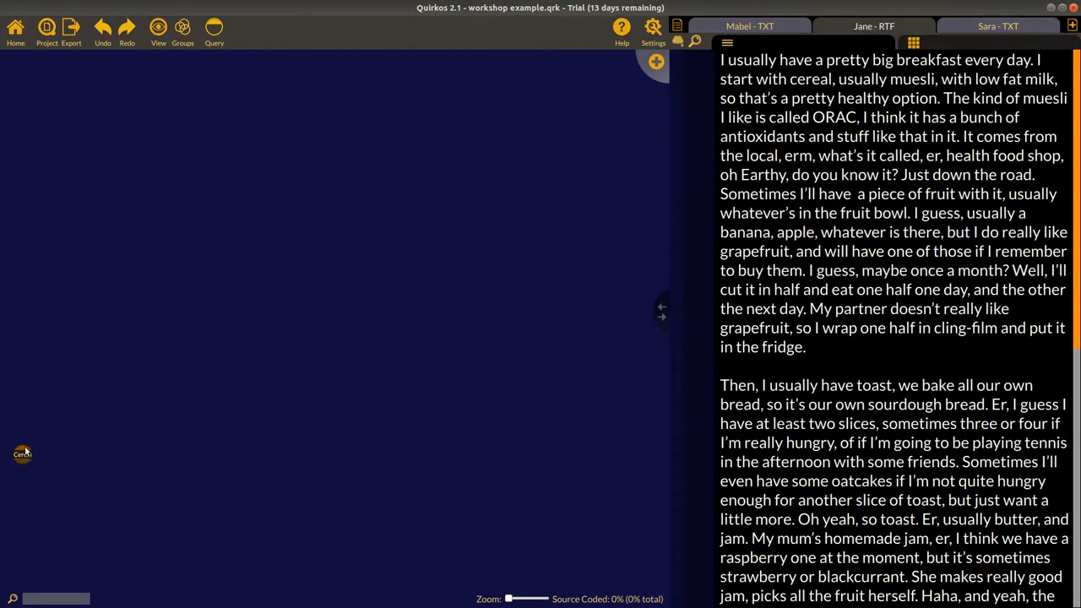
Step: Move the Cereal quirk to the upper canvas near the source text, and code Jane's opening passage through "pretty healthy option." to it
{"action": "mouse_move", "coordinate": [24, 458]}
{"action": "left_click_drag", "start_coordinate": [25, 459], "coordinate": [545, 164]}
{"action": "mouse_move", "coordinate": [721, 61]}
{"action": "left_mouse_down"}
{"action": "mouse_move", "coordinate": [811, 118]}
{"action": "mouse_move", "coordinate": [918, 98]}
{"action": "mouse_move", "coordinate": [943, 106]}
{"action": "left_mouse_up"}
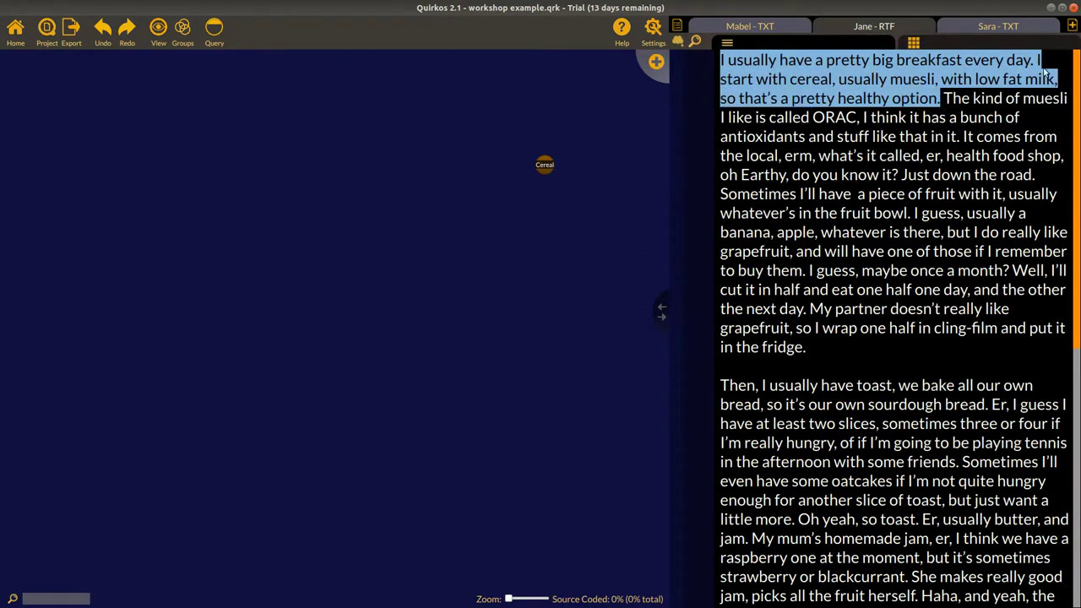
{"action": "left_click", "coordinate": [888, 82]}
{"action": "left_click_drag", "start_coordinate": [724, 62], "coordinate": [942, 100]}
{"action": "left_click_drag", "start_coordinate": [957, 72], "coordinate": [538, 170]}
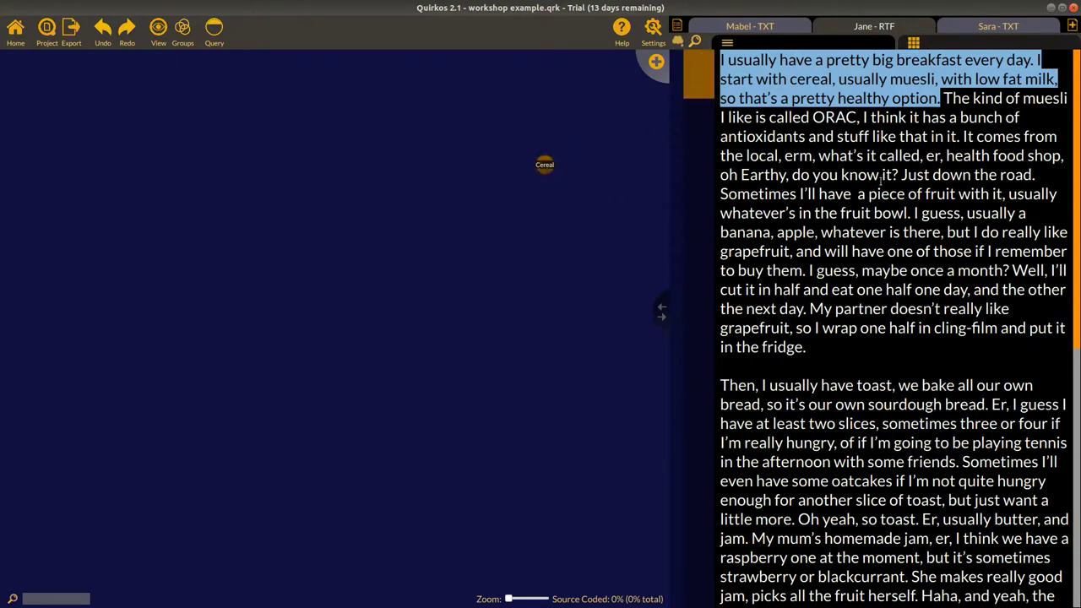
Step: Remove the Cereal highlight from Jane's opening passage and undo that removal
{"action": "mouse_move", "coordinate": [690, 86]}
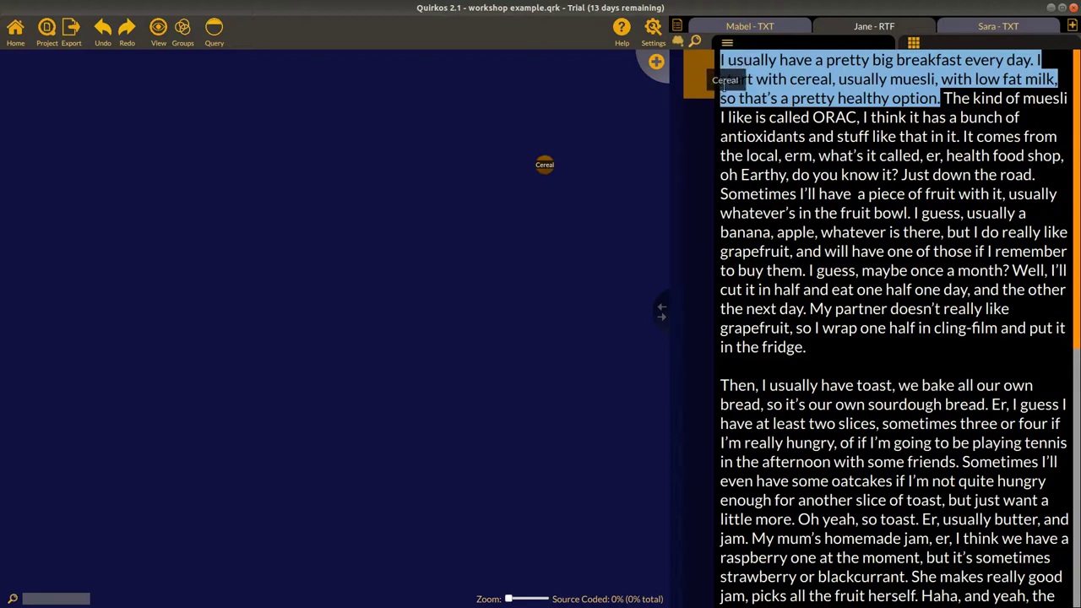
{"action": "right_click", "coordinate": [701, 83]}
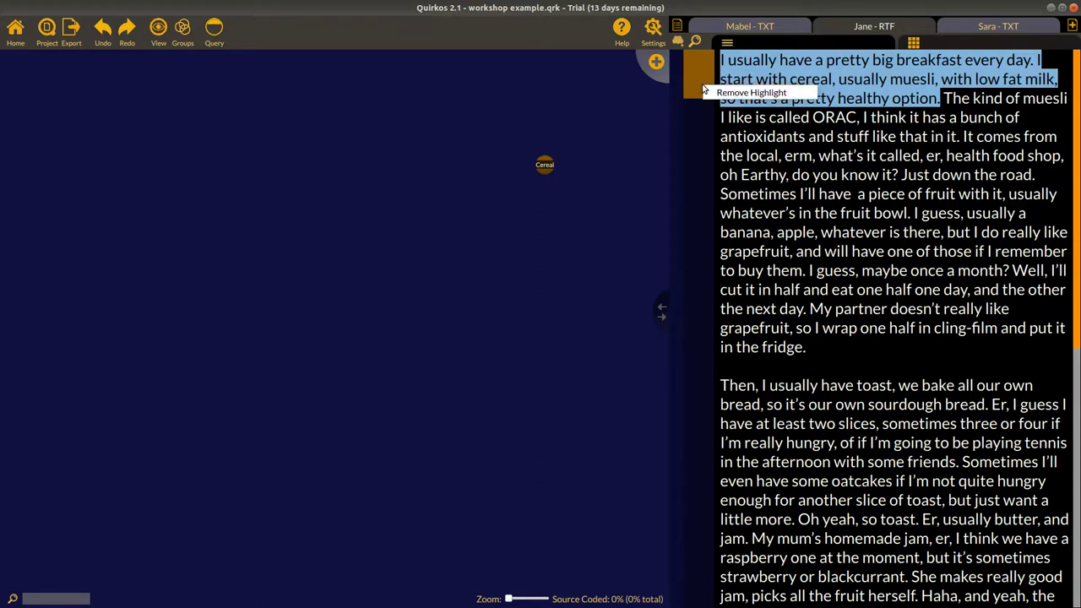
{"action": "left_click", "coordinate": [714, 93]}
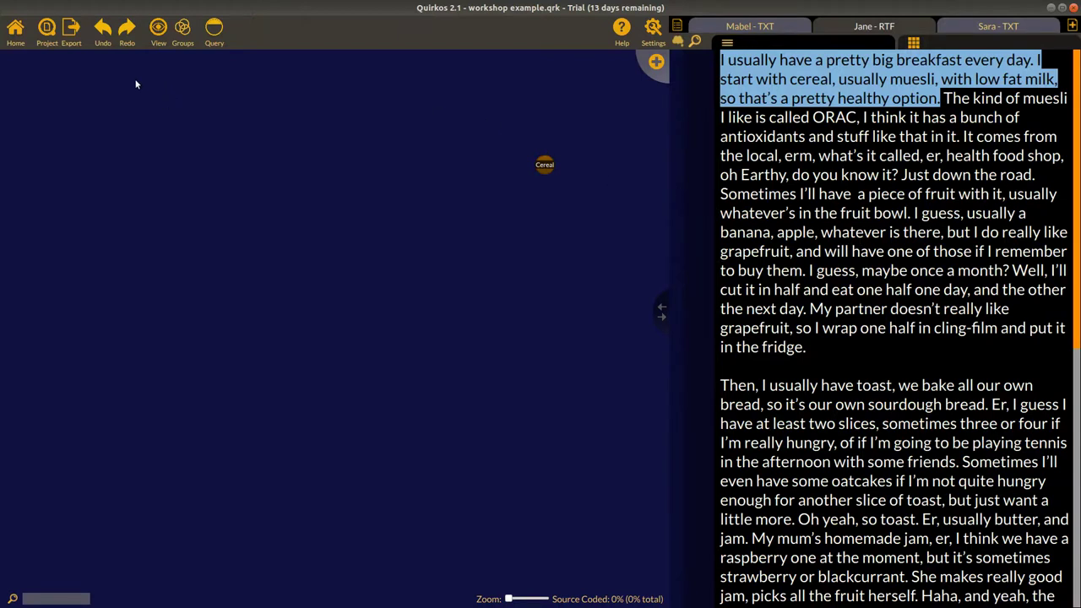
{"action": "left_click", "coordinate": [120, 32]}
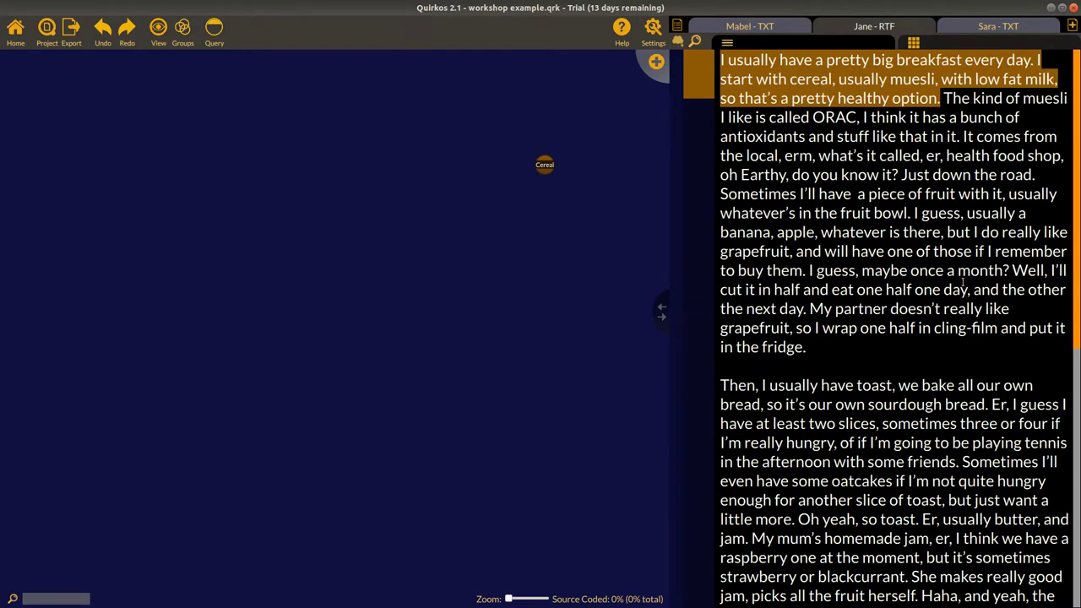
Step: In the Mabel - TXT source, code the passage from "The baby has porridge" through "rice krispies." to the Cereal quirk
{"action": "left_click", "coordinate": [771, 26]}
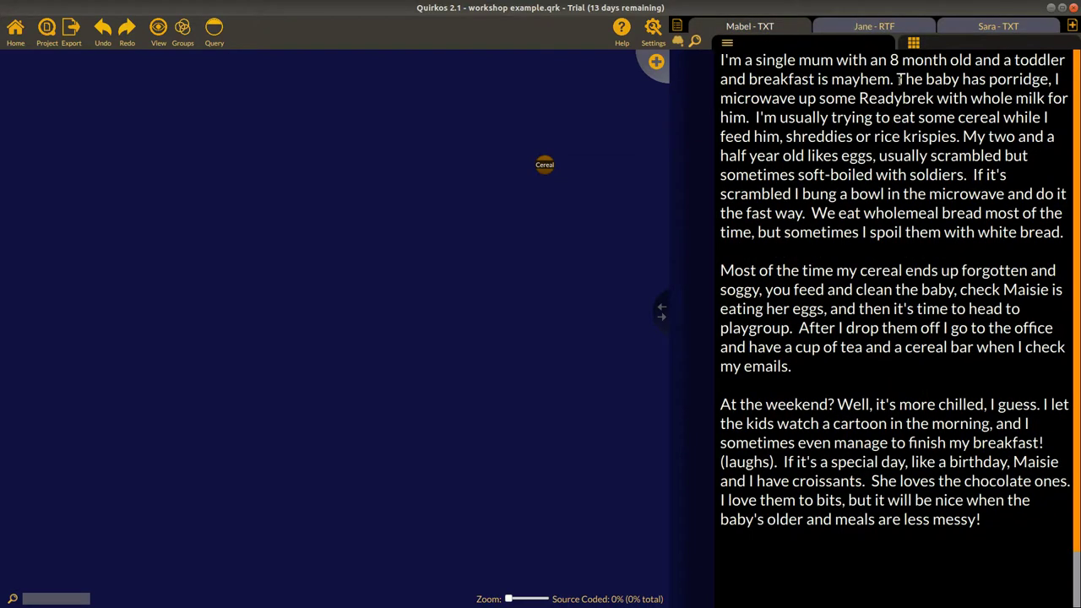
{"action": "left_click_drag", "start_coordinate": [896, 78], "coordinate": [961, 138]}
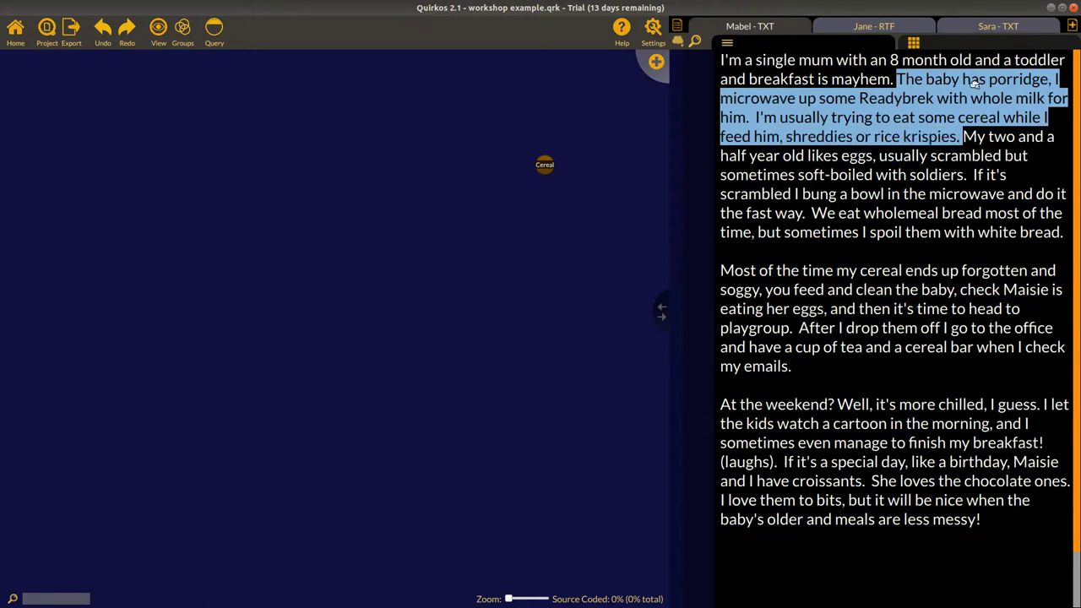
{"action": "left_click_drag", "start_coordinate": [975, 86], "coordinate": [514, 165]}
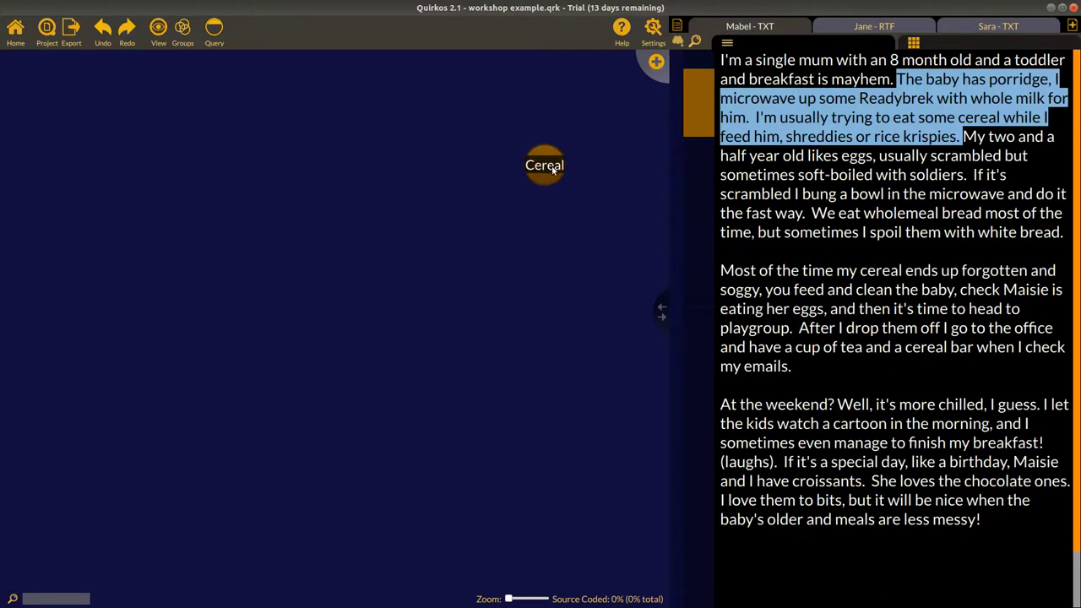
{"action": "mouse_move", "coordinate": [555, 172]}
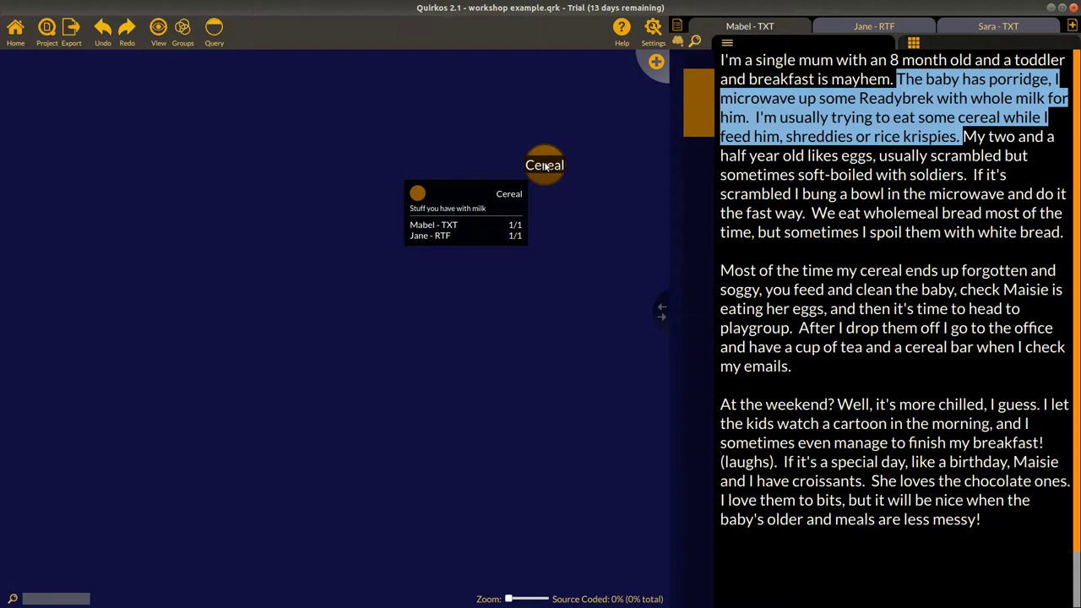
{"action": "left_click_drag", "start_coordinate": [546, 166], "coordinate": [970, 213]}
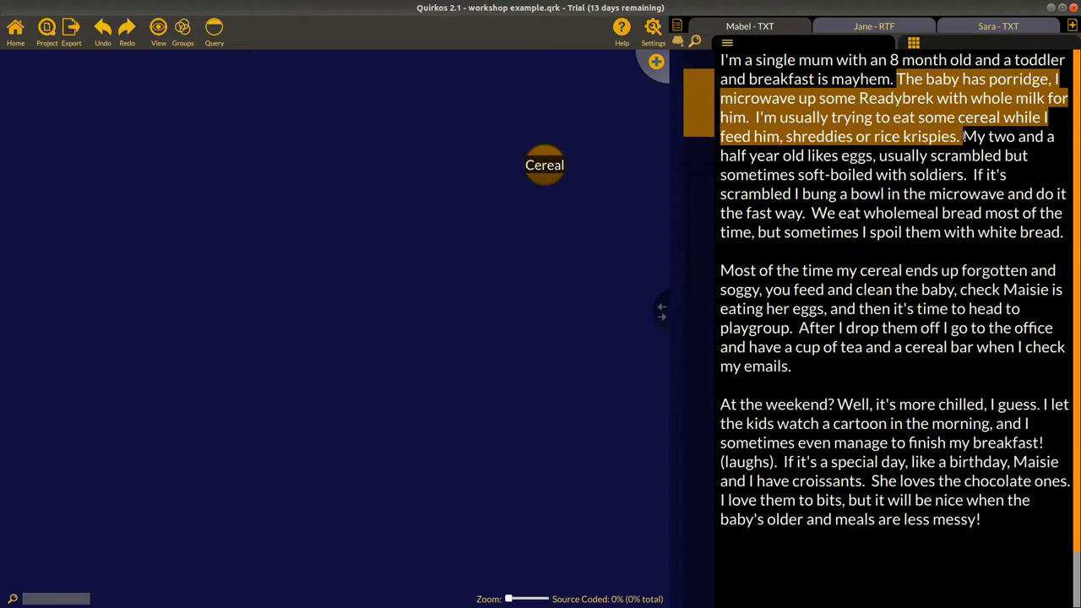
Step: Create a quirk titled Rice Krispies with the lightest preset yellow as its color
{"action": "left_click", "coordinate": [656, 62]}
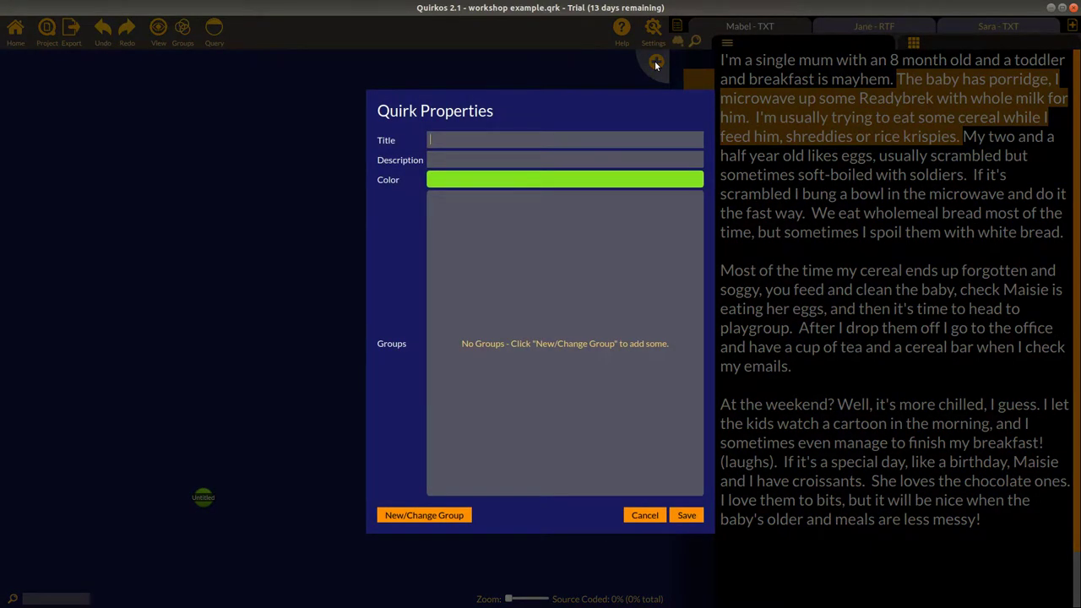
{"action": "type", "text": "Rice Krispies"}
{"action": "left_click", "coordinate": [534, 179]}
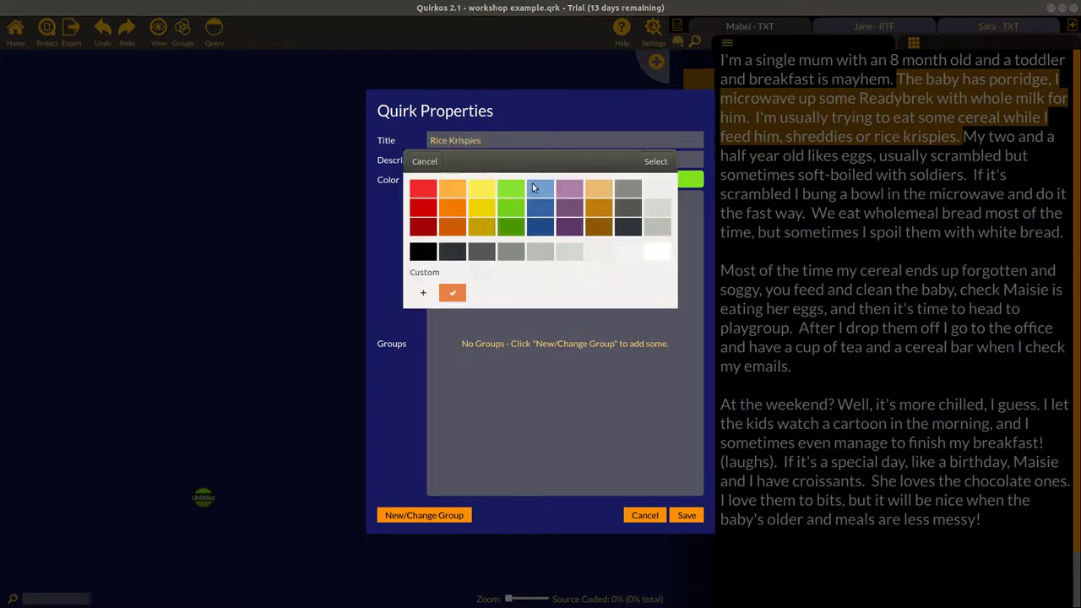
{"action": "left_click", "coordinate": [488, 193]}
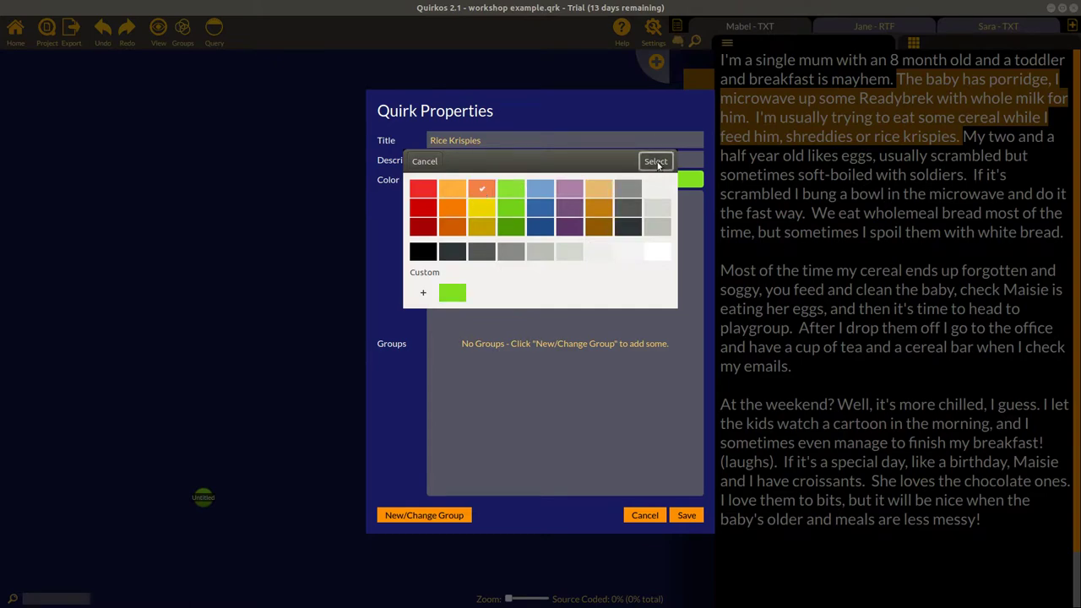
{"action": "left_click", "coordinate": [656, 161]}
{"action": "left_click", "coordinate": [686, 517]}
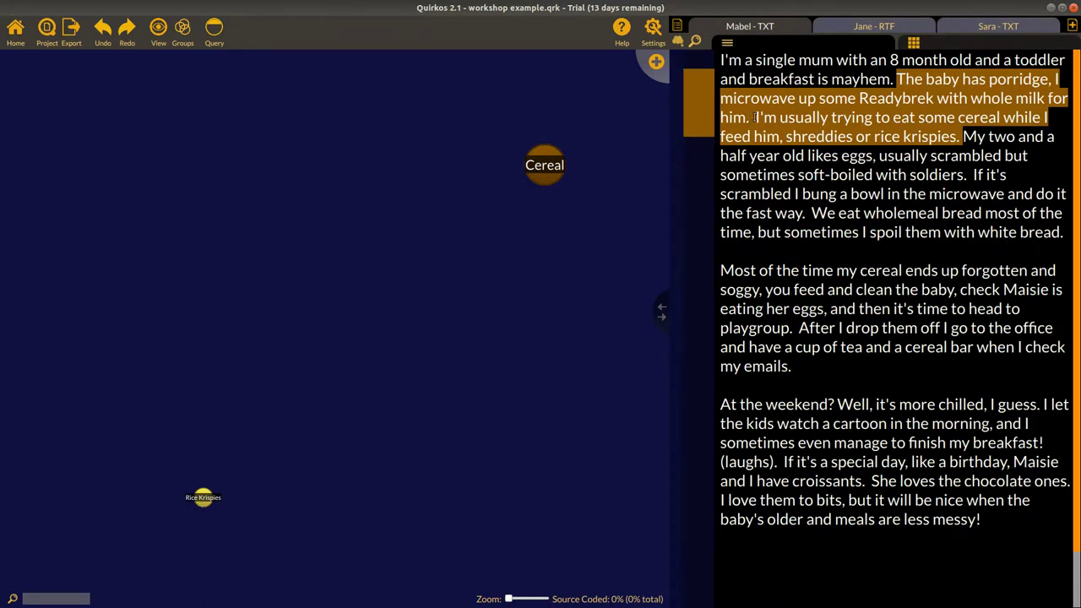
Step: Code "I'm usually trying to eat some cereal" through "rice krispies." to Rice Krispies, and nest that quirk under Cereal
{"action": "left_click_drag", "start_coordinate": [752, 119], "coordinate": [196, 498]}
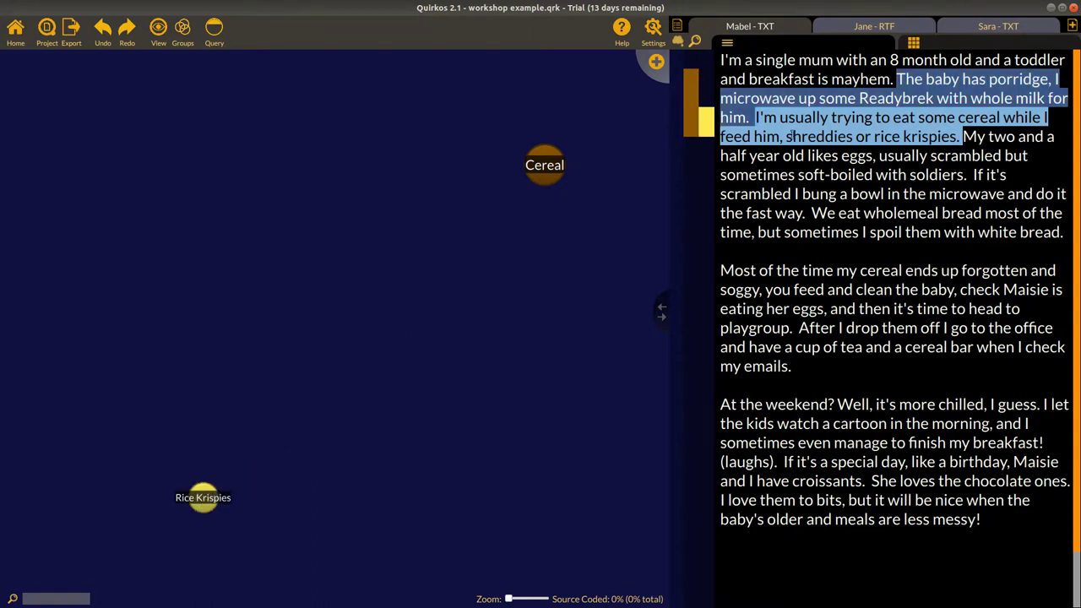
{"action": "mouse_move", "coordinate": [688, 126]}
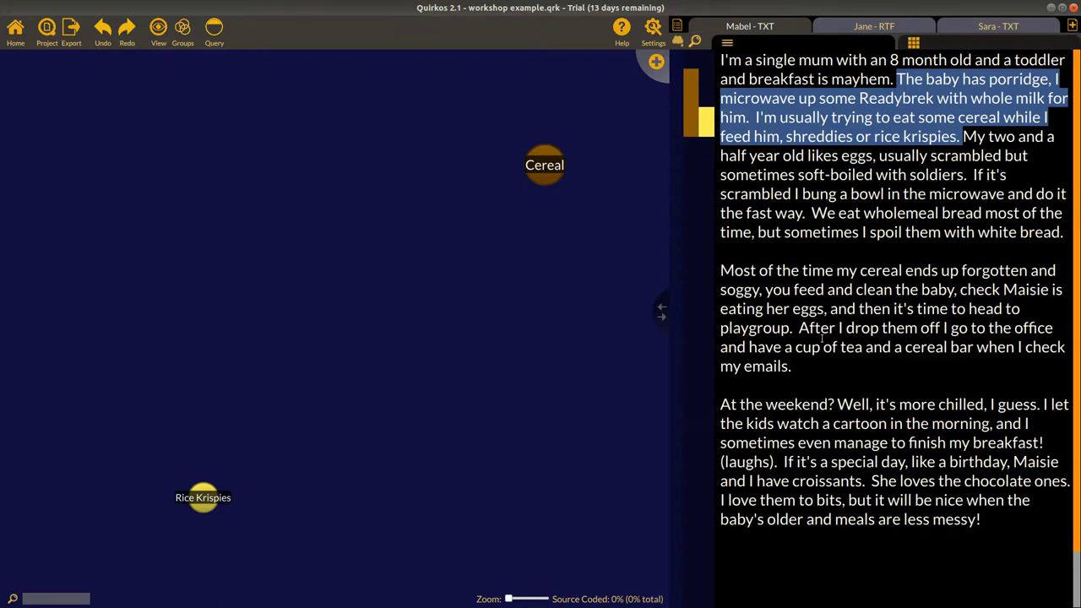
{"action": "left_click_drag", "start_coordinate": [203, 504], "coordinate": [550, 172]}
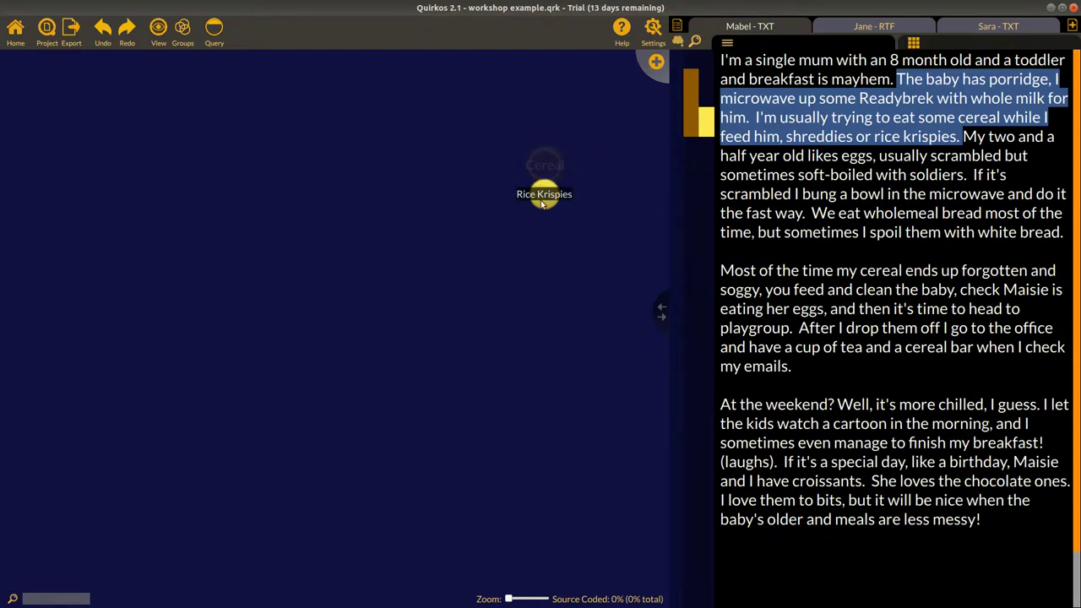
{"action": "mouse_move", "coordinate": [542, 201]}
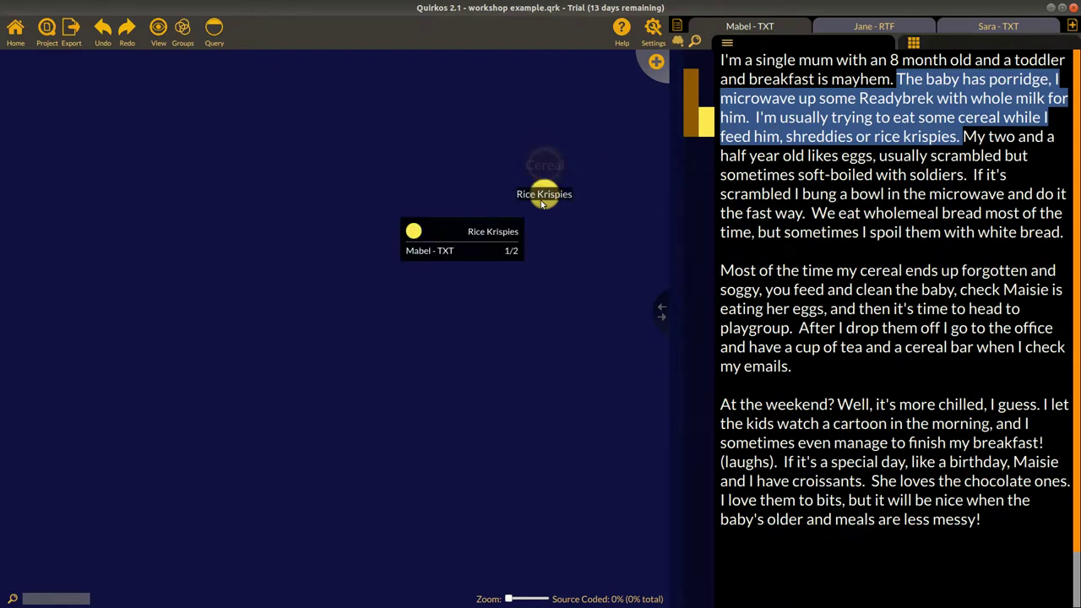
{"action": "mouse_move", "coordinate": [549, 164]}
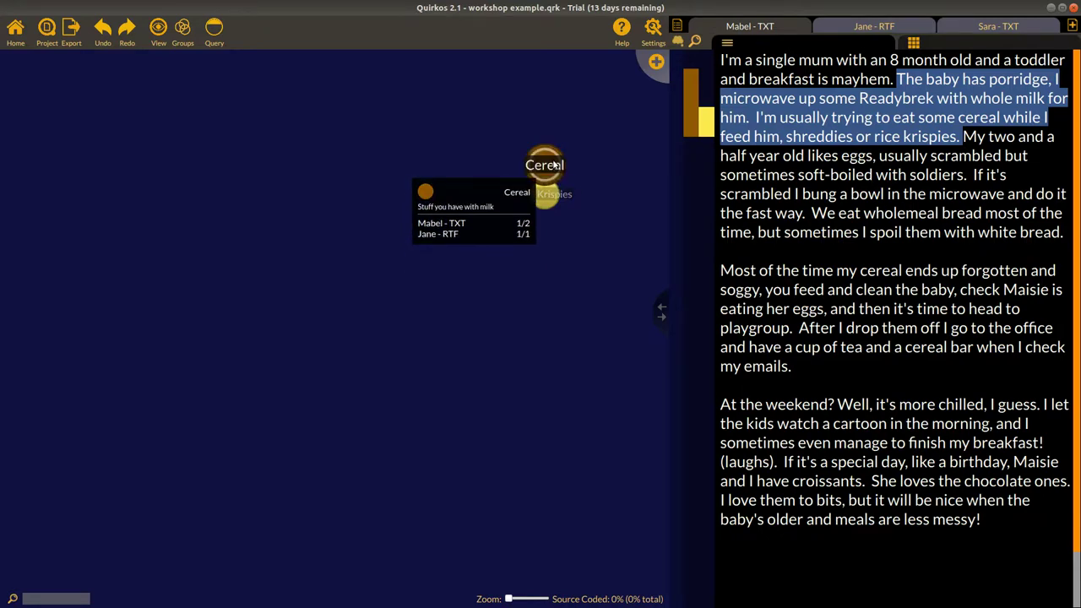
Step: Create a quirk titled Shreddies with the lightest preset brown as its color
{"action": "left_click", "coordinate": [656, 61]}
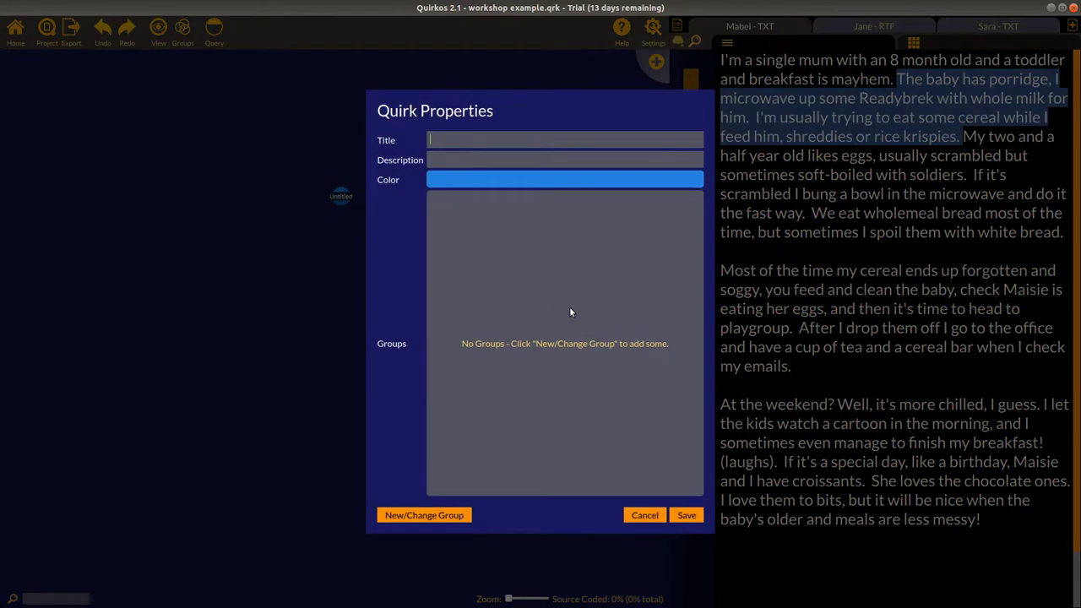
{"action": "type", "text": "Shreddies"}
{"action": "left_click", "coordinate": [499, 181]}
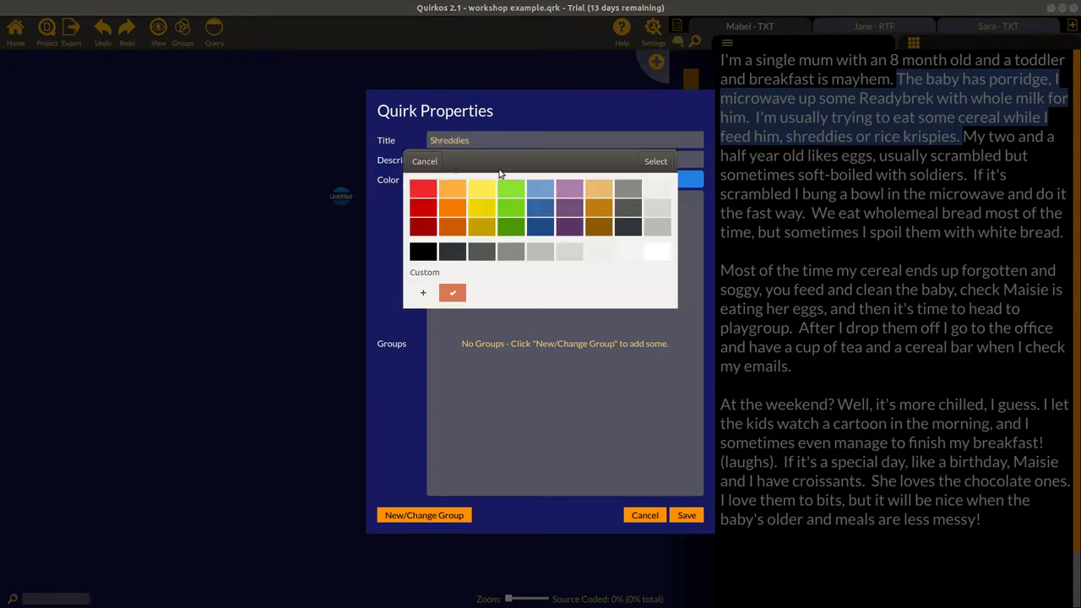
{"action": "left_click", "coordinate": [601, 189]}
{"action": "left_click", "coordinate": [655, 163]}
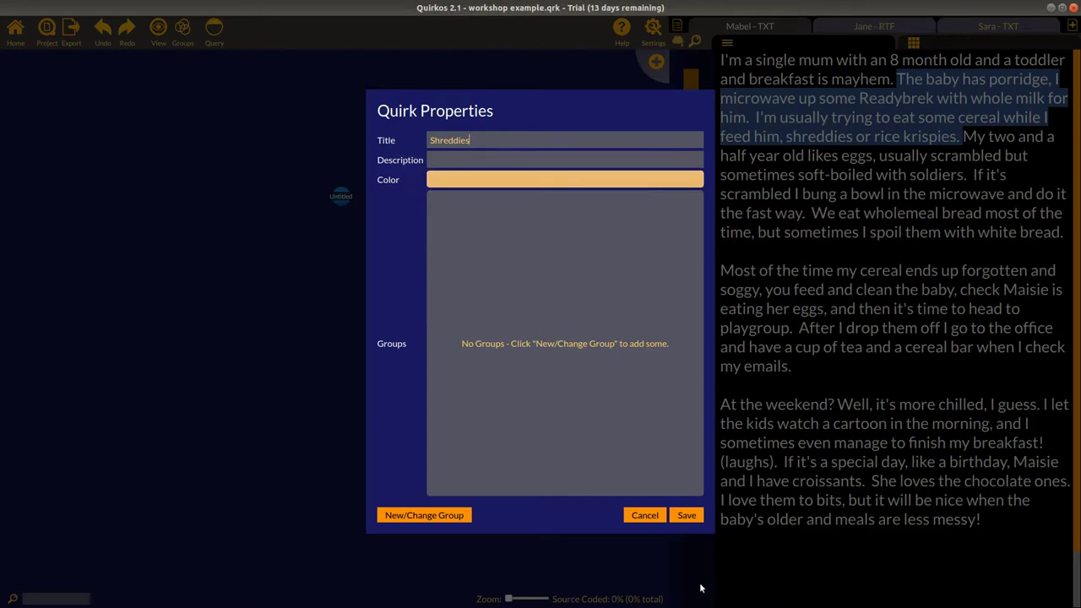
{"action": "left_click", "coordinate": [687, 515]}
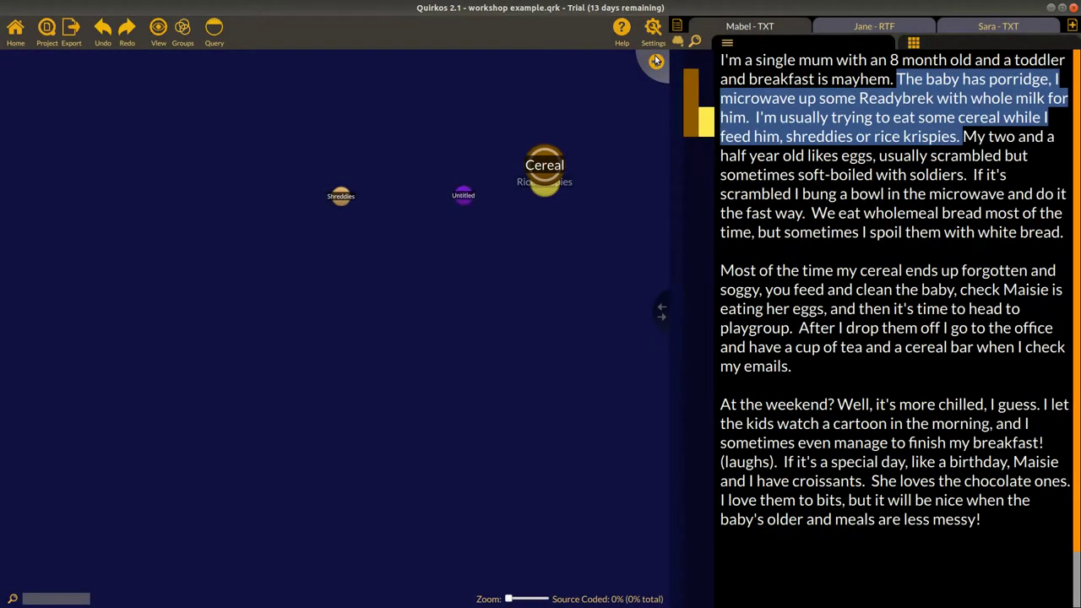
Step: Create a quirk titled Porridge, keeping the purple color offered for it
{"action": "left_click", "coordinate": [655, 61]}
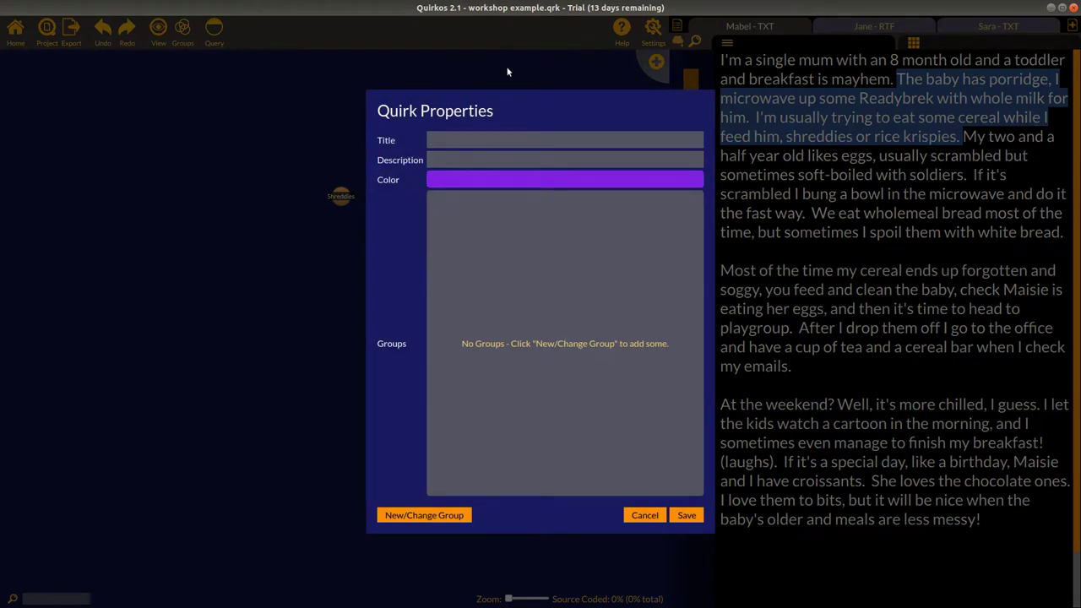
{"action": "type", "text": "Porridge"}
{"action": "left_click", "coordinate": [693, 516]}
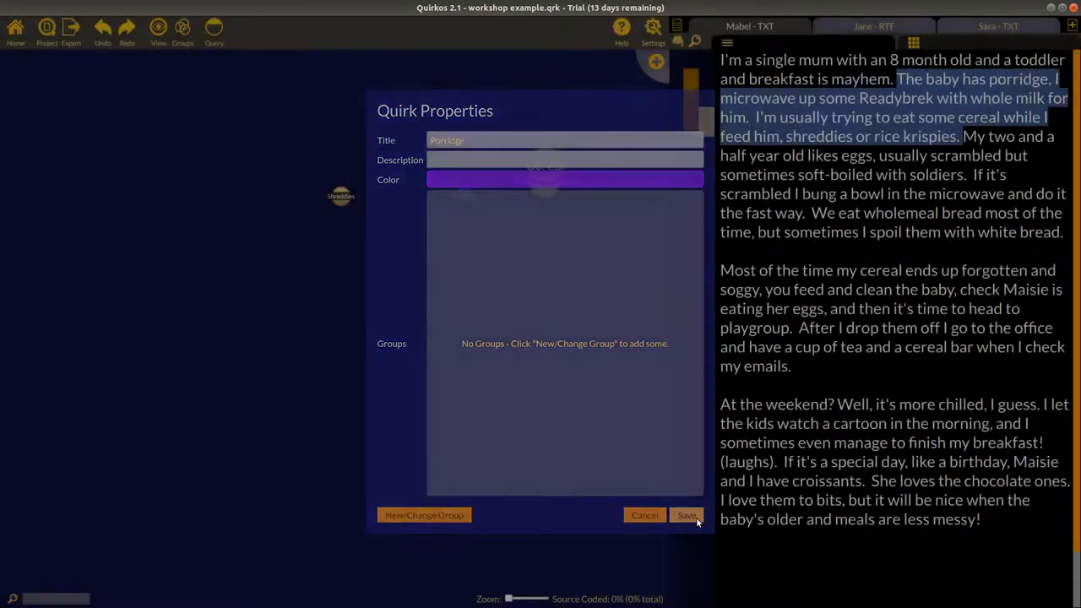
Step: Nest the Porridge and Shreddies quirks under Cereal as subcategories
{"action": "left_click_drag", "start_coordinate": [461, 197], "coordinate": [544, 161]}
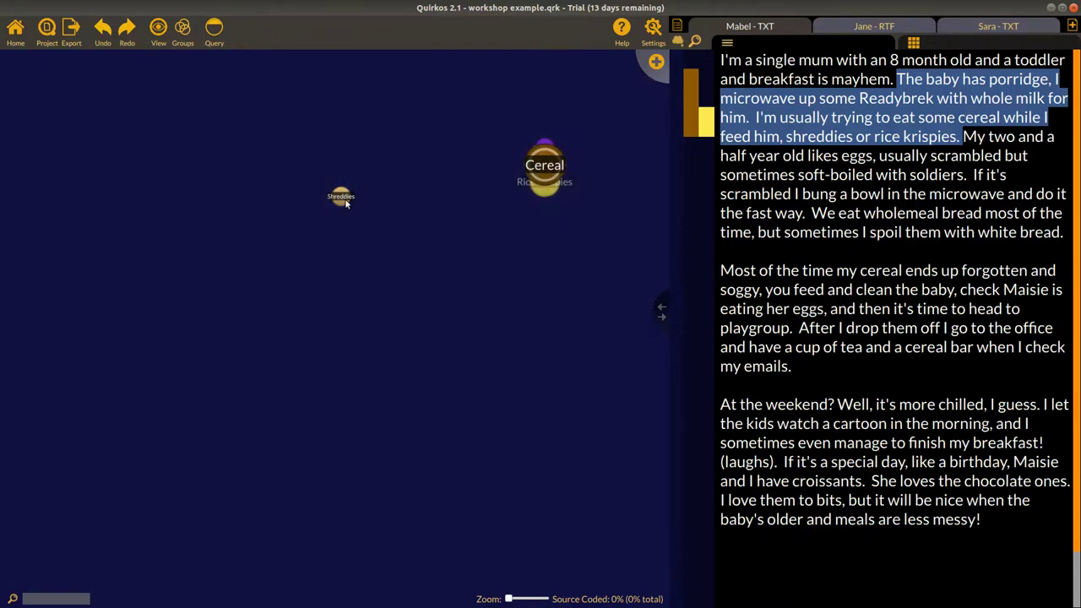
{"action": "left_click_drag", "start_coordinate": [340, 196], "coordinate": [535, 174]}
{"action": "mouse_move", "coordinate": [537, 164]}
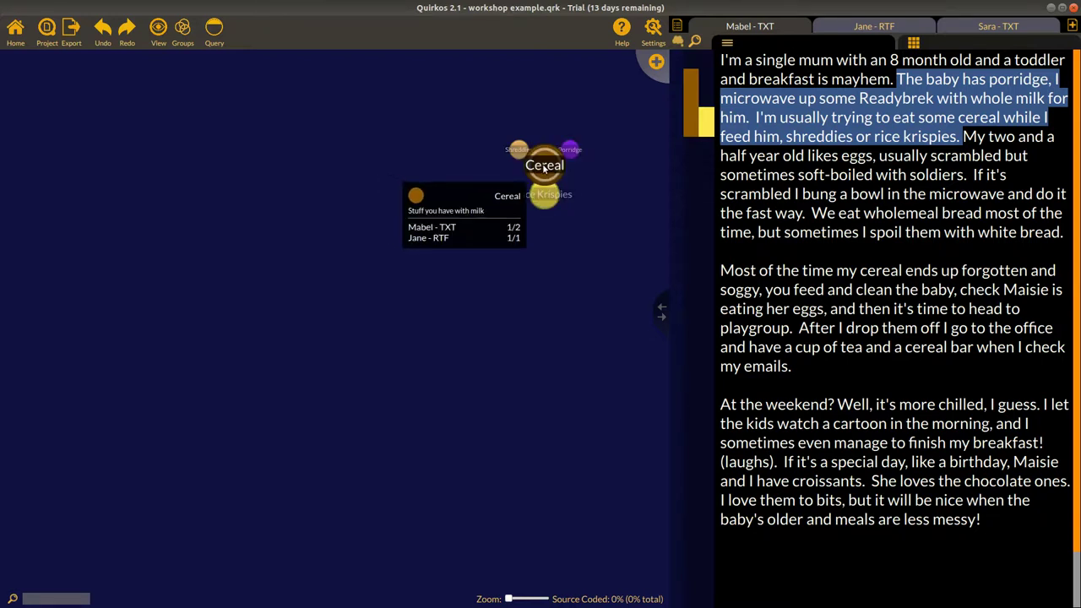
Step: Code "I'm usually trying" through "rice krispies." to Shreddies, and "The baby has porridge" through "for him." to Porridge
{"action": "mouse_move", "coordinate": [960, 142]}
{"action": "left_mouse_down"}
{"action": "mouse_move", "coordinate": [751, 118]}
{"action": "mouse_move", "coordinate": [760, 123]}
{"action": "mouse_move", "coordinate": [659, 159]}
{"action": "mouse_move", "coordinate": [610, 216]}
{"action": "mouse_move", "coordinate": [549, 162]}
{"action": "mouse_move", "coordinate": [512, 159]}
{"action": "mouse_move", "coordinate": [524, 157]}
{"action": "left_mouse_up"}
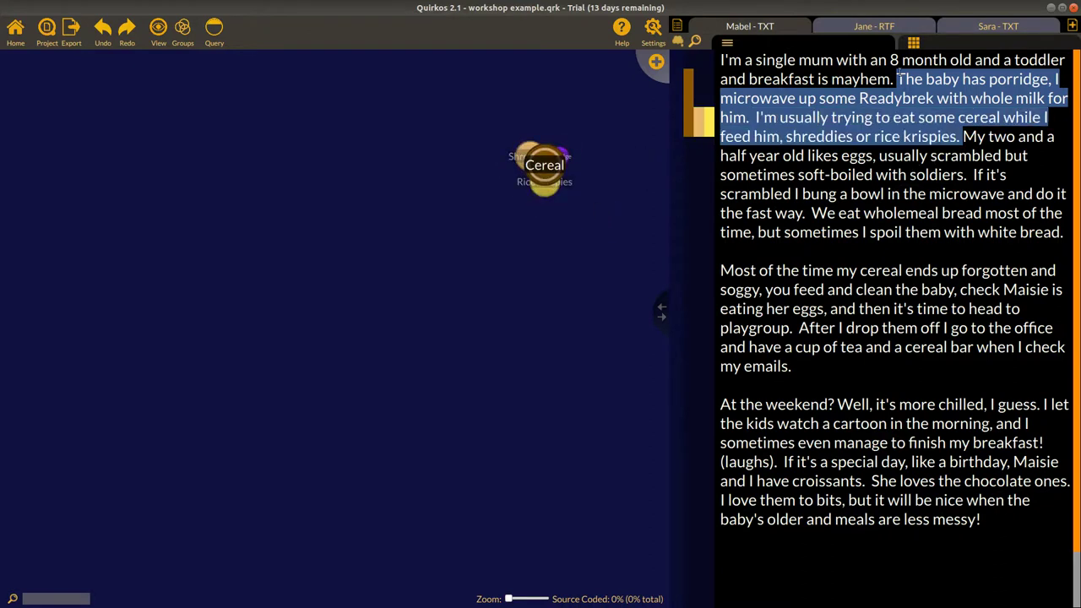
{"action": "left_click_drag", "start_coordinate": [898, 77], "coordinate": [754, 117]}
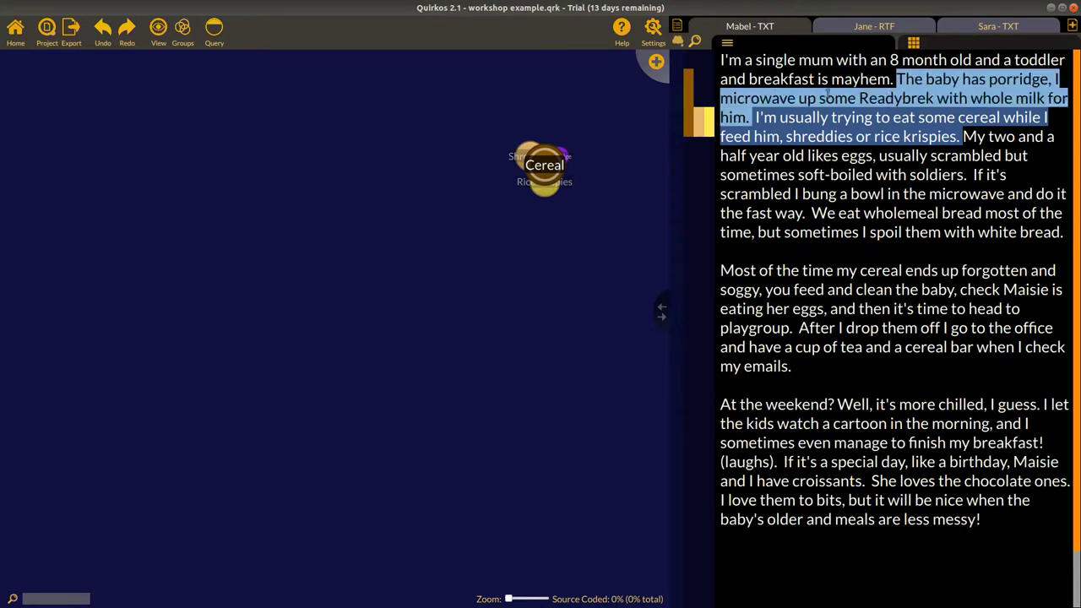
{"action": "mouse_move", "coordinate": [855, 91]}
{"action": "left_mouse_down"}
{"action": "mouse_move", "coordinate": [540, 150]}
{"action": "mouse_move", "coordinate": [519, 166]}
{"action": "left_mouse_up"}
{"action": "left_click_drag", "start_coordinate": [553, 158], "coordinate": [552, 153]}
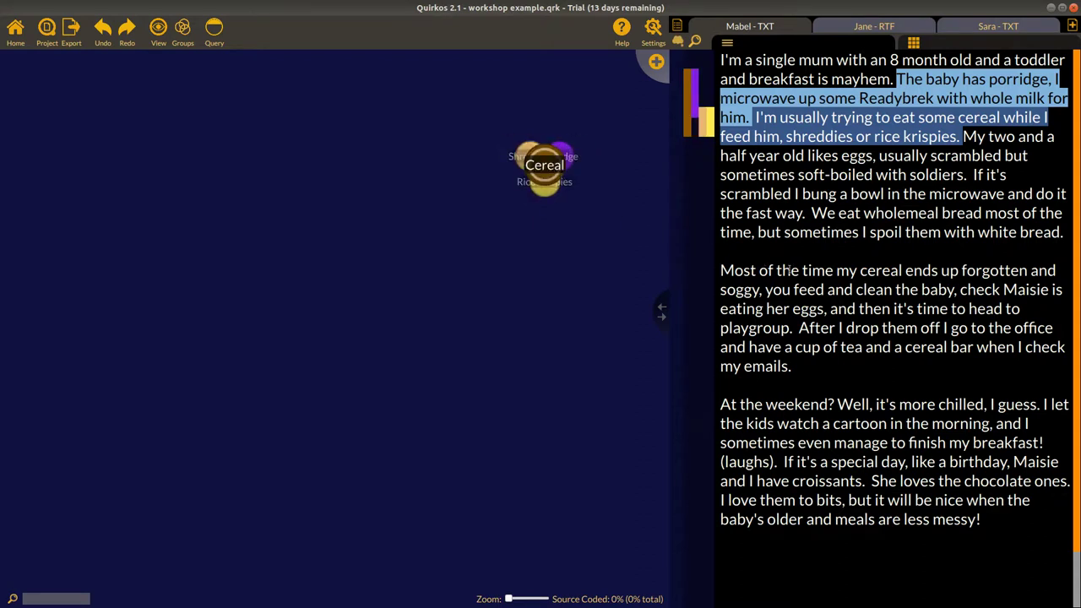
{"action": "mouse_move", "coordinate": [698, 114]}
Step: Detach the Porridge quirk from Cereal, placing it above the cluster as a separate top-level quirk
{"action": "mouse_move", "coordinate": [549, 174]}
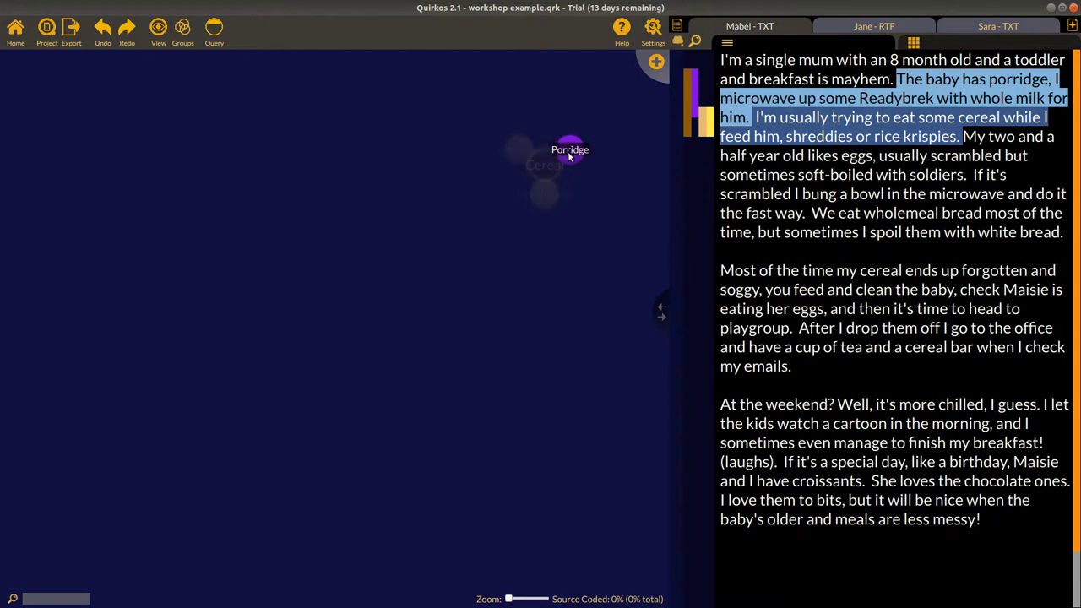
{"action": "left_click_drag", "start_coordinate": [570, 156], "coordinate": [598, 103]}
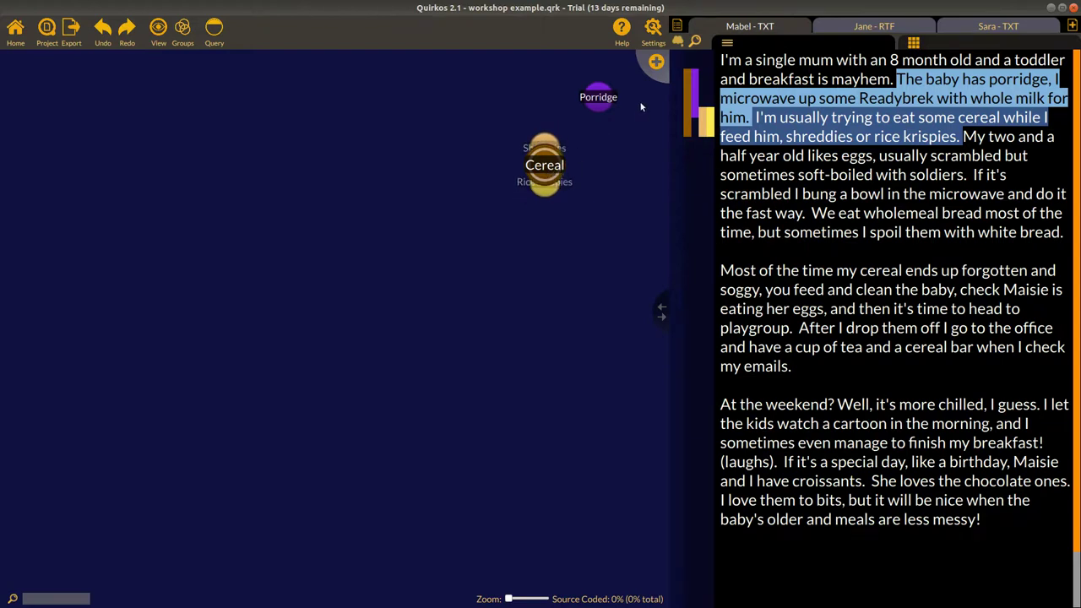
Step: Create a quirk titled Own Brand with the magenta color offered for it, and nest it under Rice Krispies
{"action": "left_click", "coordinate": [656, 62]}
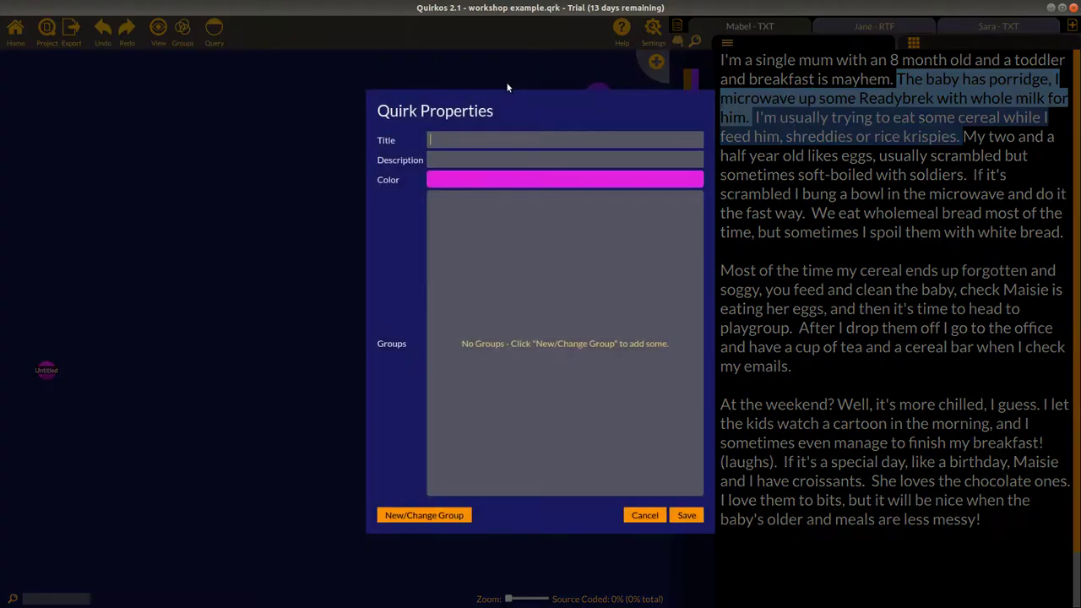
{"action": "type", "text": "Own Brand"}
{"action": "left_click", "coordinate": [686, 514]}
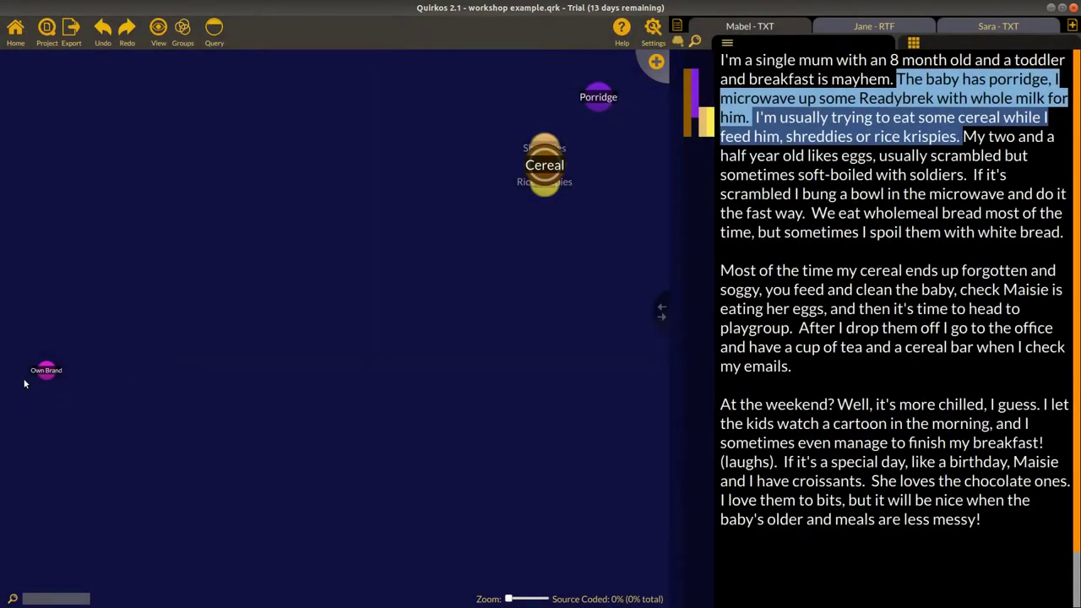
{"action": "left_click_drag", "start_coordinate": [39, 374], "coordinate": [548, 201]}
{"action": "mouse_move", "coordinate": [545, 198]}
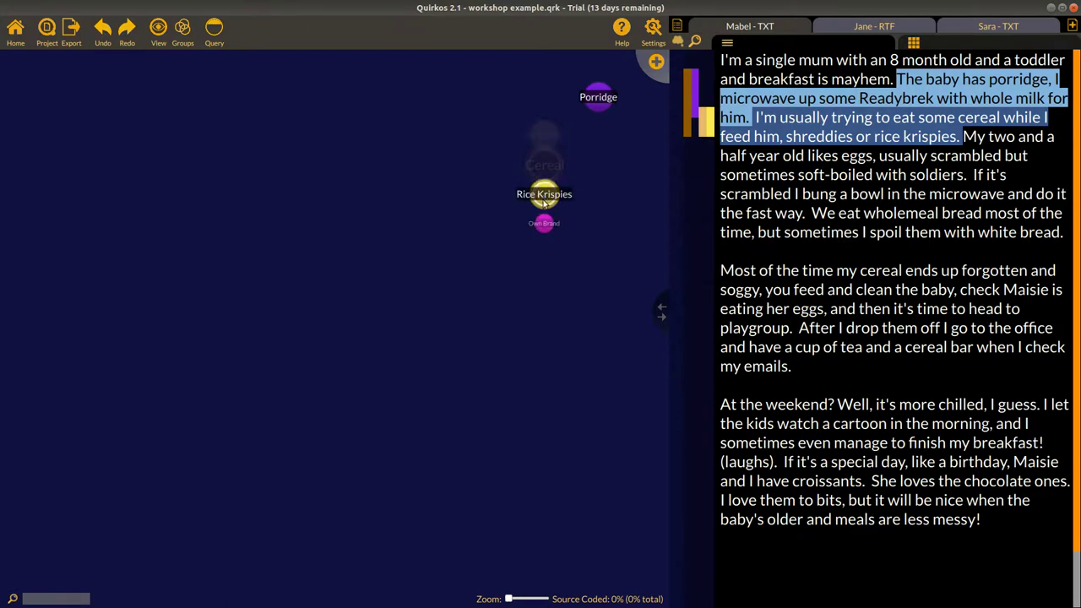
{"action": "mouse_move", "coordinate": [544, 229]}
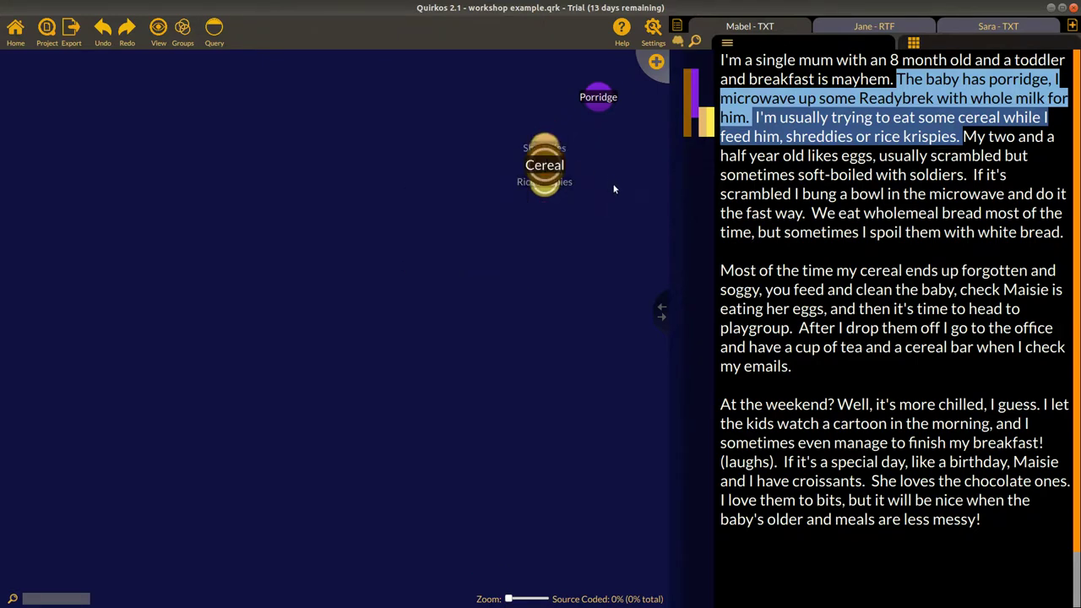
Step: Move Porridge level with Cereal, and detach Rice Krispies together with its Own Brand subcategory from the Cereal cluster
{"action": "left_click_drag", "start_coordinate": [601, 99], "coordinate": [608, 166]}
{"action": "mouse_move", "coordinate": [532, 173]}
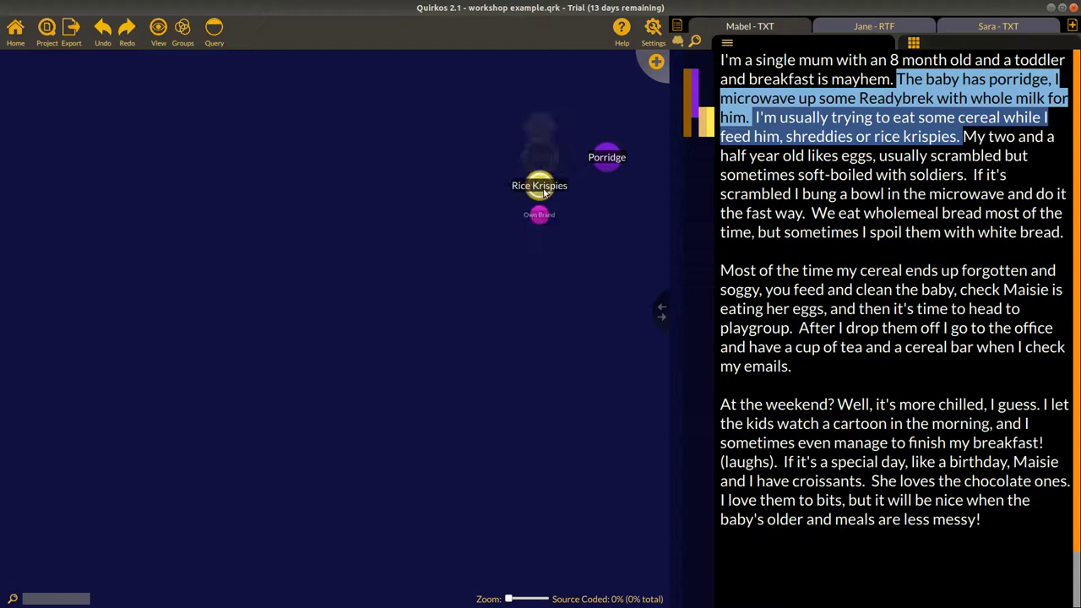
{"action": "left_click_drag", "start_coordinate": [540, 186], "coordinate": [442, 175]}
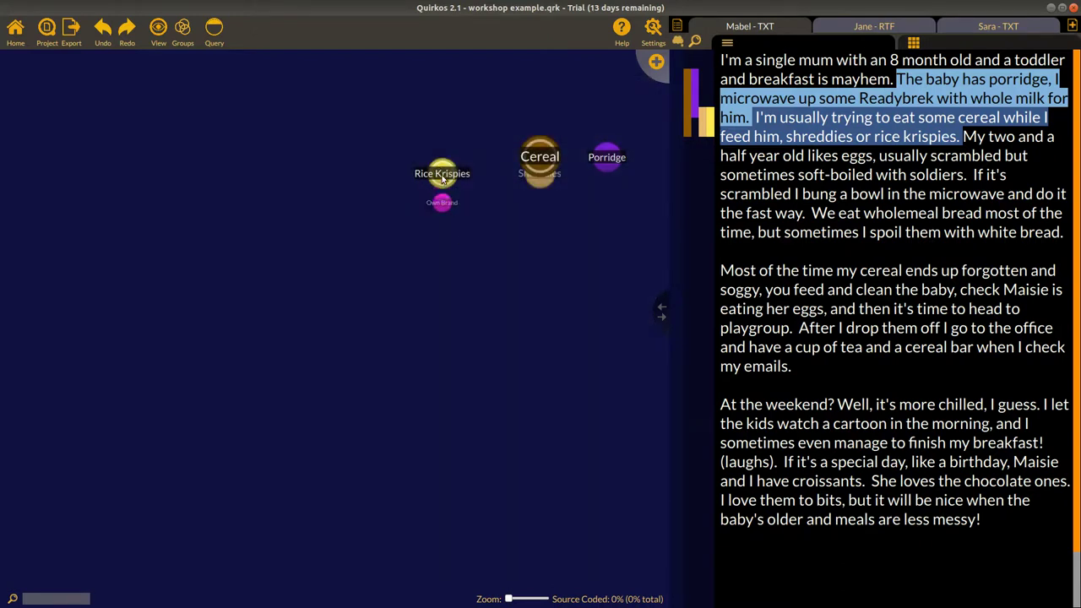
Step: Detach Own Brand from Rice Krispies as a separate quirk, and undo that move
{"action": "left_click_drag", "start_coordinate": [441, 203], "coordinate": [381, 220]}
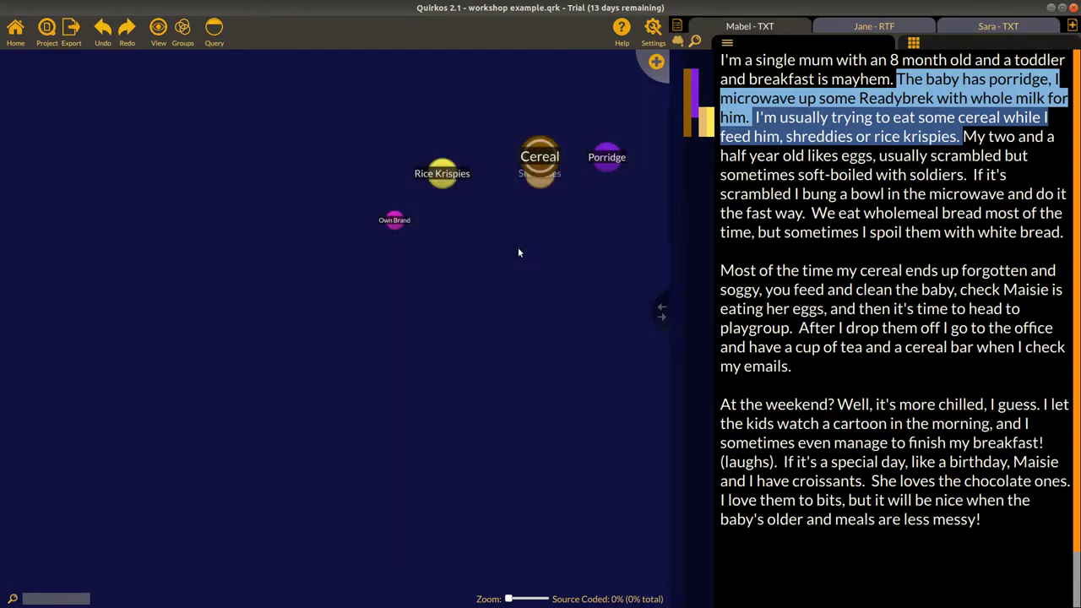
{"action": "left_click", "coordinate": [105, 38]}
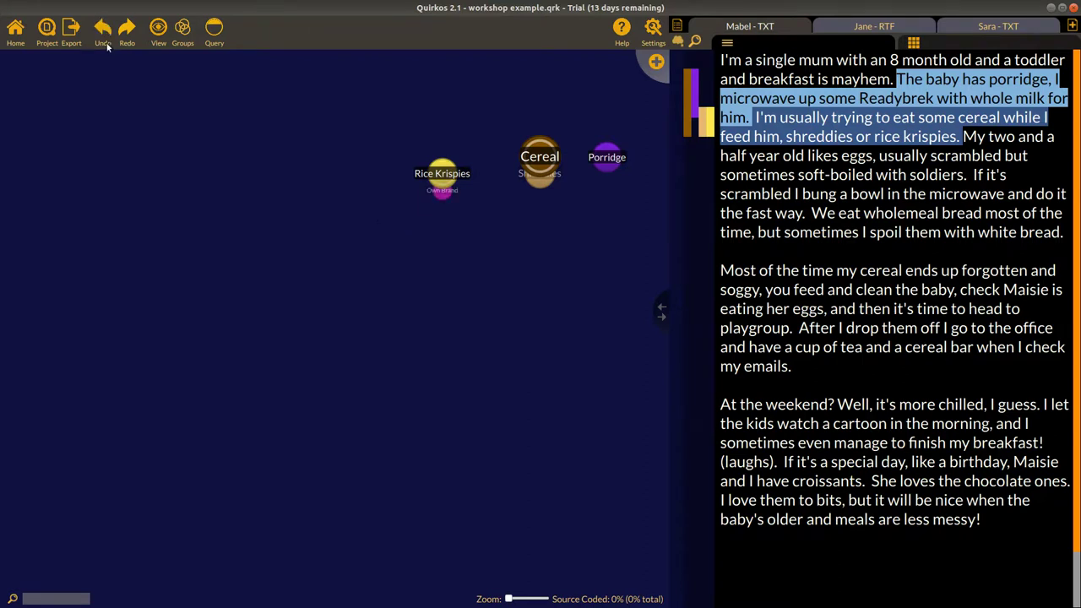
Step: Undo the detachment of Rice Krispies from the Cereal cluster, and nest Porridge under Cereal as a subcategory
{"action": "left_click", "coordinate": [107, 47]}
{"action": "mouse_move", "coordinate": [539, 157]}
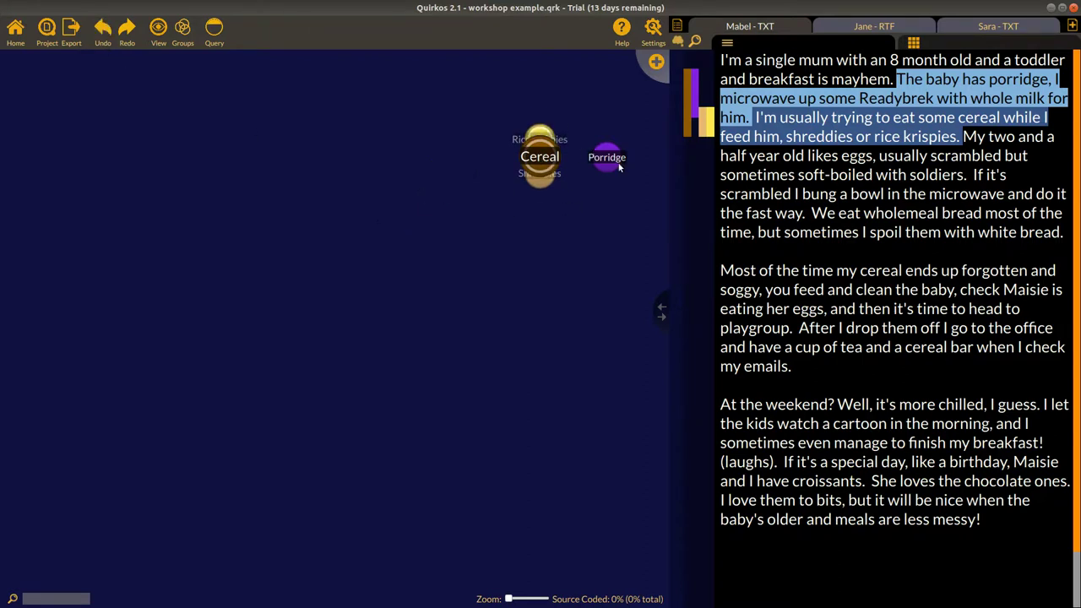
{"action": "left_click_drag", "start_coordinate": [615, 168], "coordinate": [540, 157]}
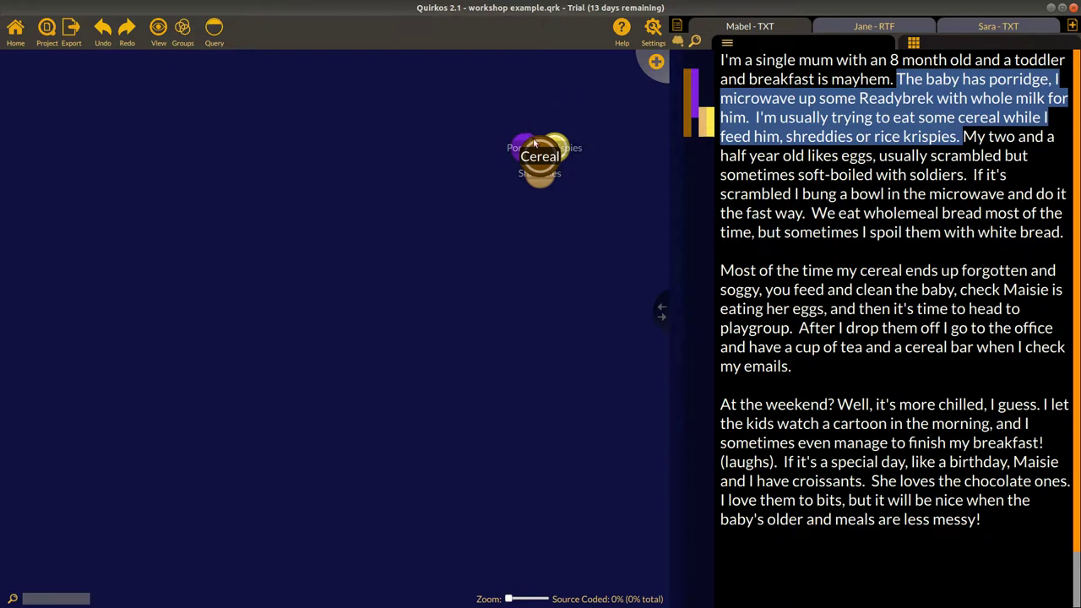
Step: Review the overview of text coded to Cereal and to its Rice Krispies subcategory, and return to the main view
{"action": "mouse_move", "coordinate": [541, 162]}
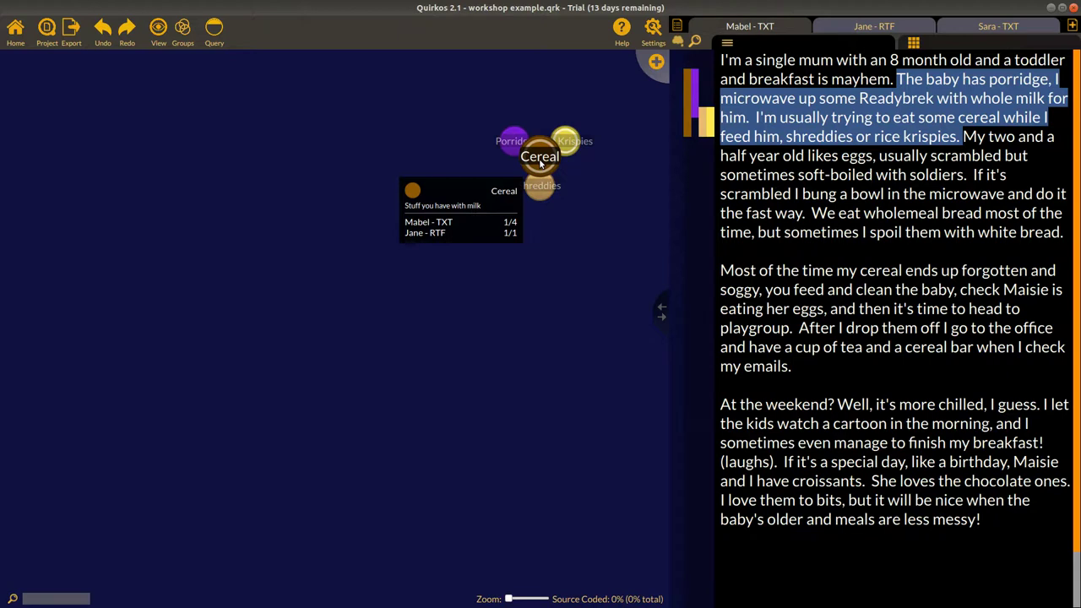
{"action": "double_click", "coordinate": [540, 163]}
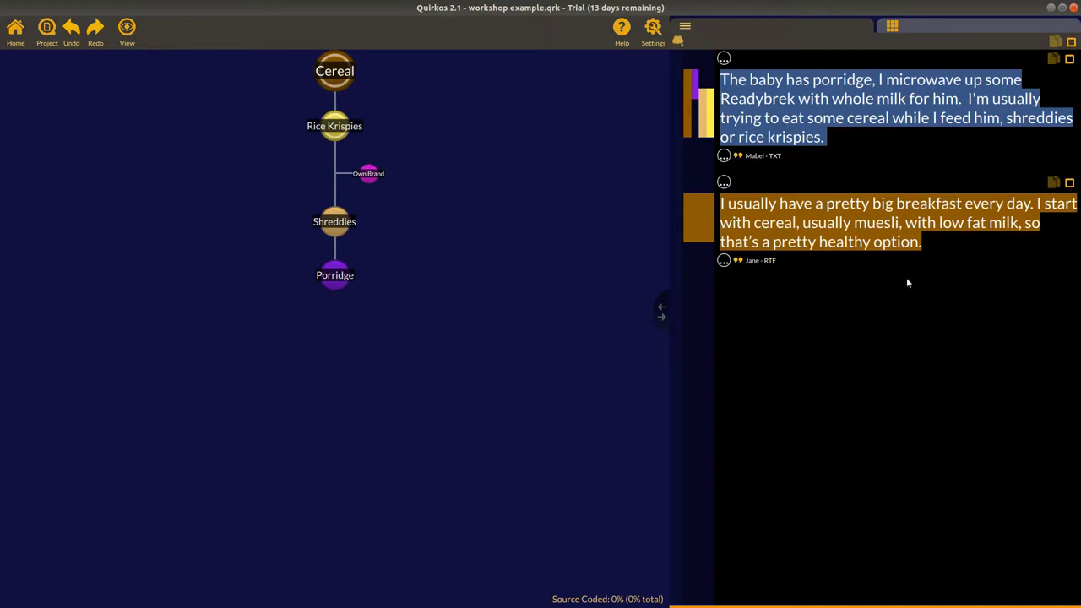
{"action": "mouse_move", "coordinate": [694, 224]}
{"action": "mouse_move", "coordinate": [688, 91]}
{"action": "left_click", "coordinate": [334, 126]}
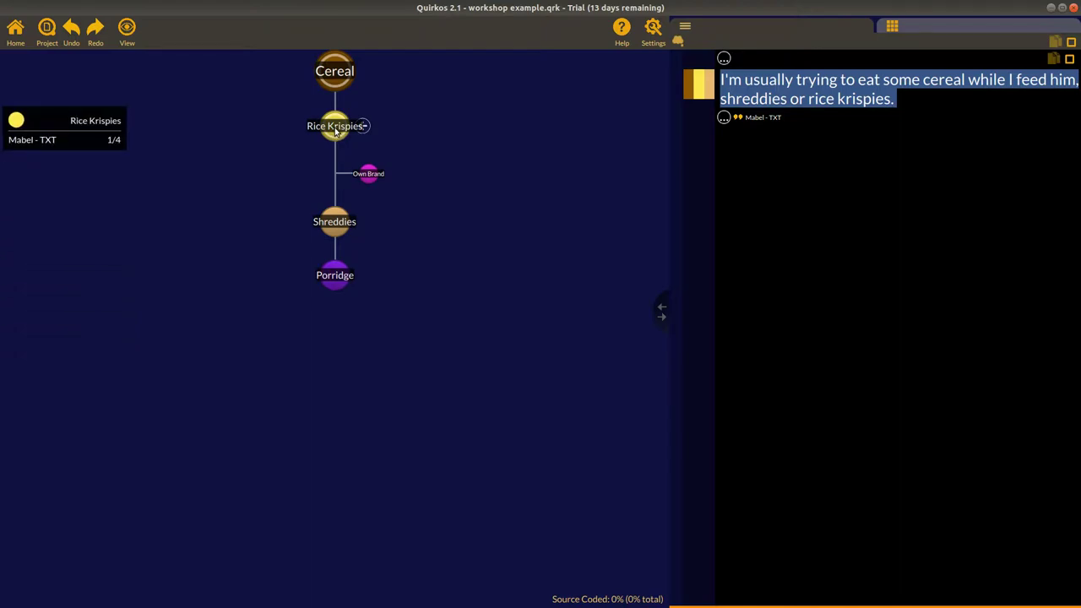
{"action": "left_click", "coordinate": [14, 35]}
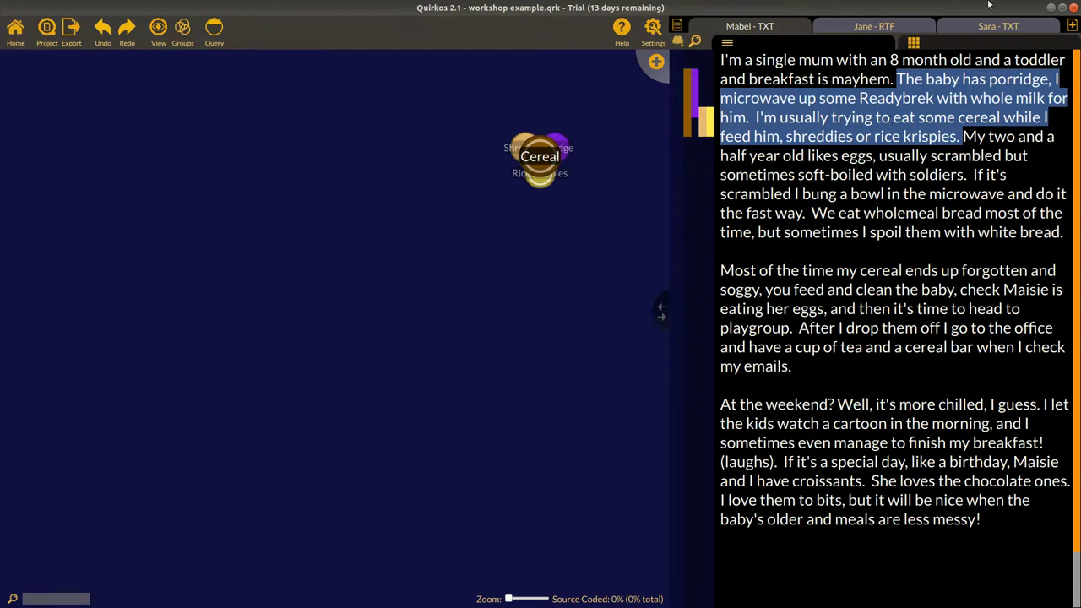
Step: In the RTF source, code the passage from "The kind of muesli I like" to "do you know it?" to Rice Krispies
{"action": "left_click", "coordinate": [878, 27]}
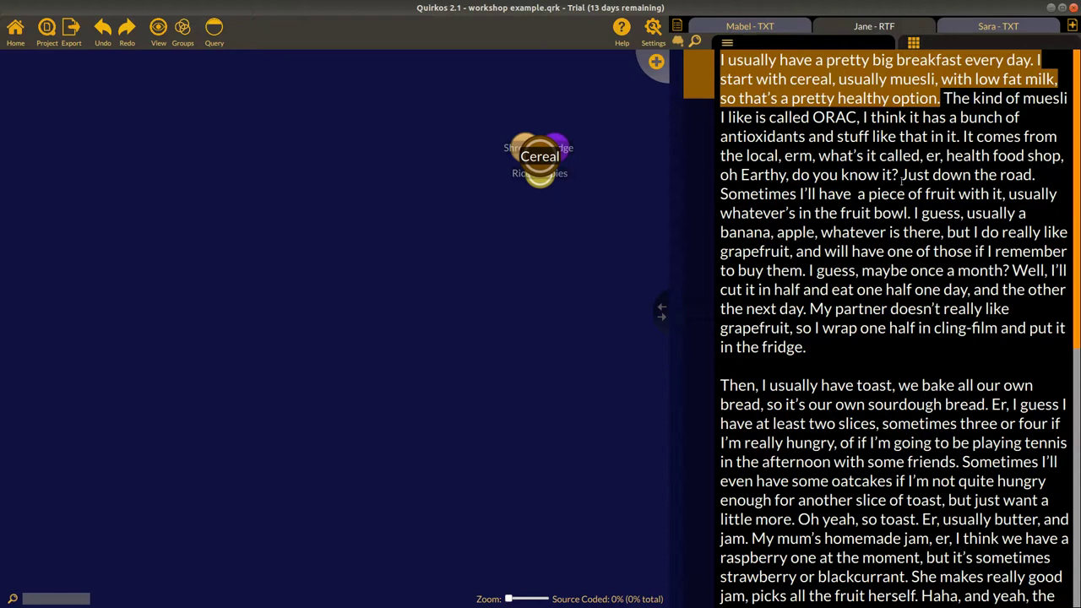
{"action": "left_click_drag", "start_coordinate": [902, 178], "coordinate": [541, 175]}
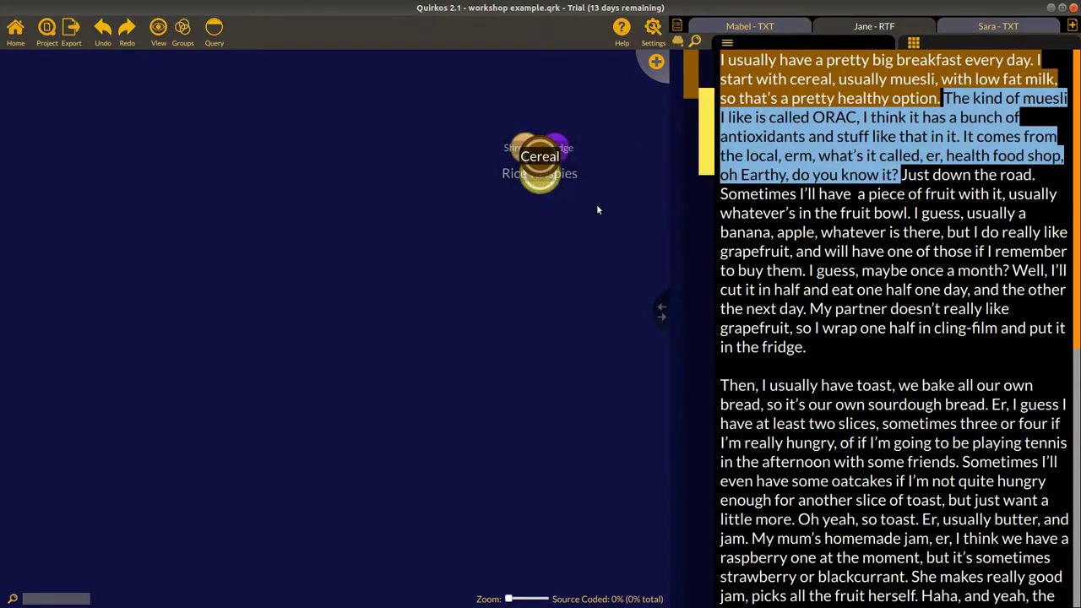
Step: In the Rice Krispies overview, expand the context before and after the TXT quote, and code the word "eggs" to Shreddies
{"action": "left_click", "coordinate": [534, 193]}
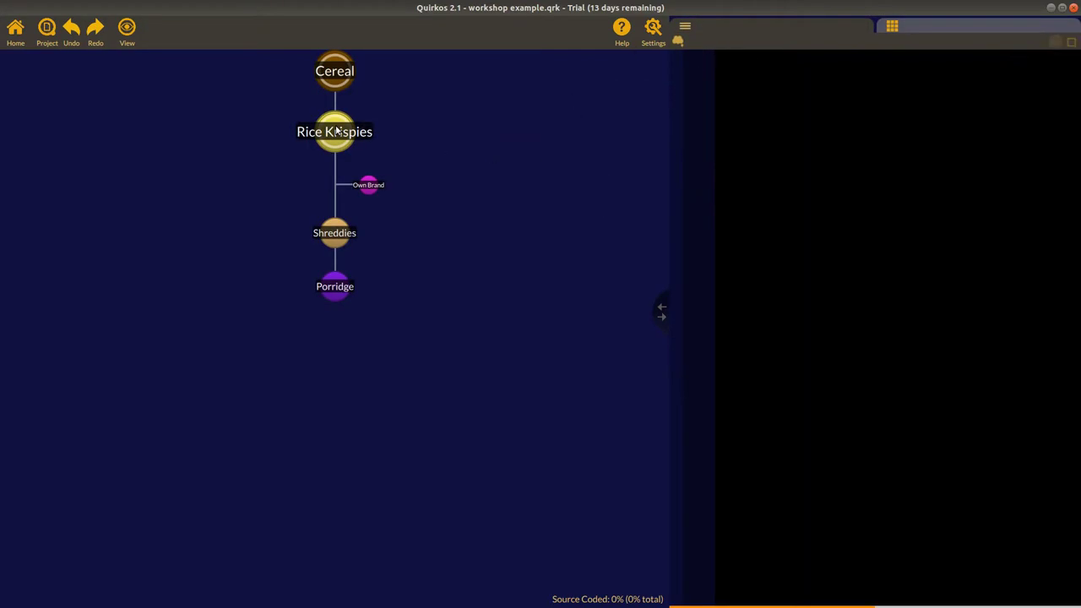
{"action": "left_click", "coordinate": [336, 131]}
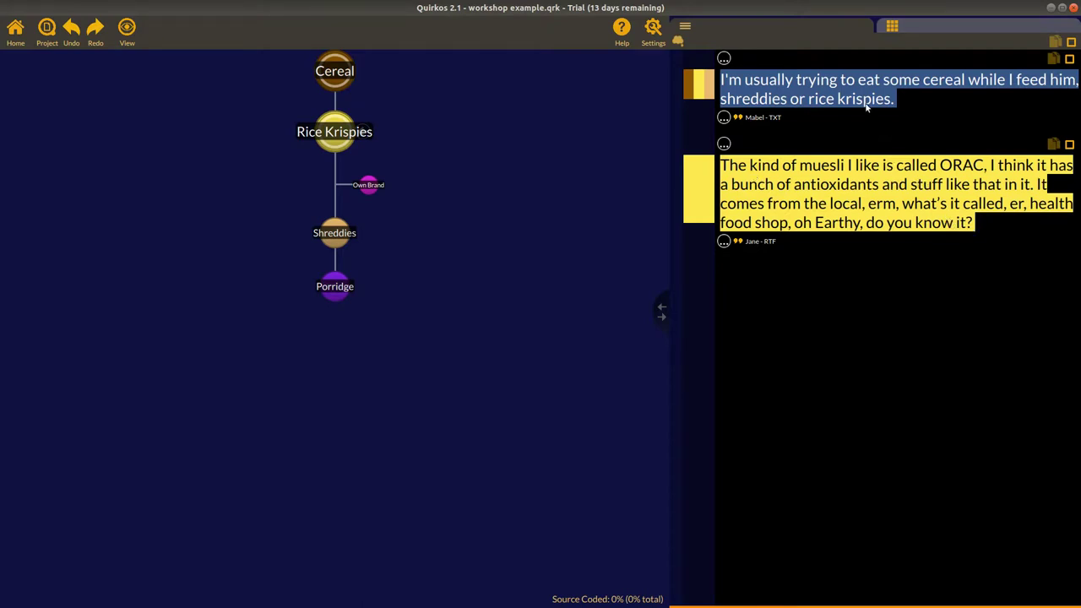
{"action": "left_click", "coordinate": [723, 118]}
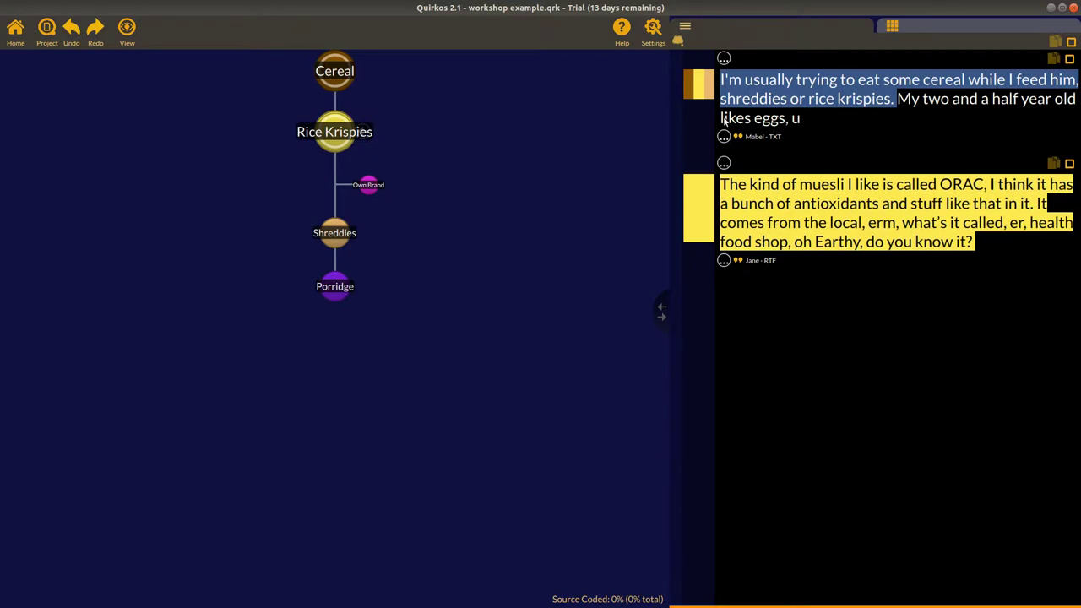
{"action": "left_click", "coordinate": [725, 138]}
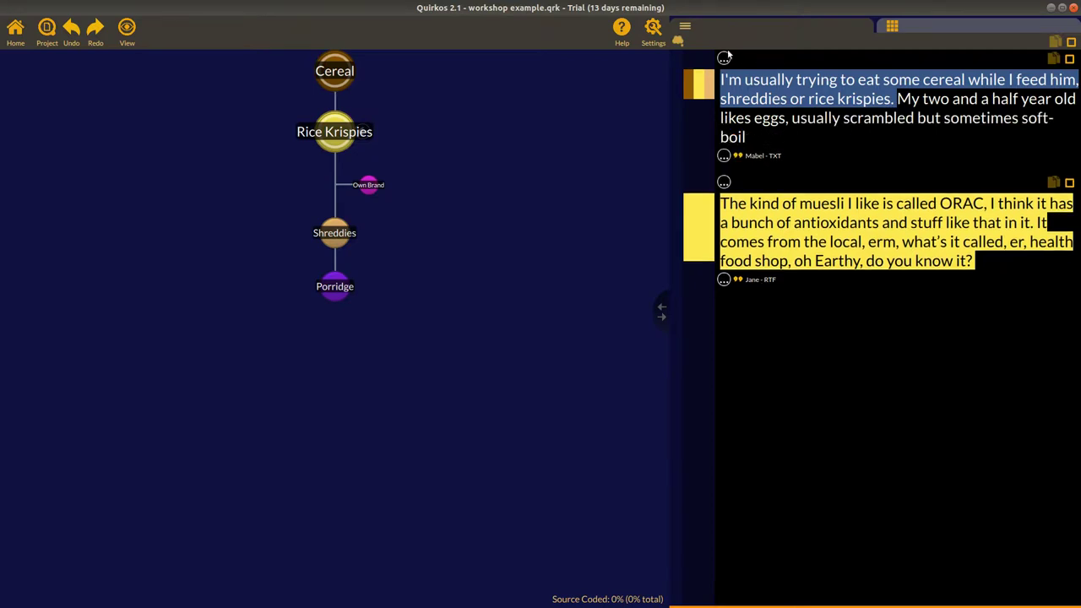
{"action": "left_click", "coordinate": [724, 61]}
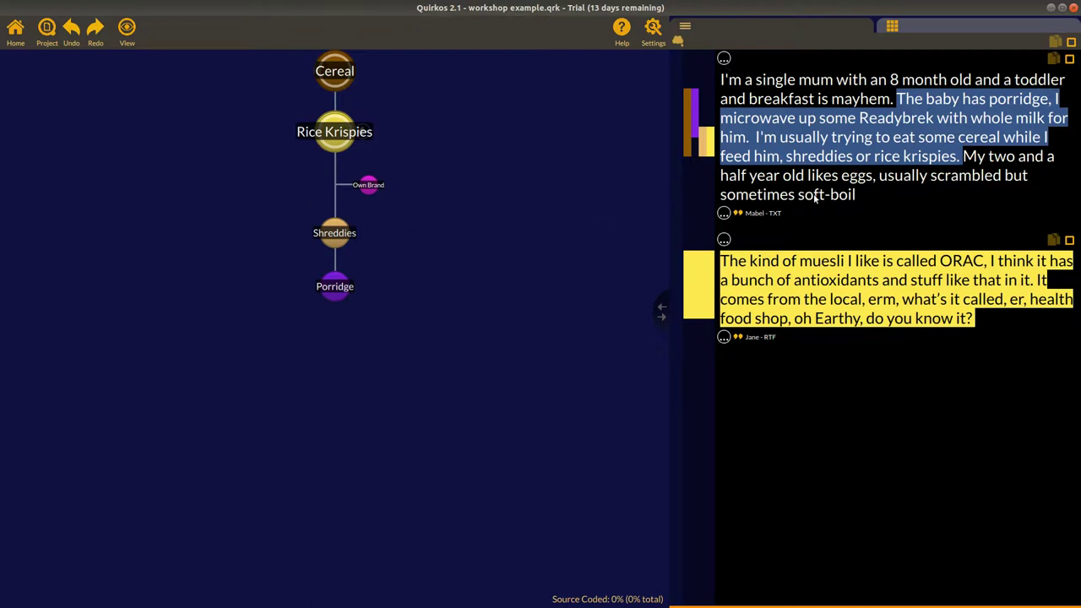
{"action": "double_click", "coordinate": [858, 180]}
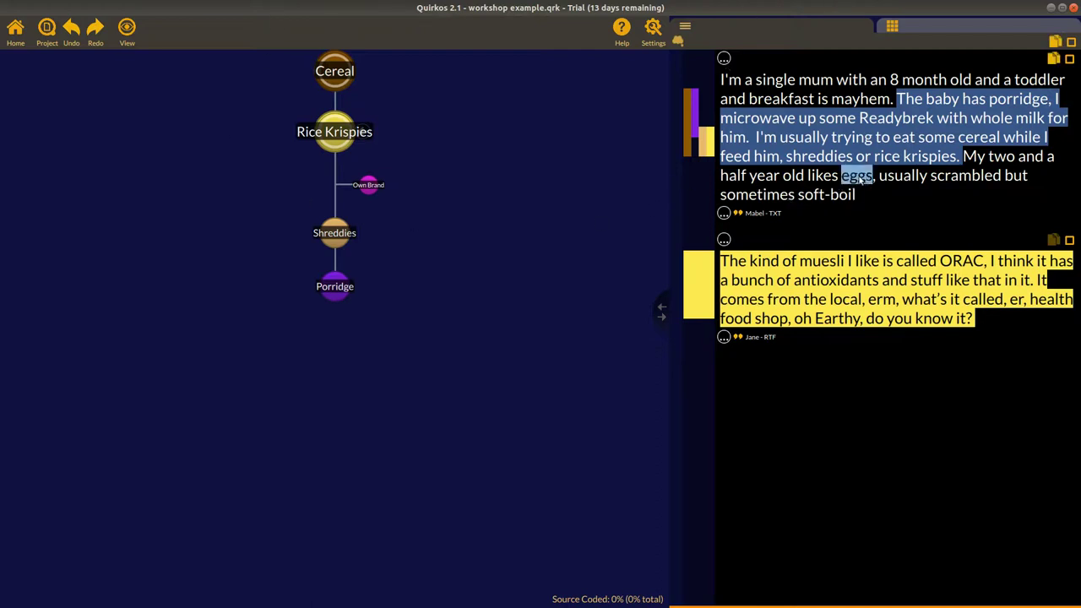
{"action": "left_click_drag", "start_coordinate": [858, 179], "coordinate": [335, 236]}
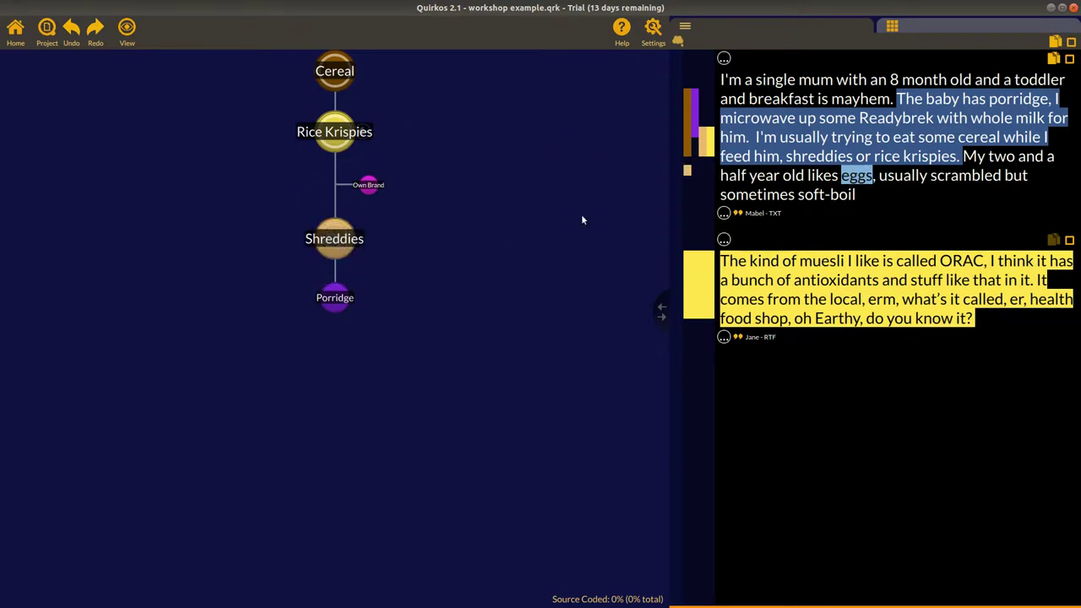
Step: In the Shreddies overview, expand the context around "eggs" and extend its coding back to "My two and a half year old likes"
{"action": "double_click", "coordinate": [338, 240]}
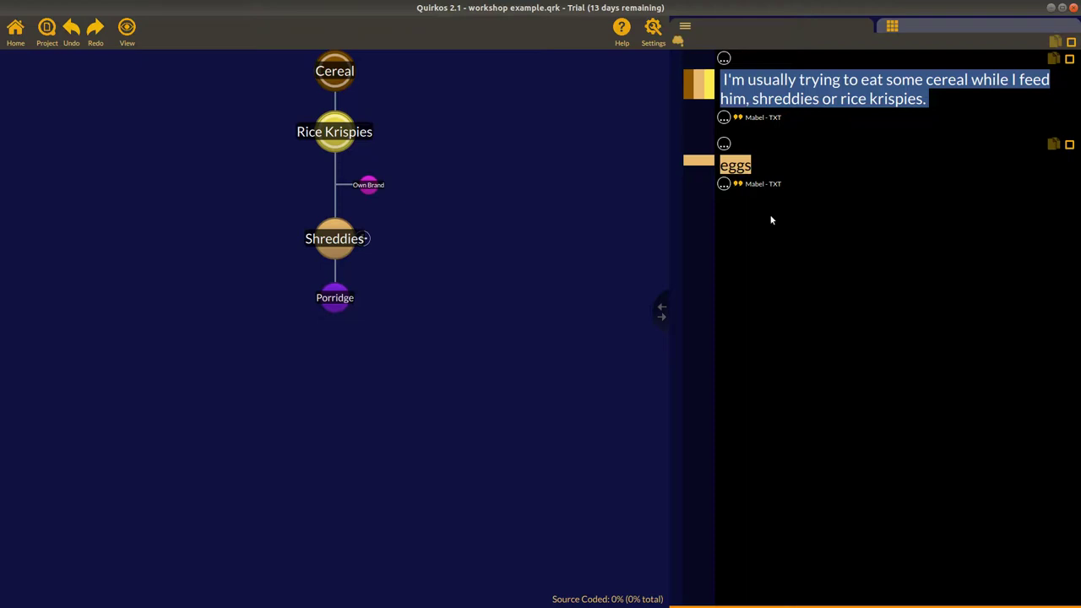
{"action": "left_click", "coordinate": [723, 184]}
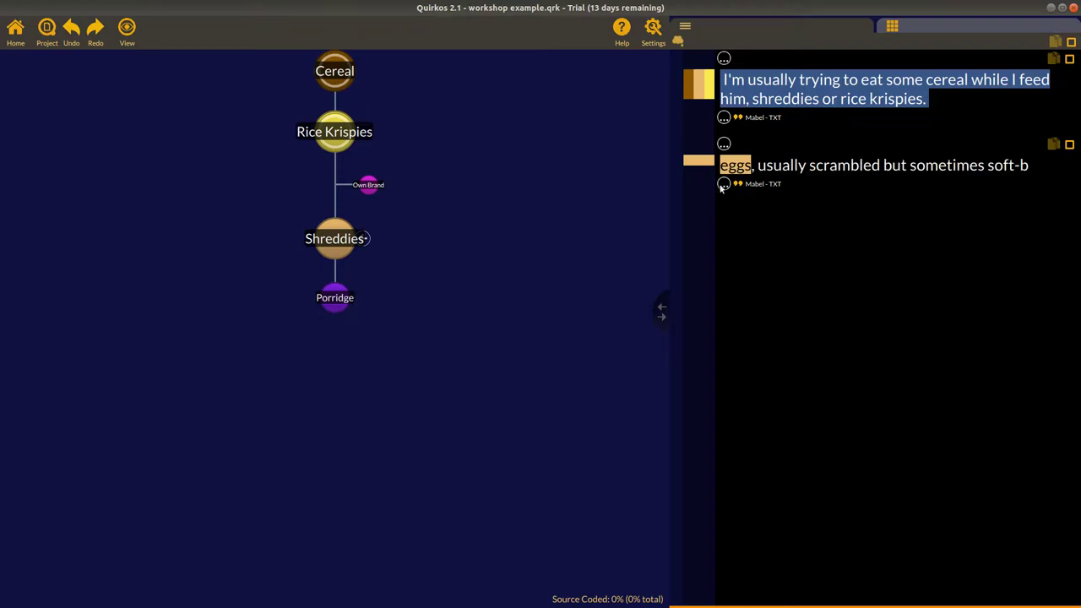
{"action": "left_click", "coordinate": [725, 144]}
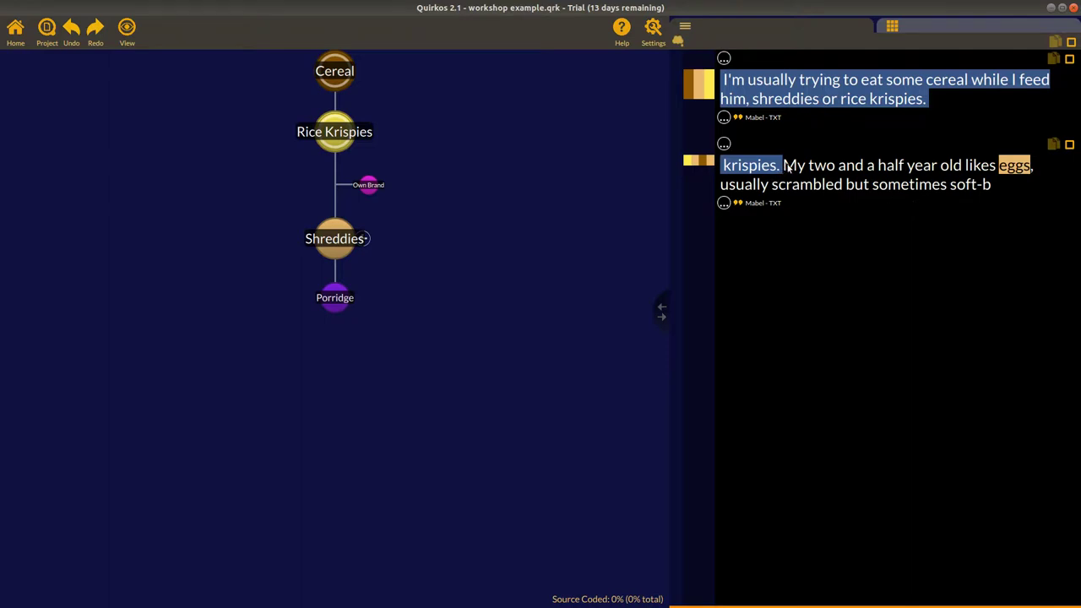
{"action": "left_click_drag", "start_coordinate": [787, 168], "coordinate": [336, 241]}
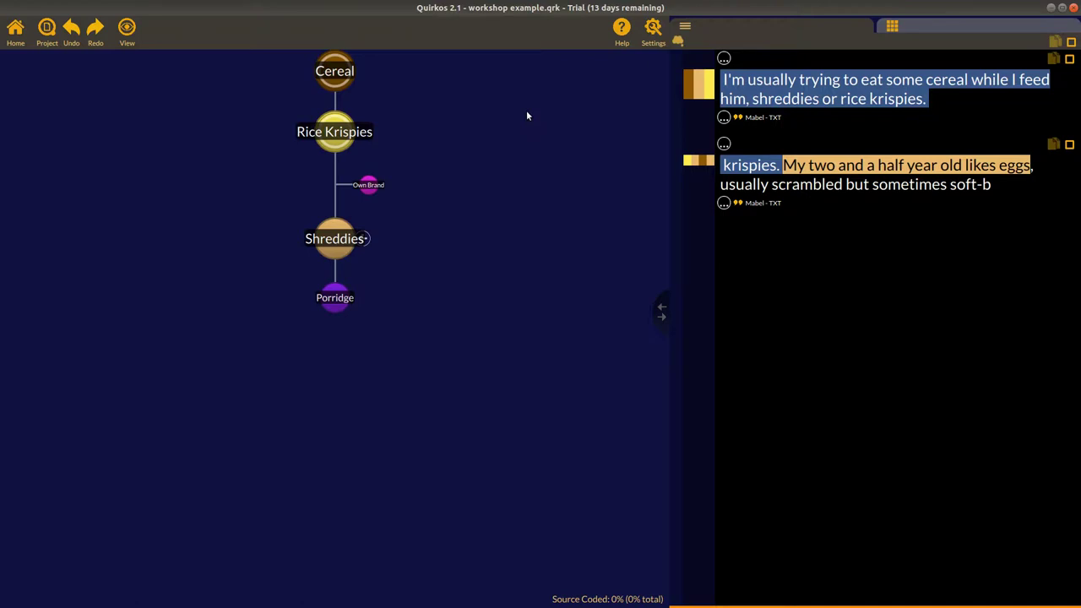
Step: Return to the main view through the Cereal overview, shift the Cereal cluster slightly, and detach Porridge as a separate quirk
{"action": "left_click", "coordinate": [335, 72]}
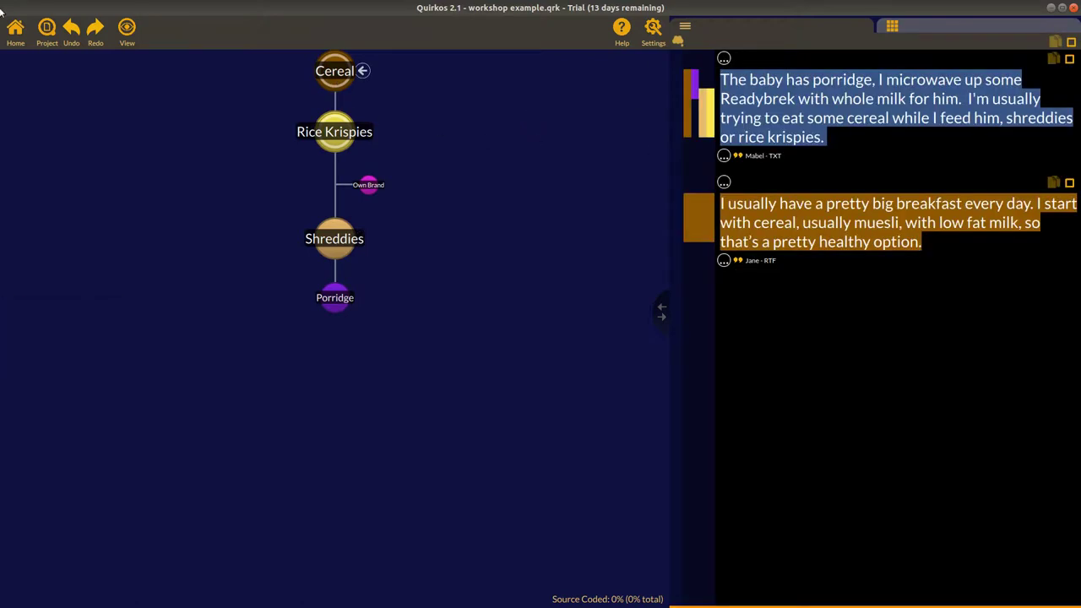
{"action": "left_click", "coordinate": [15, 32]}
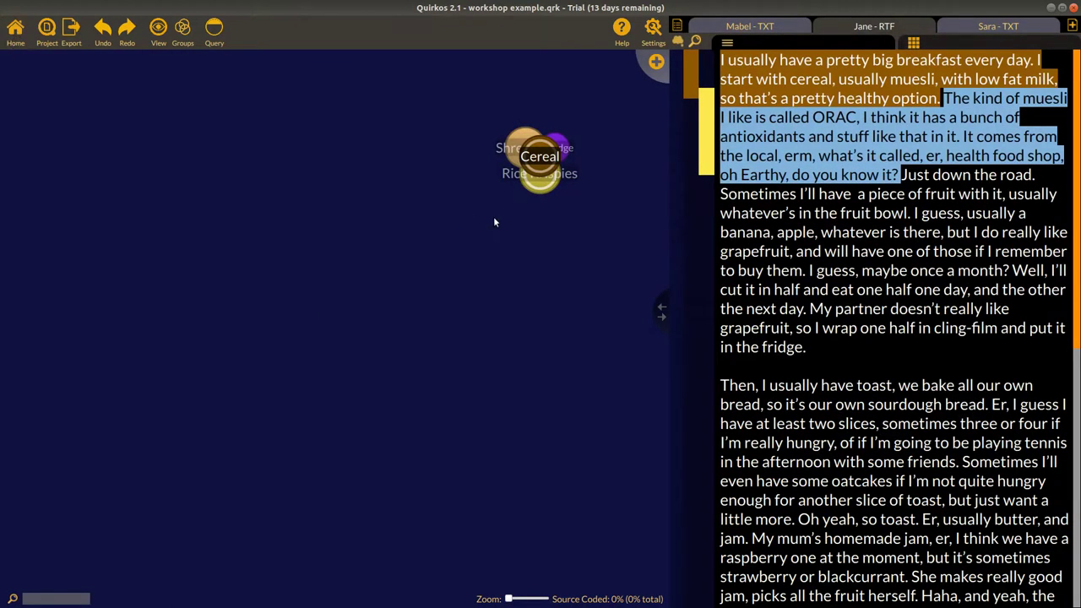
{"action": "left_click_drag", "start_coordinate": [541, 161], "coordinate": [500, 173]}
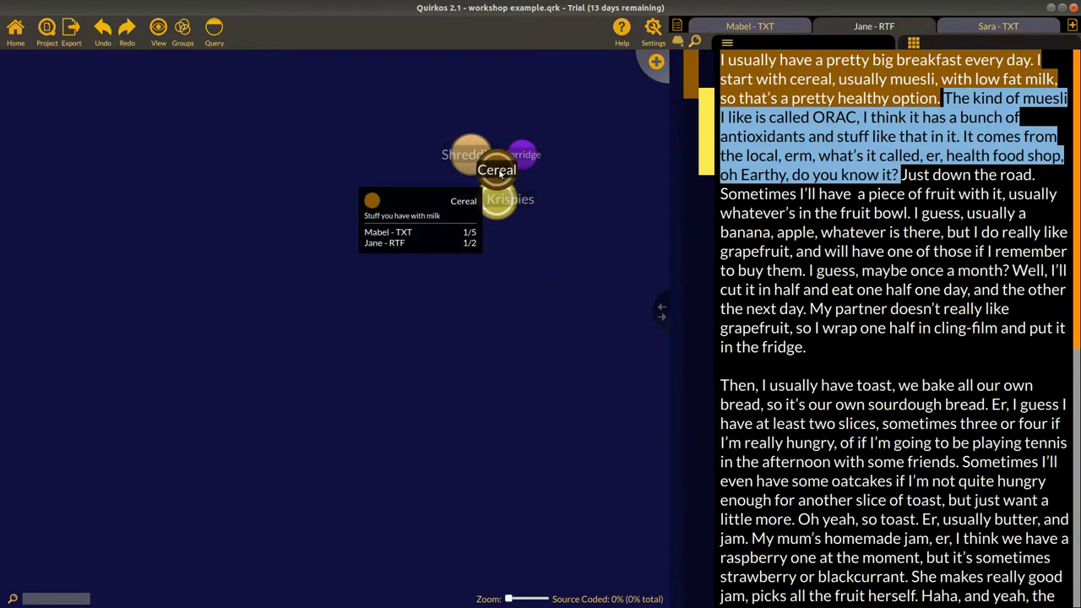
{"action": "left_click_drag", "start_coordinate": [501, 173], "coordinate": [624, 138]}
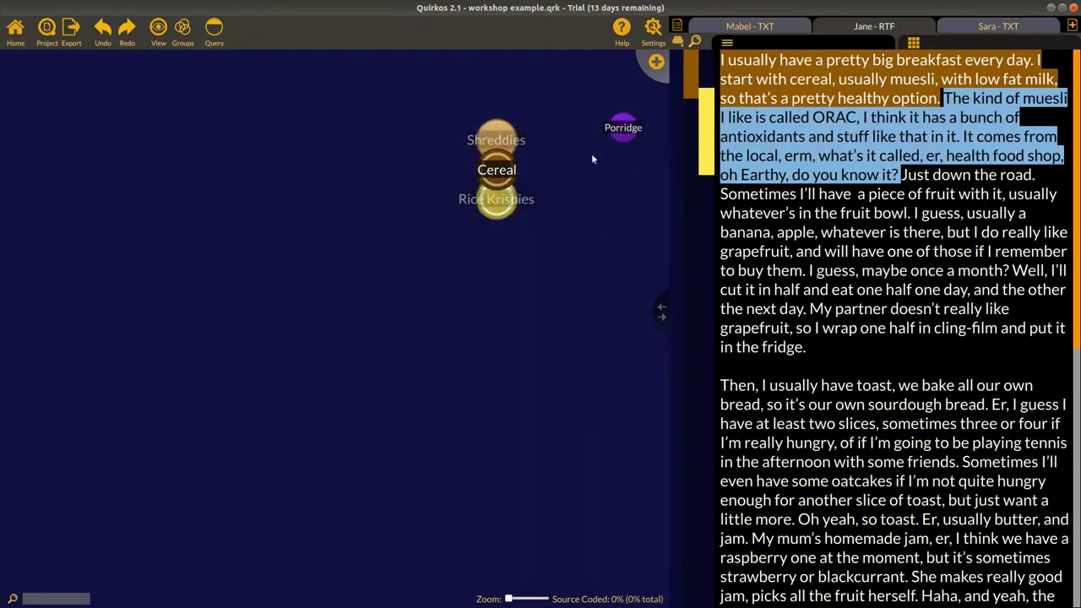
Step: Review the text coded to Porridge, and merge Porridge into Cereal with the merged quirk named Cereal
{"action": "double_click", "coordinate": [633, 133]}
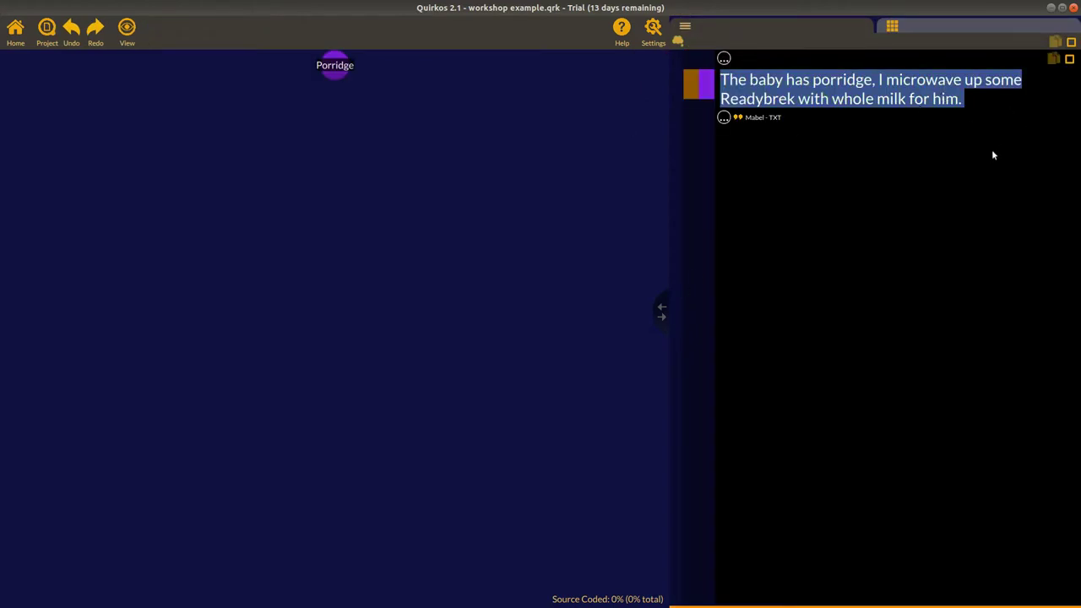
{"action": "left_click", "coordinate": [15, 32]}
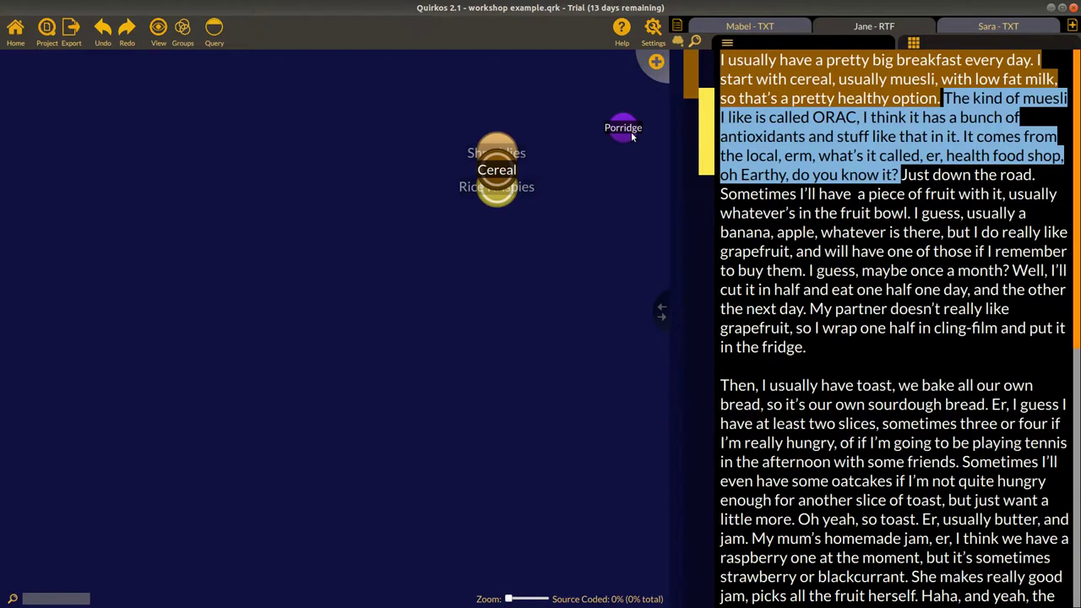
{"action": "mouse_move", "coordinate": [497, 178]}
{"action": "mouse_move", "coordinate": [626, 128]}
{"action": "right_click", "coordinate": [626, 131]}
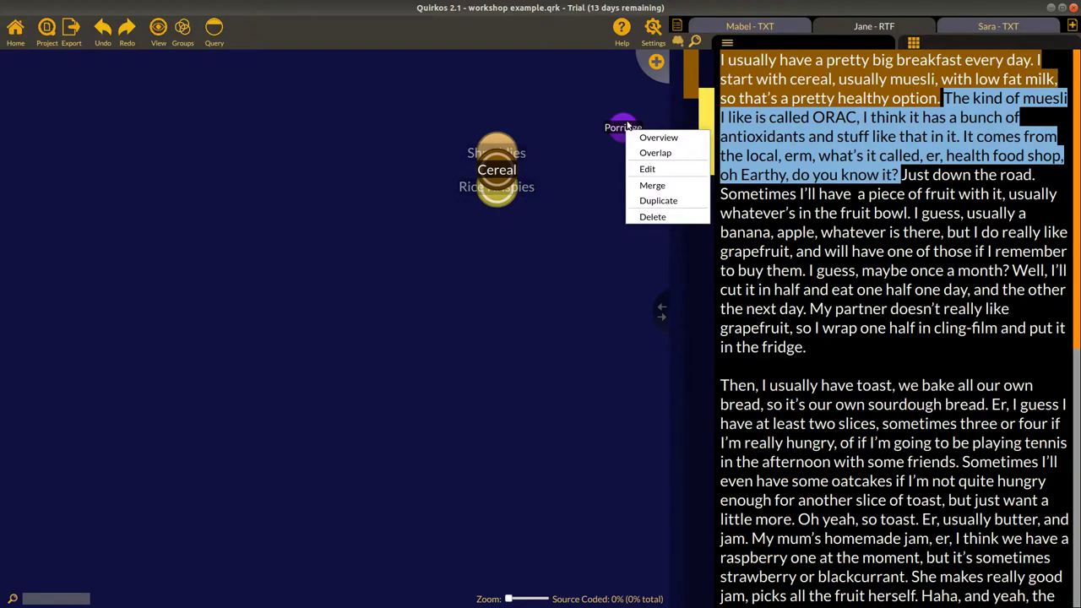
{"action": "left_click", "coordinate": [666, 195]}
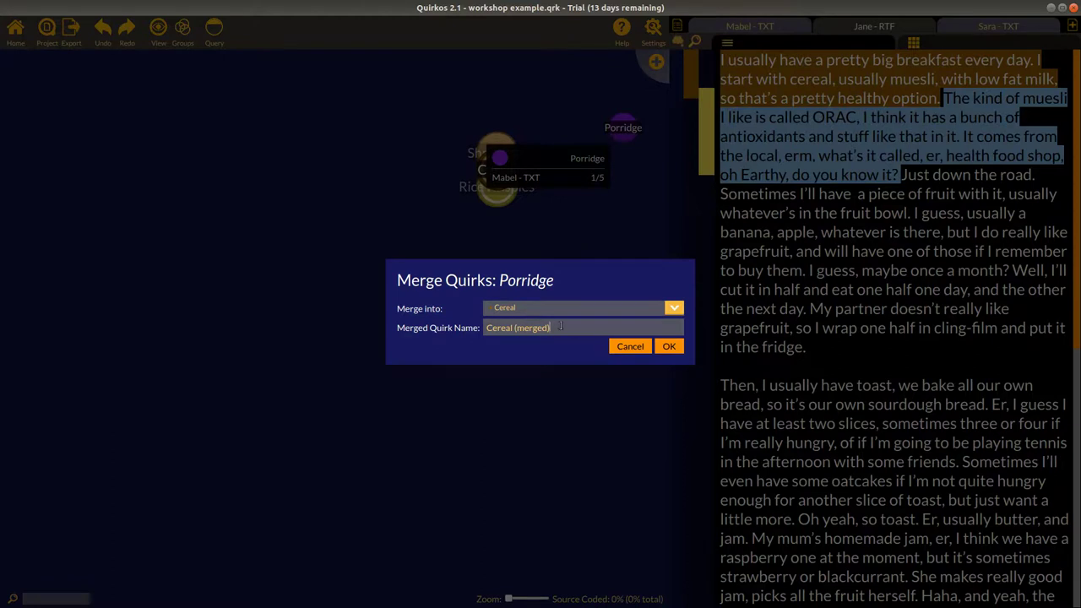
{"action": "left_click_drag", "start_coordinate": [550, 328], "coordinate": [513, 329]}
{"action": "key", "text": "BackSpace"}
{"action": "left_click", "coordinate": [670, 346]}
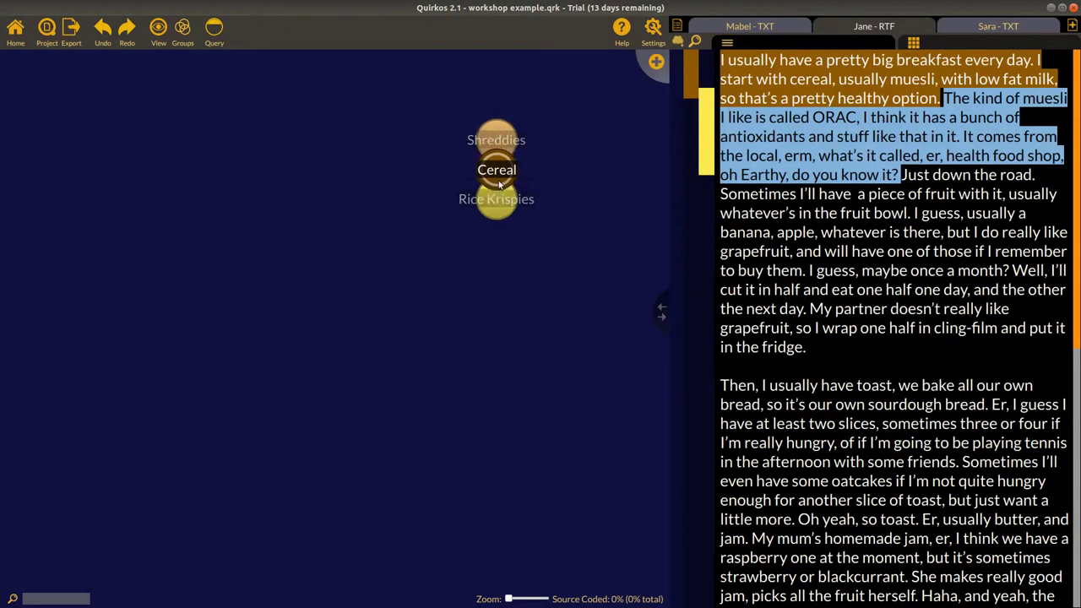
Step: Review the quotes in the merged Cereal quirk, and undo the merge
{"action": "double_click", "coordinate": [497, 172]}
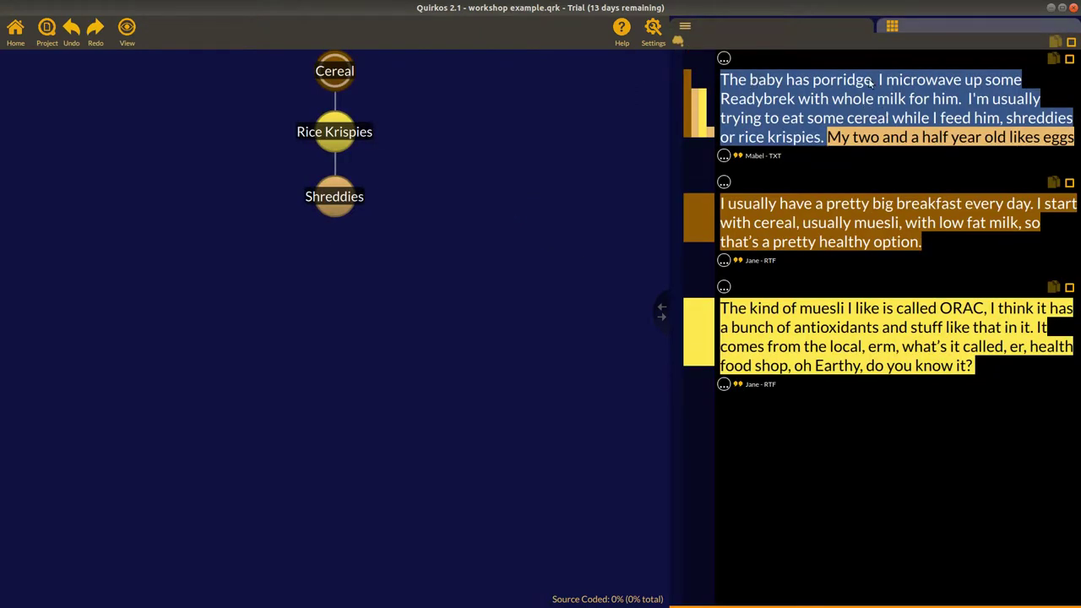
{"action": "left_click", "coordinate": [10, 39]}
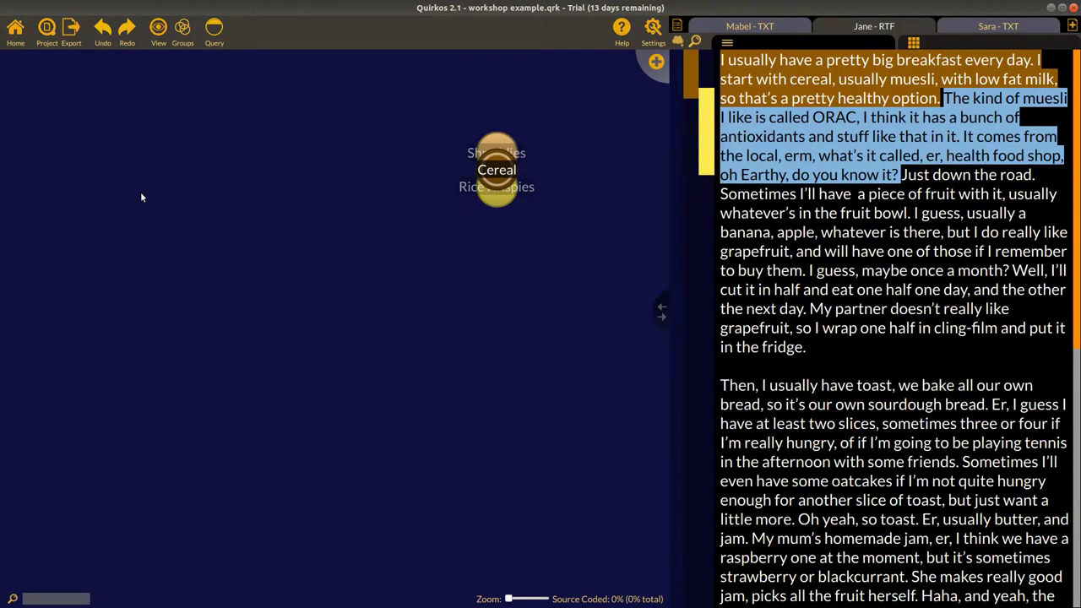
{"action": "left_click", "coordinate": [103, 34]}
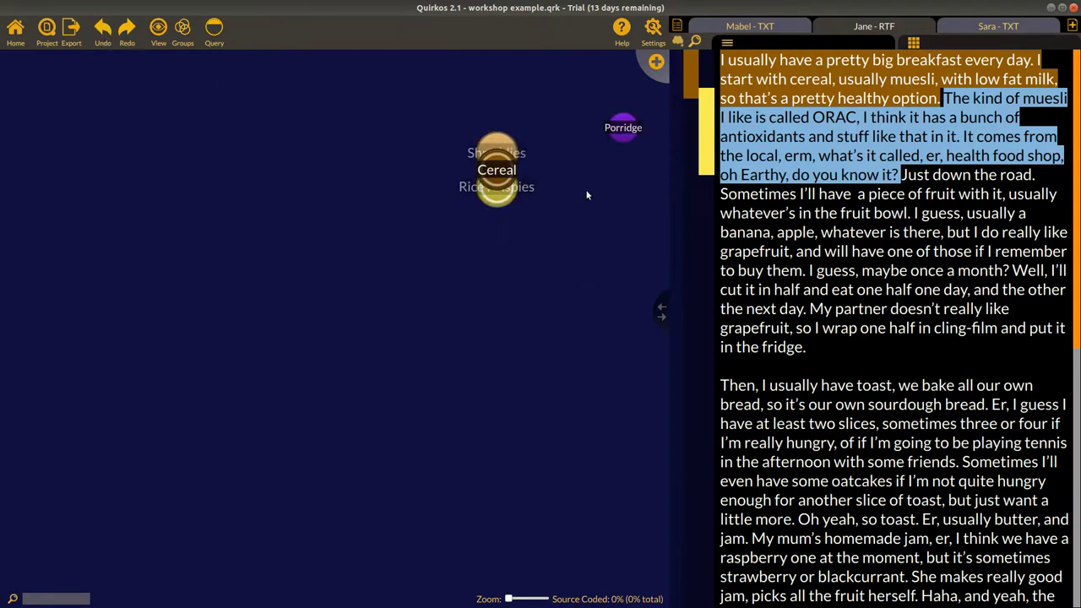
Step: Move Porridge closer to the Cereal cluster, and view its overview before returning to the main view
{"action": "left_click_drag", "start_coordinate": [620, 127], "coordinate": [579, 156]}
{"action": "right_click", "coordinate": [588, 157]}
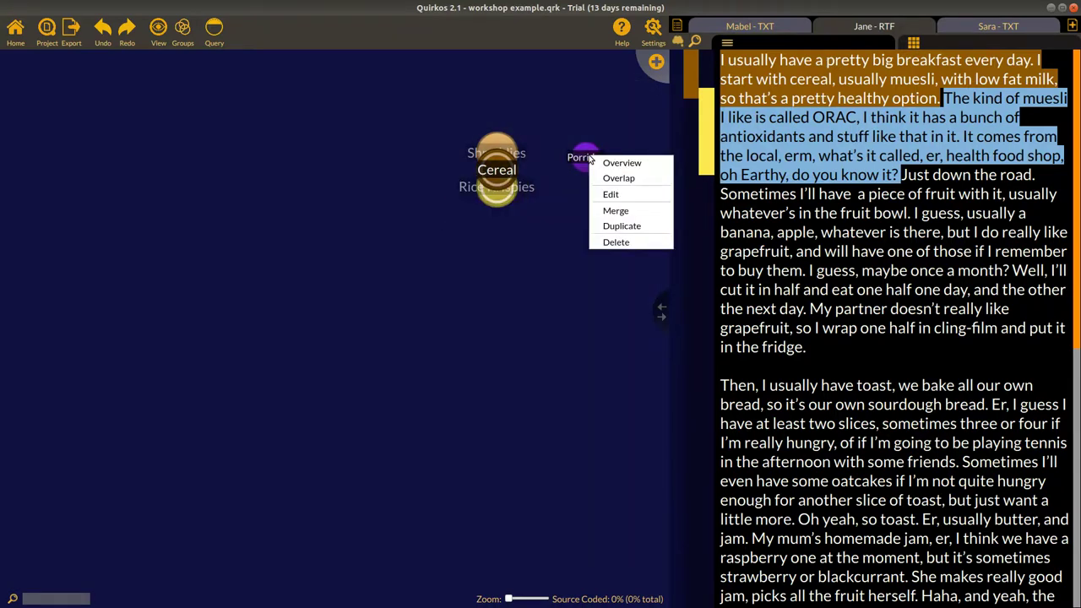
{"action": "left_click", "coordinate": [635, 165]}
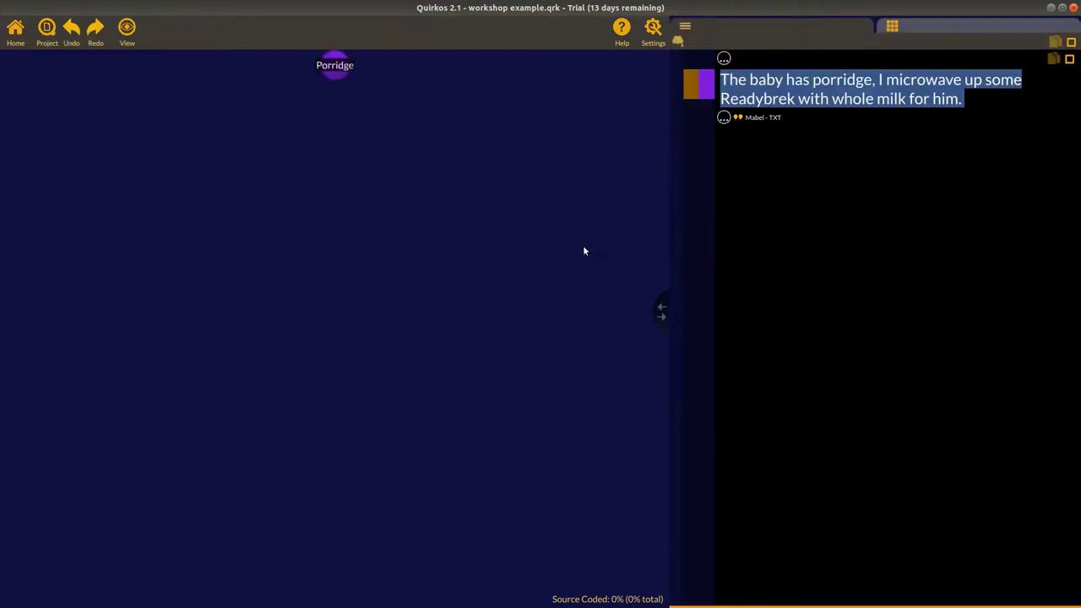
{"action": "left_click", "coordinate": [18, 43]}
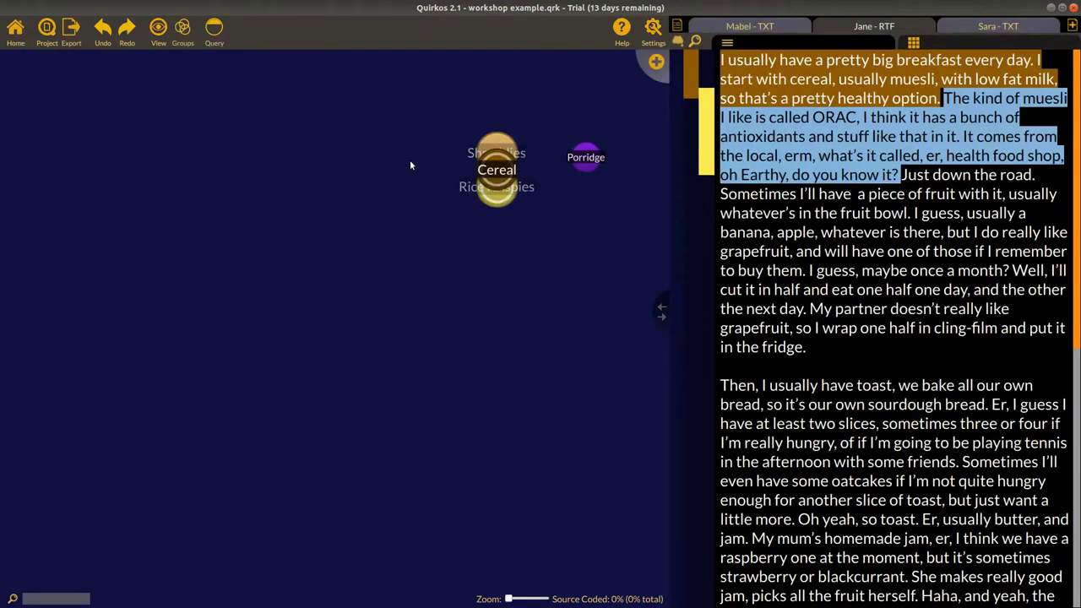
Step: Change the Porridge quirk's color to light blue and save its properties
{"action": "right_click", "coordinate": [584, 164]}
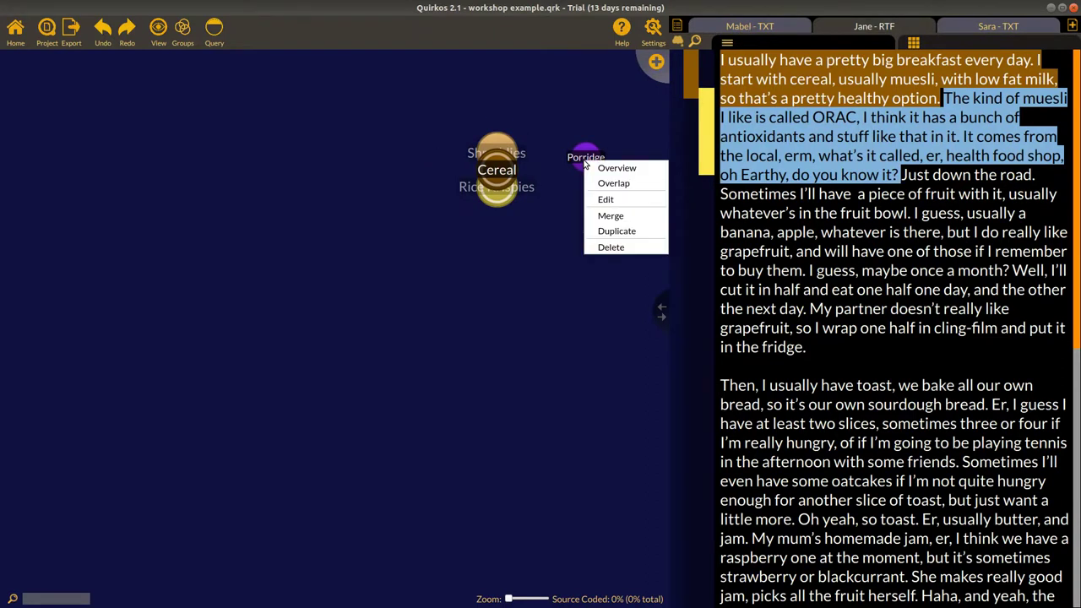
{"action": "left_click", "coordinate": [617, 198]}
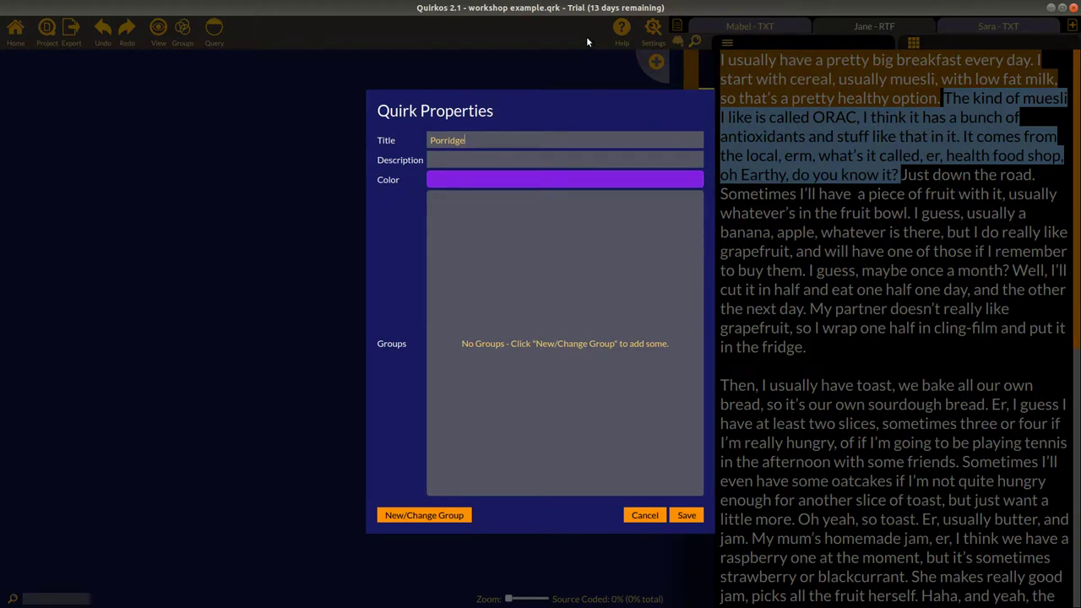
{"action": "left_click", "coordinate": [531, 178]}
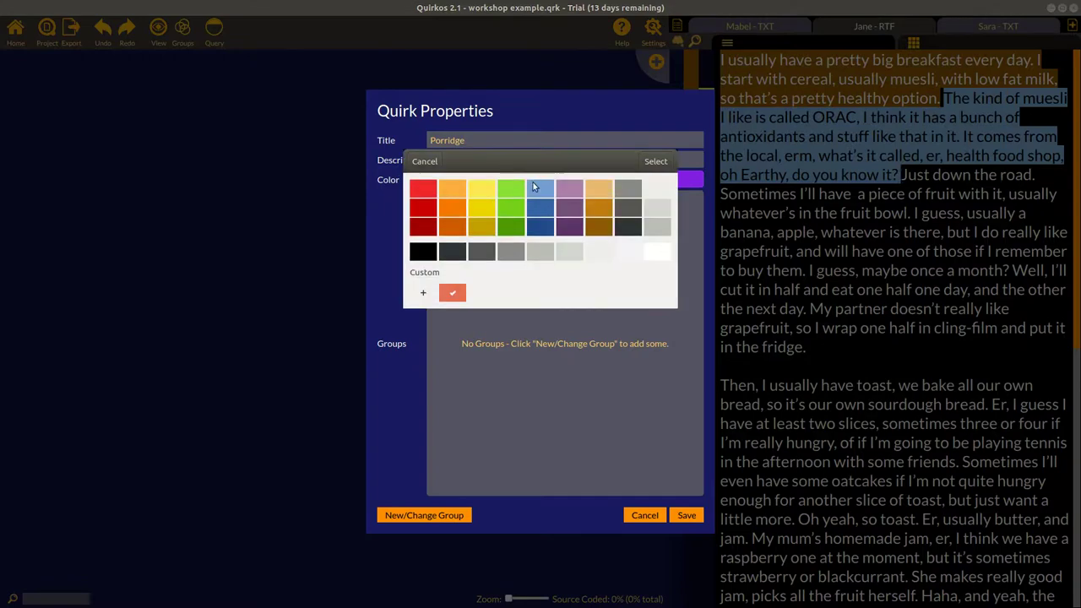
{"action": "left_click", "coordinate": [655, 160]}
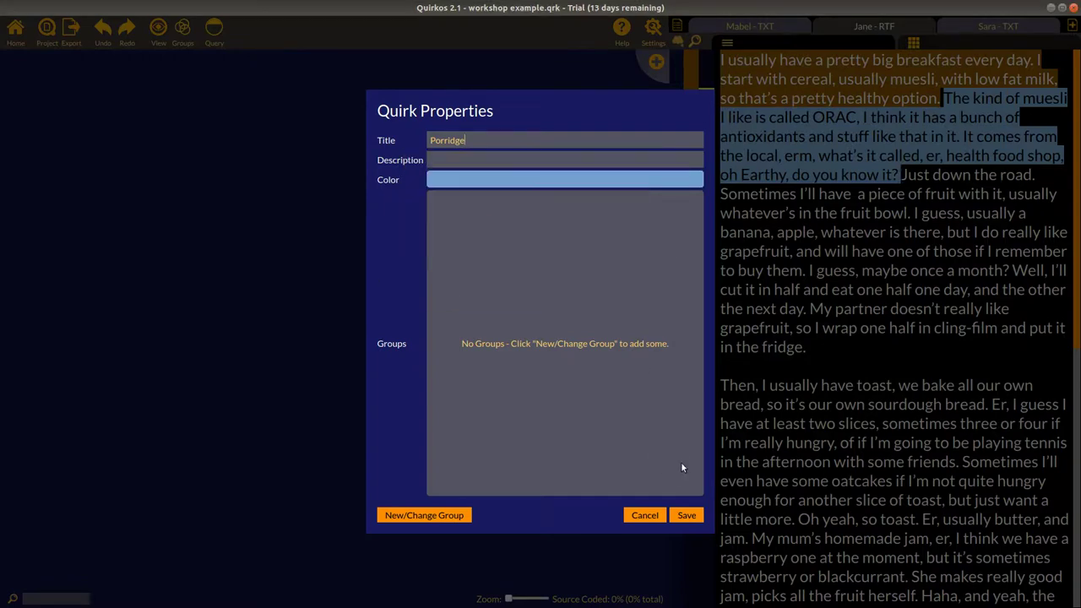
{"action": "left_click", "coordinate": [687, 517]}
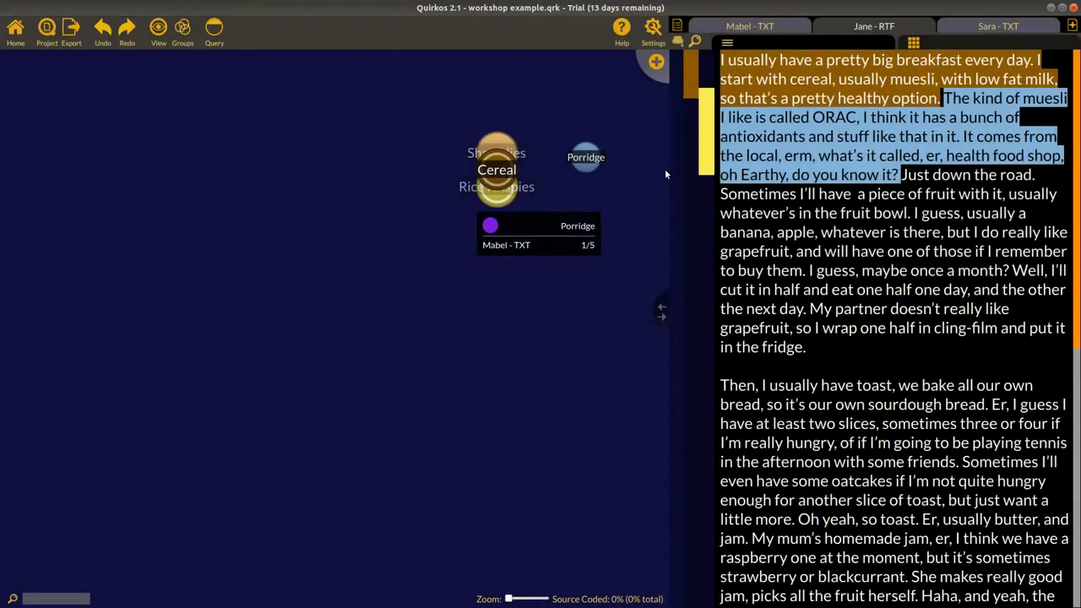
Step: Duplicate the Porridge quirk, place the copy below the Cereal cluster, and delete the duplicate
{"action": "right_click", "coordinate": [589, 166]}
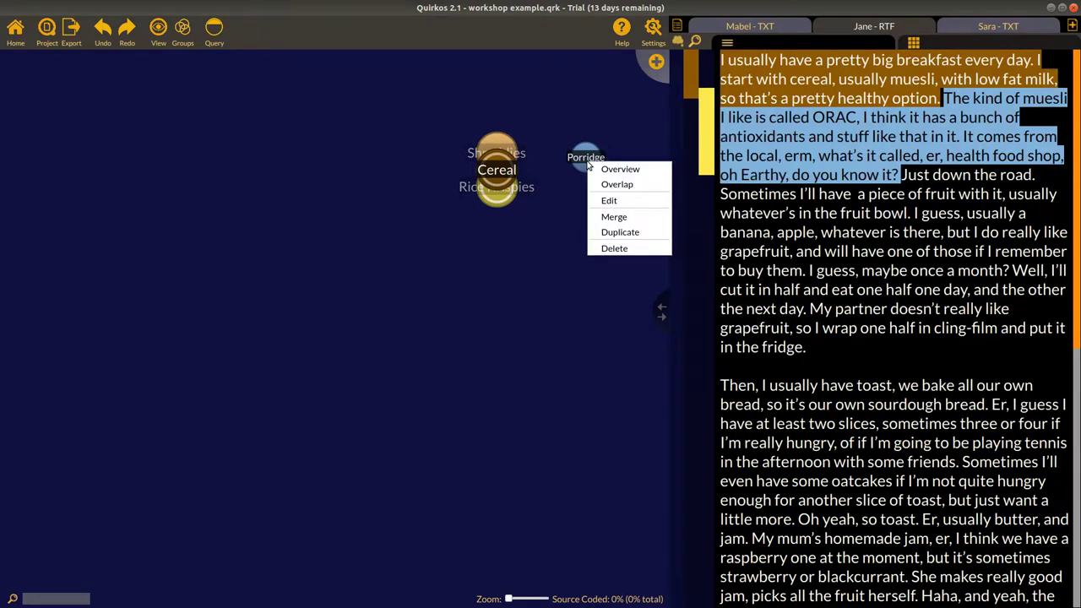
{"action": "left_click", "coordinate": [636, 241]}
{"action": "left_click_drag", "start_coordinate": [586, 157], "coordinate": [552, 290]}
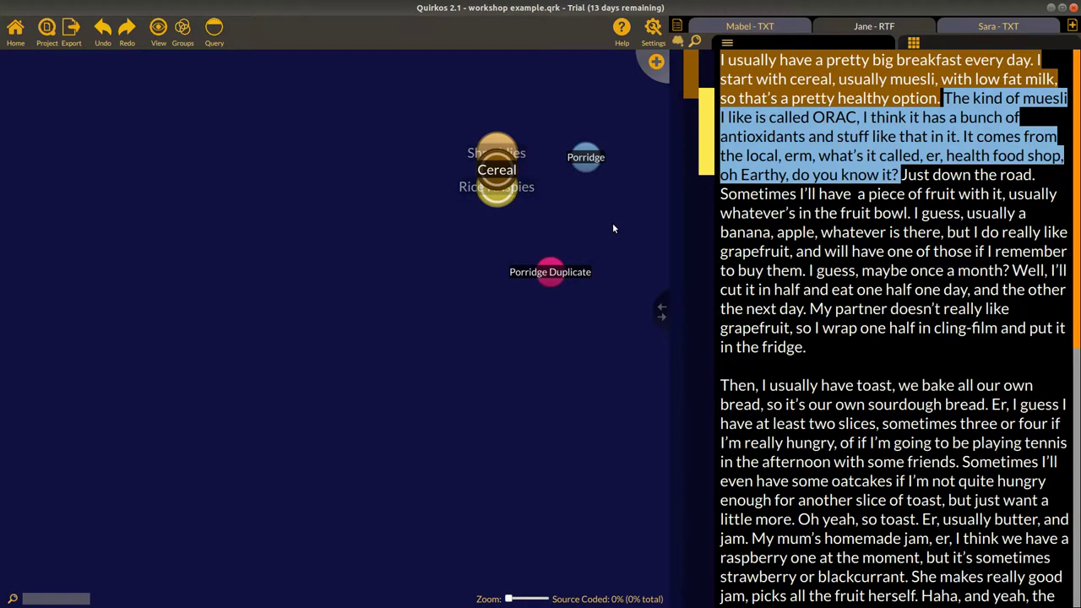
{"action": "right_click", "coordinate": [565, 273]}
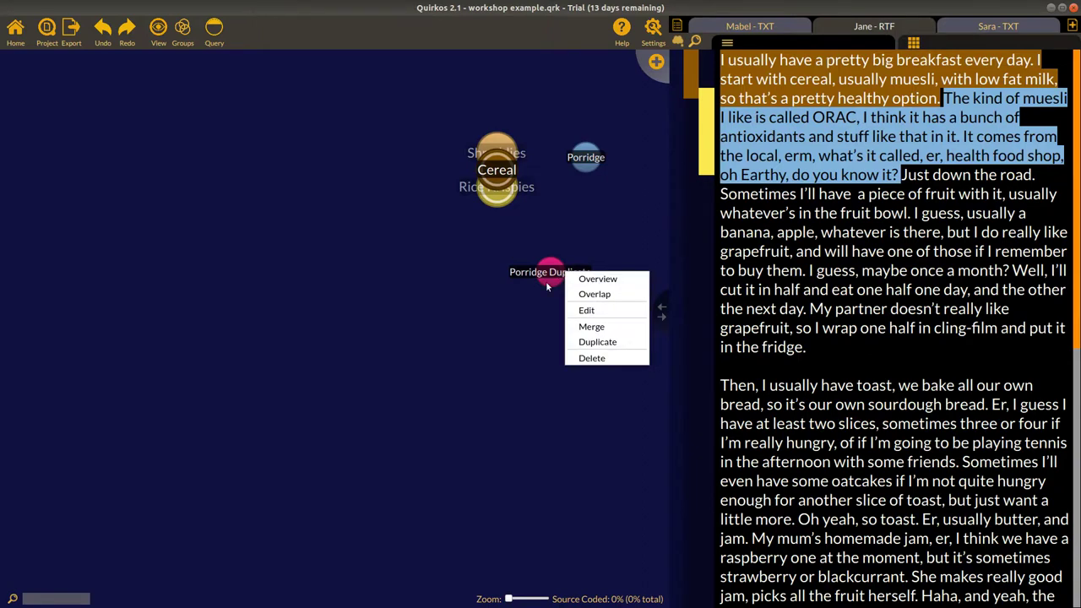
{"action": "left_click", "coordinate": [610, 359]}
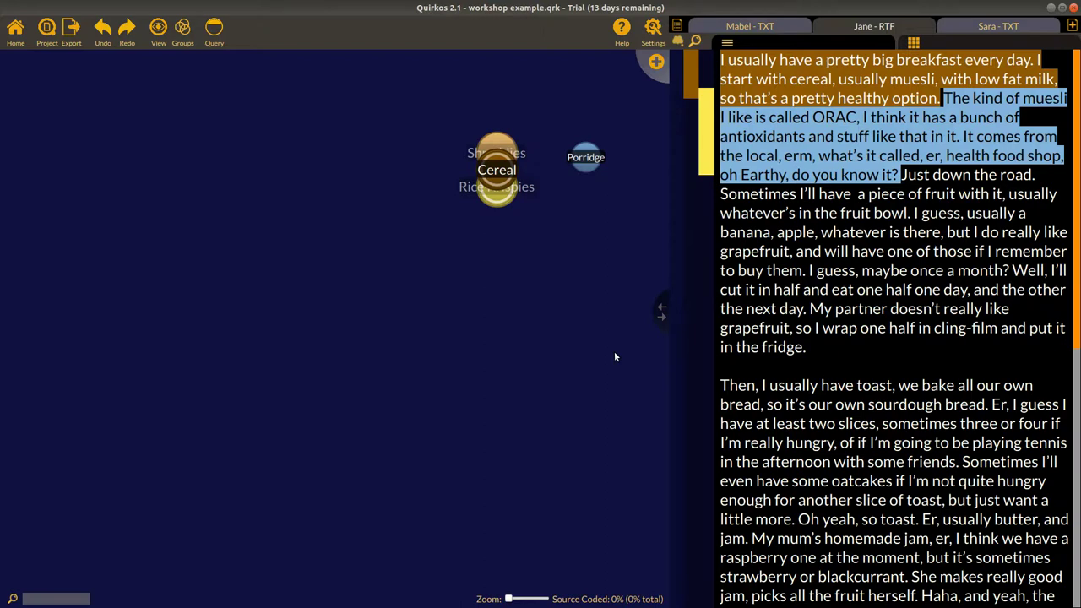
Step: Clear the text selection in Jane's transcript and group Porridge under Cereal as a subcategory
{"action": "left_click", "coordinate": [835, 307]}
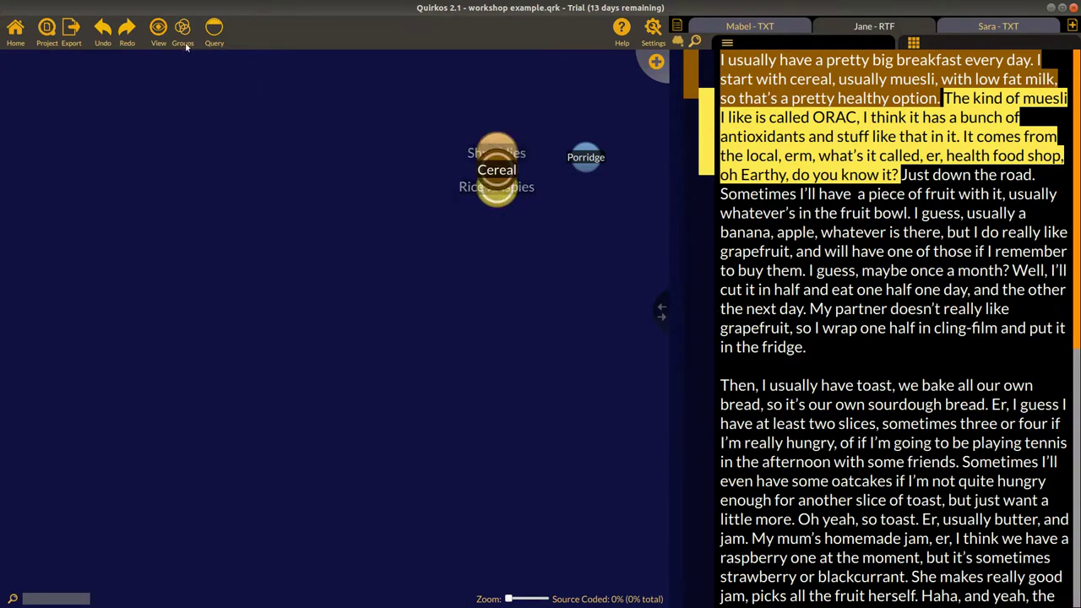
{"action": "left_click", "coordinate": [497, 174]}
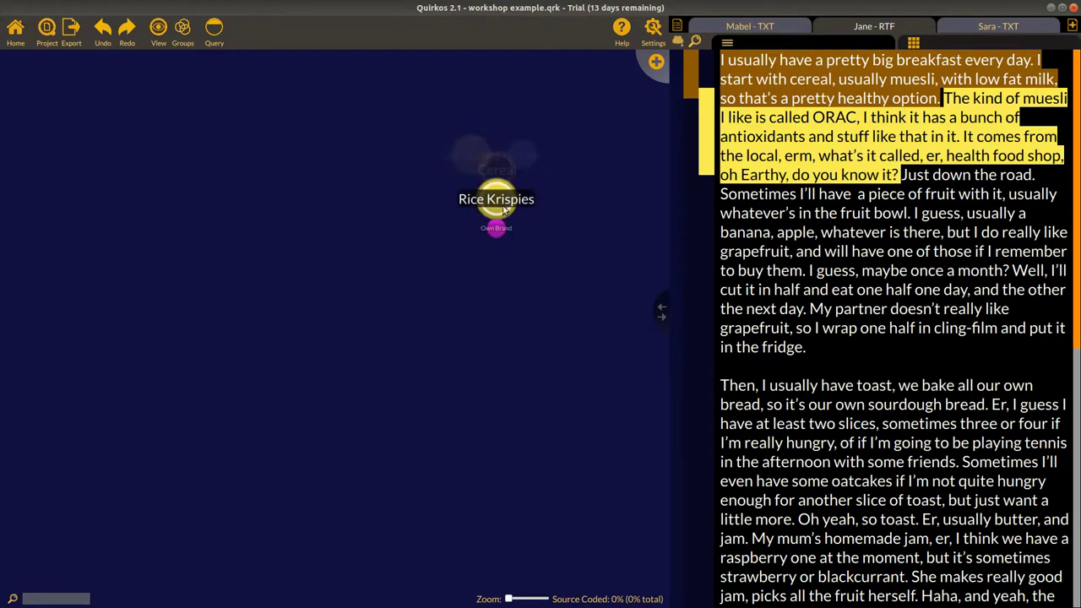
Step: Create a new quirk titled Juice, keeping its default color
{"action": "left_click", "coordinate": [655, 62]}
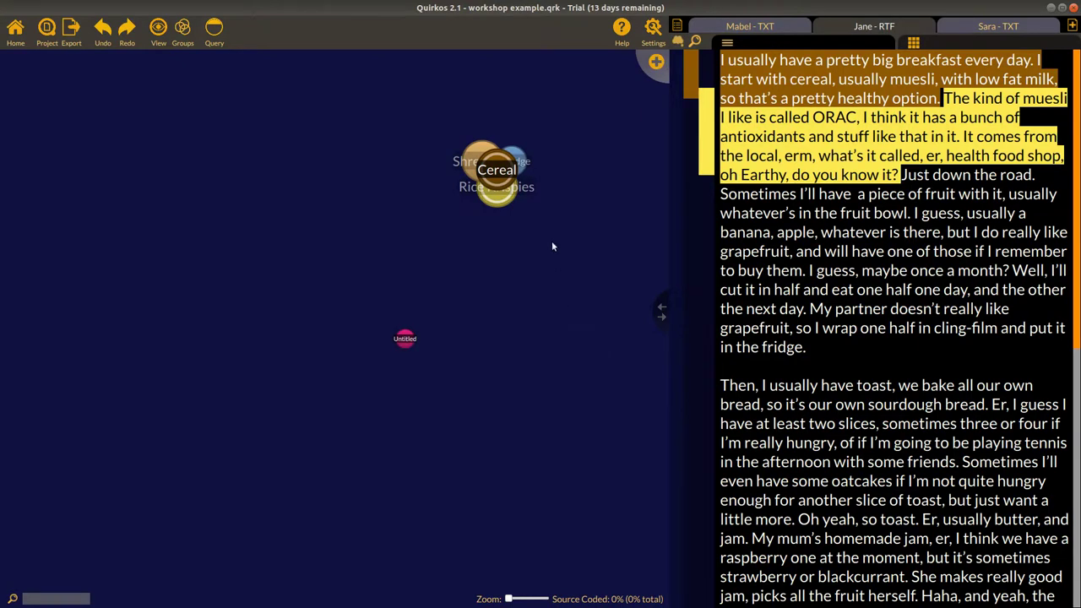
{"action": "type", "text": "Juice"}
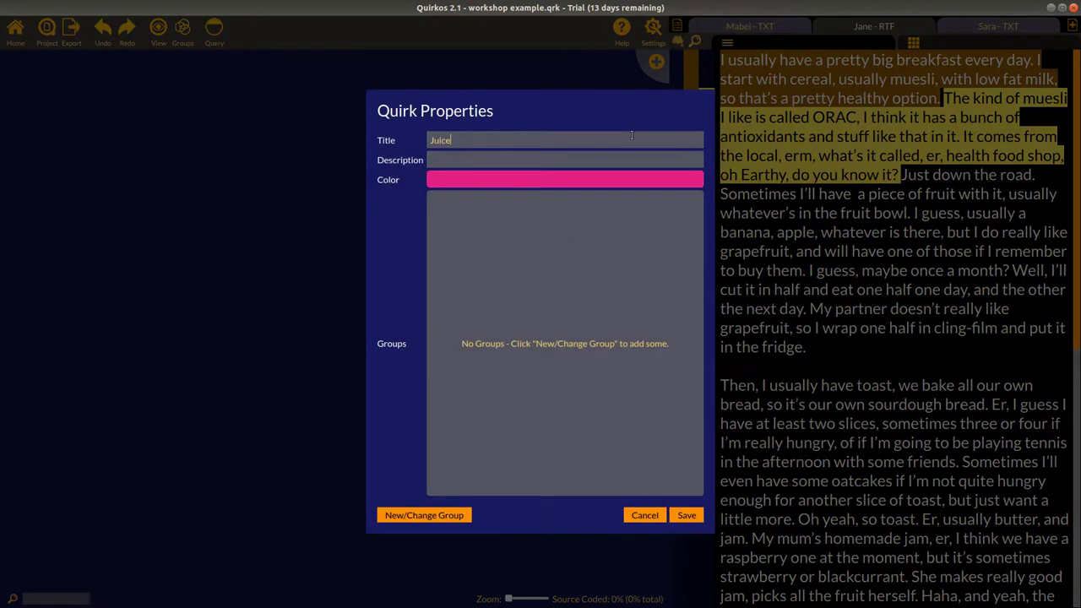
{"action": "left_click", "coordinate": [689, 515]}
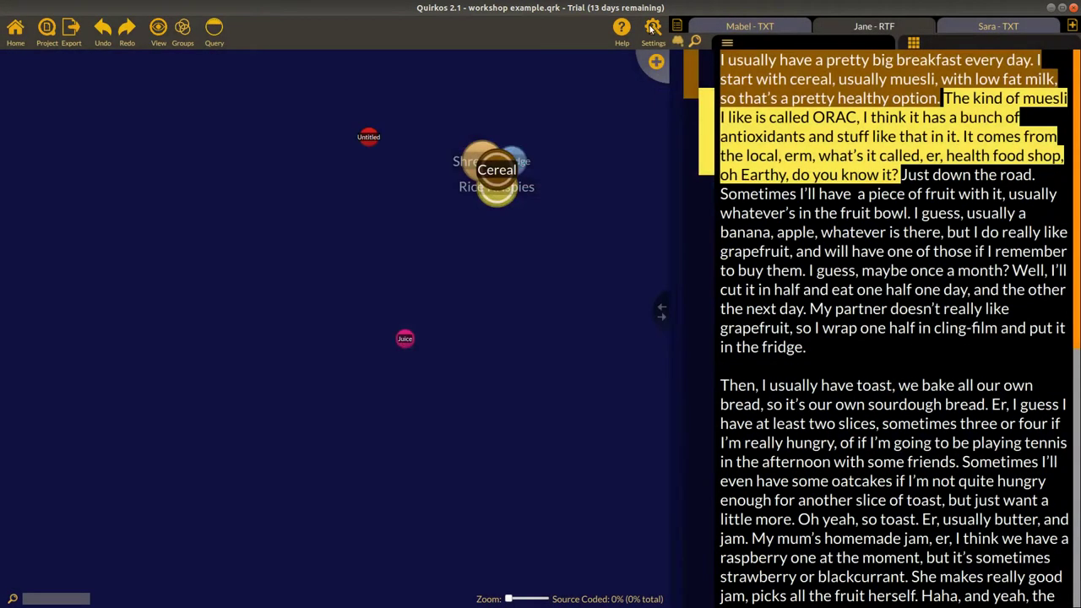
Step: Create a new quirk titled Orange and try to give it an orange color
{"action": "type", "text": "Org"}
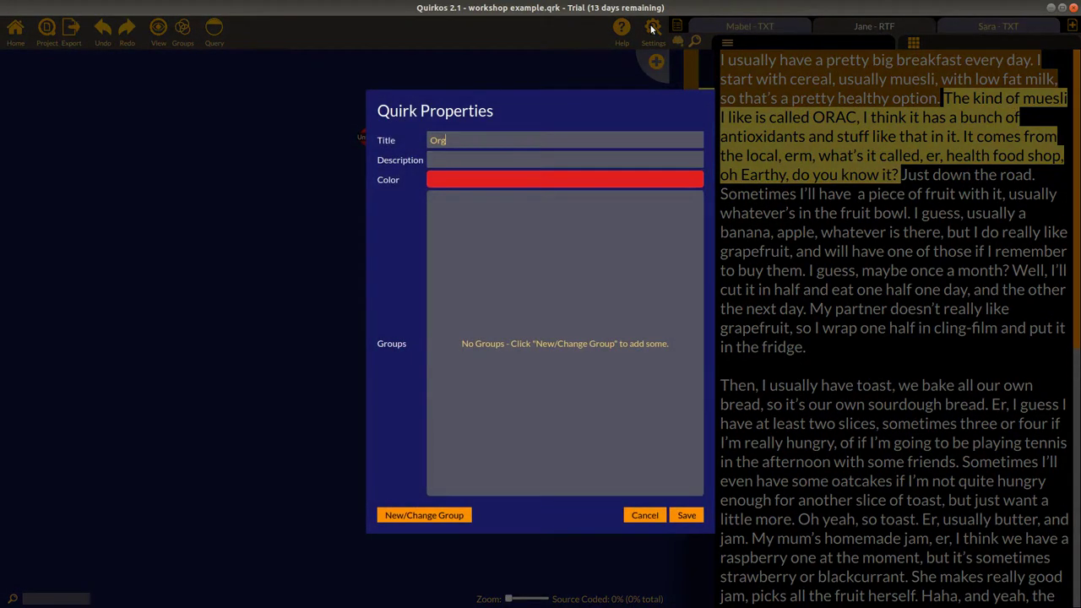
{"action": "type", "text": "nge"}
{"action": "left_click", "coordinate": [540, 174]}
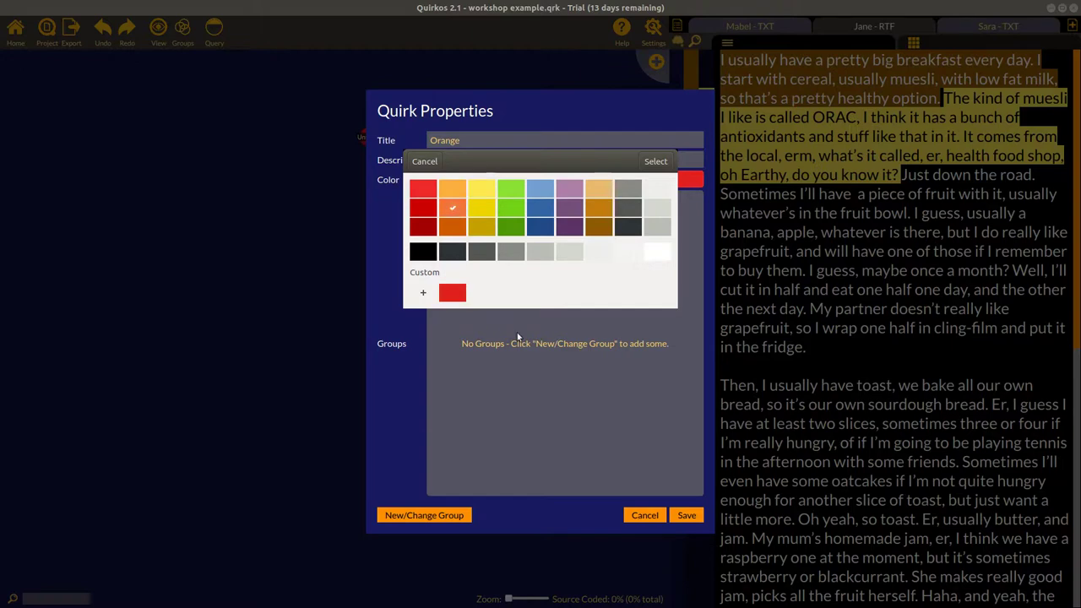
{"action": "left_click", "coordinate": [686, 514]}
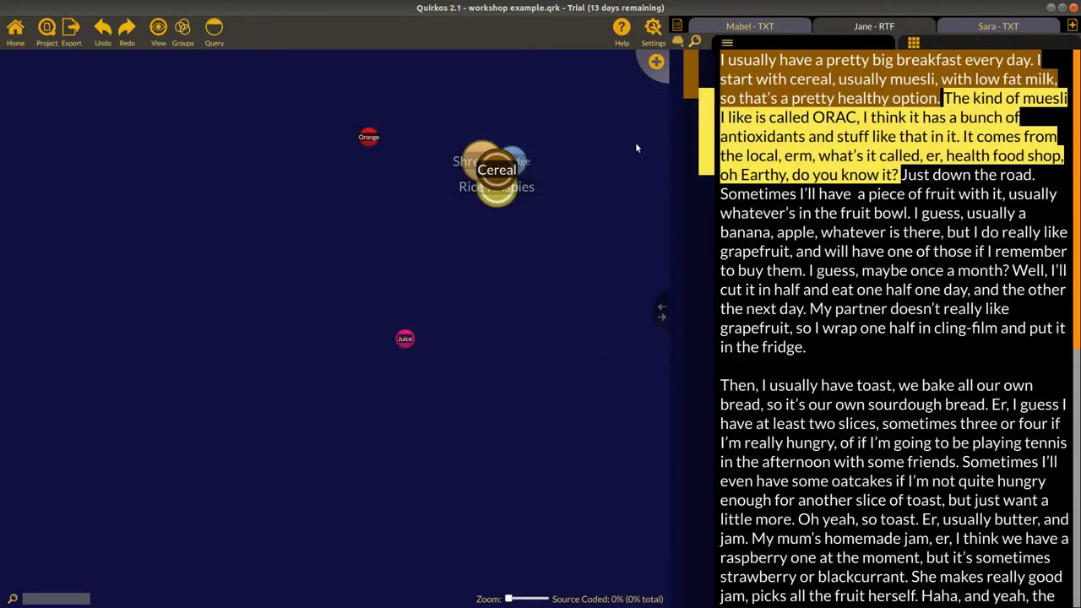
Step: Create a new quirk titled Apple with a light green color
{"action": "left_click", "coordinate": [656, 62]}
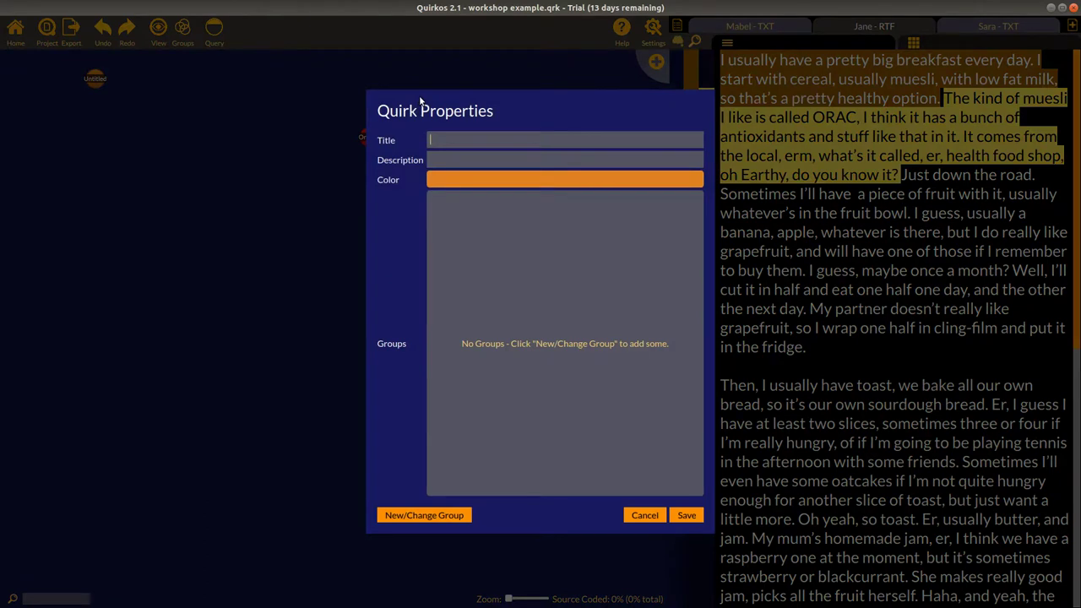
{"action": "type", "text": "Applie"}
{"action": "key", "text": "BackSpace"}
{"action": "key", "text": "BackSpace"}
{"action": "type", "text": "e"}
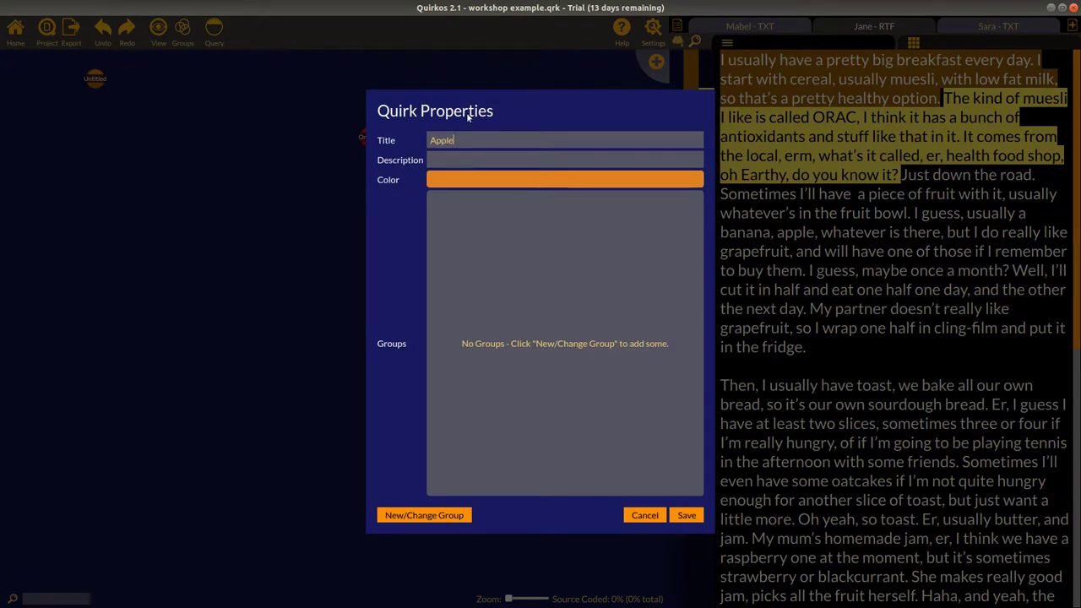
{"action": "left_click", "coordinate": [519, 184]}
{"action": "left_click", "coordinate": [657, 160]}
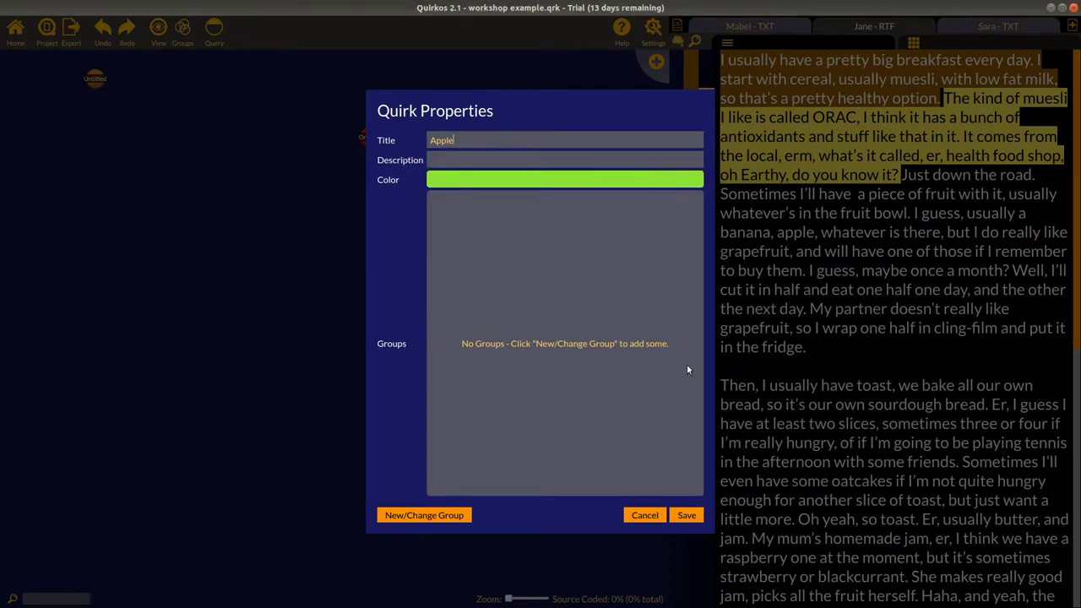
{"action": "left_click", "coordinate": [694, 515]}
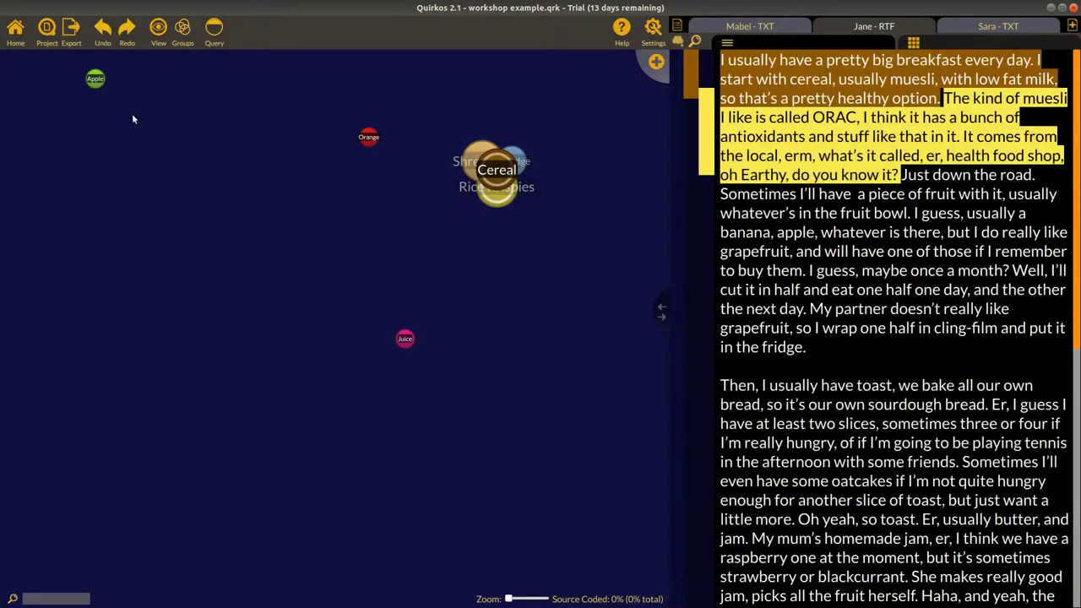
Step: Move the Apple, Orange and Juice quirks close together, just below and to the right of the Cereal cluster
{"action": "left_click_drag", "start_coordinate": [93, 81], "coordinate": [566, 268]}
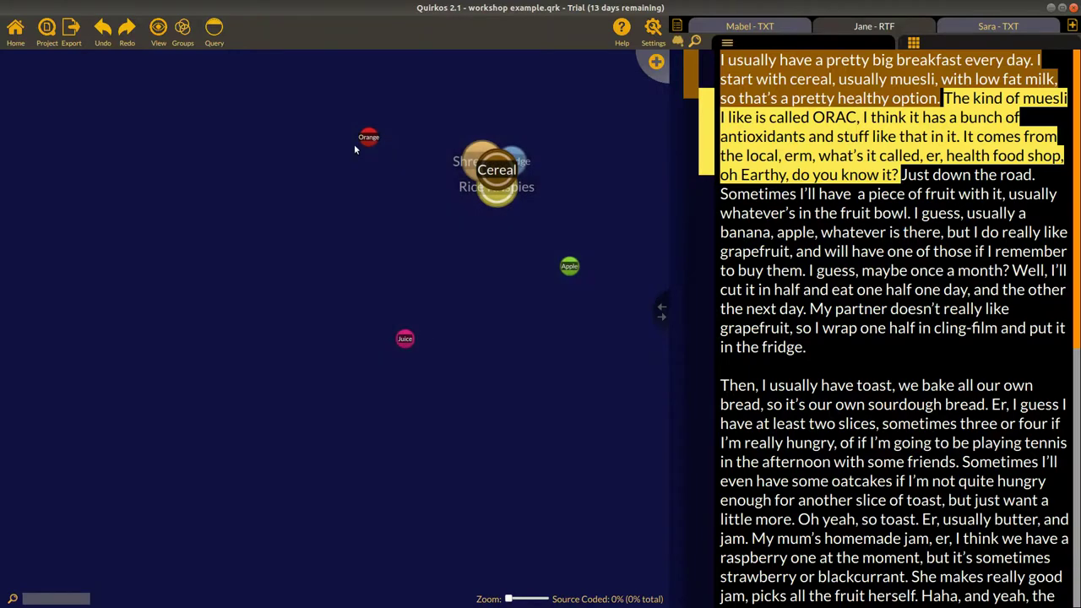
{"action": "left_click_drag", "start_coordinate": [368, 138], "coordinate": [483, 267]}
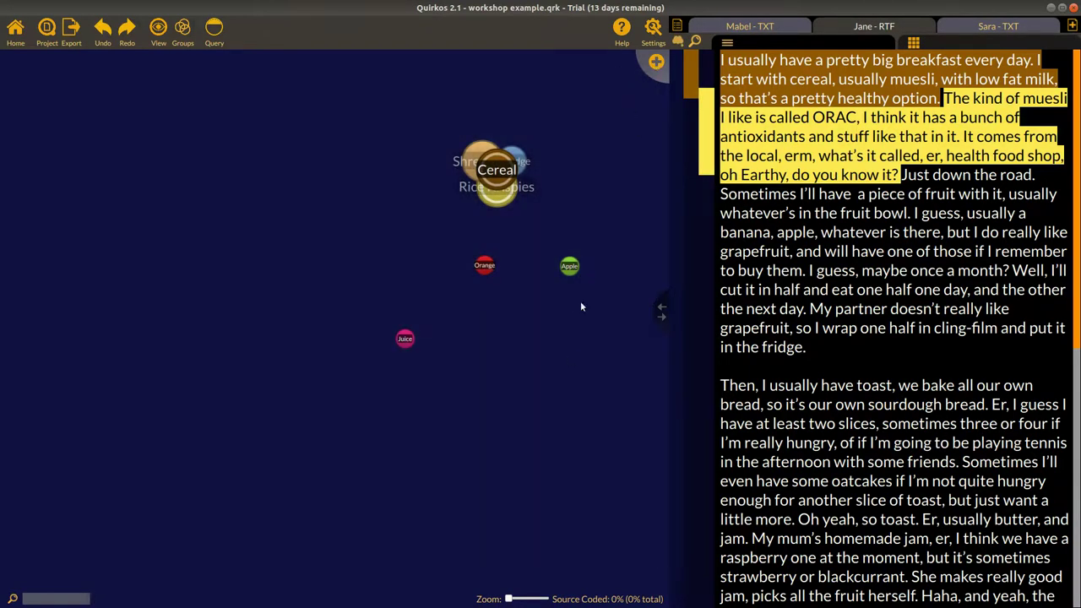
{"action": "left_click_drag", "start_coordinate": [405, 338], "coordinate": [601, 198]}
{"action": "left_click_drag", "start_coordinate": [484, 265], "coordinate": [590, 221]}
{"action": "left_click_drag", "start_coordinate": [569, 266], "coordinate": [528, 241]}
{"action": "left_click_drag", "start_coordinate": [601, 226], "coordinate": [604, 279]}
{"action": "left_click_drag", "start_coordinate": [603, 201], "coordinate": [604, 230]}
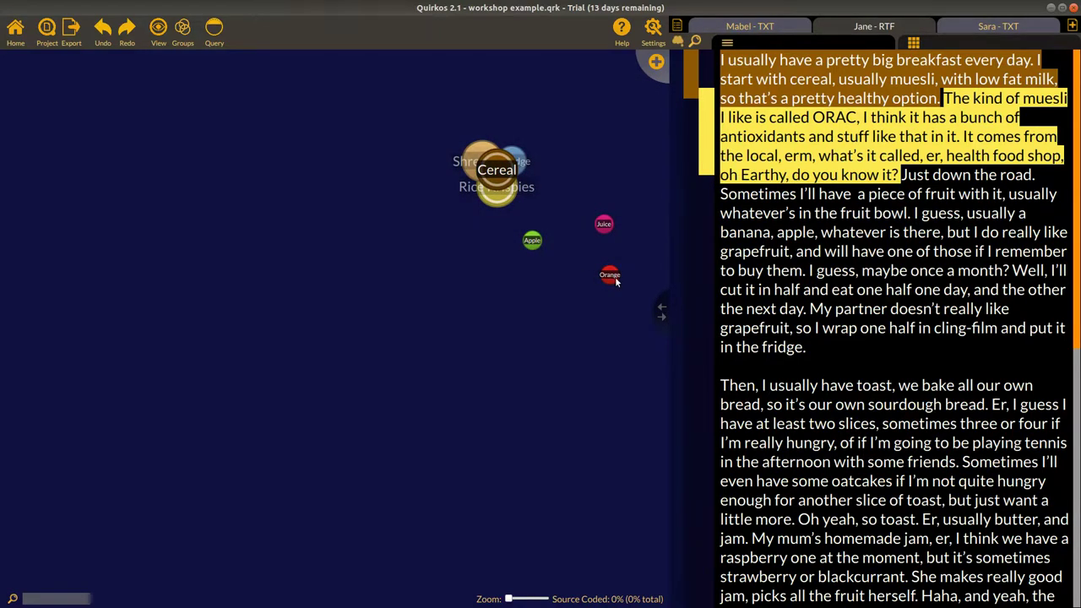
Step: Create two quirk groups named Things to Eat and Things to Drink
{"action": "left_click", "coordinate": [186, 34]}
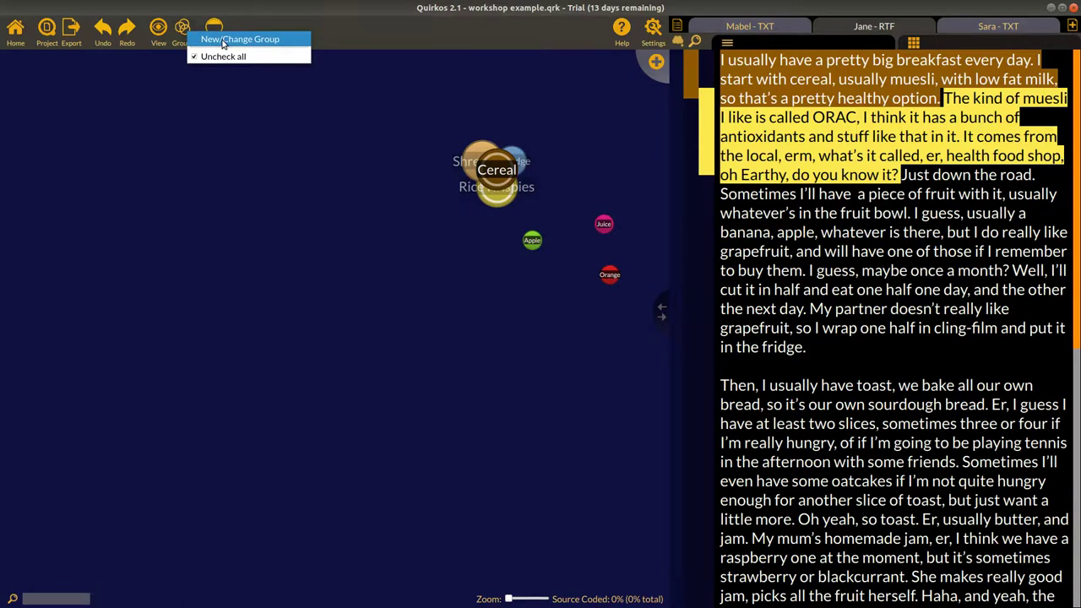
{"action": "left_click", "coordinate": [224, 43]}
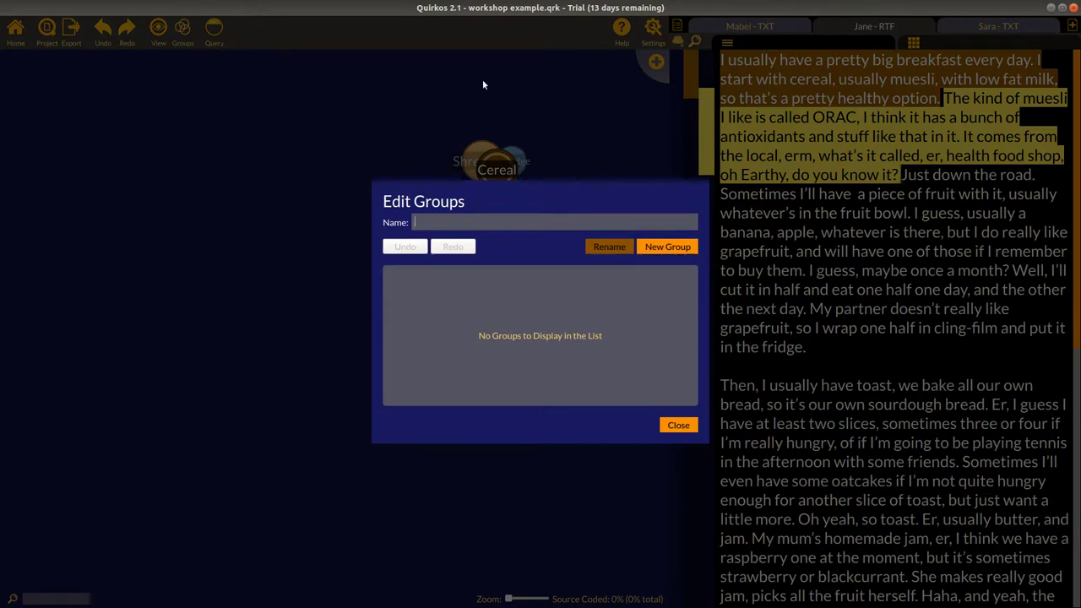
{"action": "type", "text": "Things to Eat"}
{"action": "left_click", "coordinate": [677, 250]}
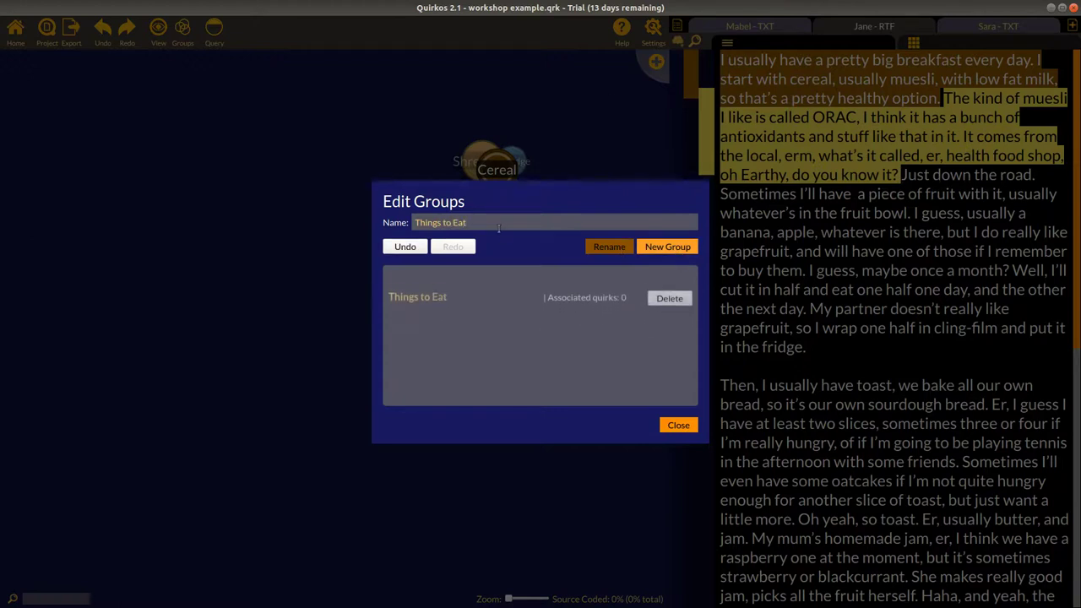
{"action": "left_click_drag", "start_coordinate": [467, 222], "coordinate": [456, 222]}
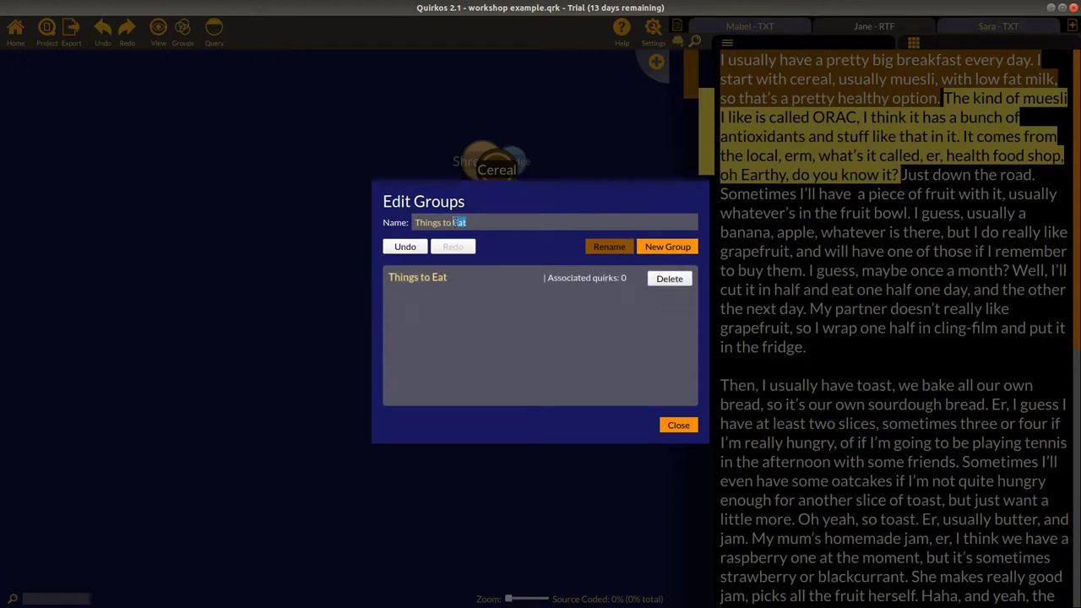
{"action": "type", "text": "Drink"}
{"action": "left_click", "coordinate": [690, 248]}
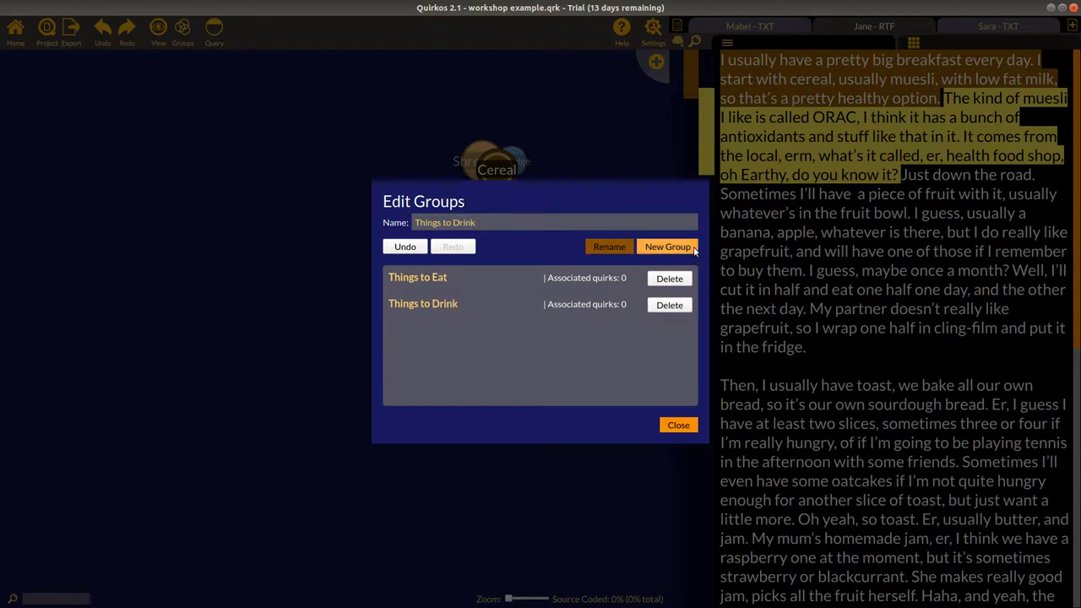
{"action": "left_click", "coordinate": [679, 426]}
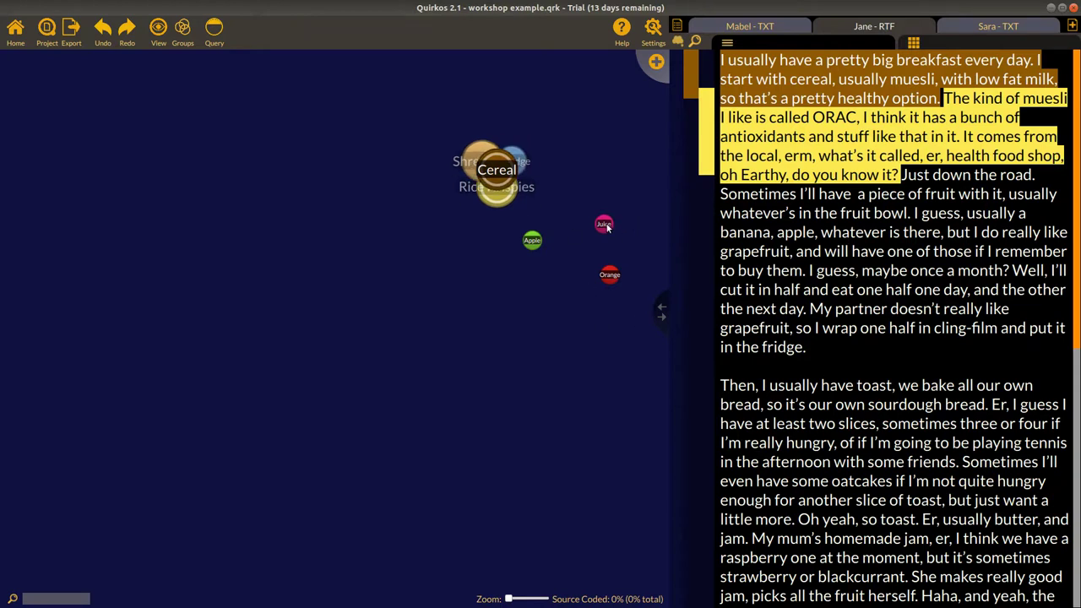
Step: Assign the Juice quirk to the Things to Drink group and save its properties
{"action": "mouse_move", "coordinate": [606, 227]}
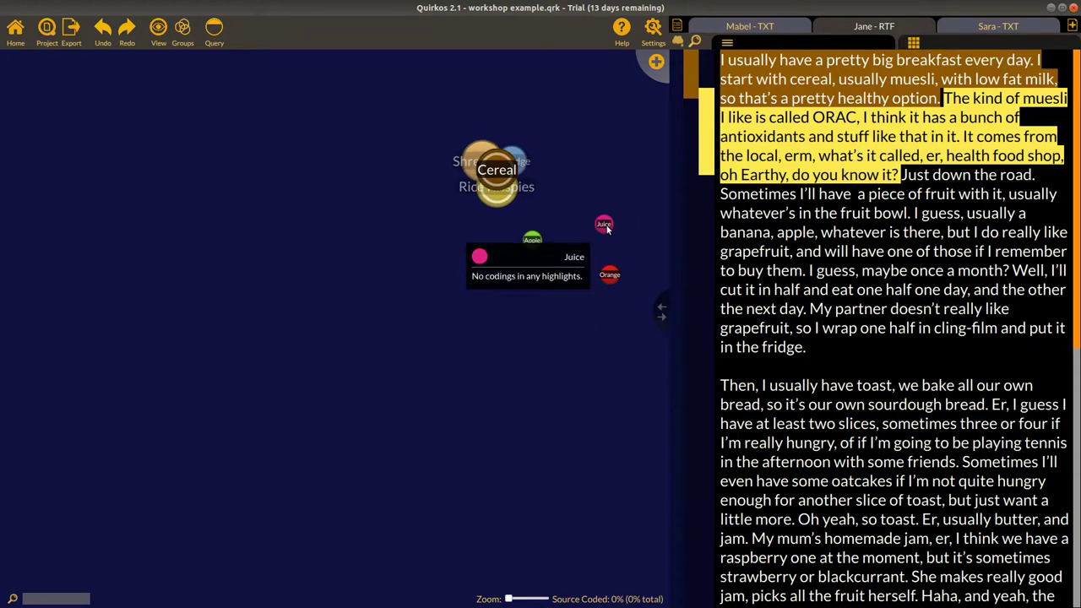
{"action": "right_click", "coordinate": [606, 226]}
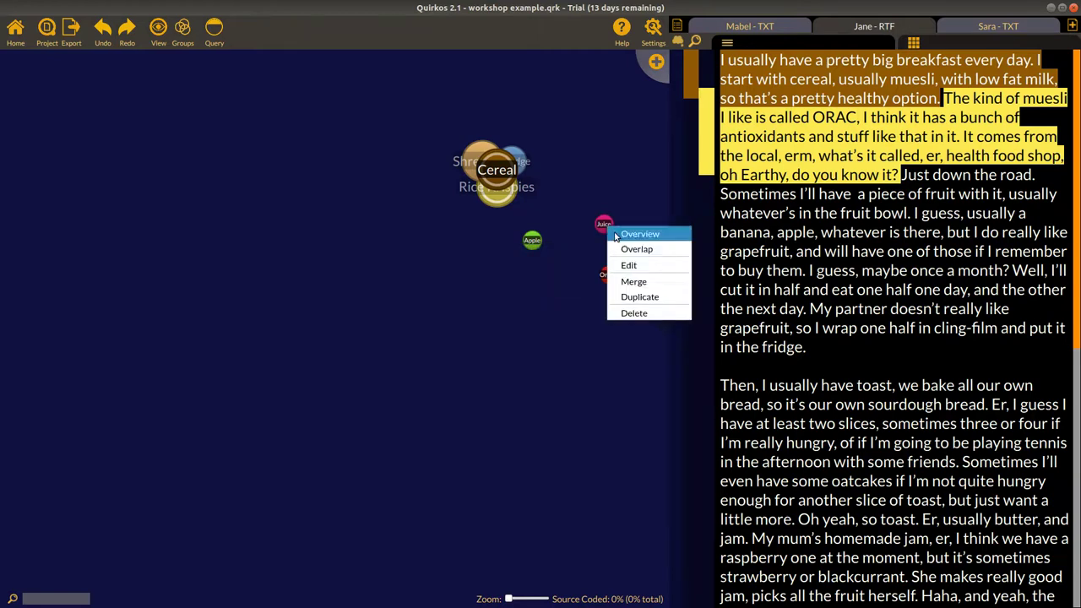
{"action": "left_click", "coordinate": [634, 268]}
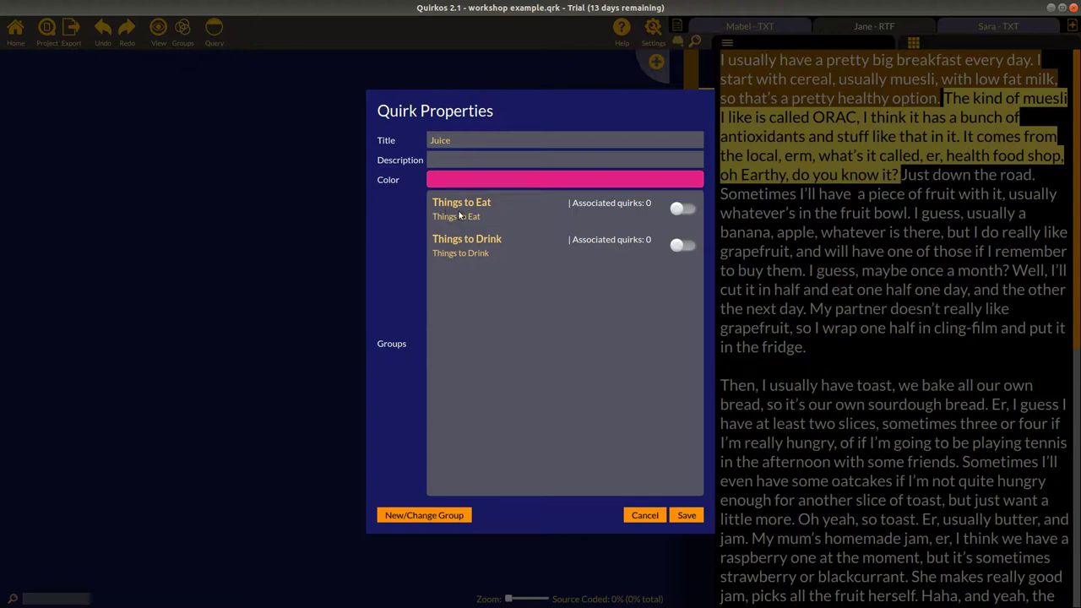
{"action": "left_click", "coordinate": [689, 247]}
{"action": "left_click", "coordinate": [684, 515]}
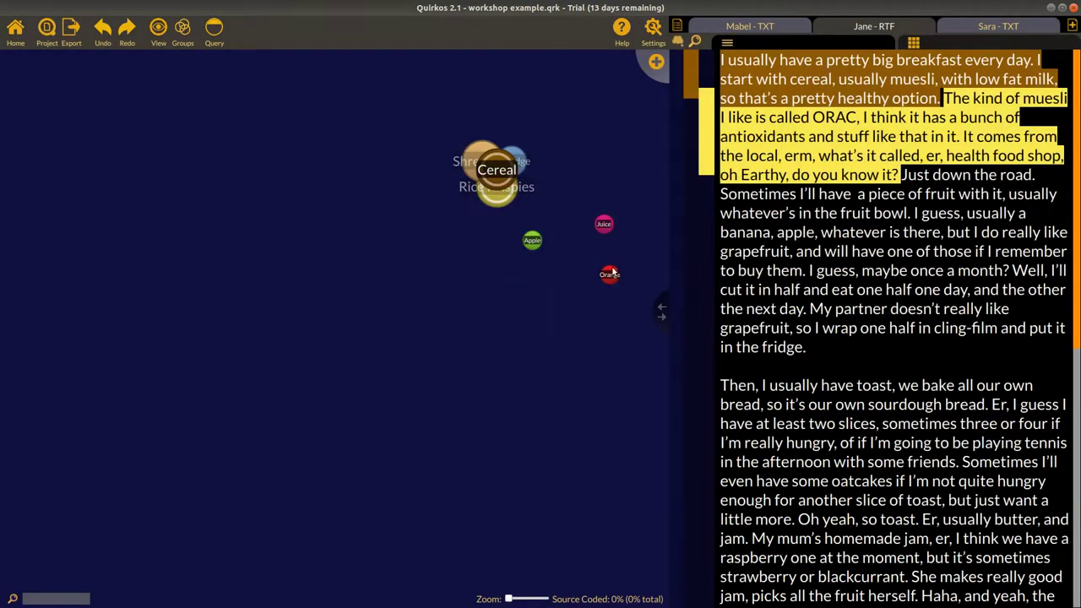
Step: Assign the Orange quirk to both the Things to Eat and Things to Drink groups and save its properties
{"action": "right_click", "coordinate": [612, 283]}
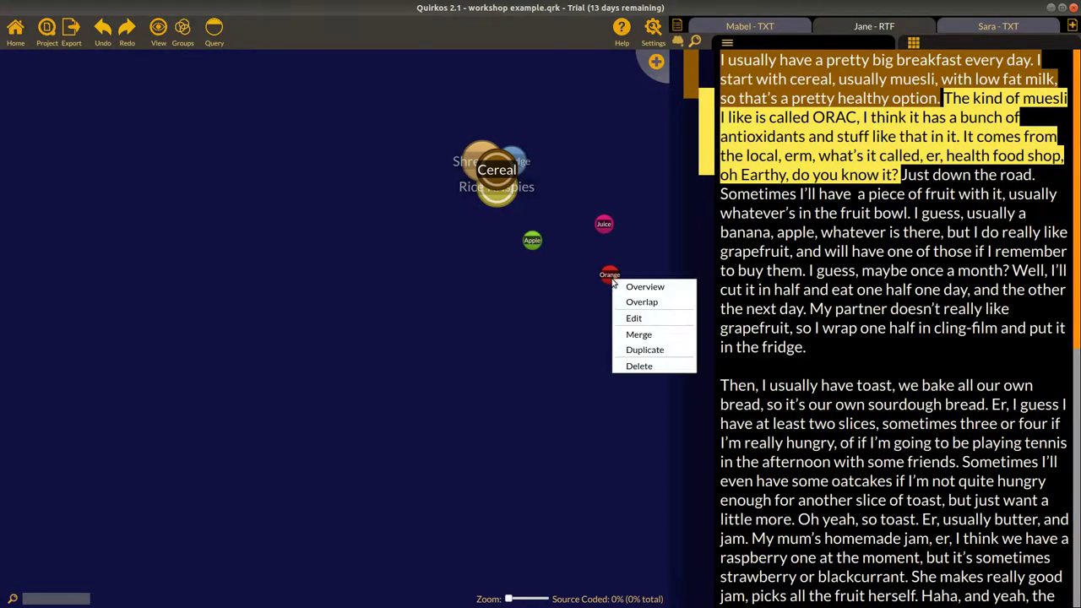
{"action": "left_click", "coordinate": [637, 323]}
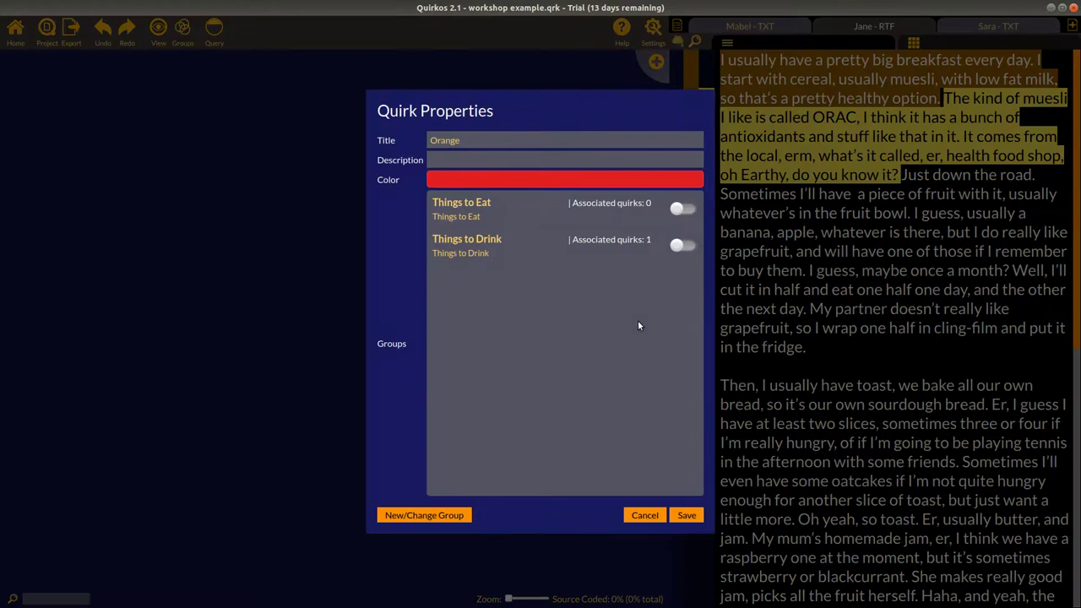
{"action": "left_click", "coordinate": [685, 209]}
{"action": "left_click", "coordinate": [689, 247]}
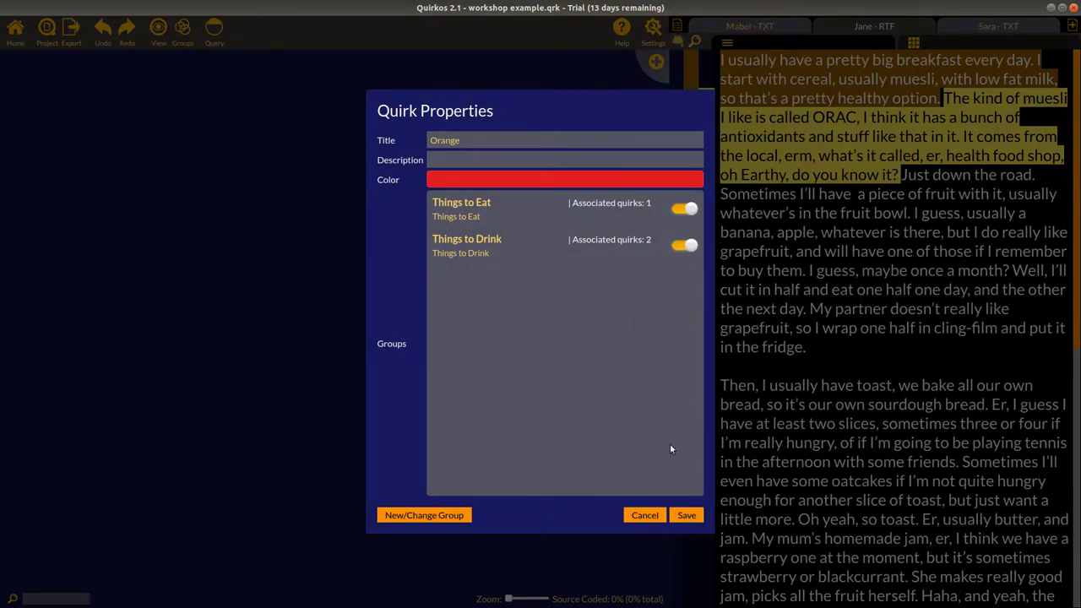
{"action": "left_click", "coordinate": [687, 516]}
Step: Add the Apple quirk to both the Things to Eat and Things to Drink groups and save its properties
{"action": "right_click", "coordinate": [531, 241]}
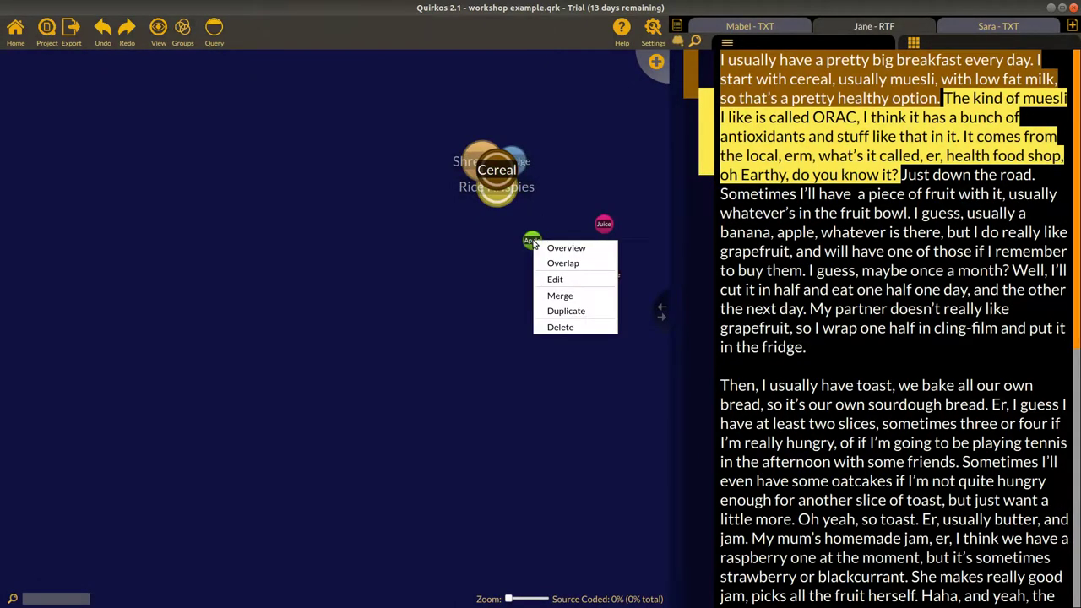
{"action": "left_click", "coordinate": [572, 278]}
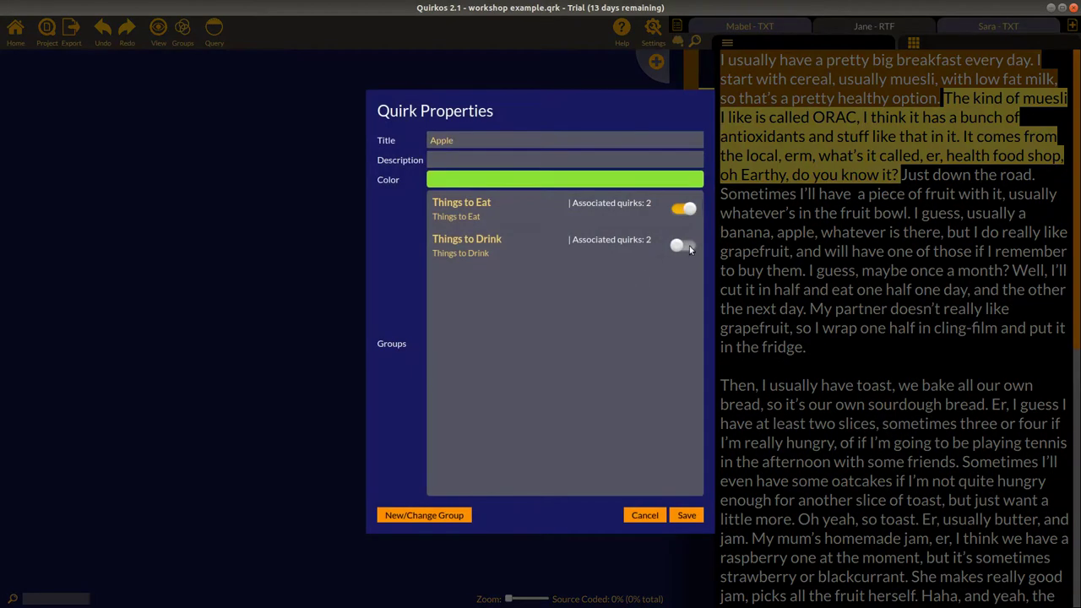
{"action": "left_click", "coordinate": [683, 246]}
{"action": "left_click", "coordinate": [687, 516]}
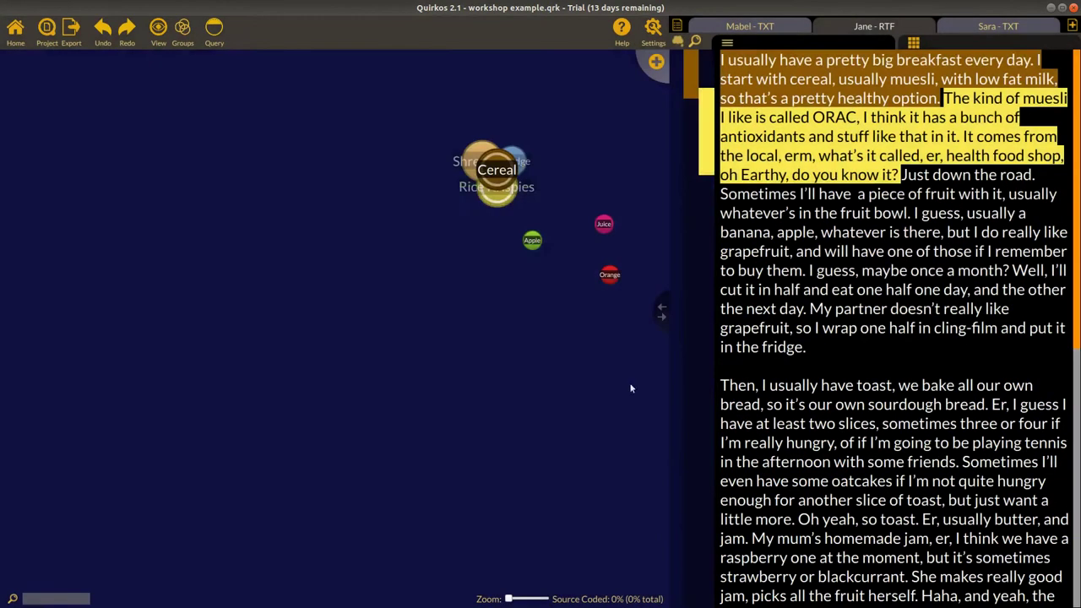
Step: Assign the Cereal quirk to the Things to Eat group and save its properties
{"action": "right_click", "coordinate": [501, 171]}
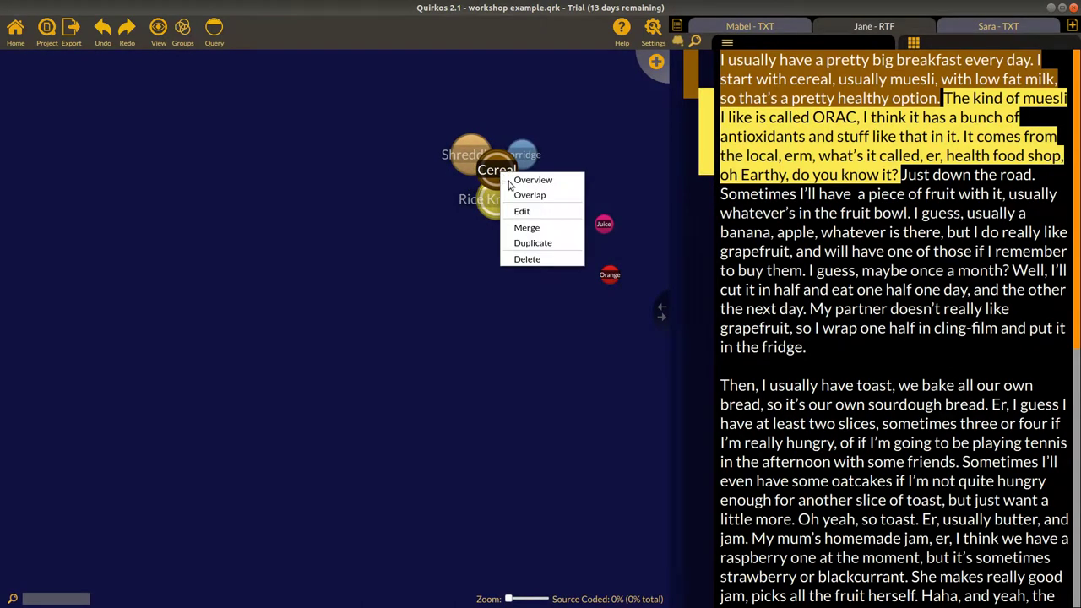
{"action": "left_click", "coordinate": [540, 212]}
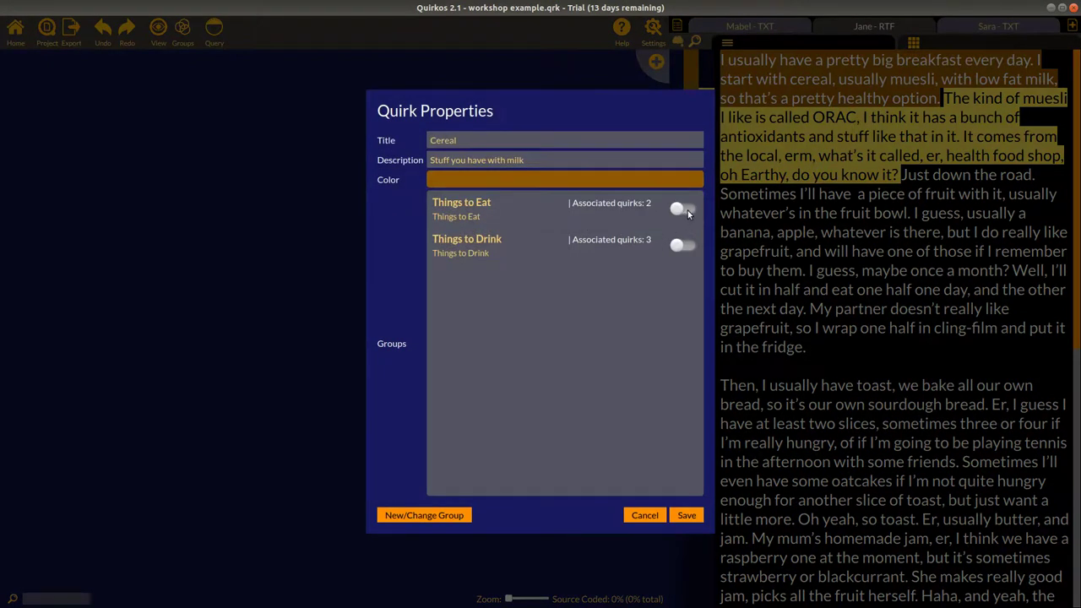
{"action": "left_click", "coordinate": [685, 211]}
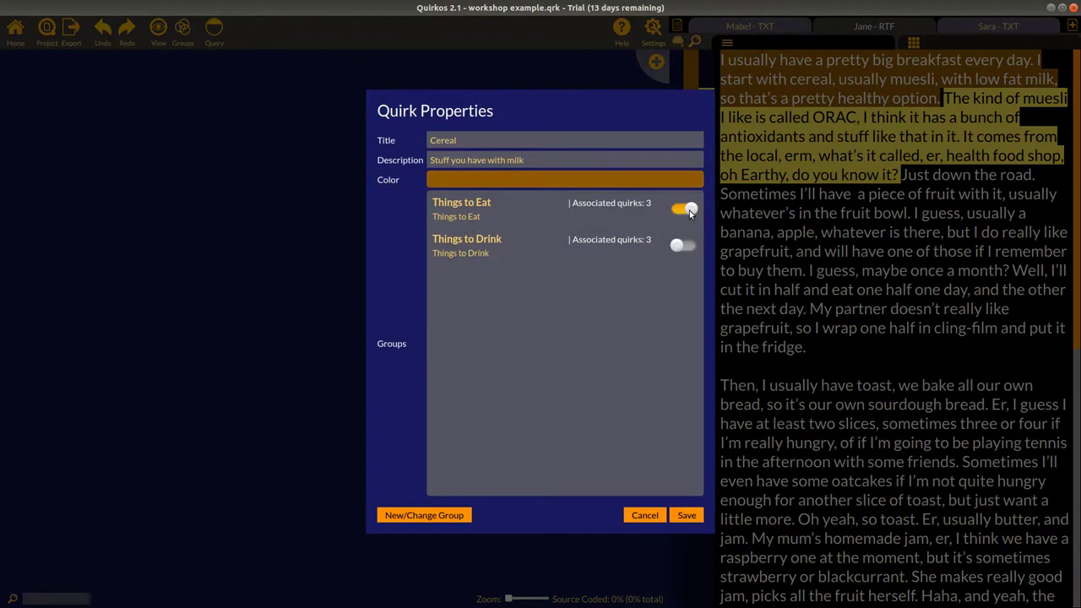
{"action": "left_click", "coordinate": [688, 518]}
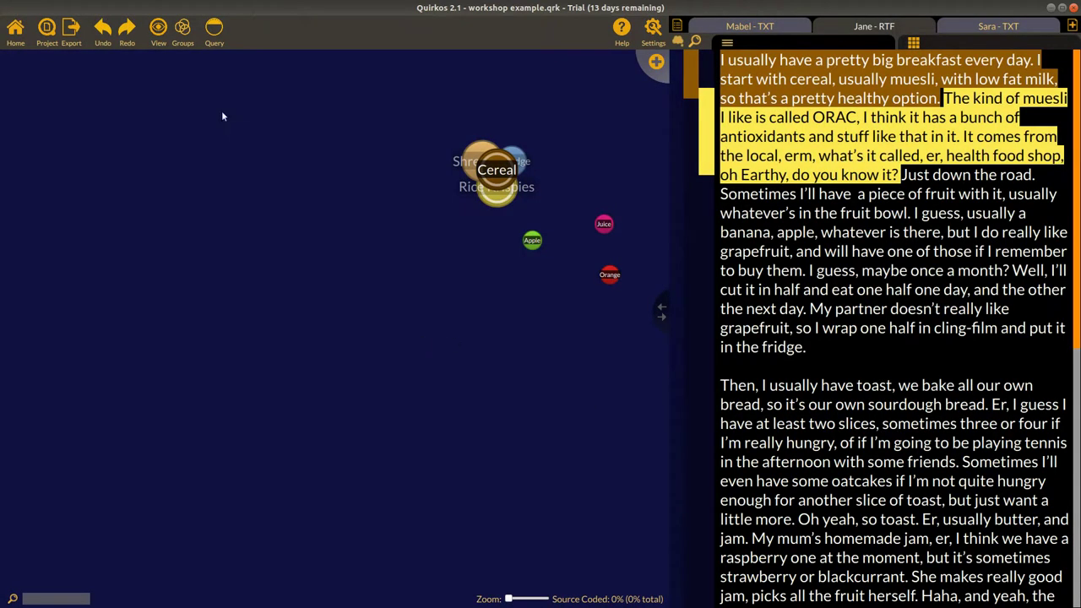
Step: Filter the canvas to the Things to Drink group, and switch the filter to Things to Eat only
{"action": "left_click", "coordinate": [185, 35]}
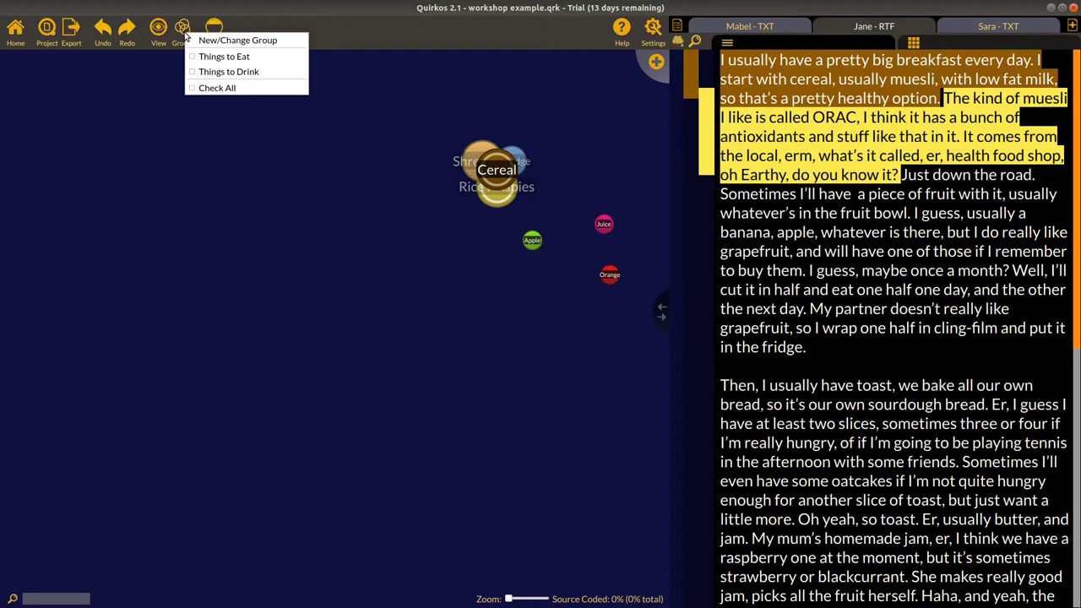
{"action": "left_click", "coordinate": [233, 72]}
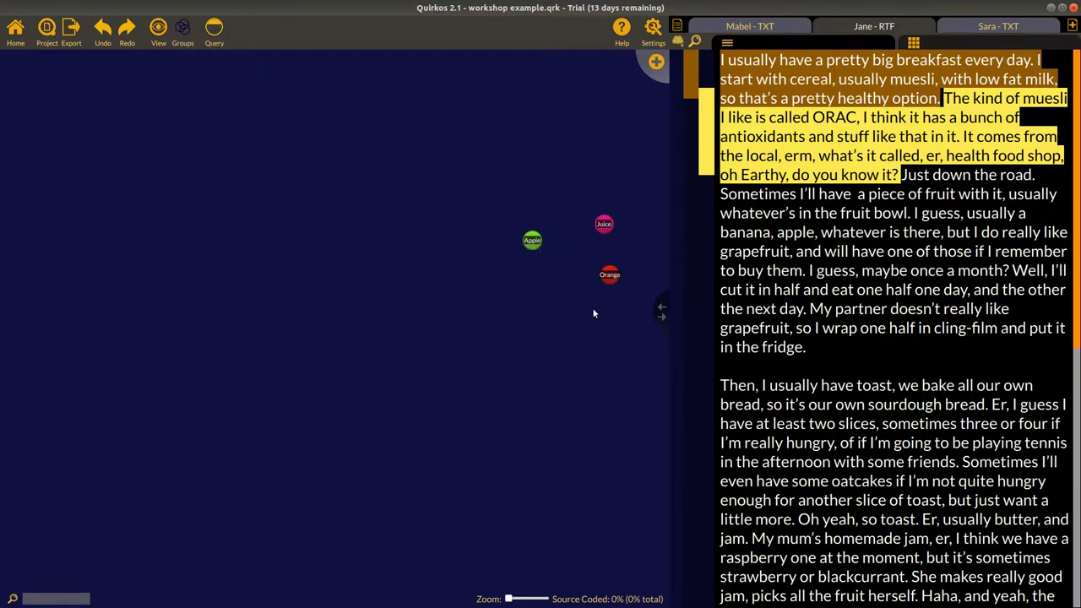
{"action": "left_click", "coordinate": [182, 31]}
{"action": "left_click", "coordinate": [214, 71]}
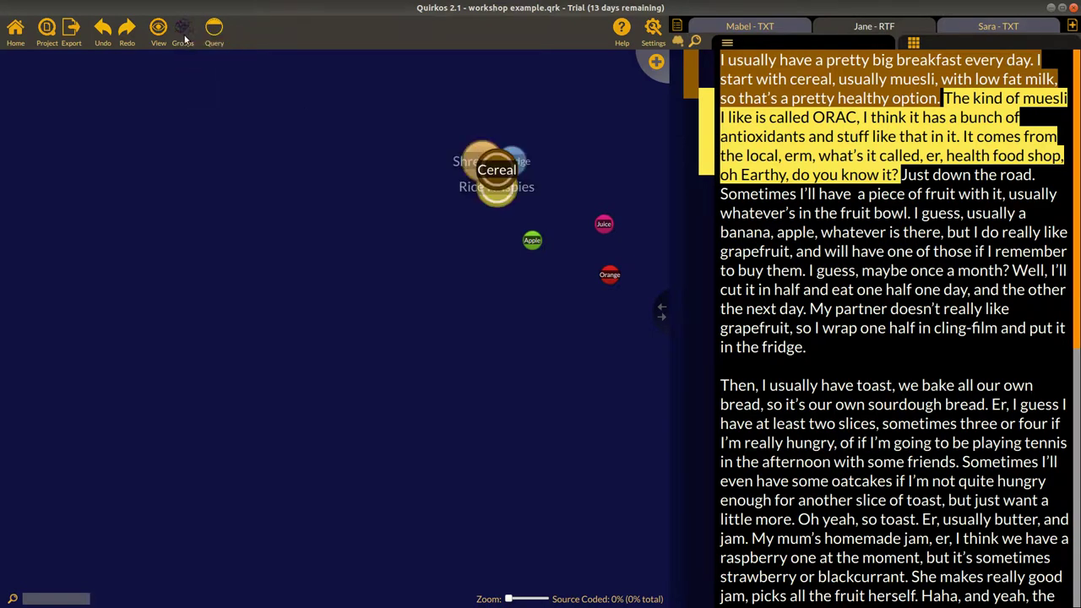
{"action": "left_click", "coordinate": [184, 37]}
{"action": "left_click", "coordinate": [239, 62]}
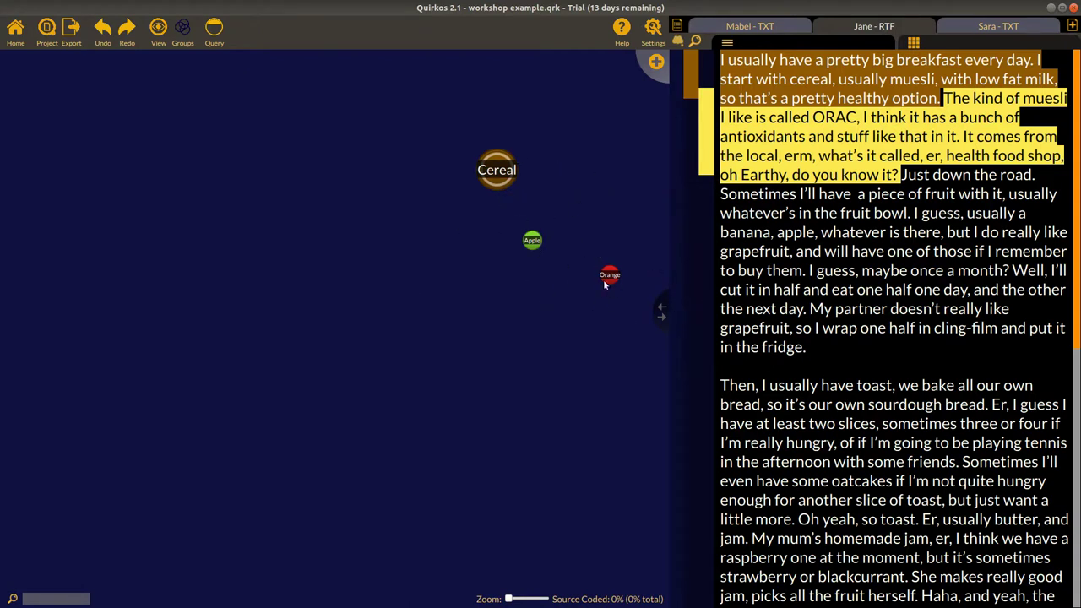
Step: Filter the canvas by all groups at once, and clear the group filter to show every quirk again
{"action": "left_click", "coordinate": [182, 32]}
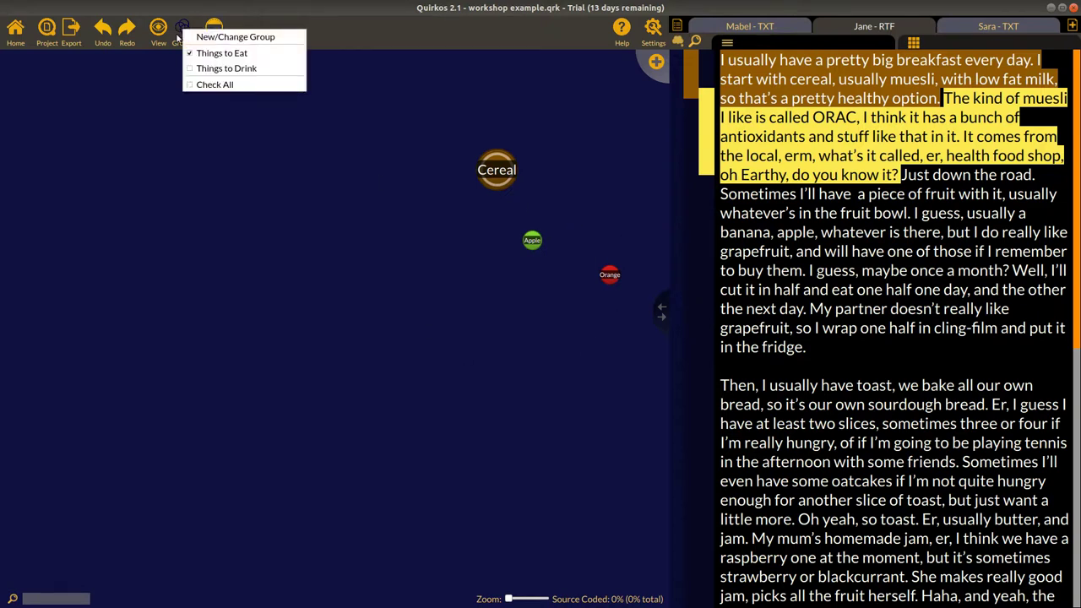
{"action": "left_click", "coordinate": [227, 86]}
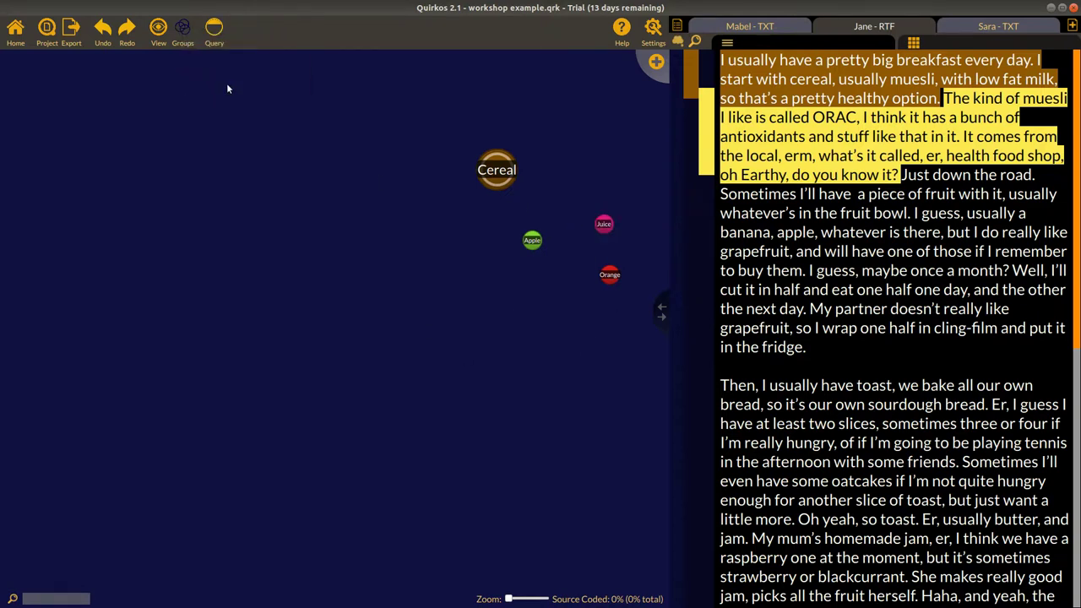
{"action": "left_click", "coordinate": [188, 39]}
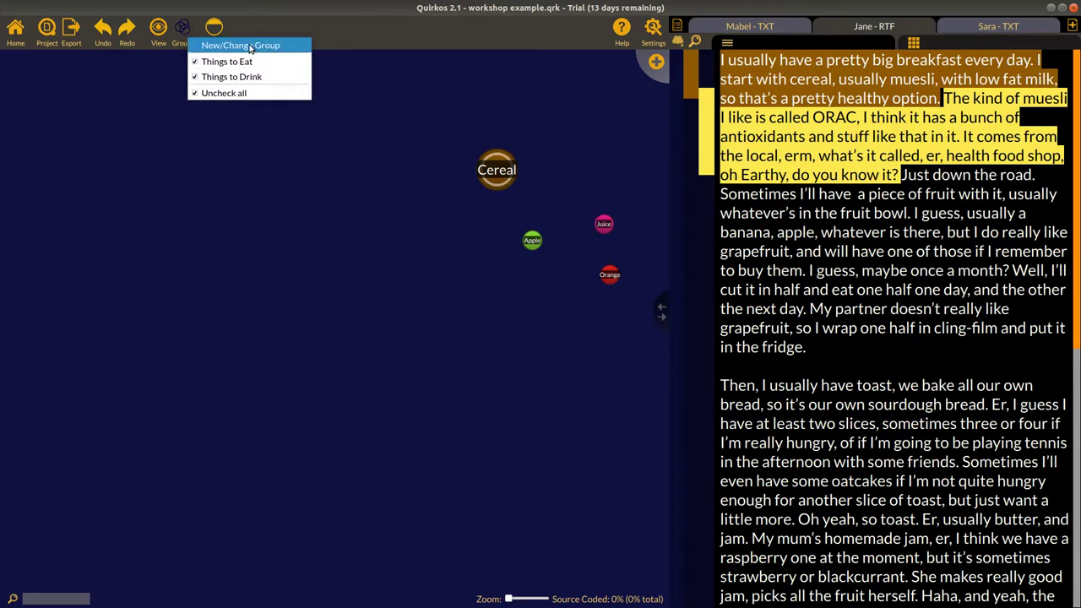
{"action": "left_click", "coordinate": [243, 94]}
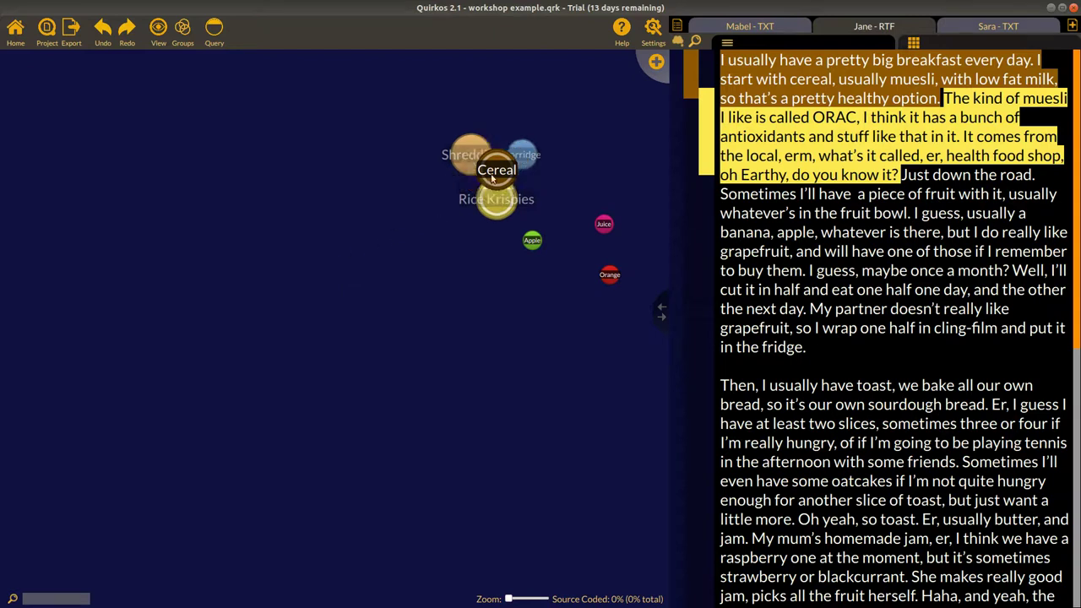
Step: Shift the Cereal cluster and the Apple, Juice and Orange quirks toward the middle of the canvas, keeping the three fruit quirks beside the cluster
{"action": "left_click_drag", "start_coordinate": [497, 173], "coordinate": [405, 201]}
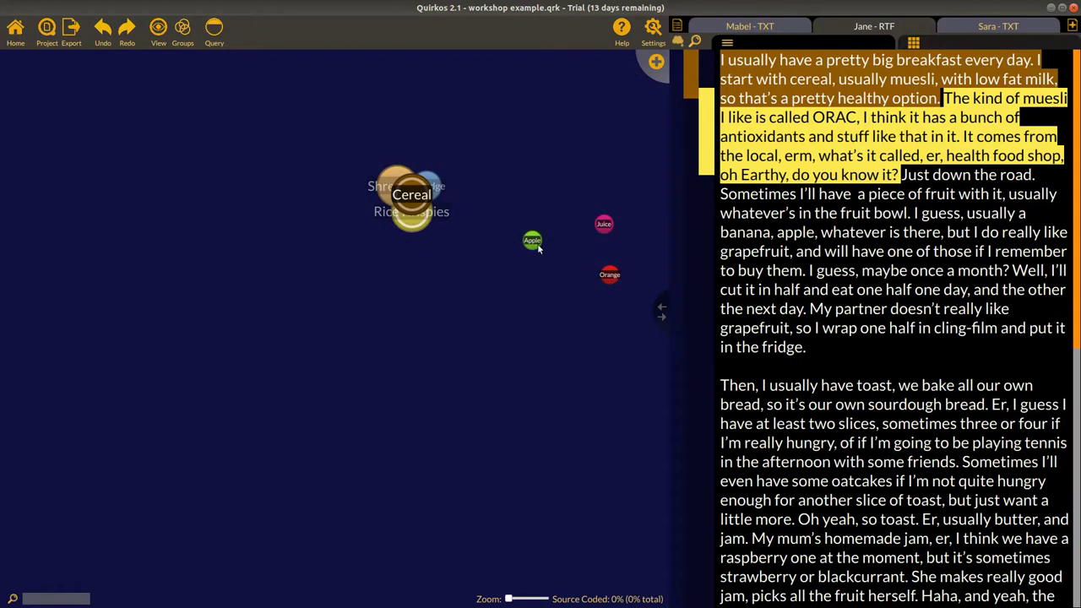
{"action": "left_click_drag", "start_coordinate": [536, 244], "coordinate": [479, 269]}
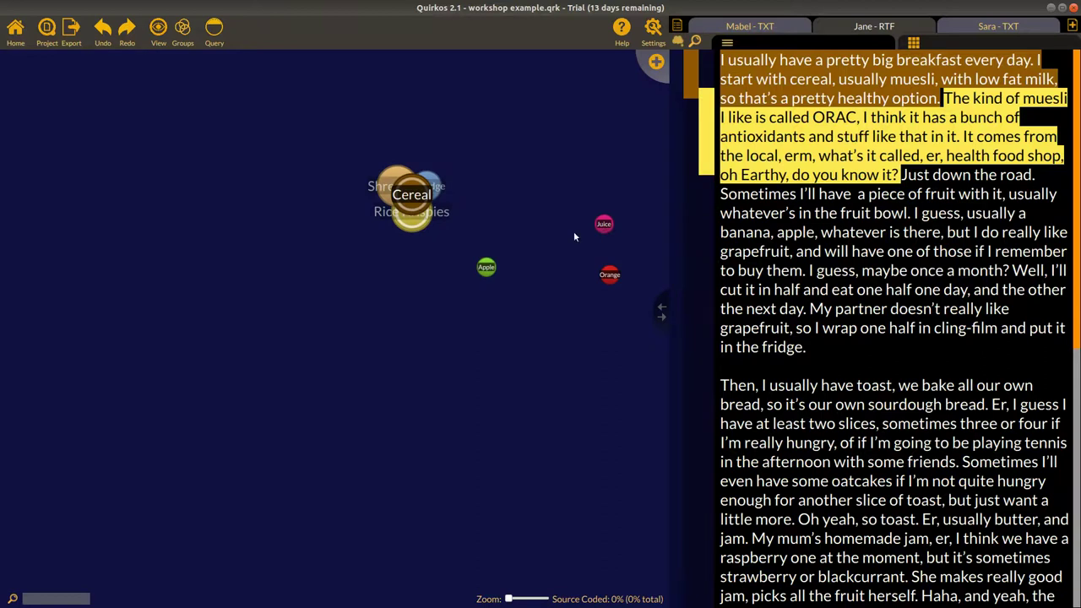
{"action": "left_click_drag", "start_coordinate": [596, 230], "coordinate": [499, 233]}
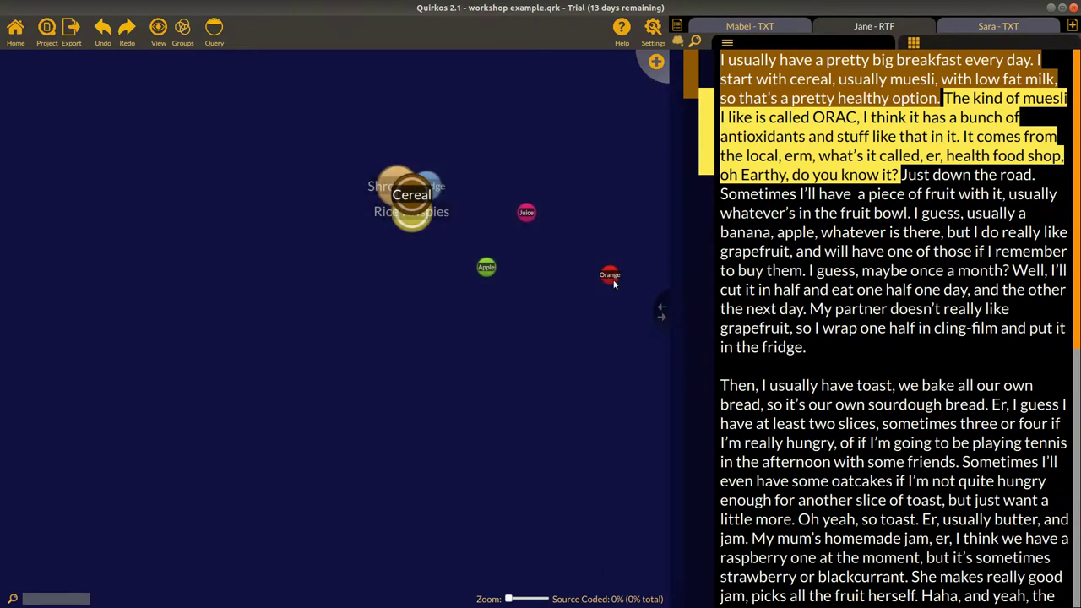
{"action": "left_click_drag", "start_coordinate": [609, 274], "coordinate": [547, 263]}
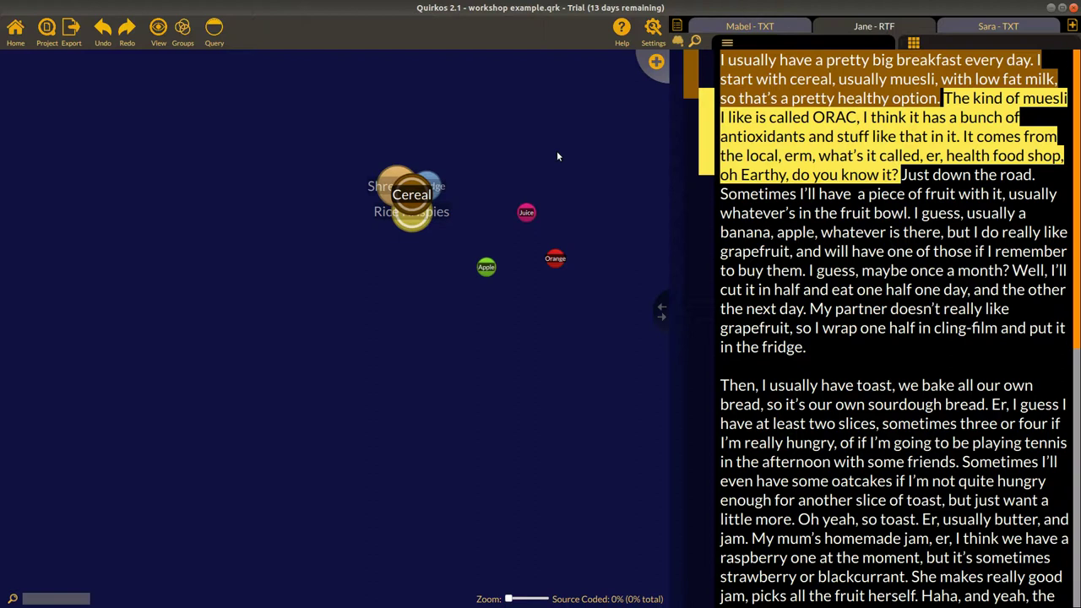
Step: Create two more quirk groups named Descriptive coding and Higher Theory
{"action": "left_click", "coordinate": [184, 38]}
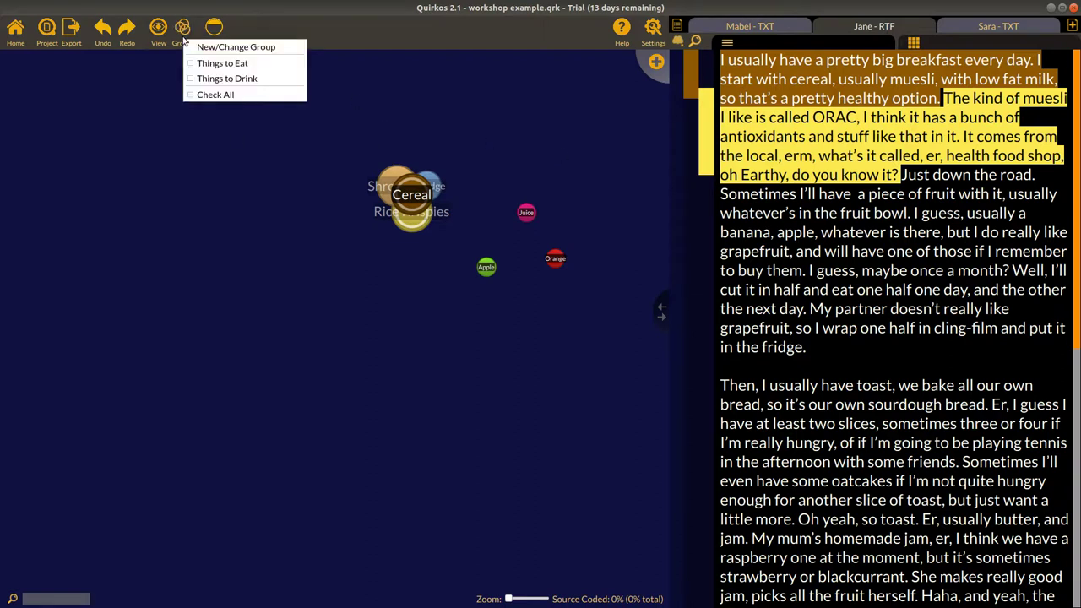
{"action": "left_click", "coordinate": [235, 48]}
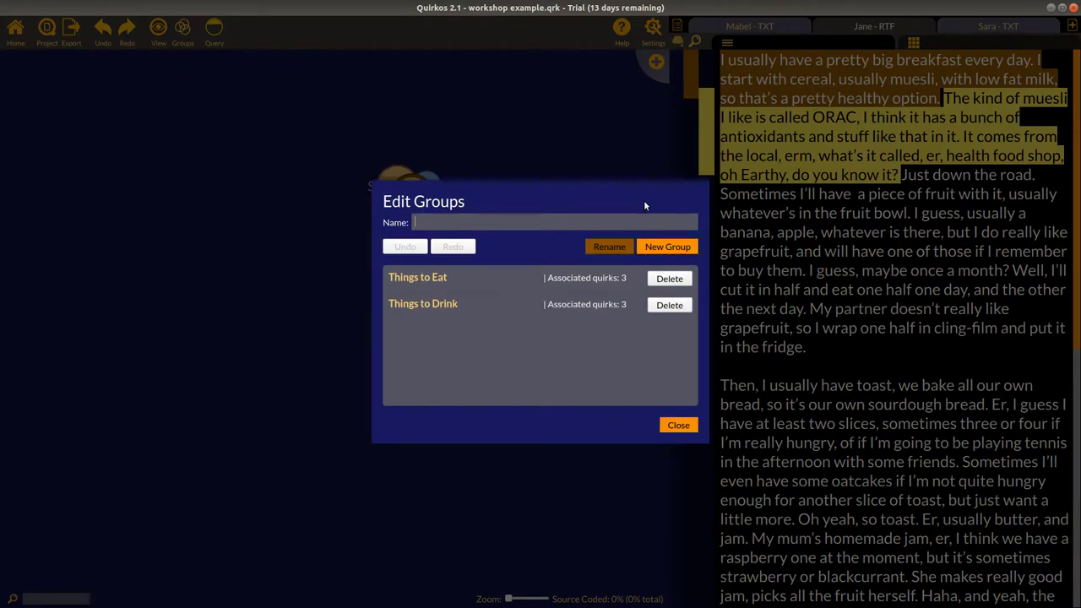
{"action": "type", "text": "Descriptive c"}
{"action": "type", "text": "oding"}
{"action": "left_click", "coordinate": [667, 246]}
{"action": "left_click_drag", "start_coordinate": [510, 221], "coordinate": [390, 214]}
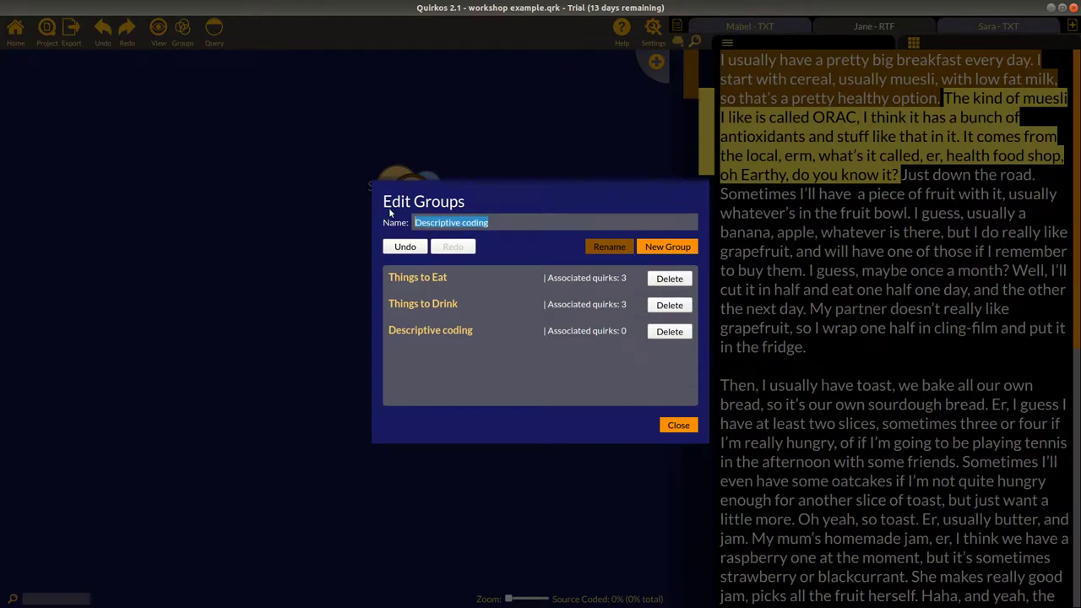
{"action": "type", "text": "Higher Theo"}
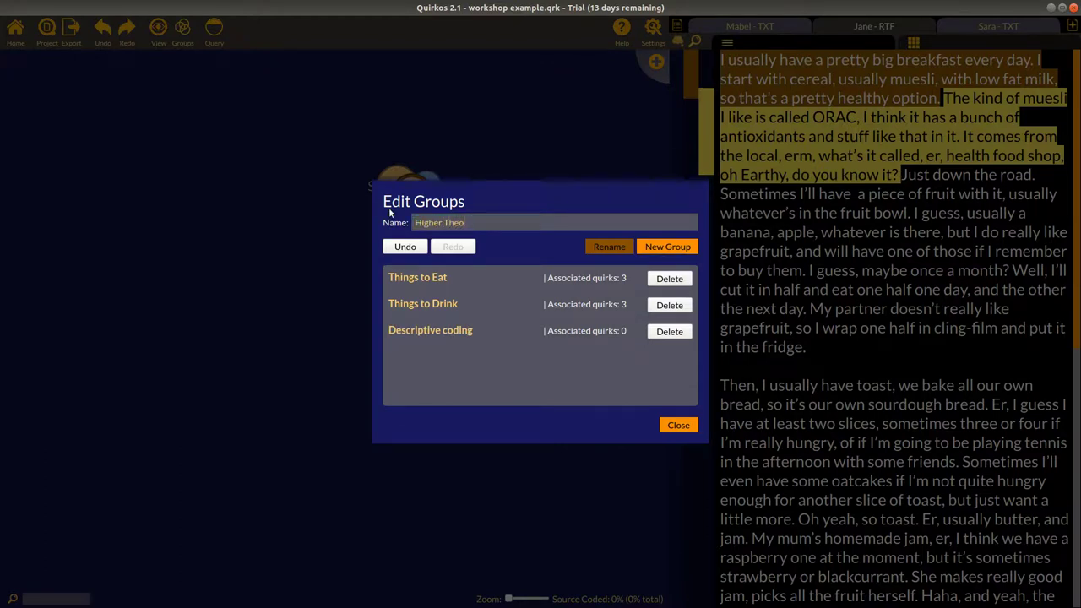
{"action": "type", "text": "ry"}
{"action": "key", "text": "Return"}
{"action": "left_click", "coordinate": [677, 425]}
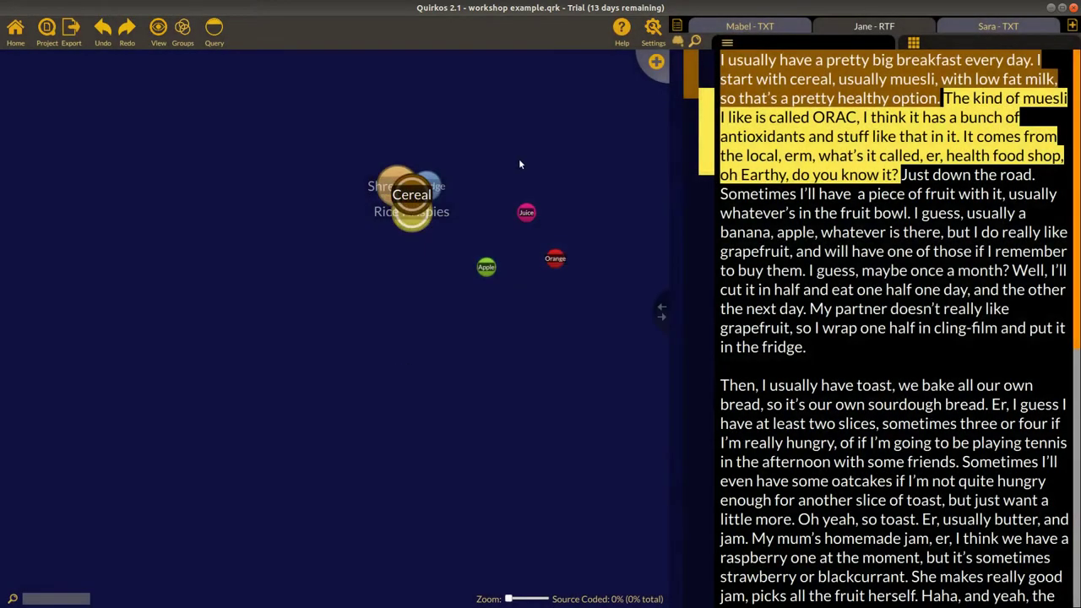
Step: Add the Cereal quirk to the Descriptive coding group and save its properties
{"action": "right_click", "coordinate": [413, 195]}
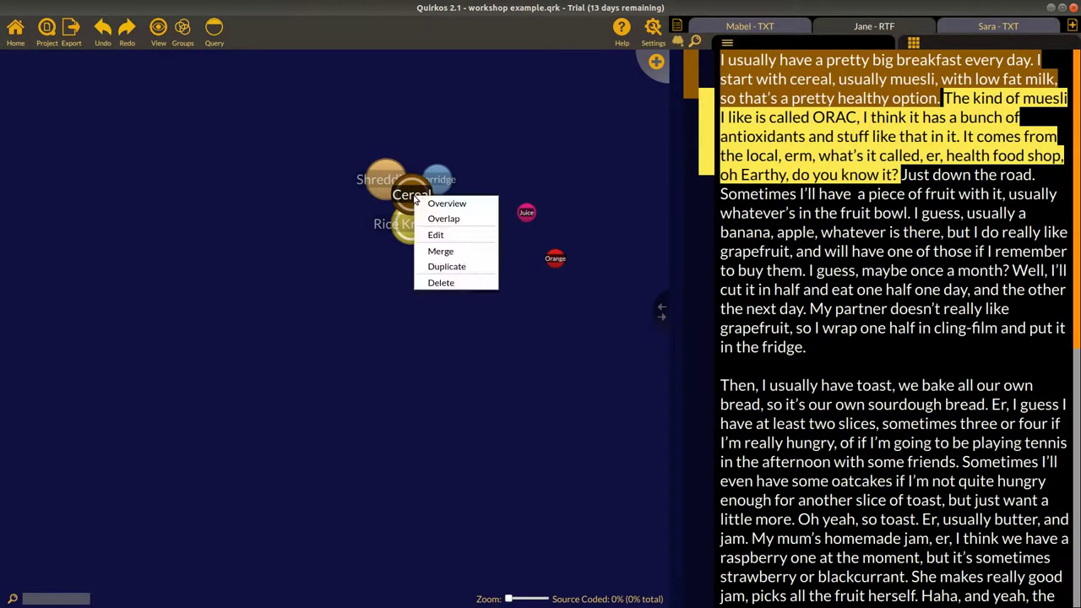
{"action": "left_click", "coordinate": [447, 243]}
{"action": "left_click", "coordinate": [687, 282]}
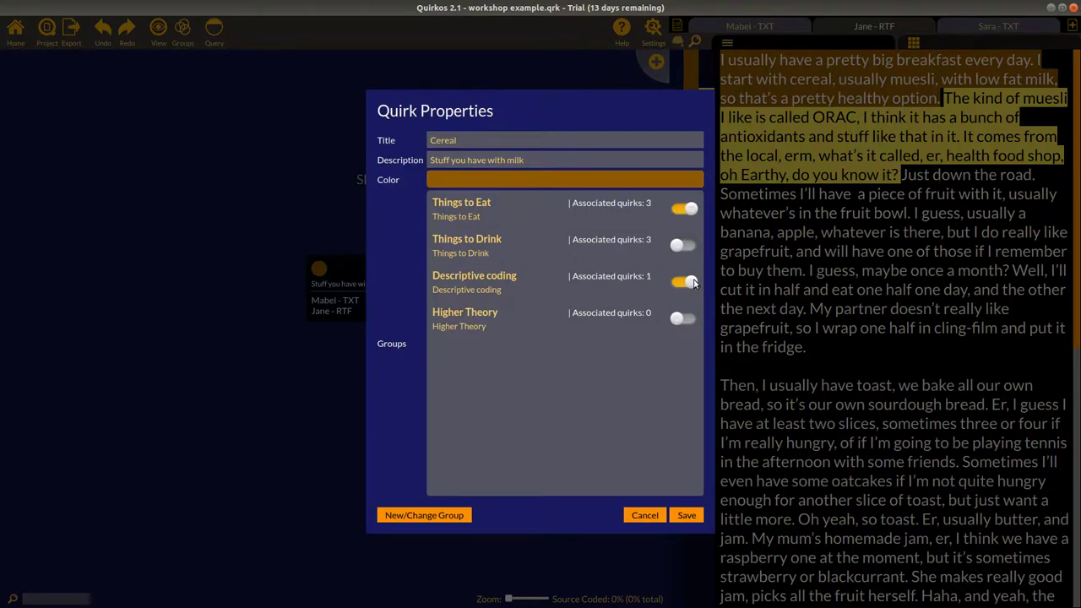
{"action": "left_click", "coordinate": [687, 515]}
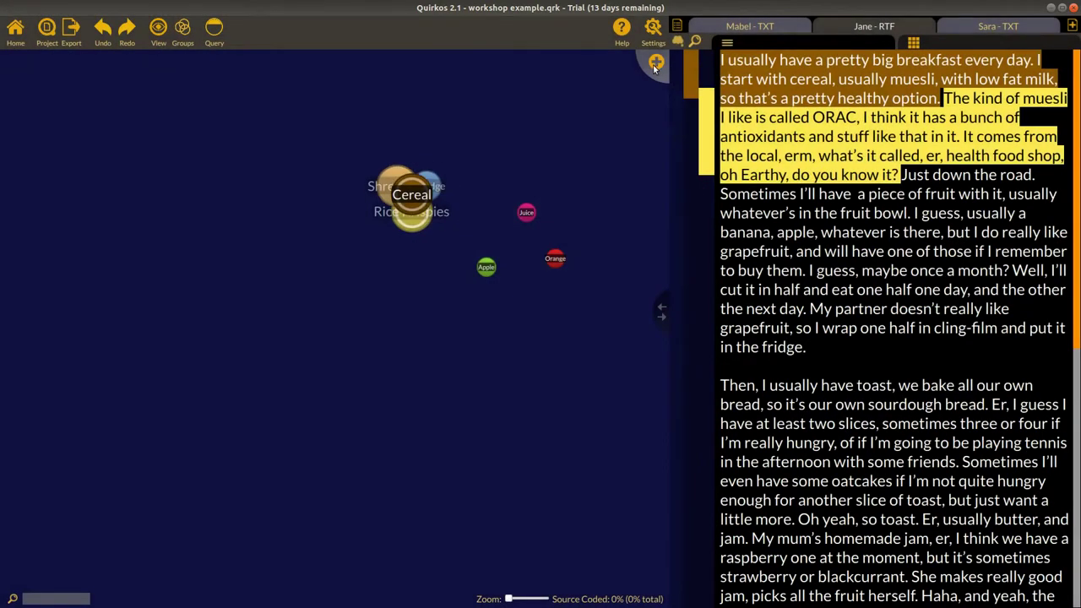
Step: Create two new quirks titled Concepts of self and Health and wellbeing, keeping their suggested colors
{"action": "left_click", "coordinate": [655, 64]}
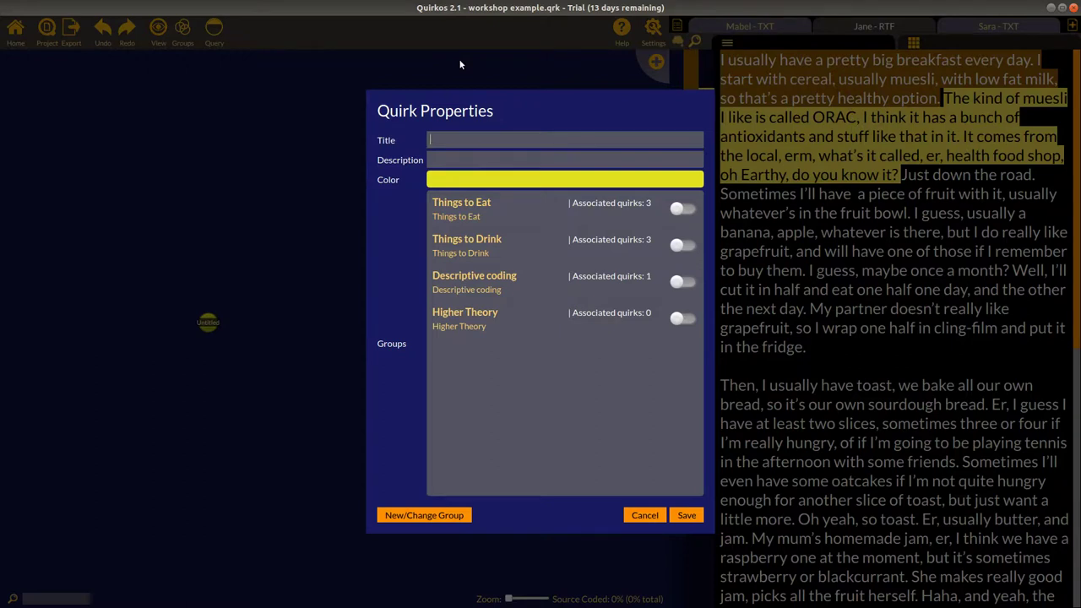
{"action": "type", "text": "Concepts of self"}
{"action": "left_click", "coordinate": [684, 517]}
{"action": "left_click", "coordinate": [656, 61]}
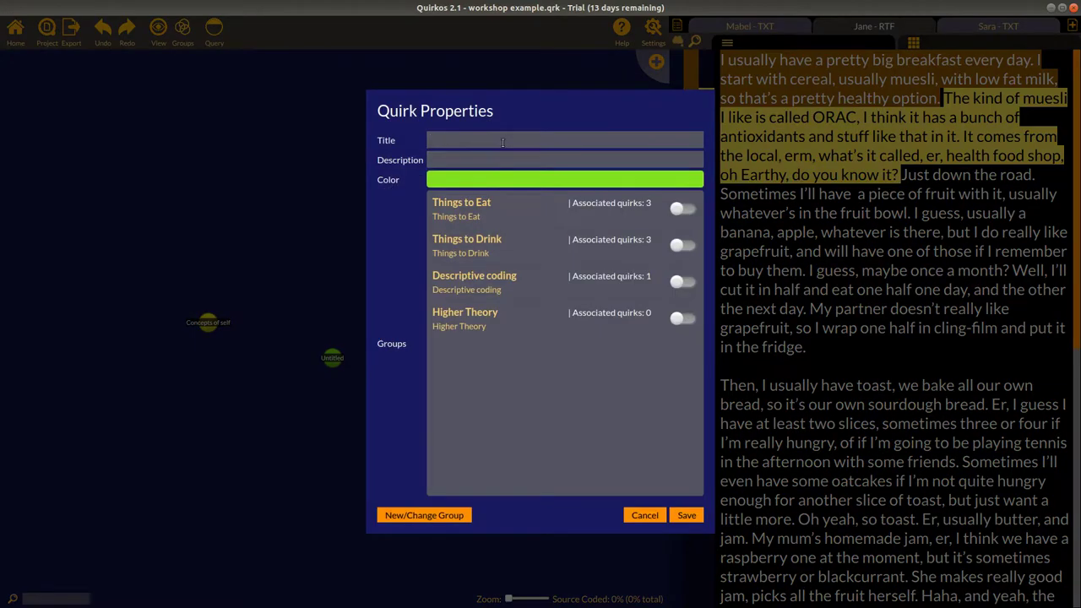
{"action": "type", "text": "Health and wellbeing"}
{"action": "left_click", "coordinate": [691, 518]}
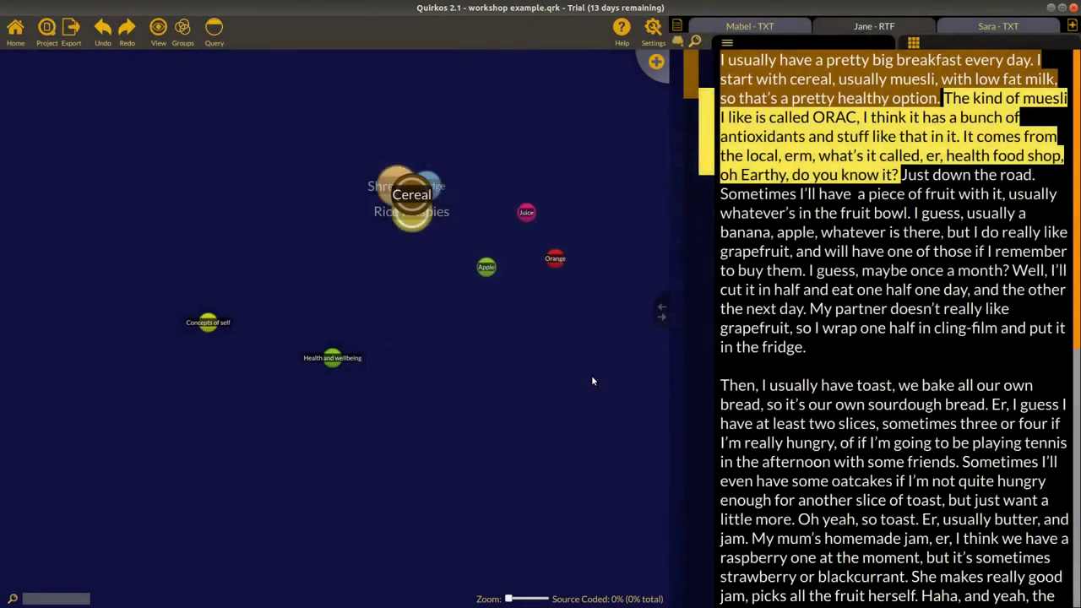
Step: Add the Health and wellbeing quirk to the Higher Theory group and save its properties
{"action": "right_click", "coordinate": [342, 363]}
{"action": "left_click", "coordinate": [360, 398]}
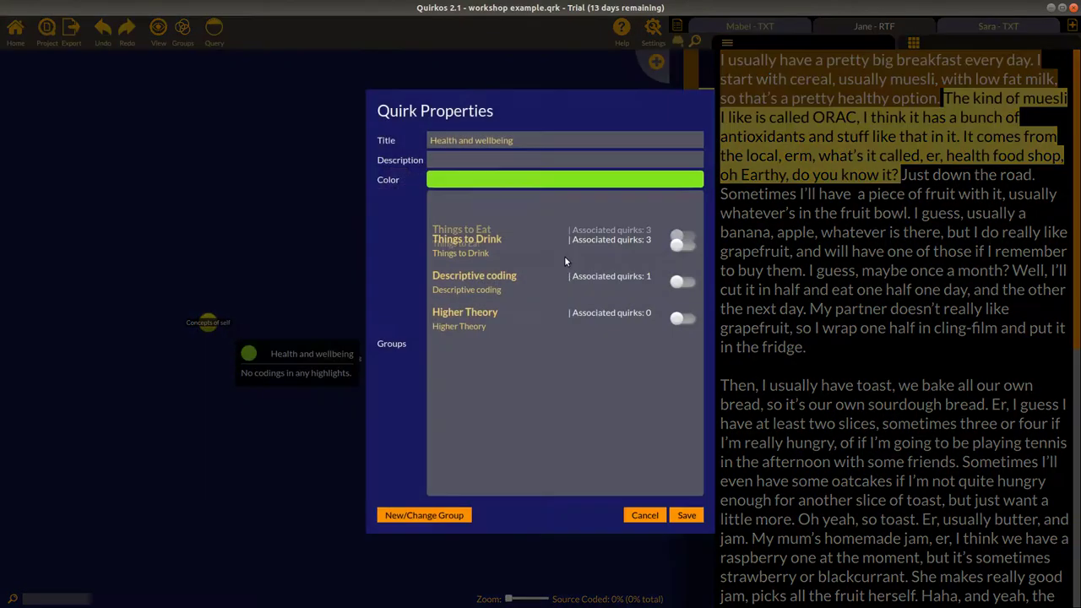
{"action": "left_click", "coordinate": [684, 319]}
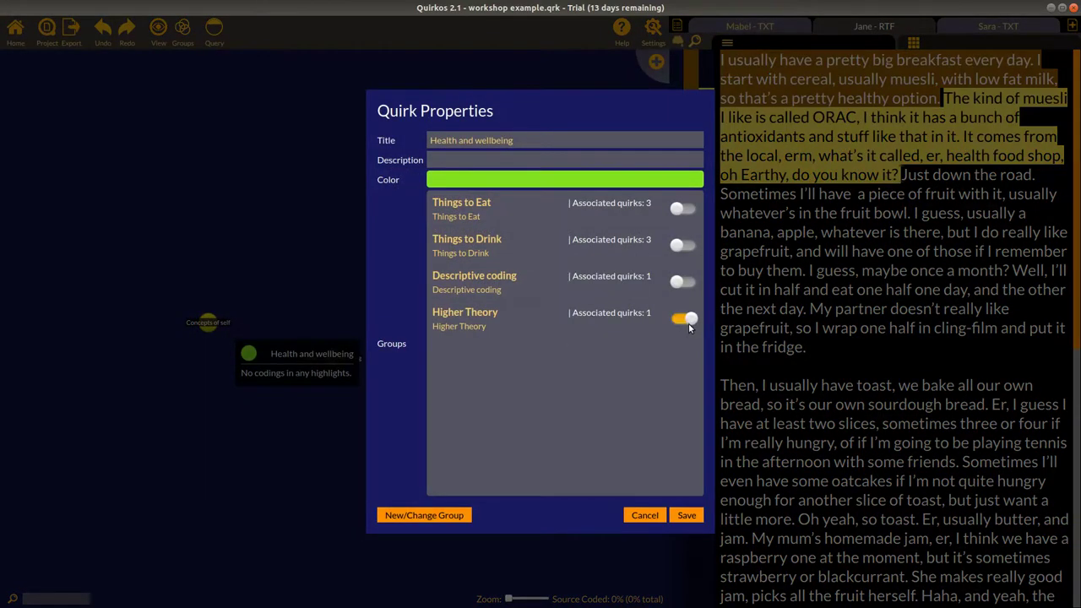
{"action": "left_click", "coordinate": [691, 517]}
Step: Add the Concepts of self quirk to the Higher Theory group and save its properties
{"action": "right_click", "coordinate": [209, 320]}
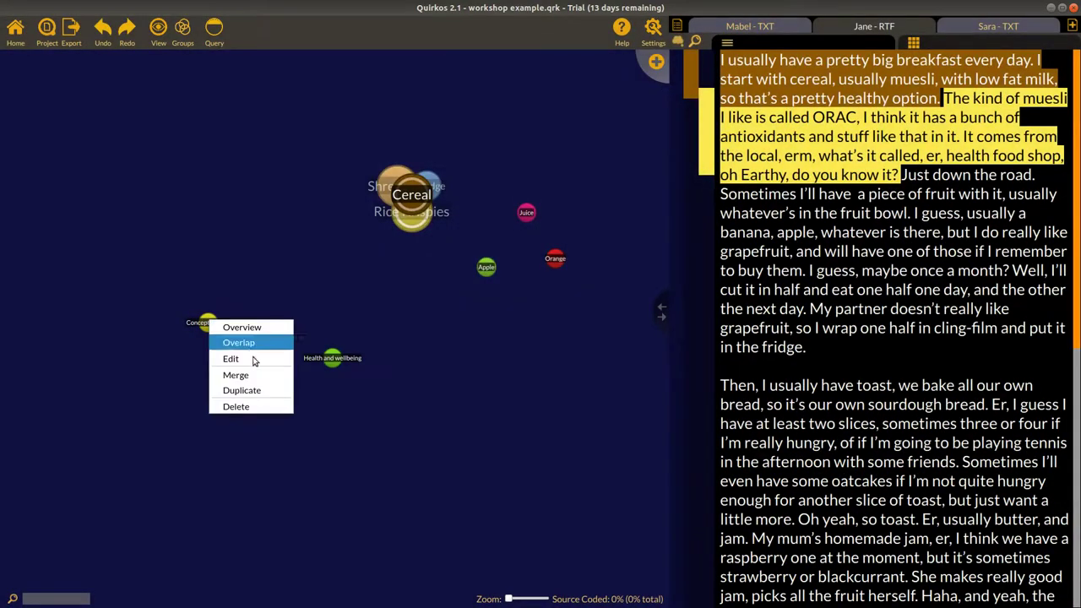
{"action": "left_click", "coordinate": [253, 361]}
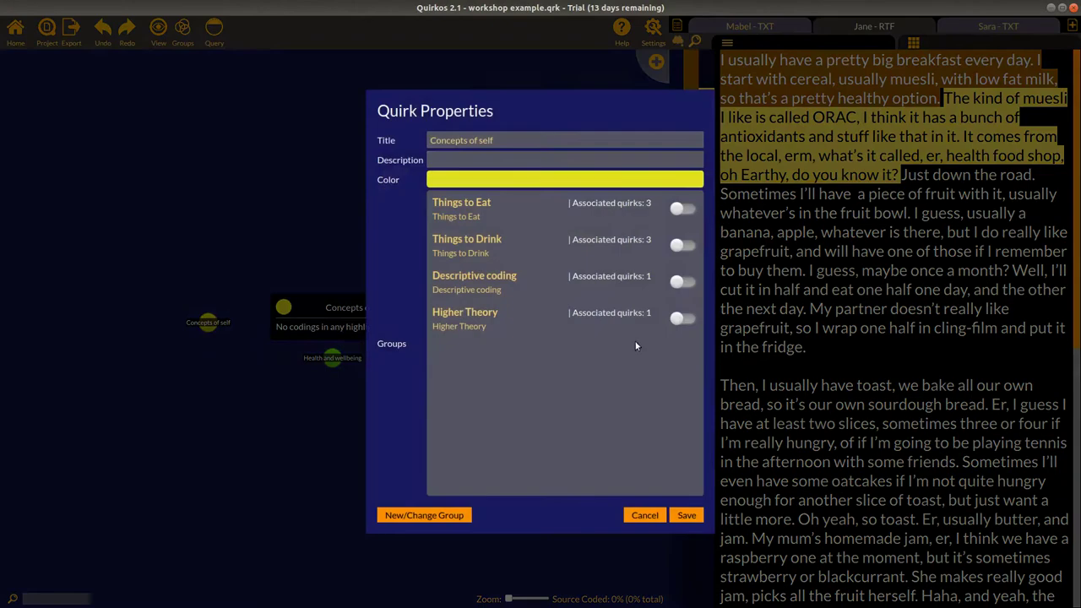
{"action": "left_click", "coordinate": [684, 319]}
{"action": "left_click", "coordinate": [688, 515]}
Step: Add the Health and wellbeing quirk to the Descriptive coding group as well and save its properties
{"action": "right_click", "coordinate": [329, 360]}
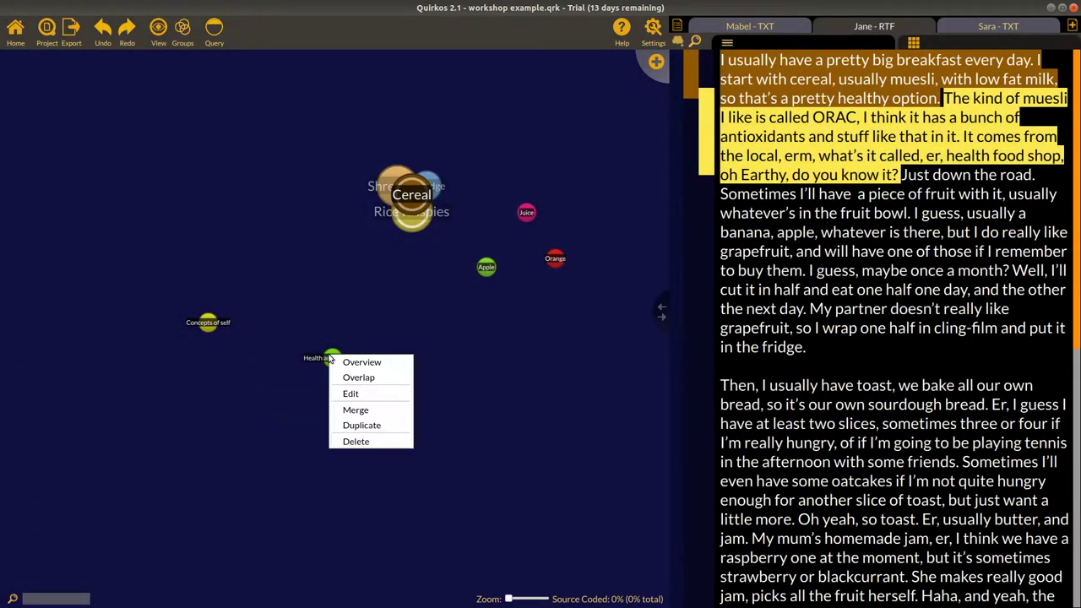
{"action": "left_click", "coordinate": [357, 394]}
{"action": "left_click", "coordinate": [680, 282]}
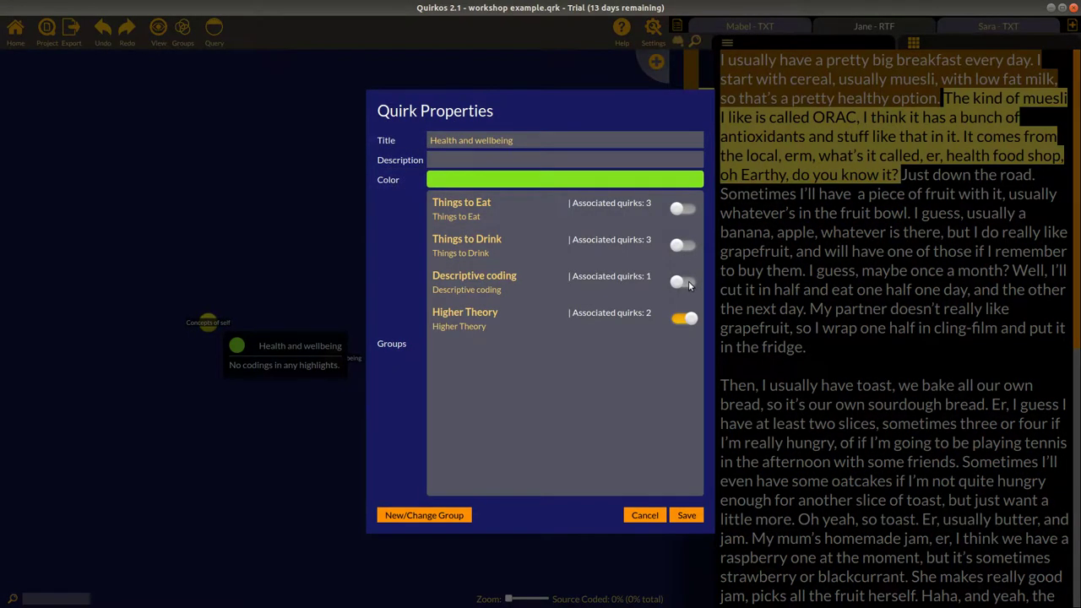
{"action": "left_click", "coordinate": [687, 515]}
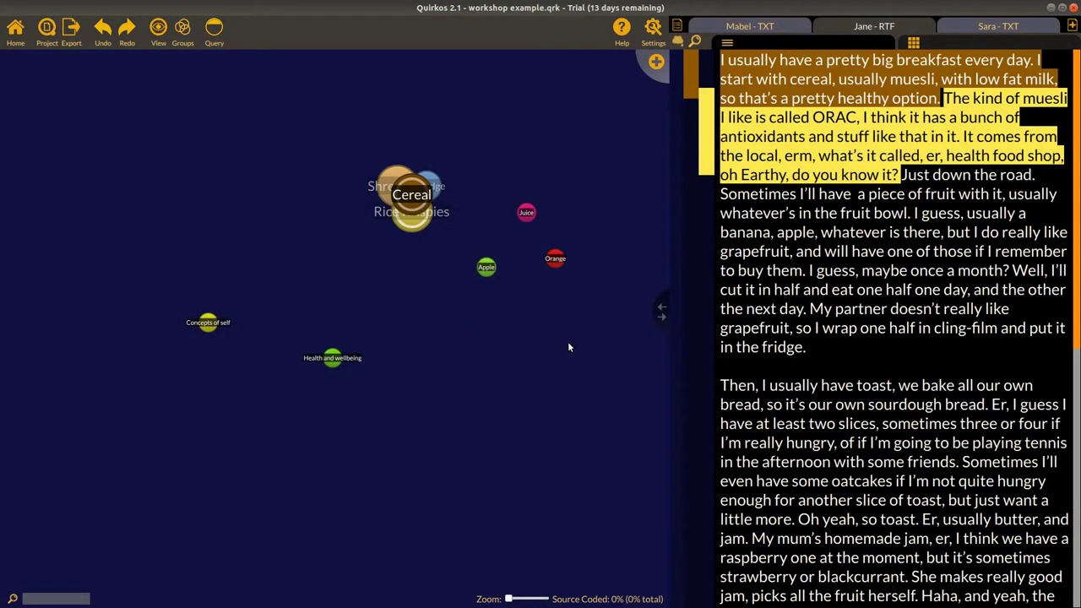
Step: Filter the canvas to the Higher Theory group, include Descriptive coding too, and leave only Descriptive coding active
{"action": "left_click", "coordinate": [182, 40]}
{"action": "left_click", "coordinate": [223, 109]}
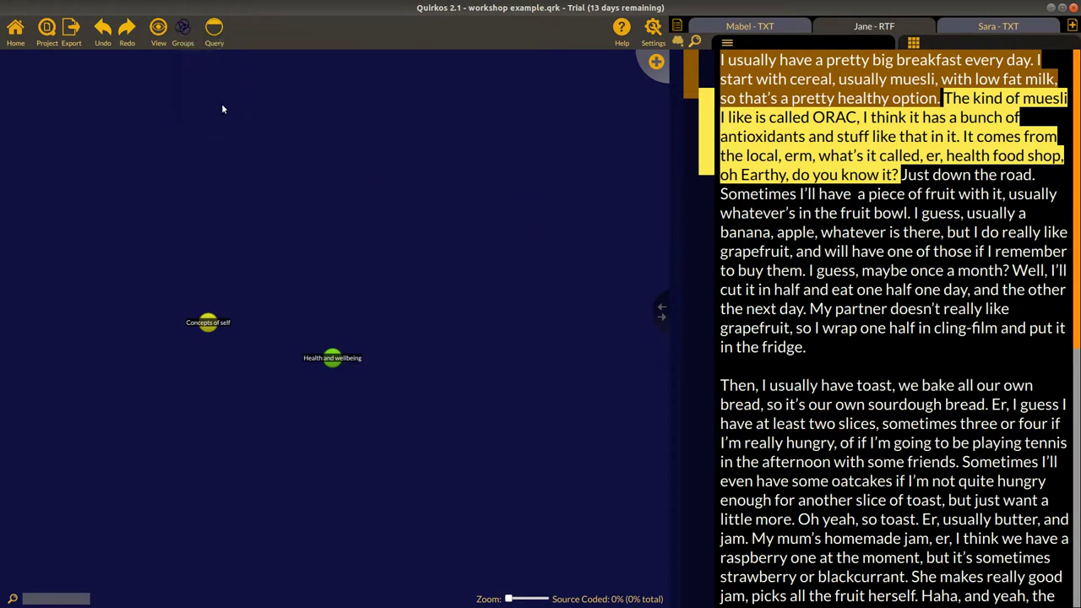
{"action": "left_click", "coordinate": [191, 42]}
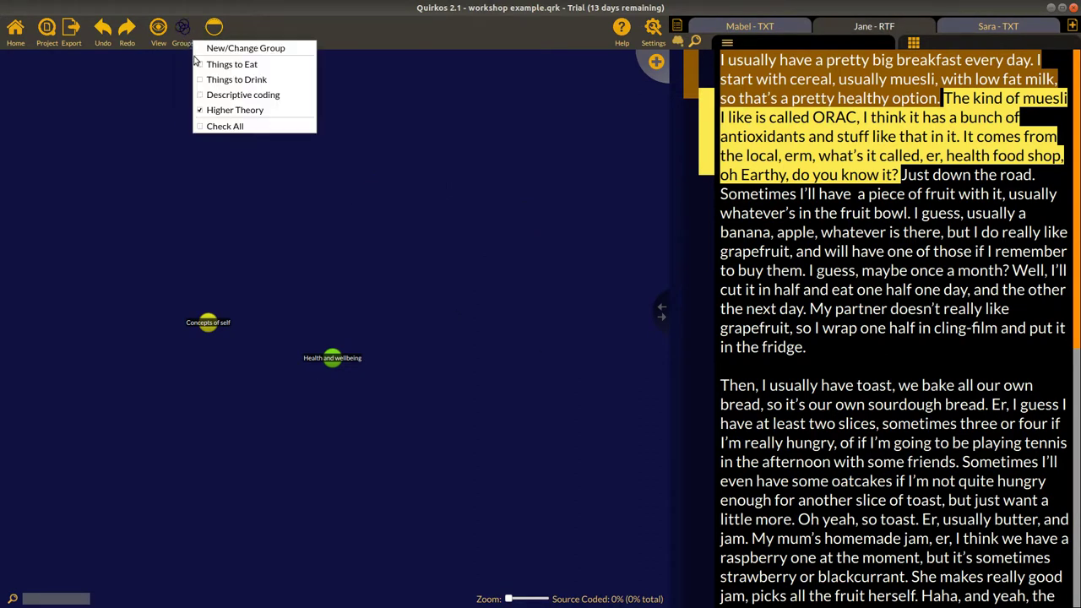
{"action": "left_click", "coordinate": [231, 98]}
{"action": "left_click", "coordinate": [191, 42]}
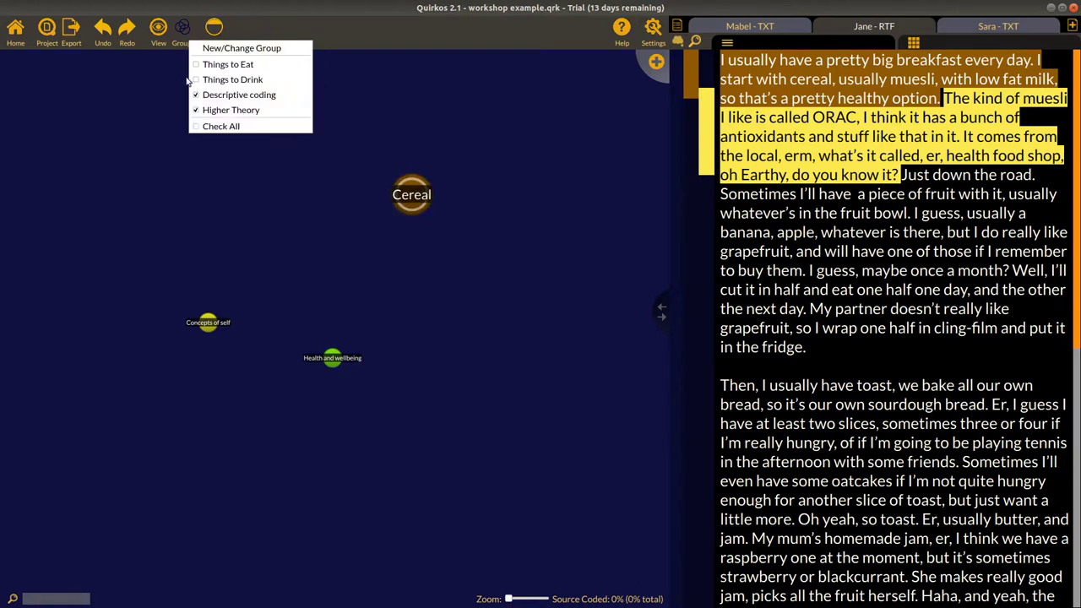
{"action": "left_click", "coordinate": [213, 110]}
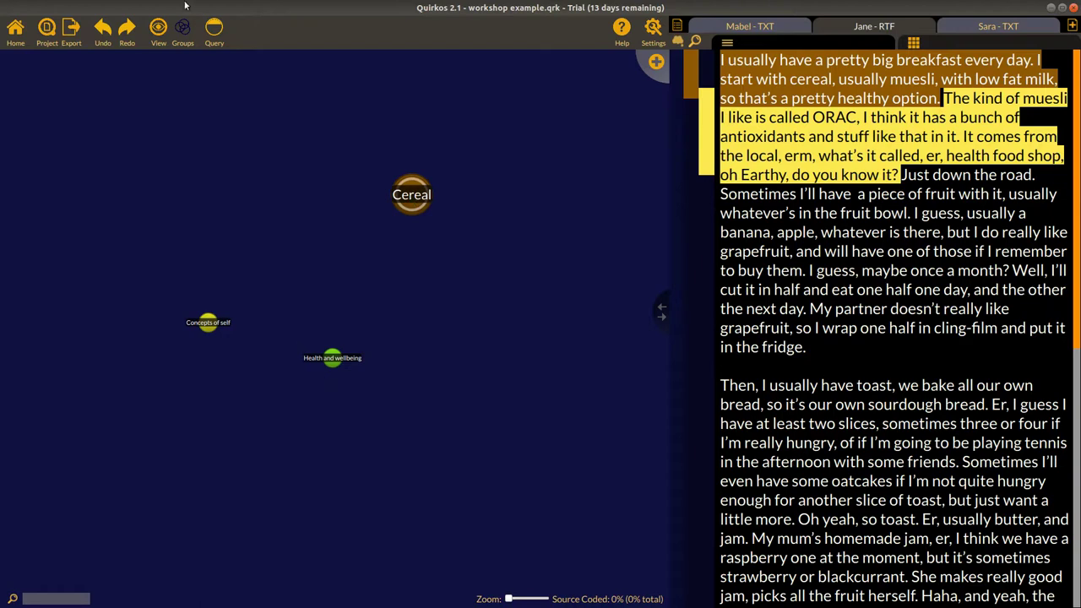
Step: Activate all quirk groups, view the group list without editing it, and deactivate all groups to remove the filter
{"action": "left_click", "coordinate": [187, 35]}
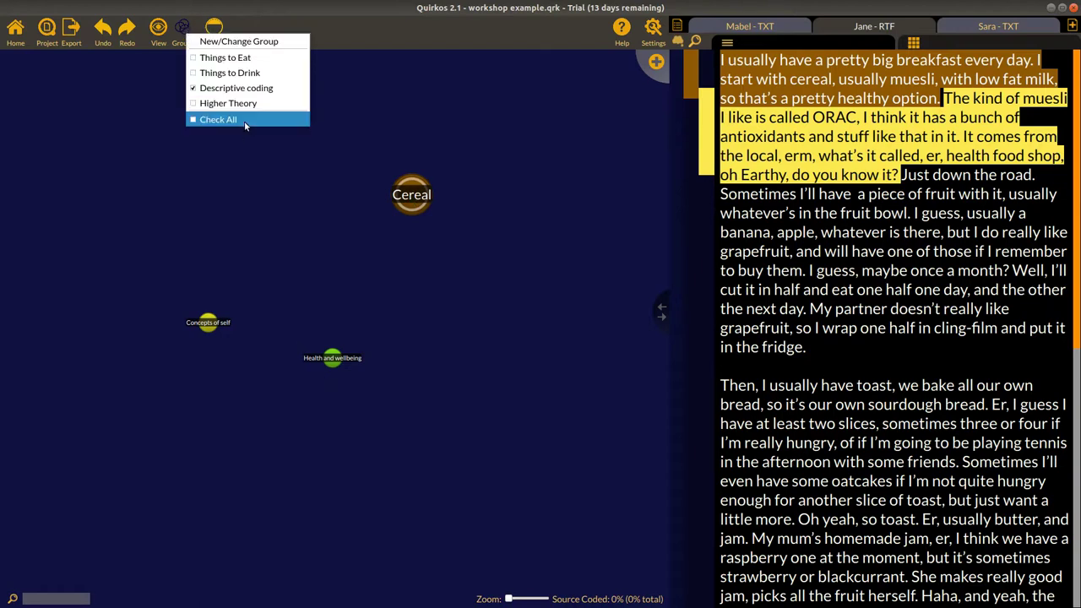
{"action": "left_click", "coordinate": [244, 121]}
{"action": "left_click", "coordinate": [189, 40]}
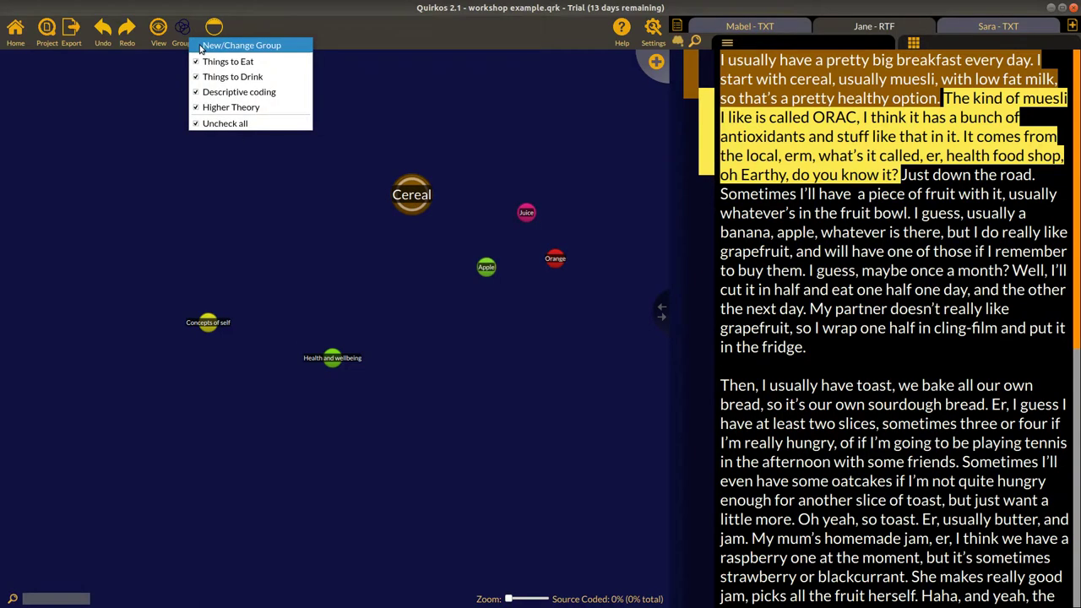
{"action": "left_click", "coordinate": [242, 45]}
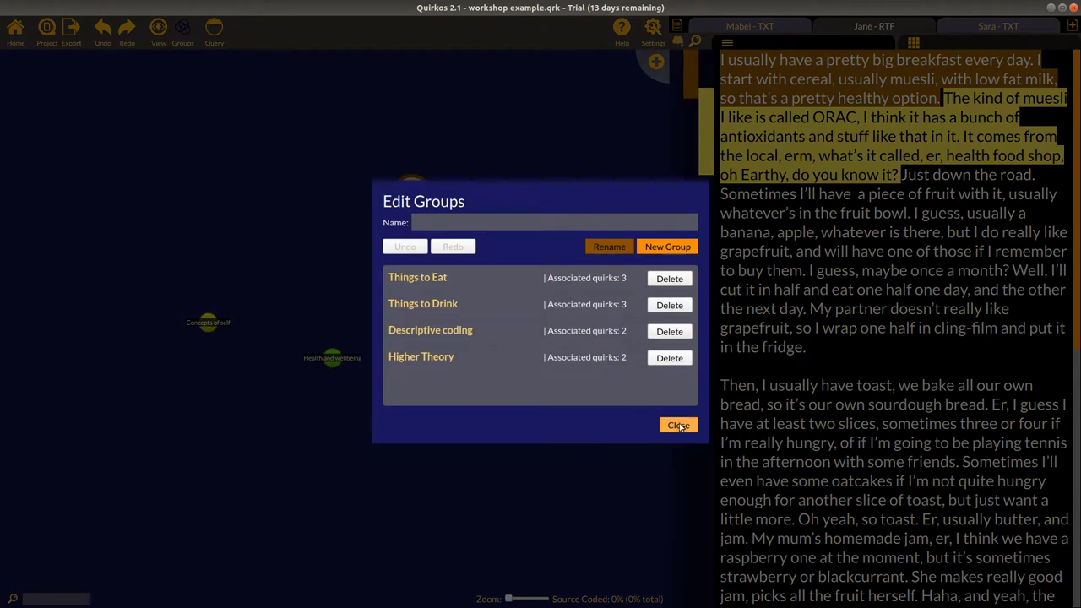
{"action": "left_click", "coordinate": [679, 426]}
{"action": "left_click", "coordinate": [180, 32]}
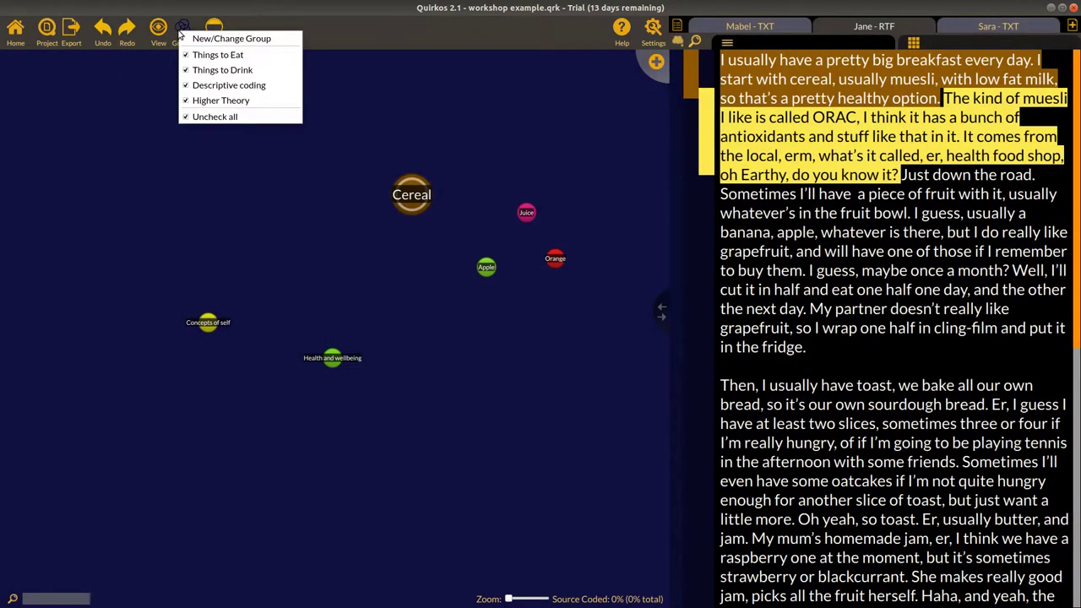
{"action": "left_click", "coordinate": [223, 117]}
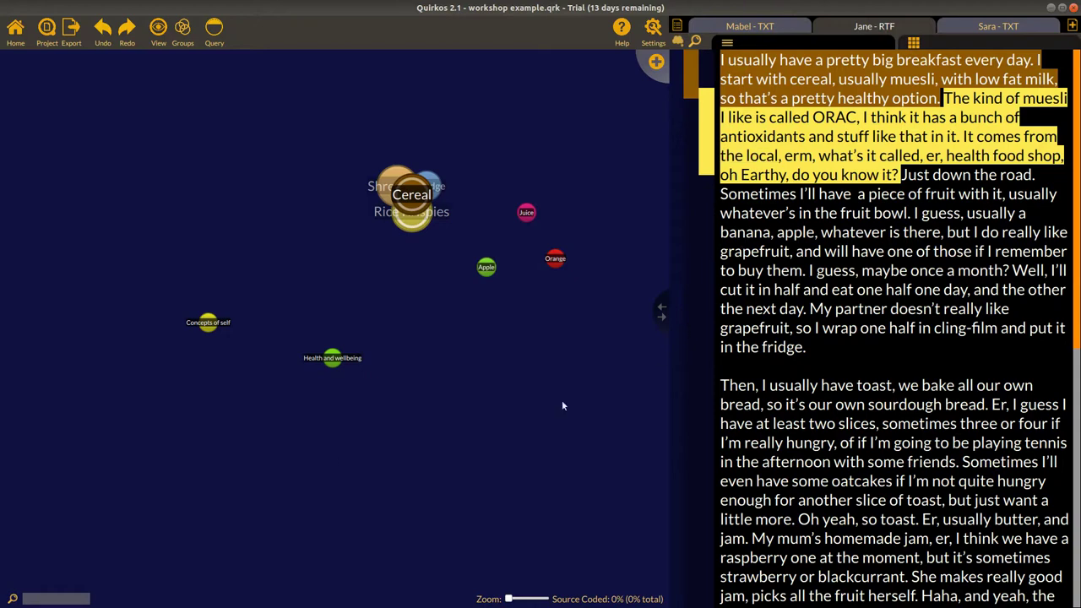
Step: Search the sources for "cereal" and code the result "Most of the time my cereal ends up forgotten and soggy," to the Cereal quirk
{"action": "left_click", "coordinate": [698, 38]}
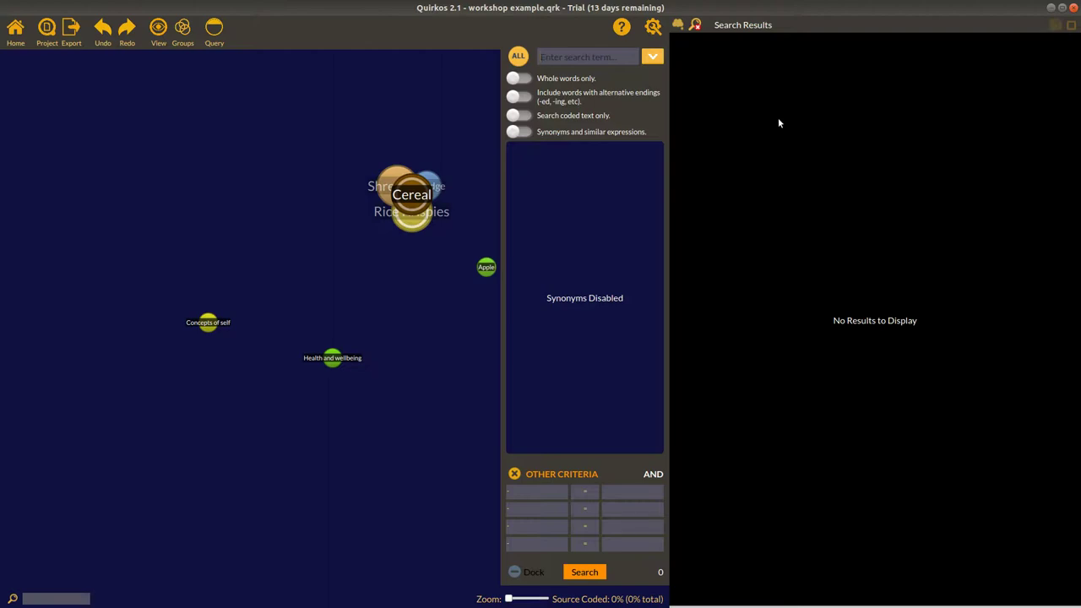
{"action": "type", "text": "cereal"}
{"action": "key", "text": "Return"}
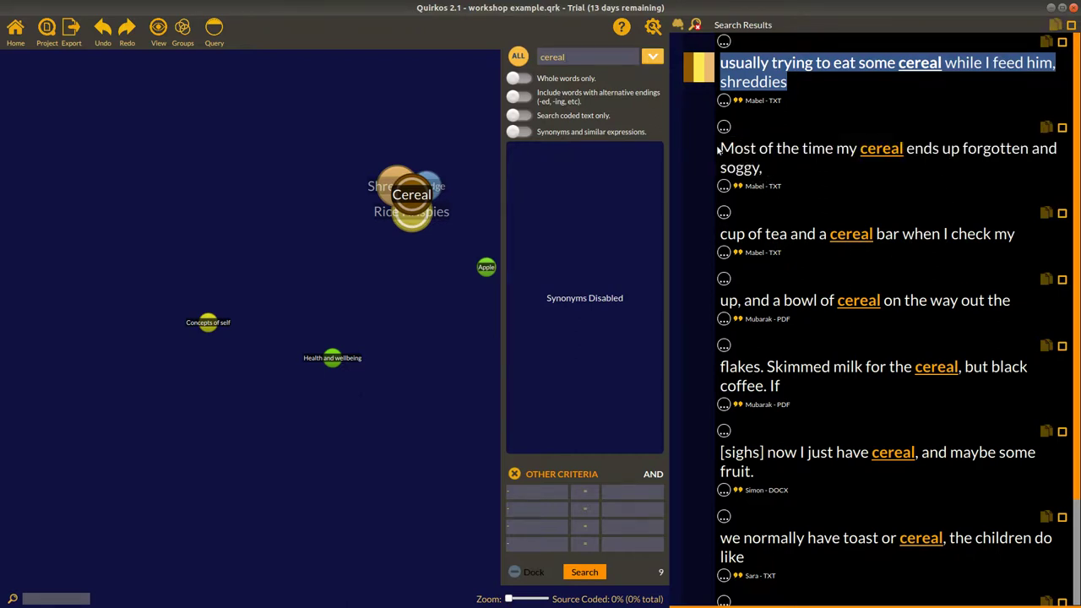
{"action": "left_click_drag", "start_coordinate": [722, 153], "coordinate": [427, 188]}
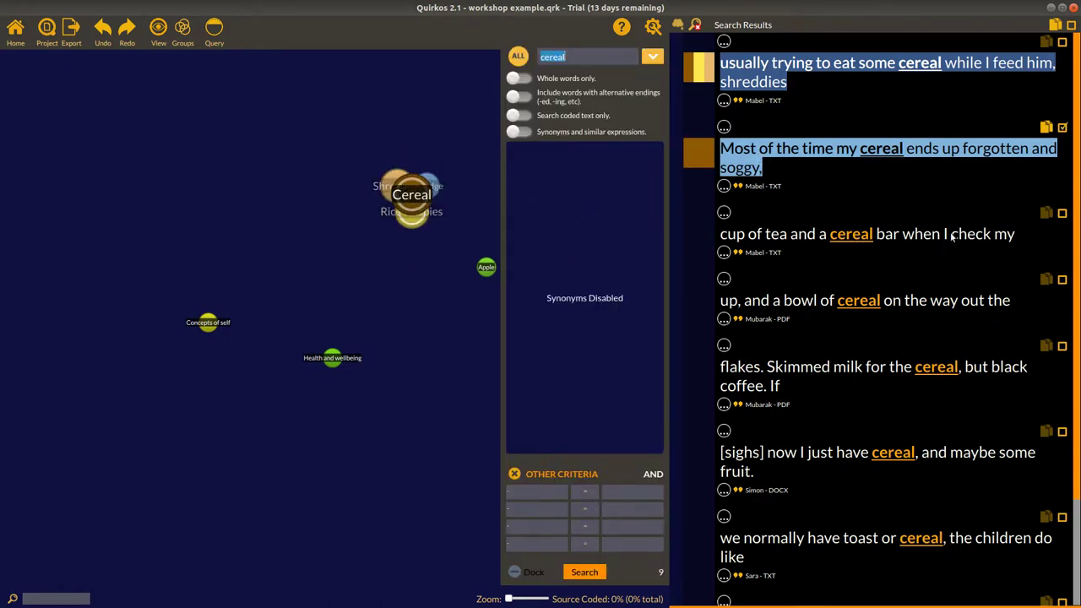
Step: Expand the cereal bar result's context and code the sentence from "After I drop them off" to "check my emails." to the Cereal quirk
{"action": "left_click", "coordinate": [723, 216]}
{"action": "left_click", "coordinate": [723, 214]}
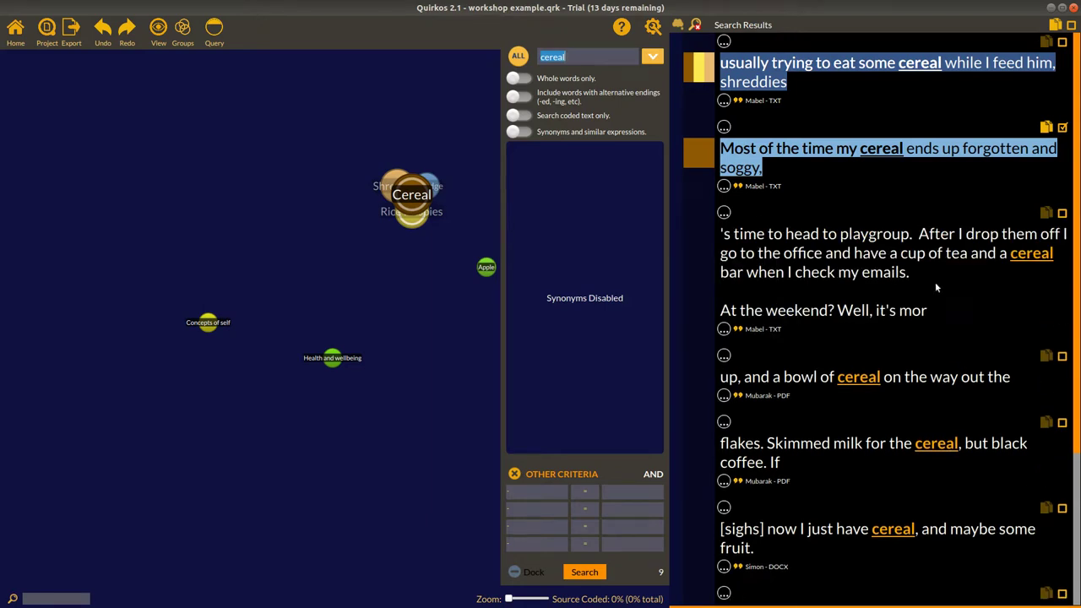
{"action": "left_click_drag", "start_coordinate": [918, 237], "coordinate": [911, 275]}
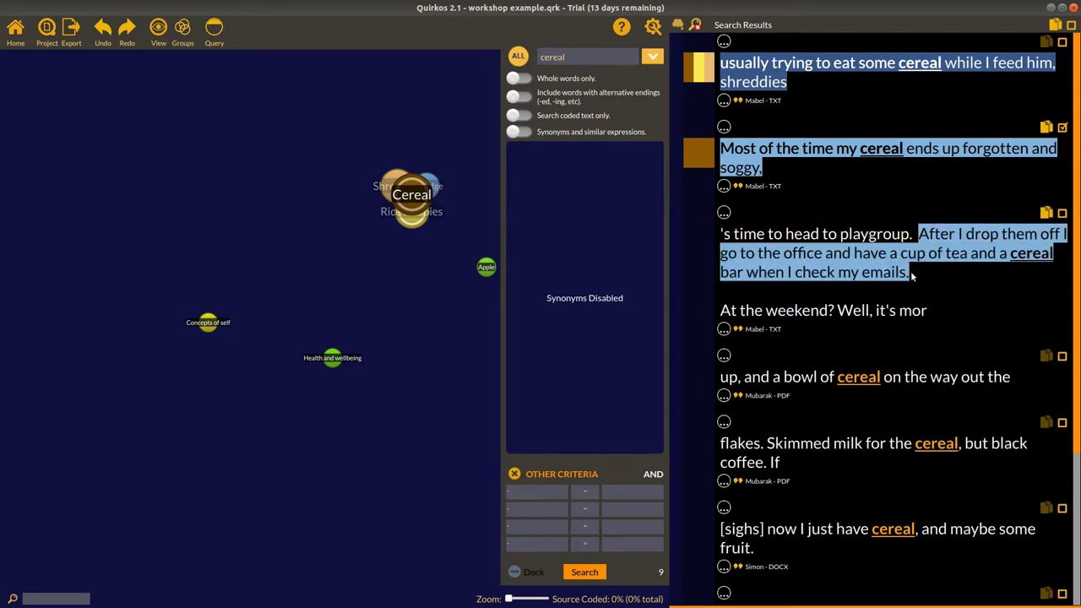
{"action": "mouse_move", "coordinate": [662, 283]}
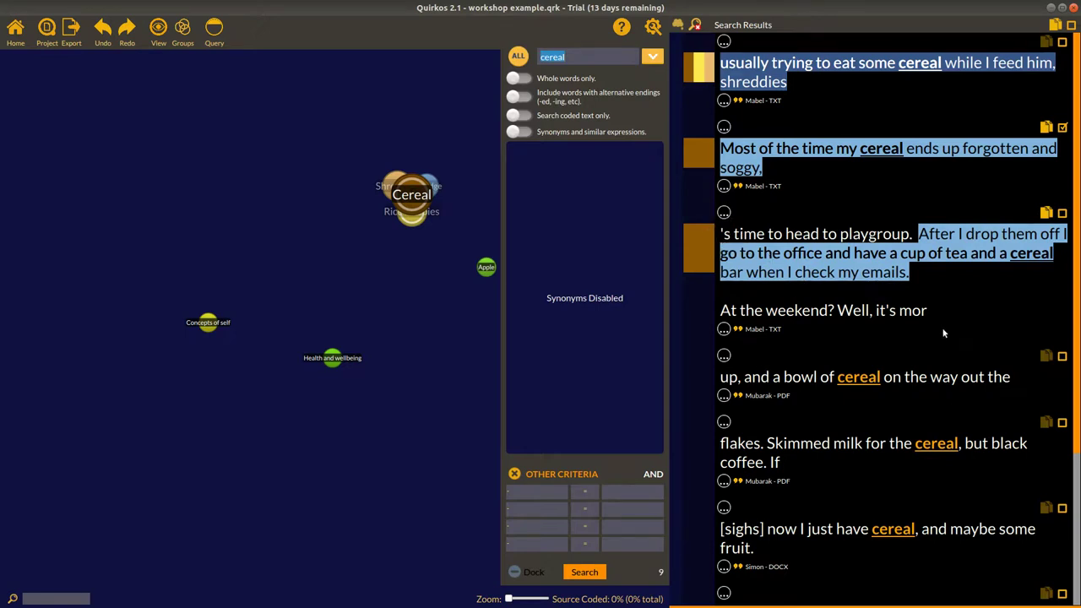
{"action": "scroll", "coordinate": [978, 271], "scroll_direction": "down", "scroll_amount": 1}
{"action": "scroll", "coordinate": [977, 271], "scroll_direction": "down", "scroll_amount": 3}
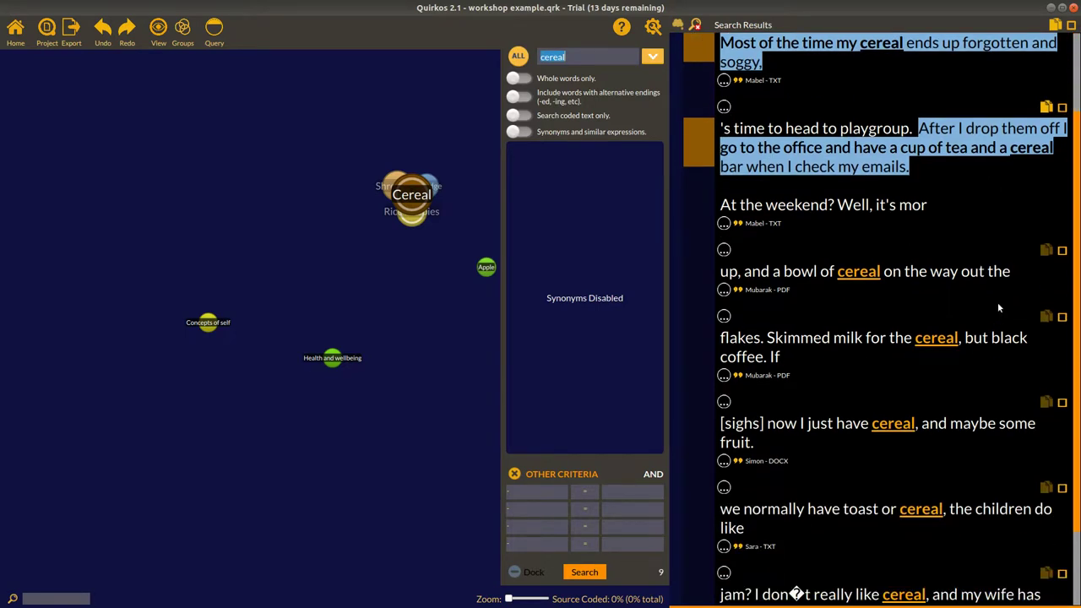
{"action": "scroll", "coordinate": [1000, 310], "scroll_direction": "down", "scroll_amount": 2}
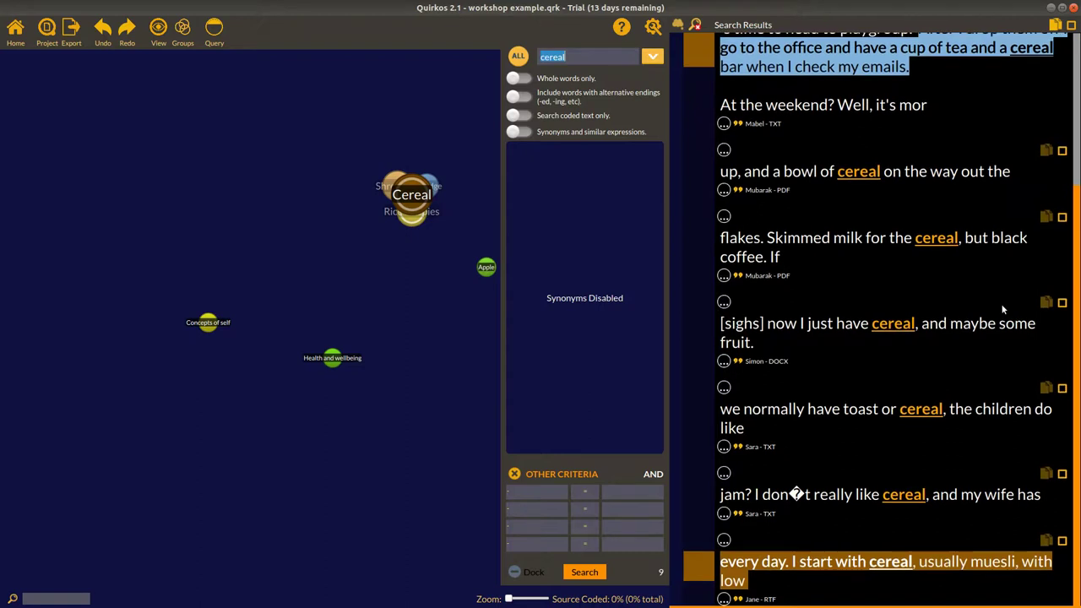
{"action": "scroll", "coordinate": [1005, 308], "scroll_direction": "up", "scroll_amount": 4}
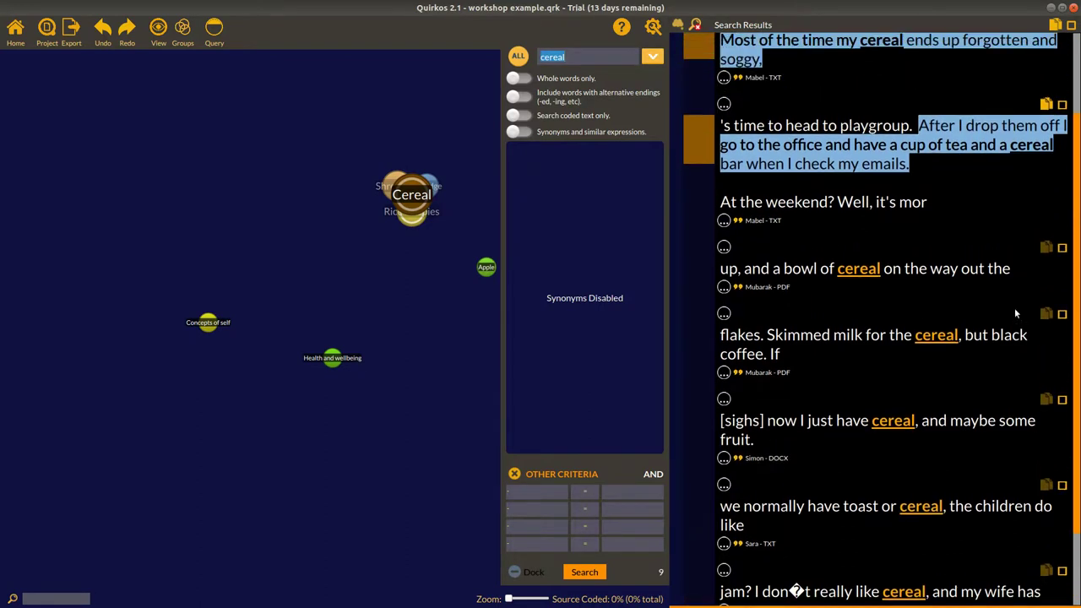
Step: Enable synonyms for the "cereal" search, include "food grain" and "grain", and run the search
{"action": "scroll", "coordinate": [1011, 314], "scroll_direction": "up", "scroll_amount": 1}
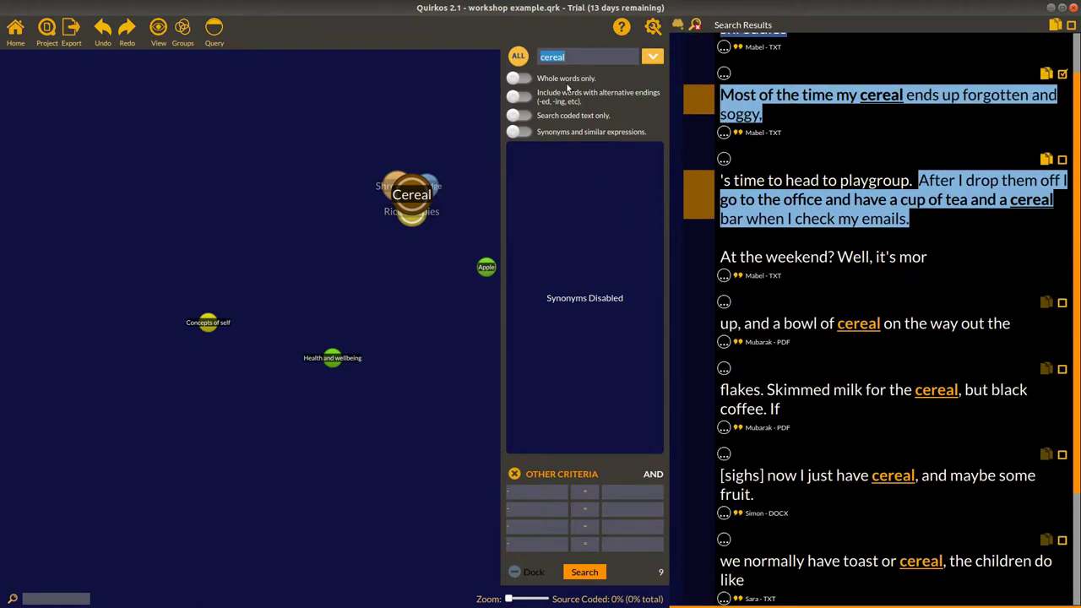
{"action": "left_click", "coordinate": [528, 132]}
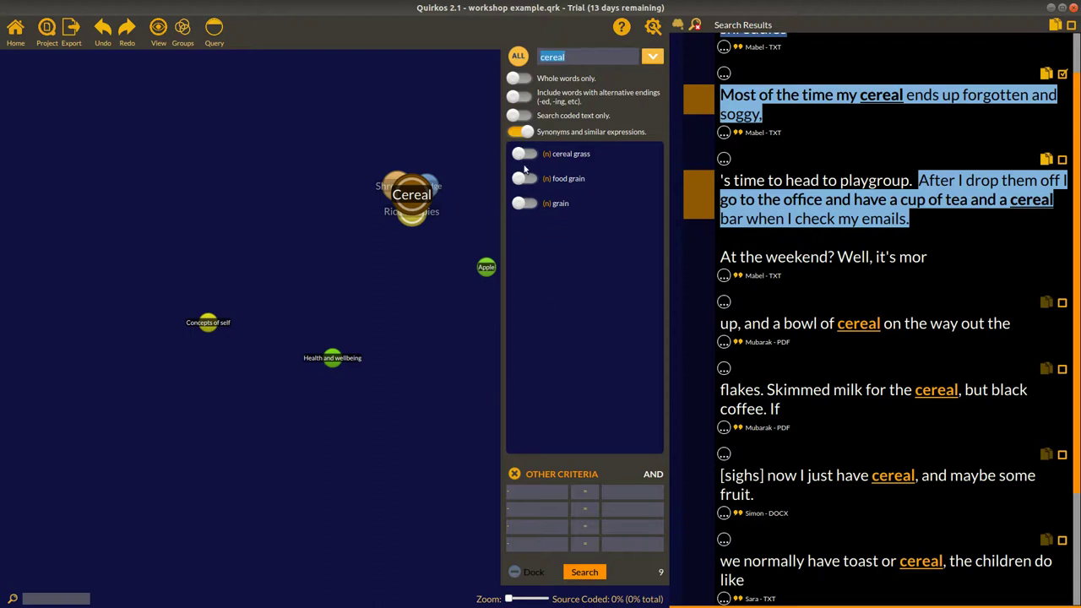
{"action": "left_click", "coordinate": [525, 204]}
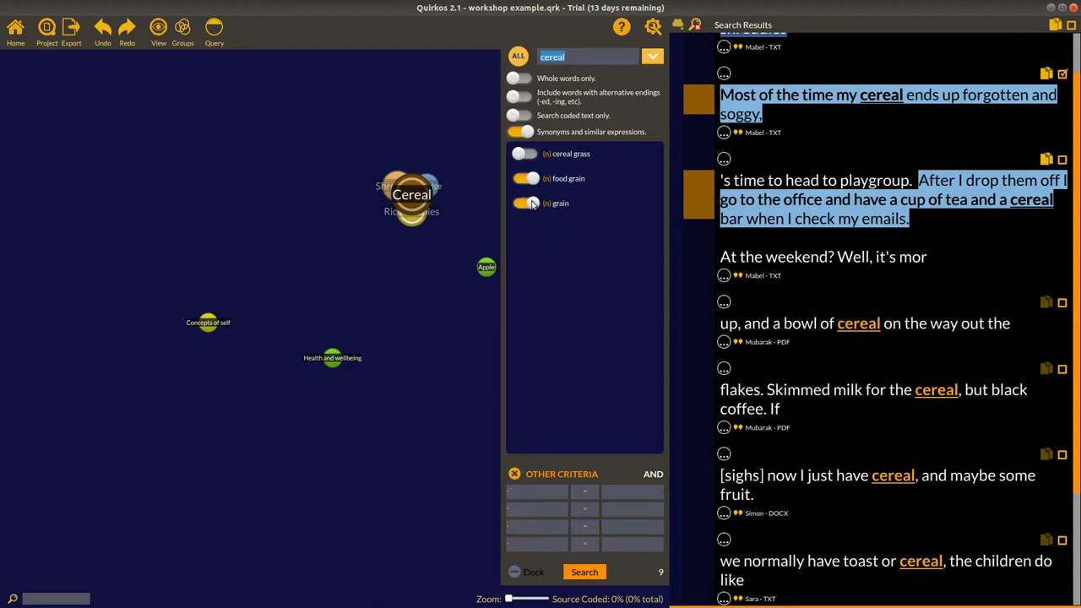
{"action": "left_click", "coordinate": [585, 571]}
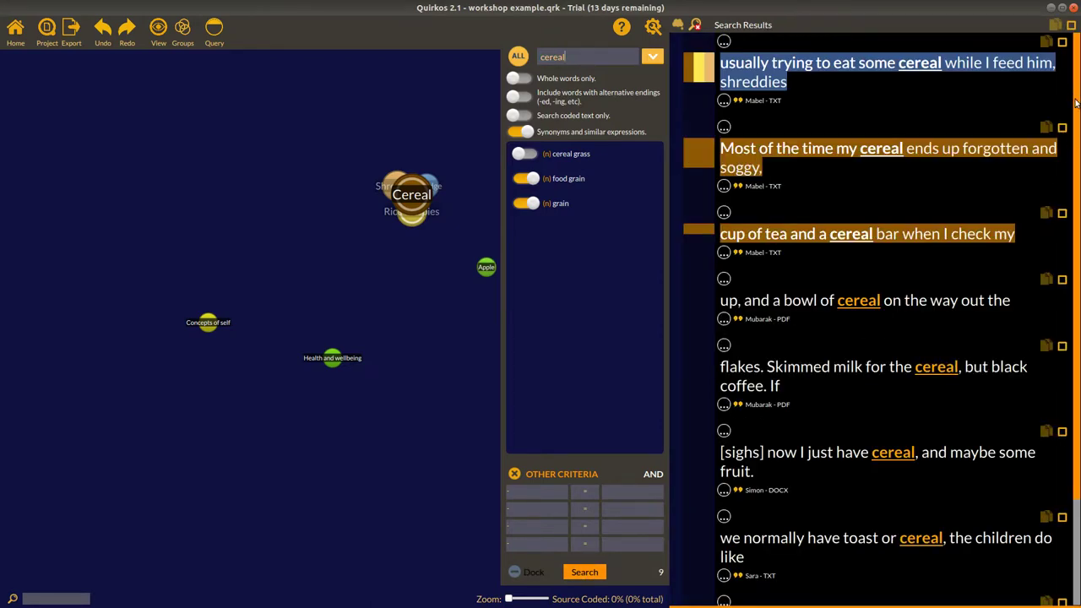
{"action": "scroll", "coordinate": [1076, 212], "scroll_direction": "down", "scroll_amount": 3}
{"action": "scroll", "coordinate": [1068, 49], "scroll_direction": "up", "scroll_amount": 3}
Step: Compare the "cereal" results for the single source with those for all sources, and view the previous search terms
{"action": "left_click", "coordinate": [518, 57]}
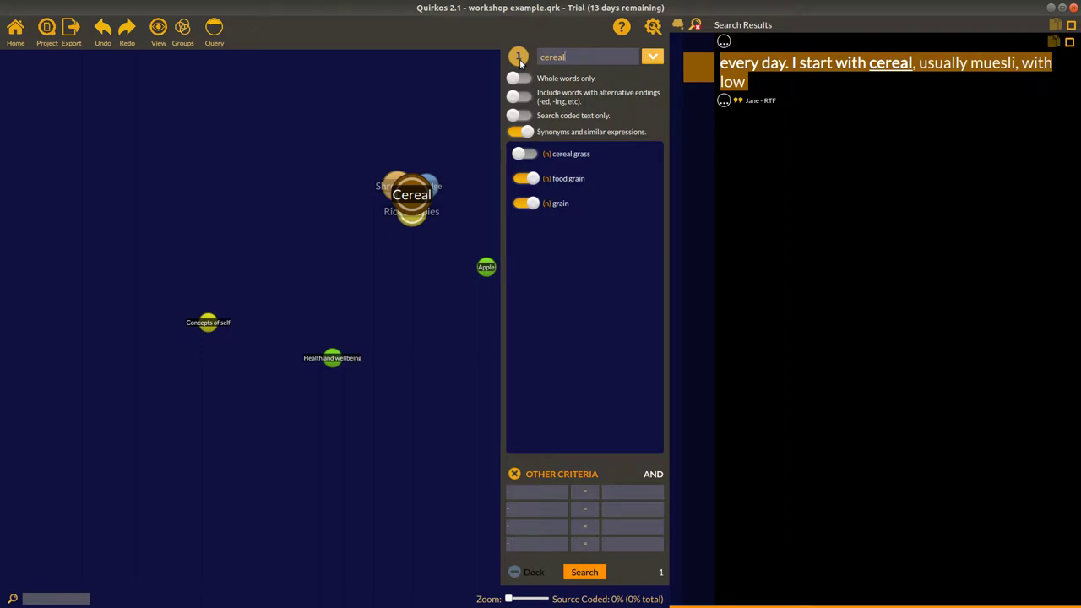
{"action": "left_click", "coordinate": [518, 58]}
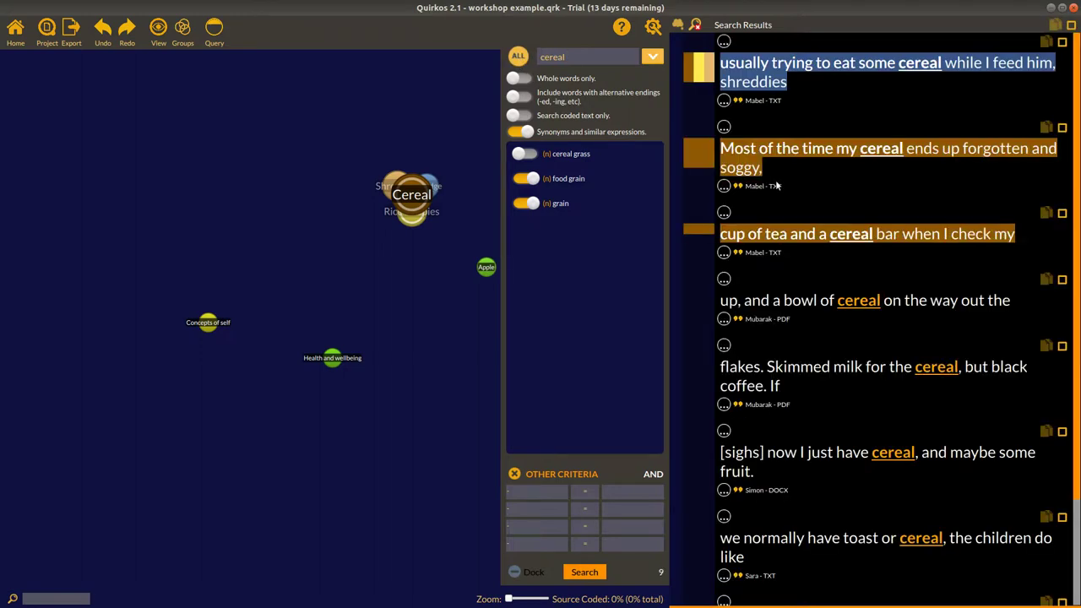
{"action": "left_click", "coordinate": [658, 59]}
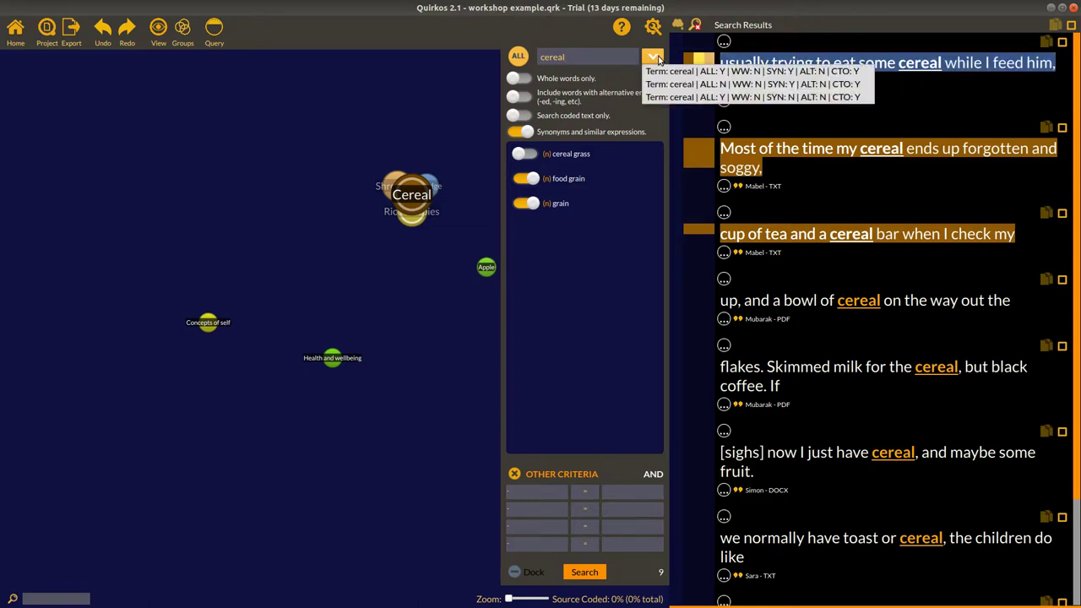
{"action": "left_click", "coordinate": [608, 84]}
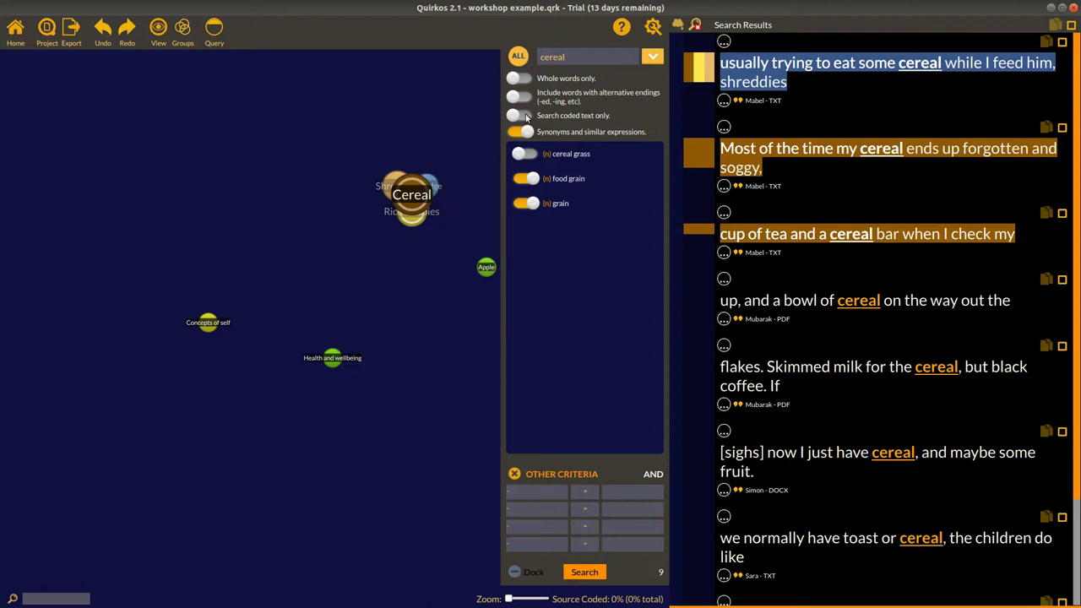
Step: Rerun the "cereal" search limited to coded text only, with the extra criterion Age = 22
{"action": "left_click", "coordinate": [525, 116]}
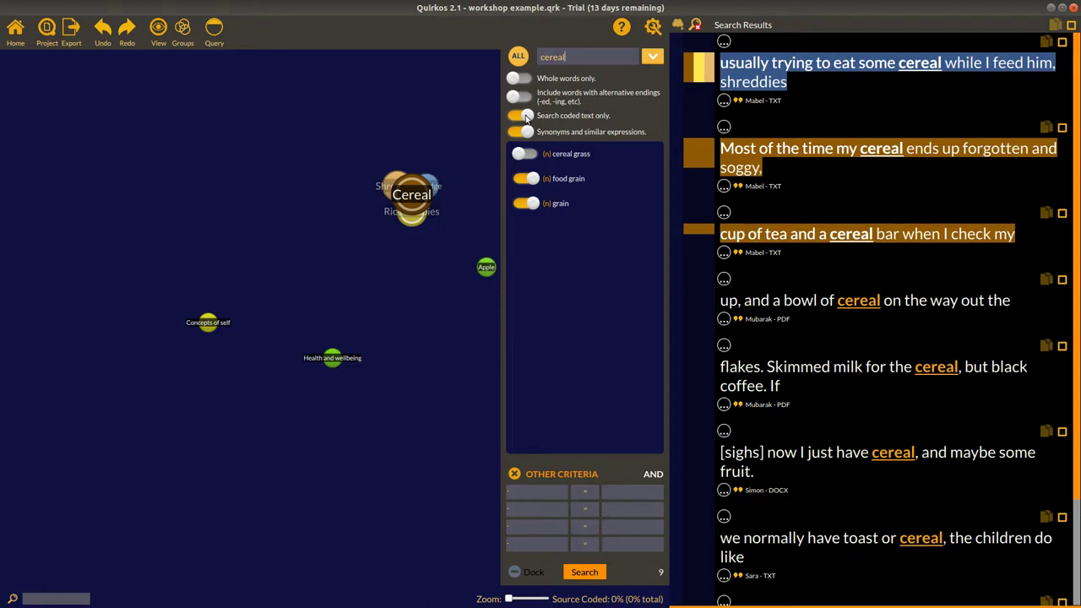
{"action": "left_click", "coordinate": [596, 576]}
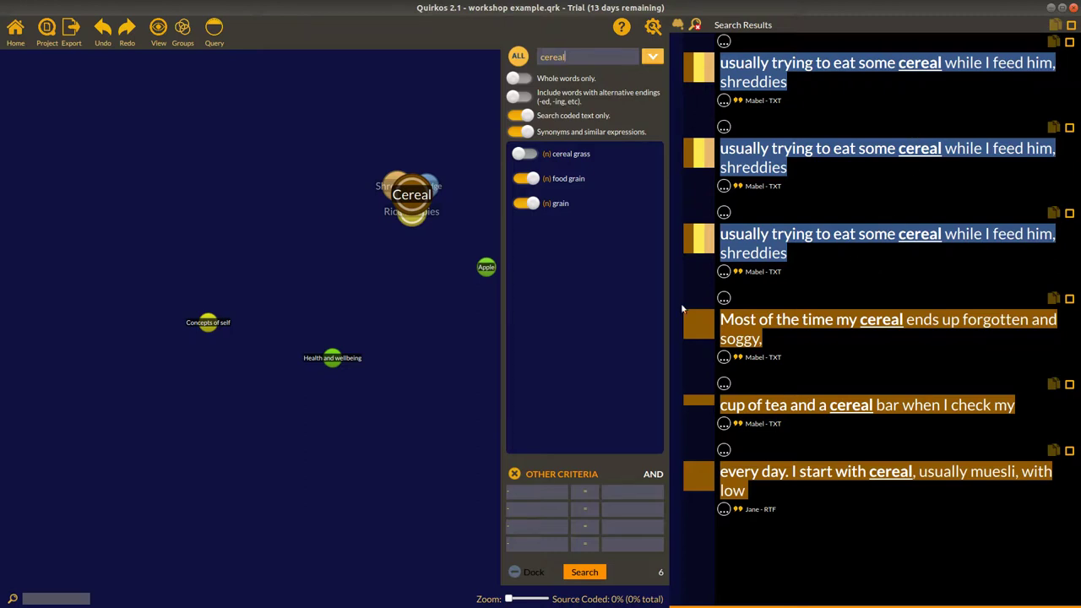
{"action": "left_click", "coordinate": [540, 493]}
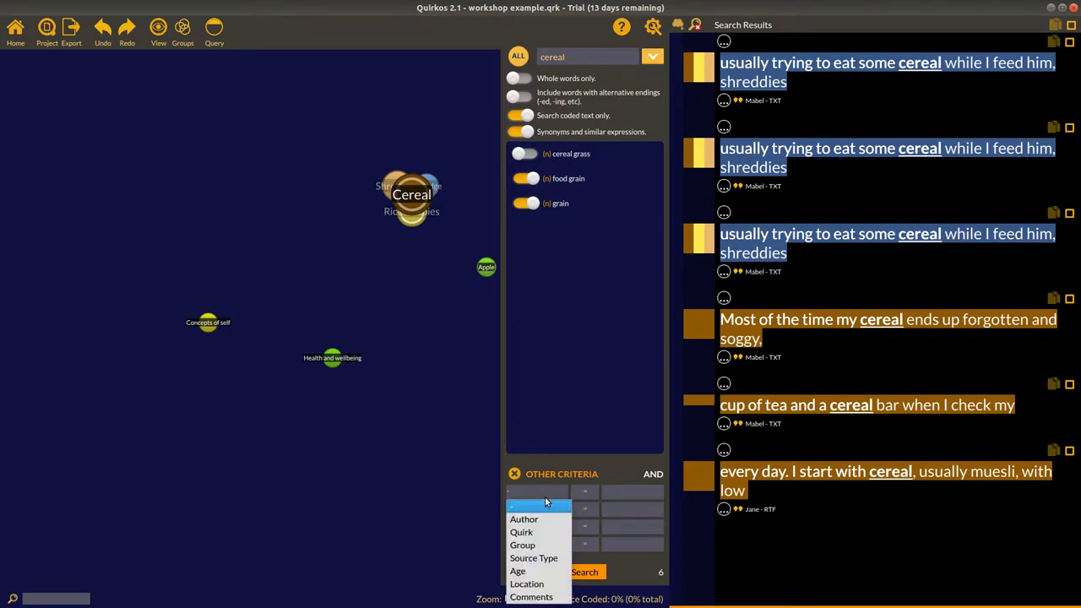
{"action": "left_click", "coordinate": [547, 573]}
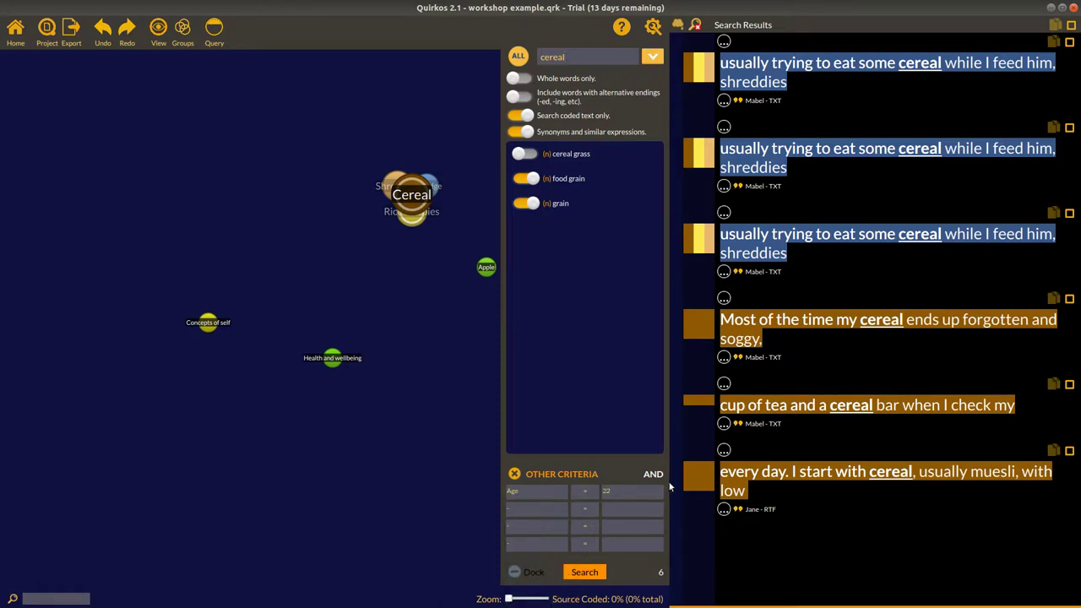
{"action": "left_click", "coordinate": [595, 574]}
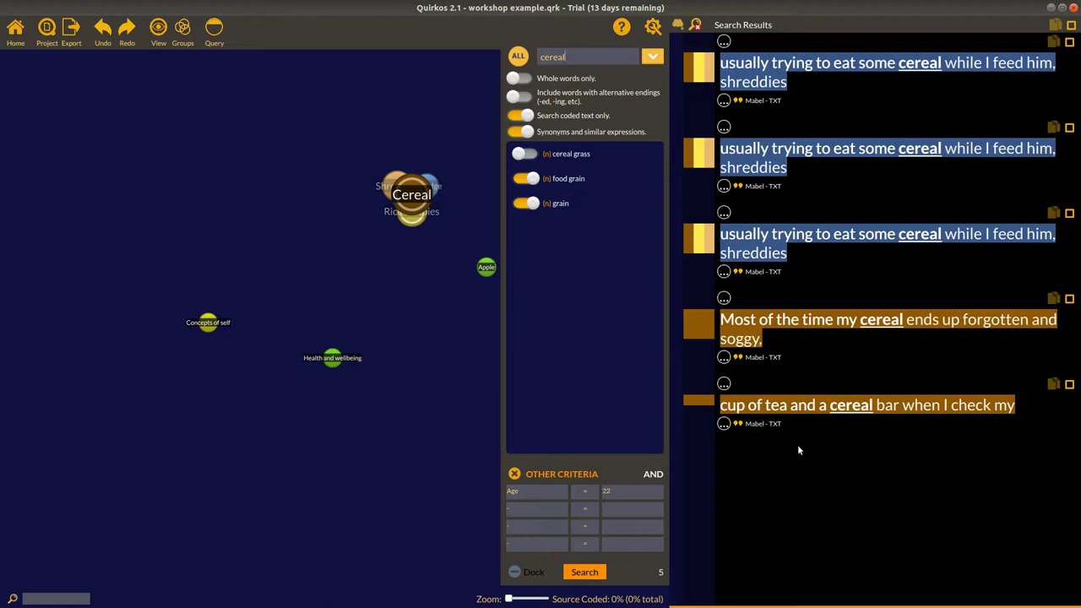
Step: Leave the search results for the RTF source text and show the memo column beside it
{"action": "left_click", "coordinate": [697, 28]}
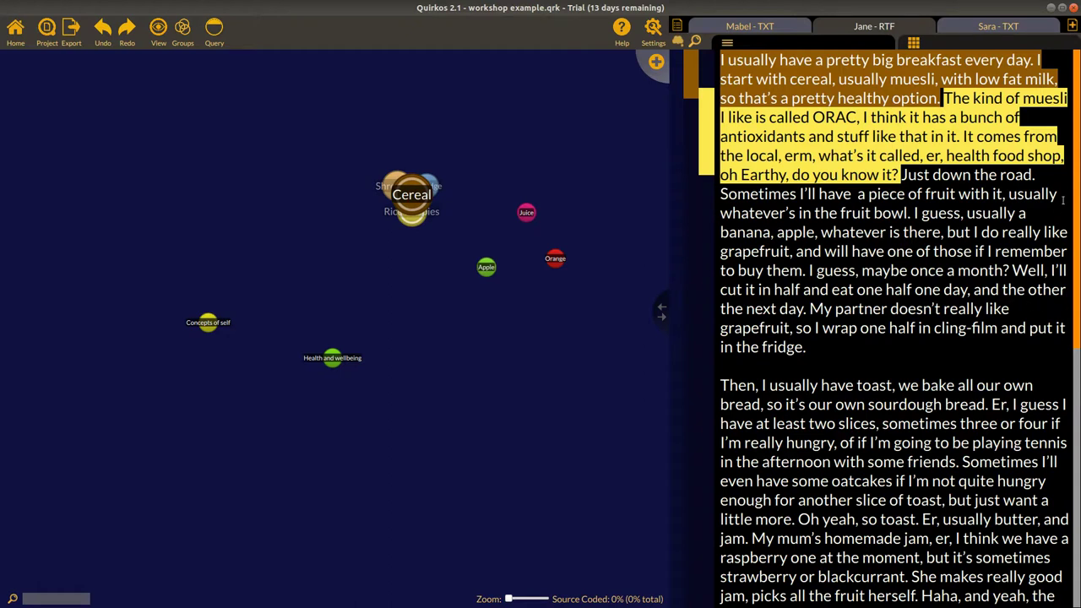
{"action": "scroll", "coordinate": [1077, 179], "scroll_direction": "down", "scroll_amount": 8}
{"action": "scroll", "coordinate": [1078, 179], "scroll_direction": "up", "scroll_amount": 8}
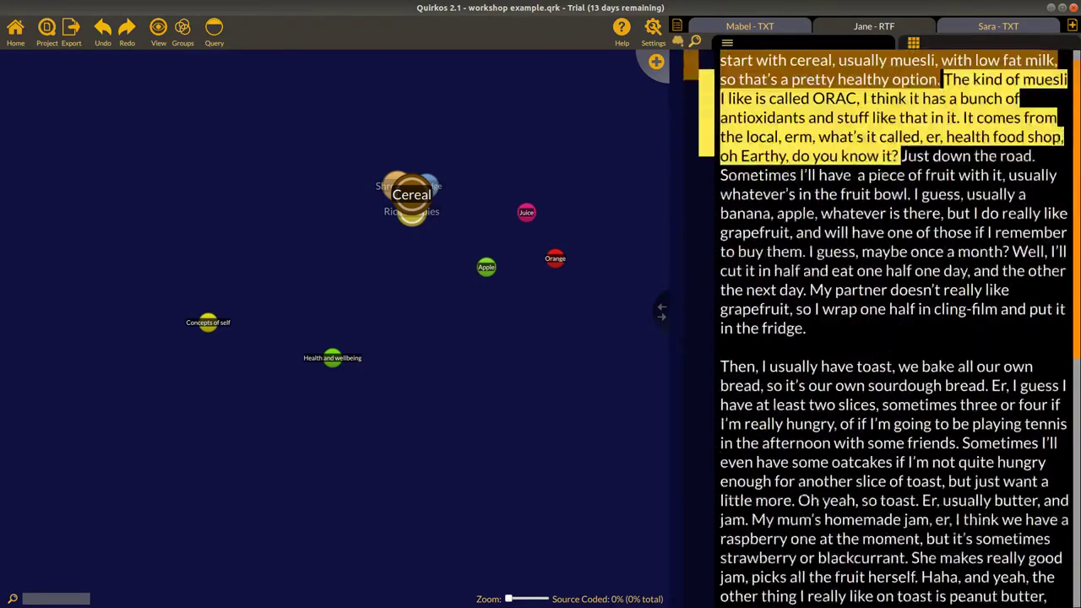
{"action": "scroll", "coordinate": [895, 329], "scroll_direction": "up", "scroll_amount": 1}
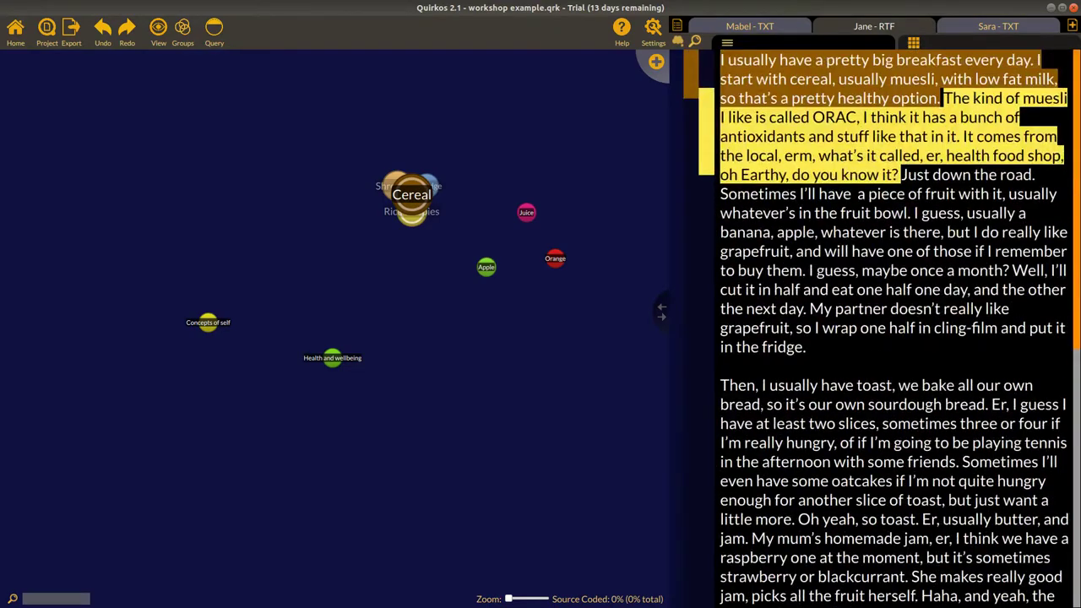
{"action": "left_click", "coordinate": [676, 45]}
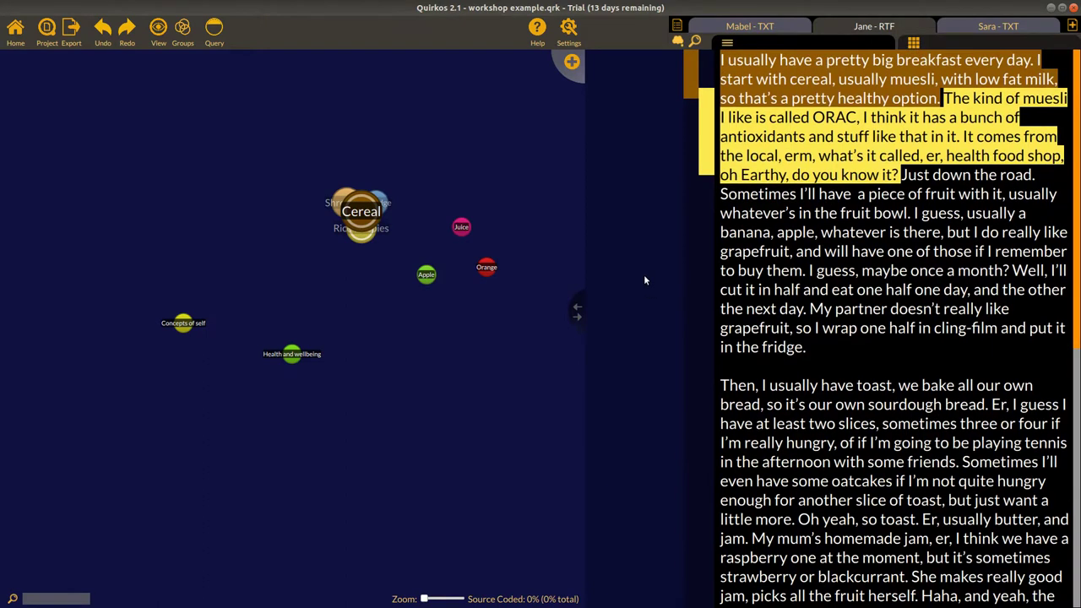
Step: Attach the memo "This is about her husband" to the sentence about the partner not liking grapefruit
{"action": "left_click_drag", "start_coordinate": [810, 309], "coordinate": [824, 361]}
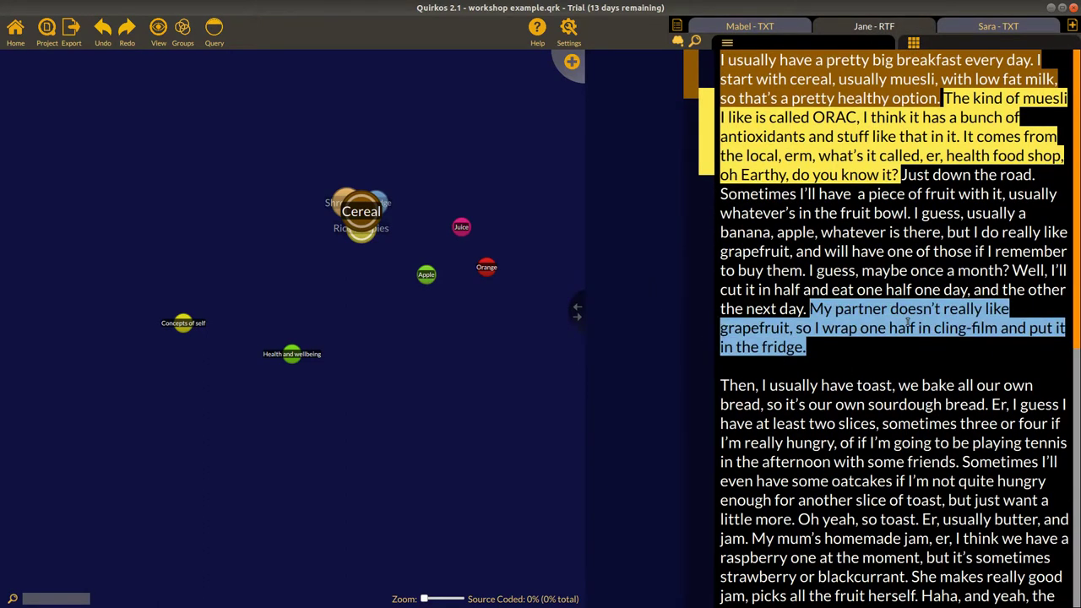
{"action": "left_click_drag", "start_coordinate": [908, 322], "coordinate": [643, 347]}
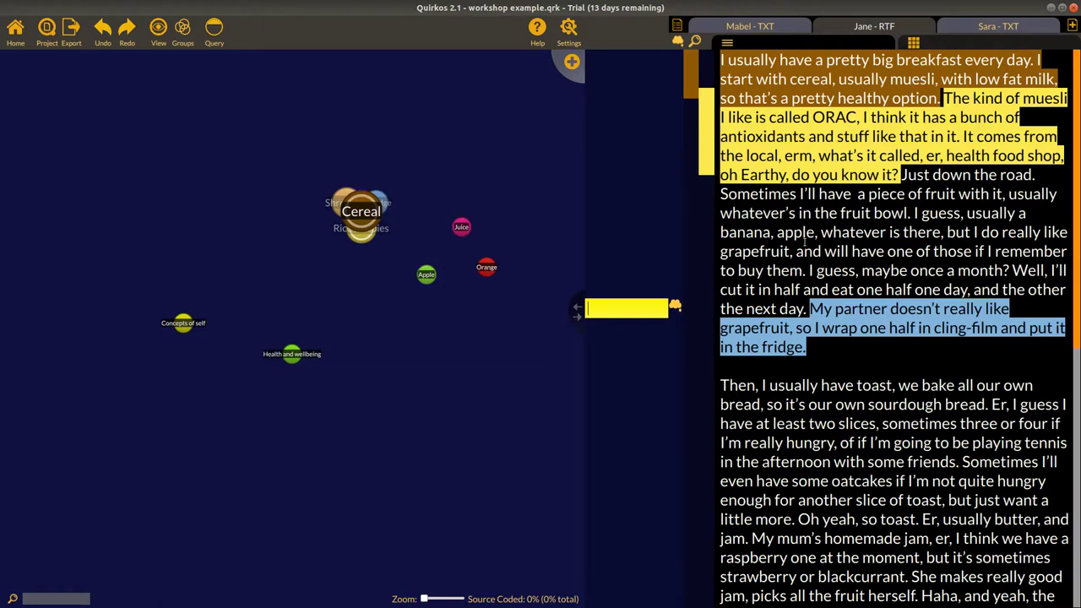
{"action": "type", "text": "This is about her husband"}
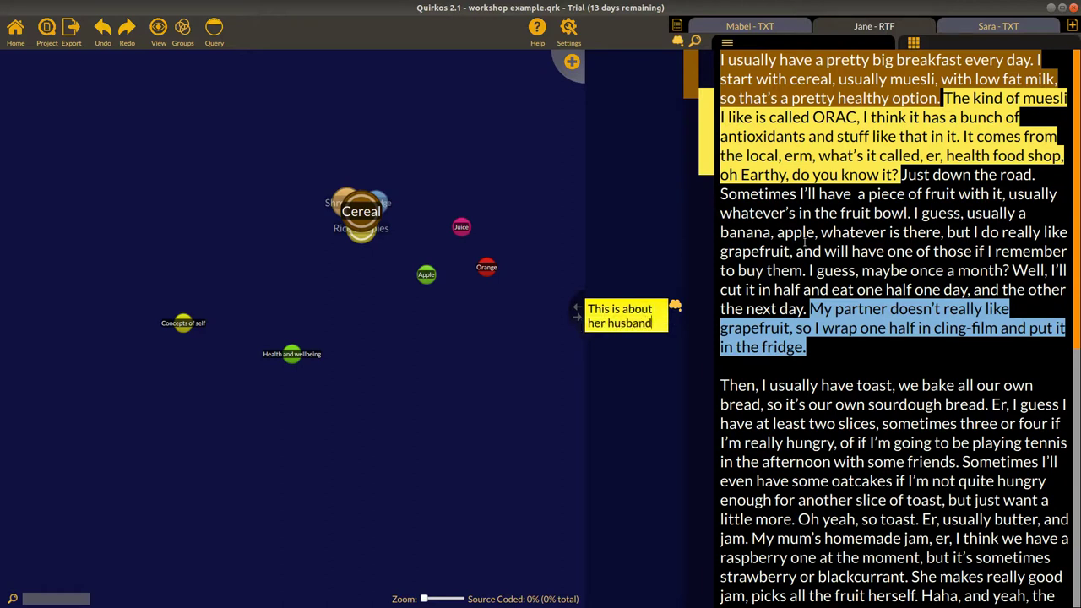
{"action": "left_click", "coordinate": [840, 369]}
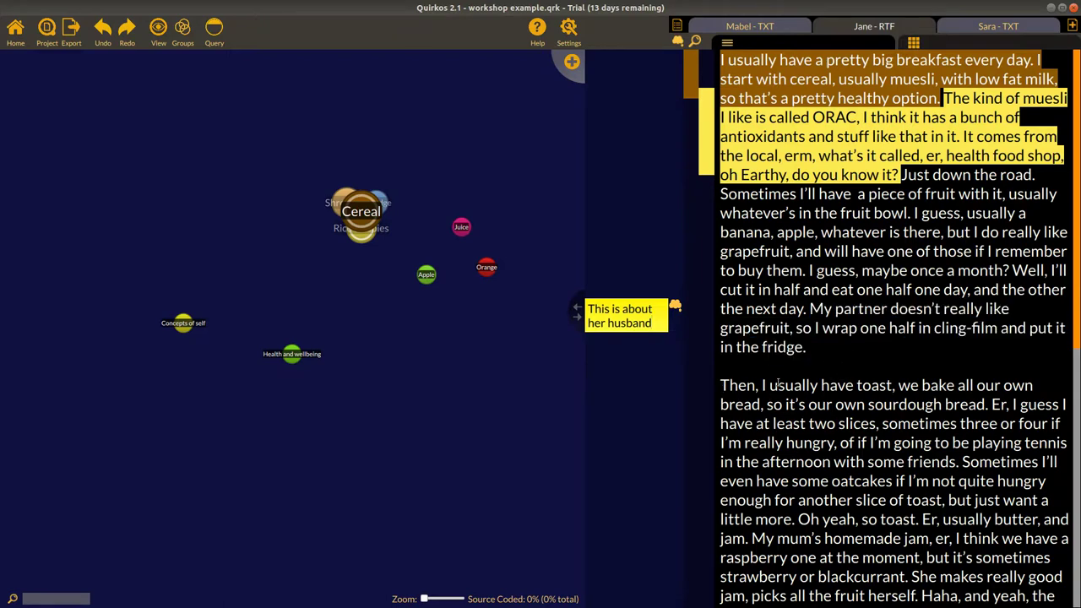
Step: Attach the memo "Interesting, time to make their own bread" to the sentence about baking their own sourdough bread
{"action": "left_click_drag", "start_coordinate": [808, 309], "coordinate": [624, 380]}
{"action": "left_click", "coordinate": [990, 406]}
{"action": "type", "text": "Int"}
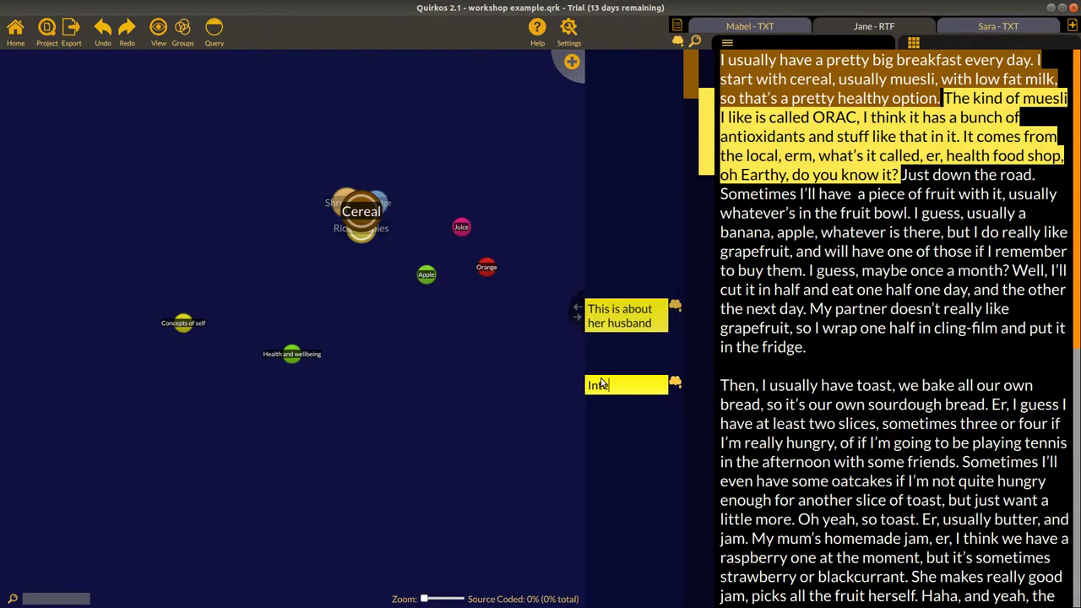
{"action": "type", "text": "eresting, time to make thei"}
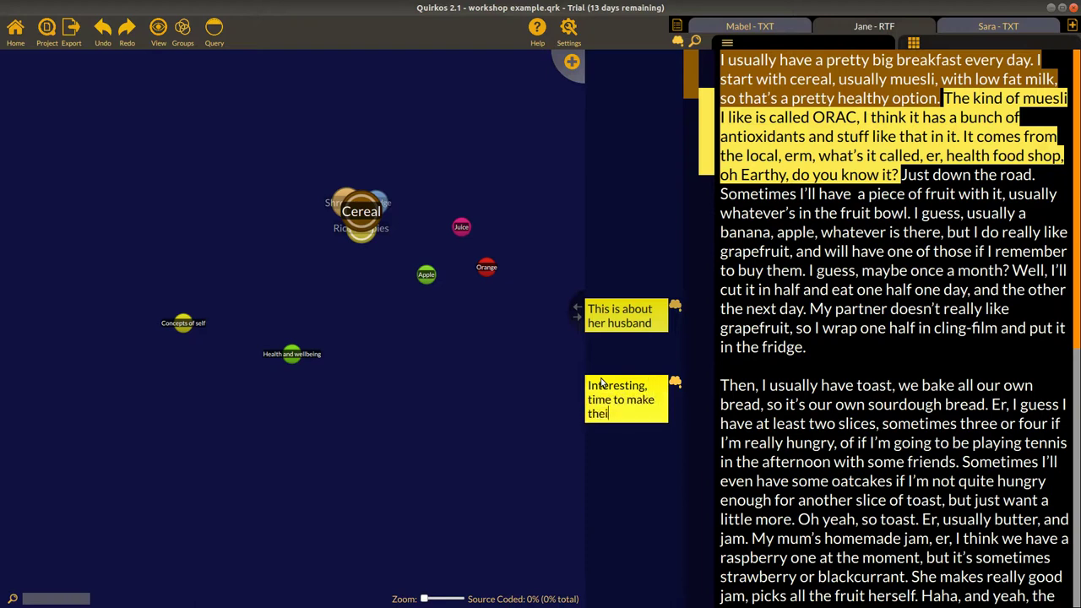
{"action": "type", "text": "r own bread"}
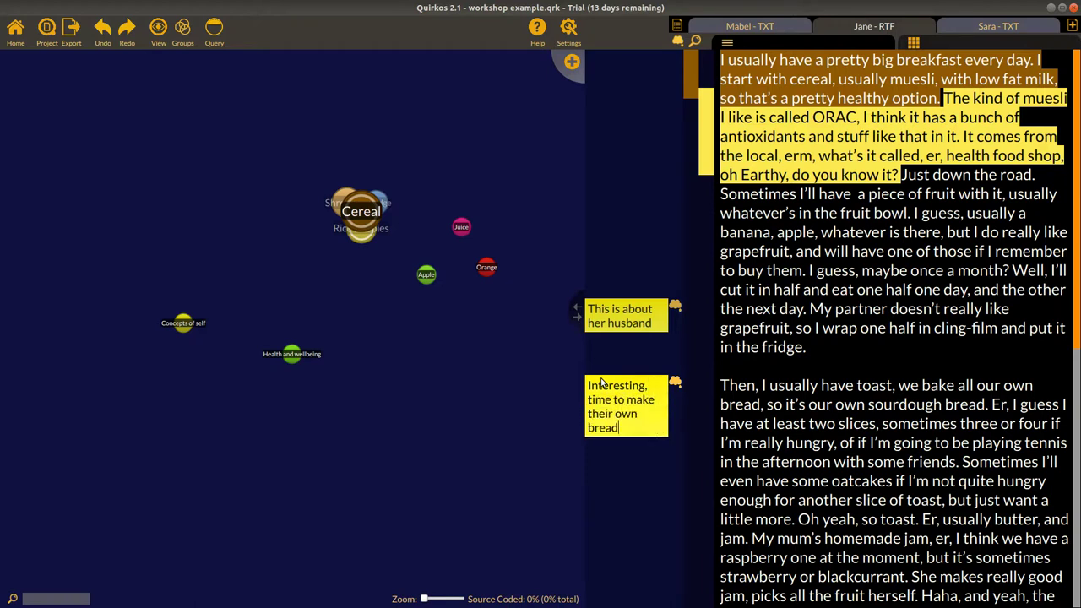
Step: Highlight in turn the text passages linked to the bread memo and the husband memo
{"action": "left_click", "coordinate": [809, 311]}
{"action": "left_click", "coordinate": [675, 381]}
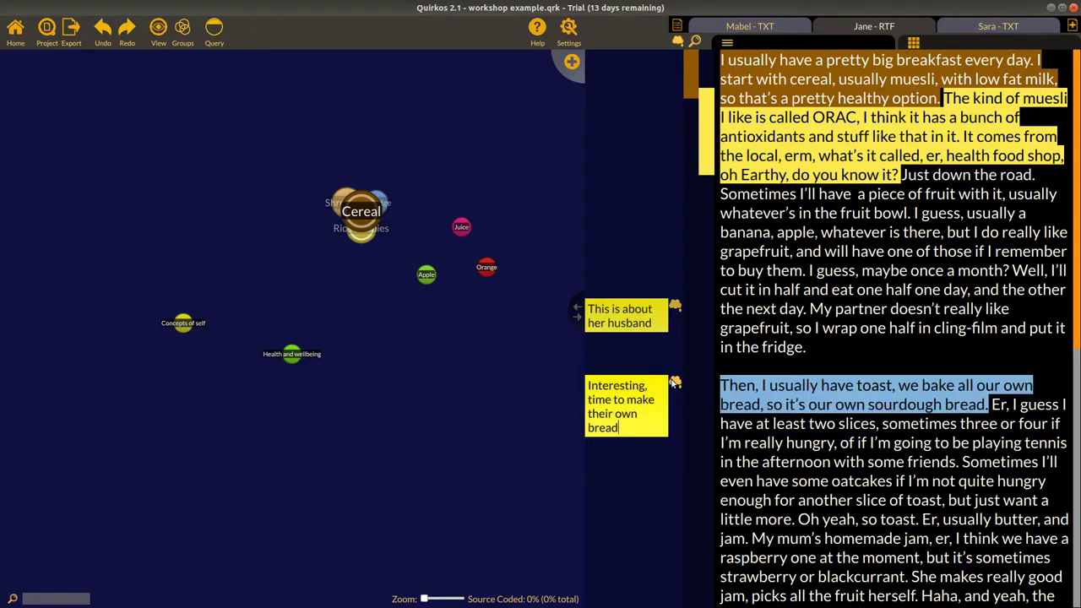
{"action": "left_click", "coordinate": [674, 304]}
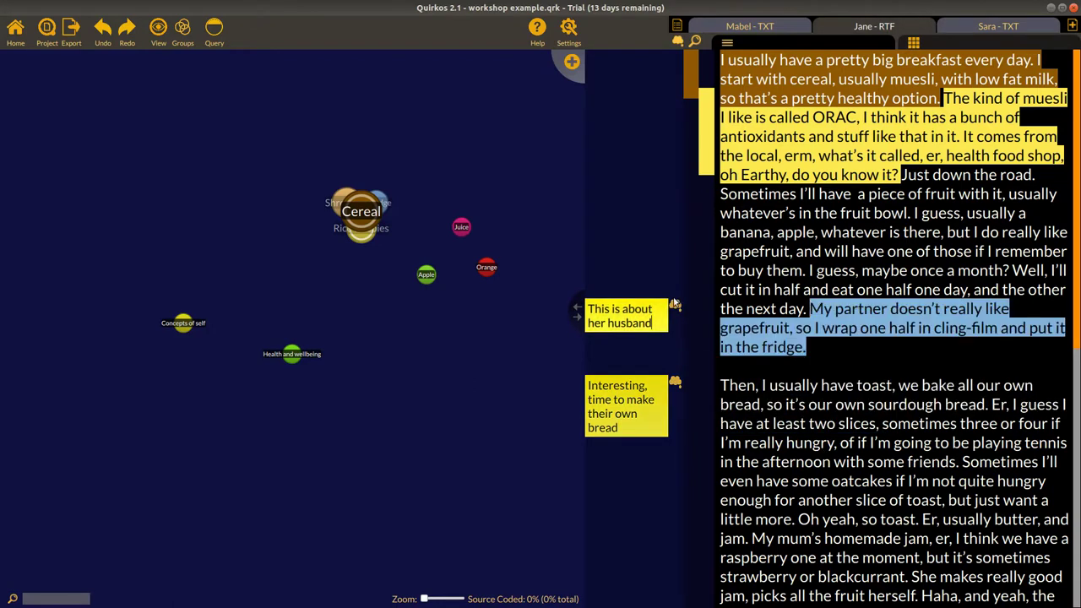
{"action": "left_click", "coordinate": [675, 384]}
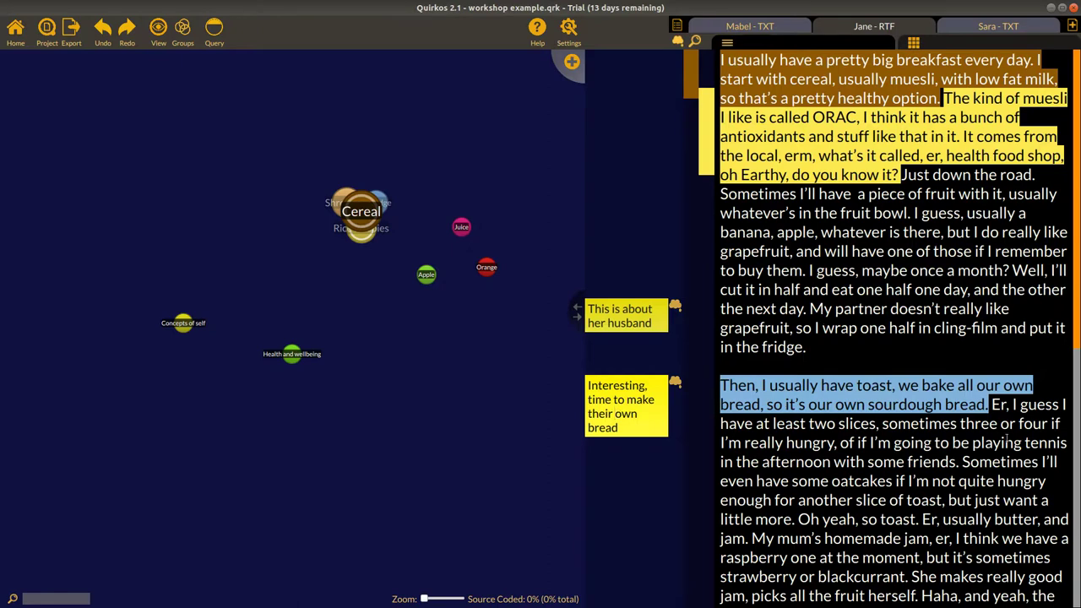
{"action": "left_click", "coordinate": [1006, 437]}
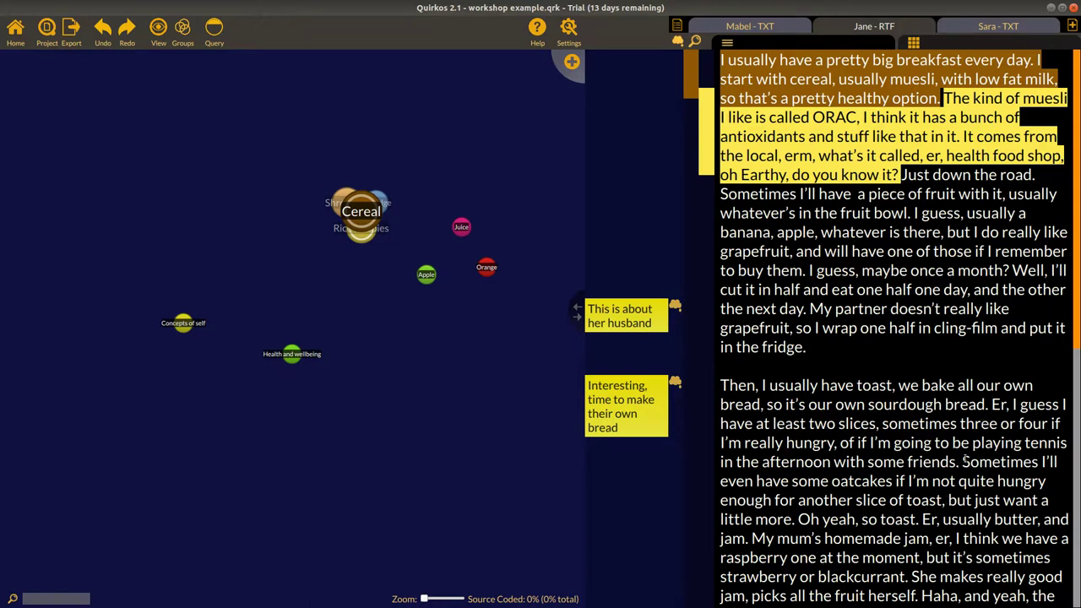
Step: Attach the memo "quite hungry" to the sentence about sometimes having oatcakes
{"action": "left_click_drag", "start_coordinate": [961, 461], "coordinate": [793, 519]}
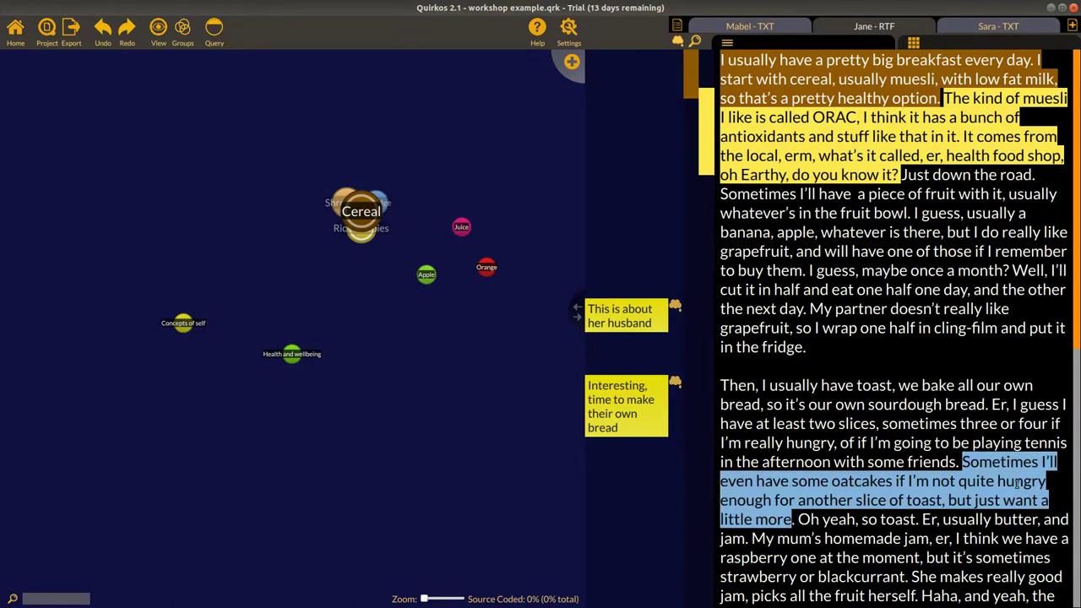
{"action": "left_click_drag", "start_coordinate": [1017, 481], "coordinate": [646, 495]}
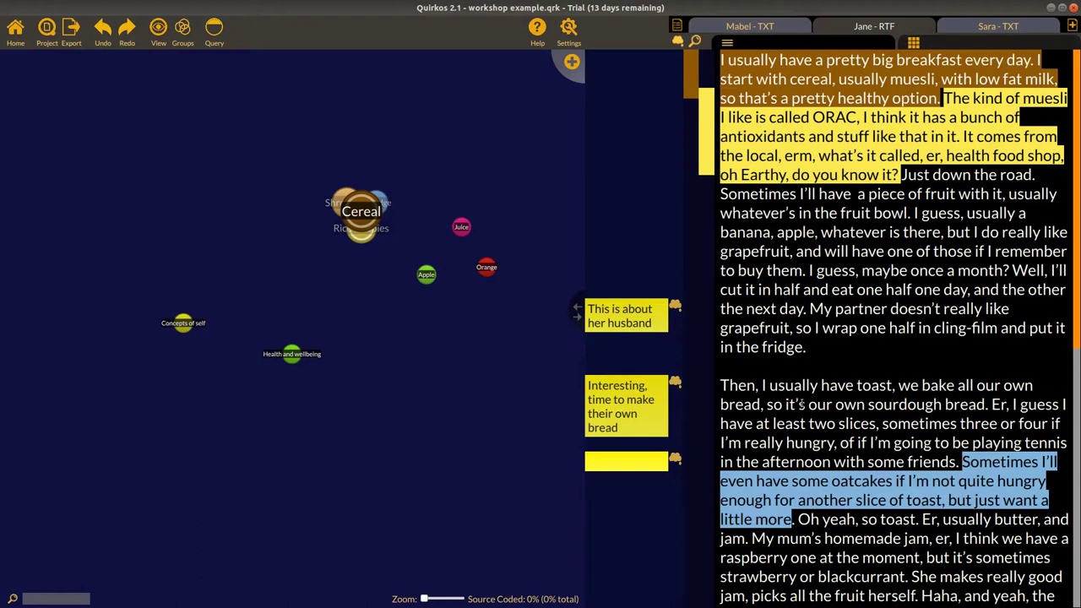
{"action": "type", "text": "quite hungry"}
{"action": "scroll", "coordinate": [889, 417], "scroll_direction": "down", "scroll_amount": 1}
{"action": "scroll", "coordinate": [889, 417], "scroll_direction": "down", "scroll_amount": 1}
{"action": "left_click", "coordinate": [917, 547]}
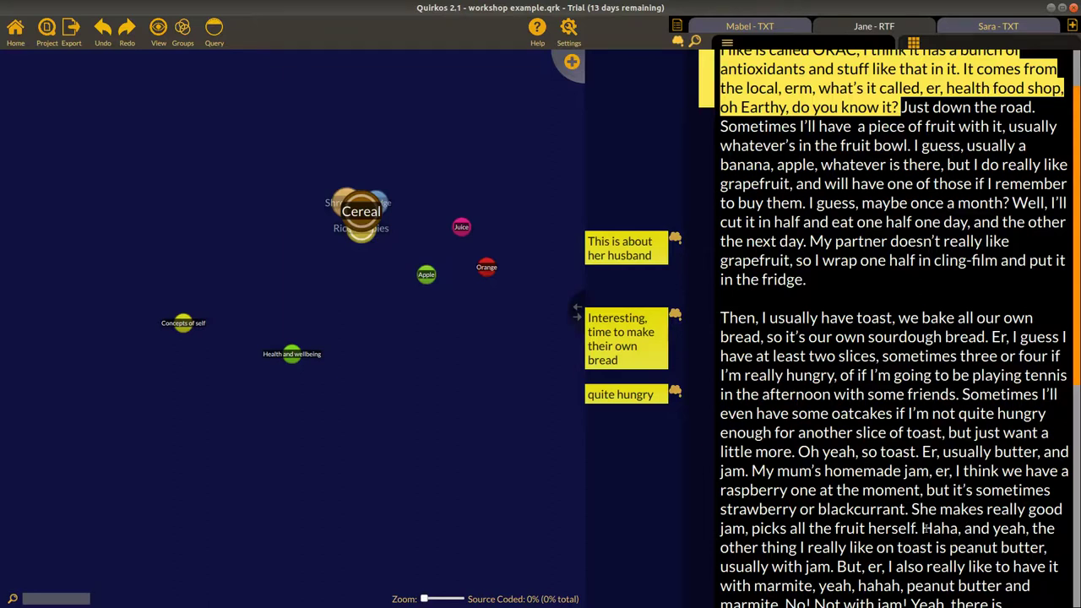
Step: Attach the memo "I really like" to the sentence about peanut butter with jam on toast
{"action": "left_click_drag", "start_coordinate": [921, 528], "coordinate": [622, 495]}
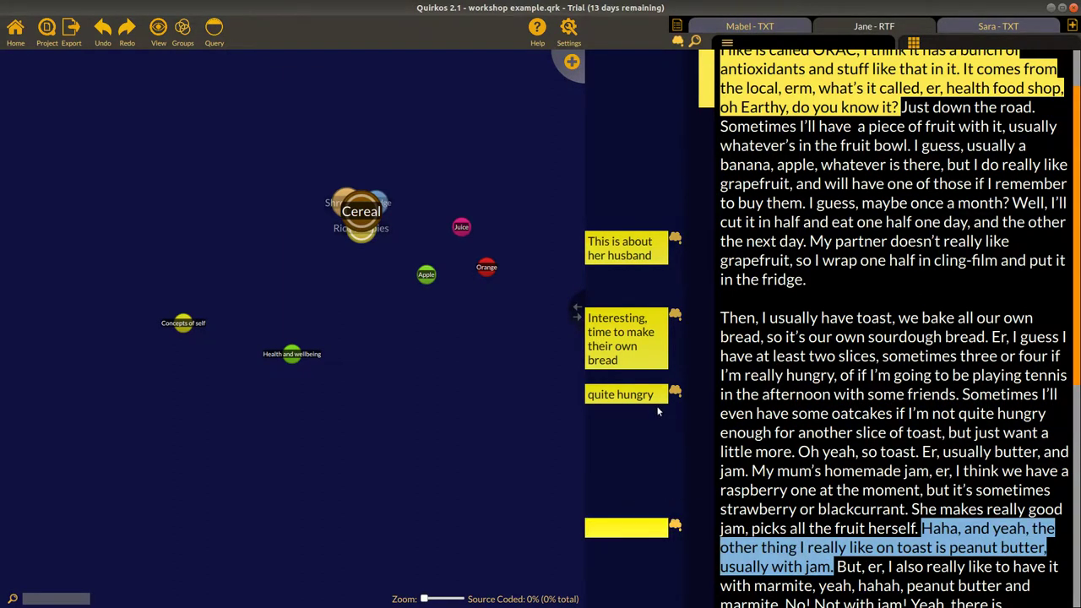
{"action": "type", "text": "I really like"}
{"action": "left_click", "coordinate": [902, 354]}
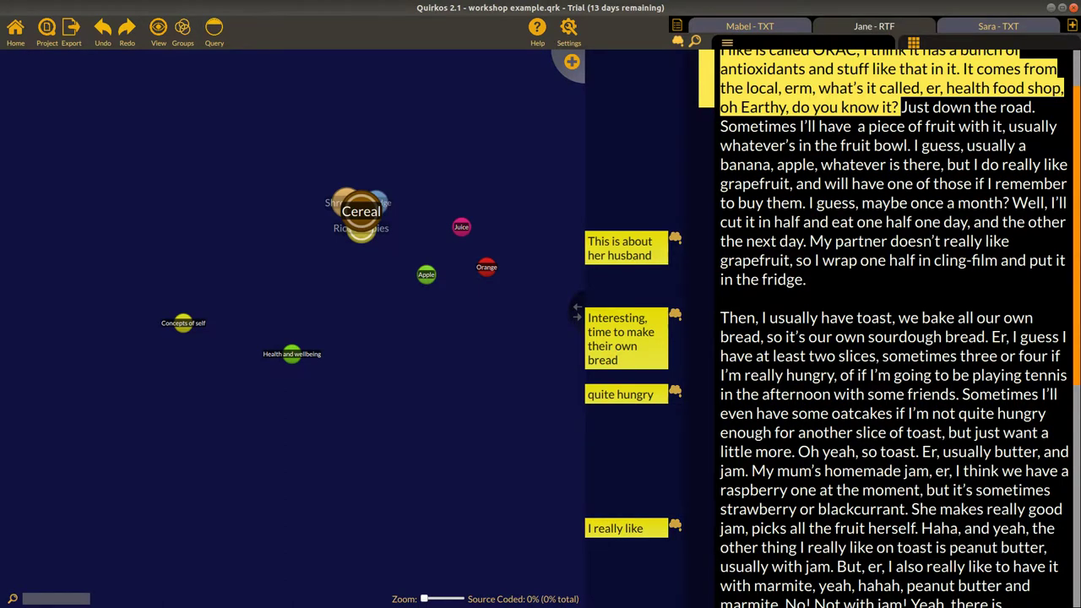
{"action": "scroll", "coordinate": [1076, 342], "scroll_direction": "down", "scroll_amount": 3}
{"action": "scroll", "coordinate": [1077, 388], "scroll_direction": "down", "scroll_amount": 2}
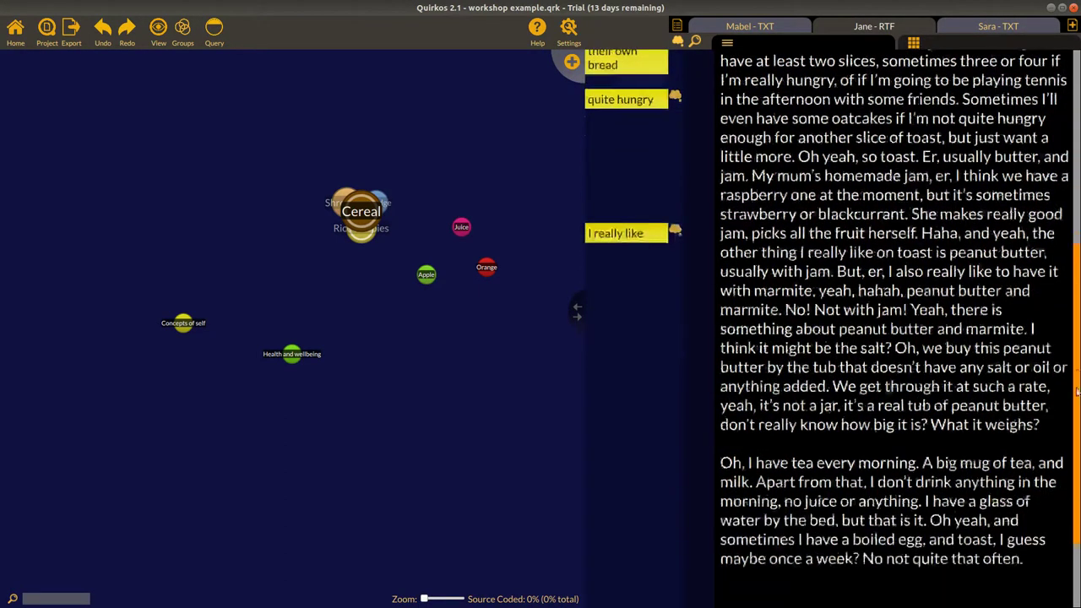
{"action": "scroll", "coordinate": [1077, 390], "scroll_direction": "down", "scroll_amount": 2}
{"action": "scroll", "coordinate": [1077, 390], "scroll_direction": "up", "scroll_amount": 7}
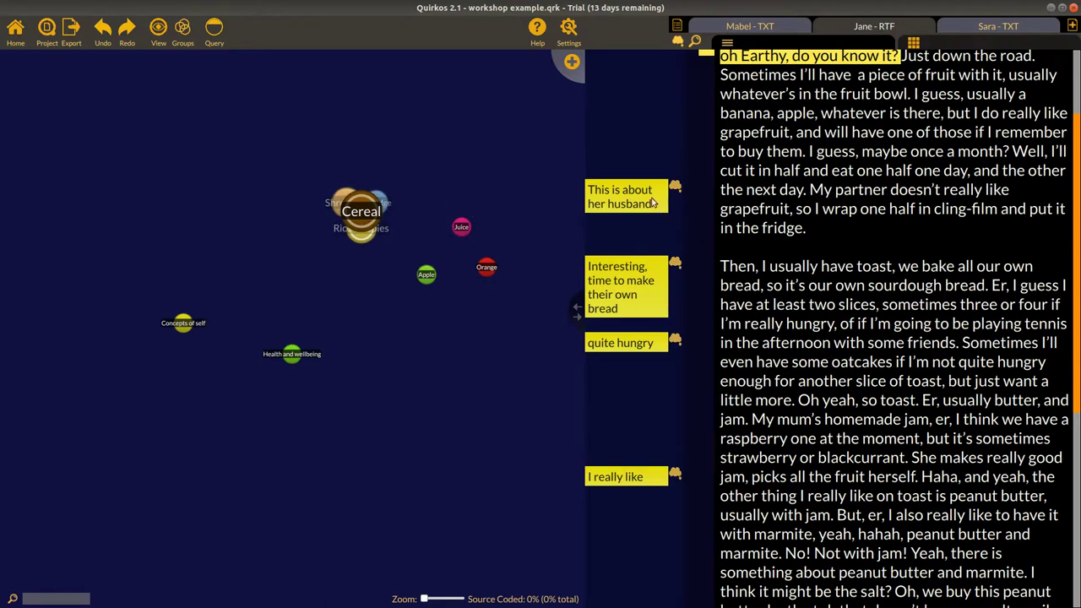
Step: Create a quirk named "Like" in the lower part of the canvas and code the passage linked to the "I really like" memo to it
{"action": "mouse_move", "coordinate": [671, 261]}
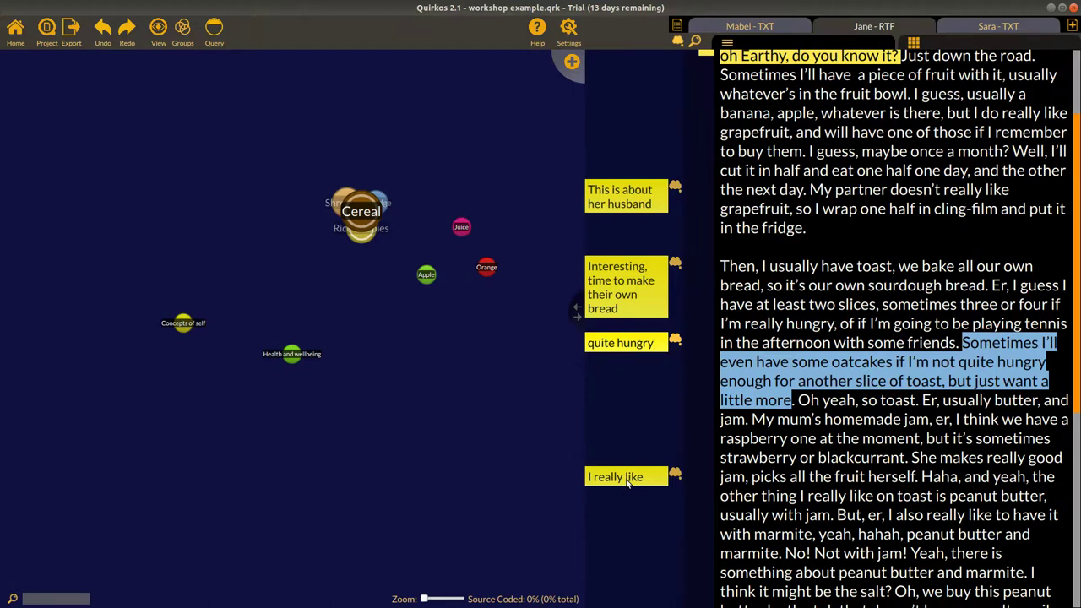
{"action": "left_click", "coordinate": [571, 62]}
{"action": "type", "text": "Like"}
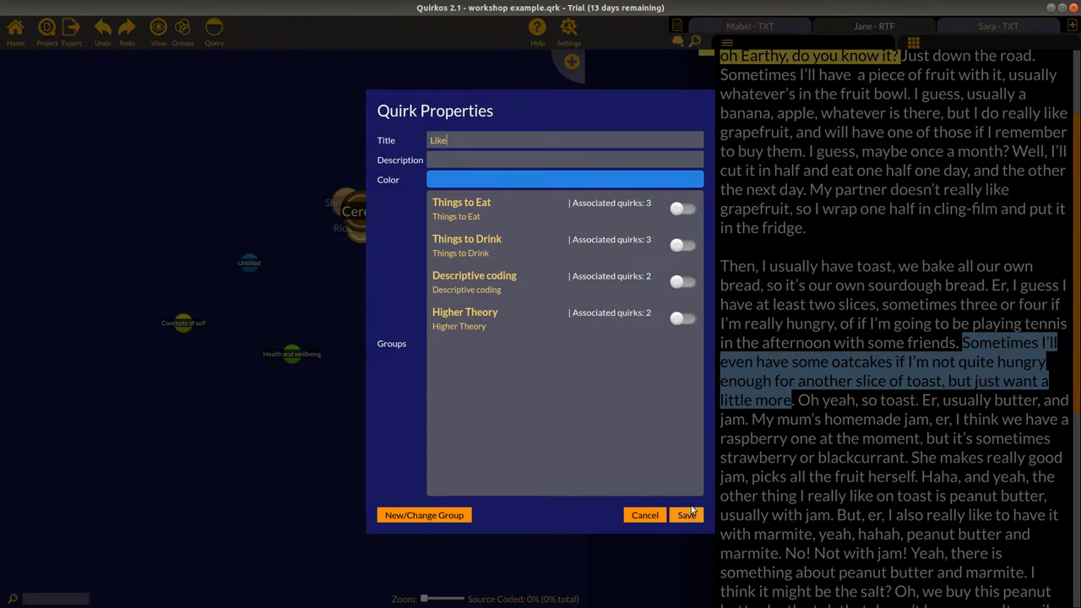
{"action": "left_click", "coordinate": [688, 516]}
{"action": "left_click_drag", "start_coordinate": [246, 266], "coordinate": [467, 522]}
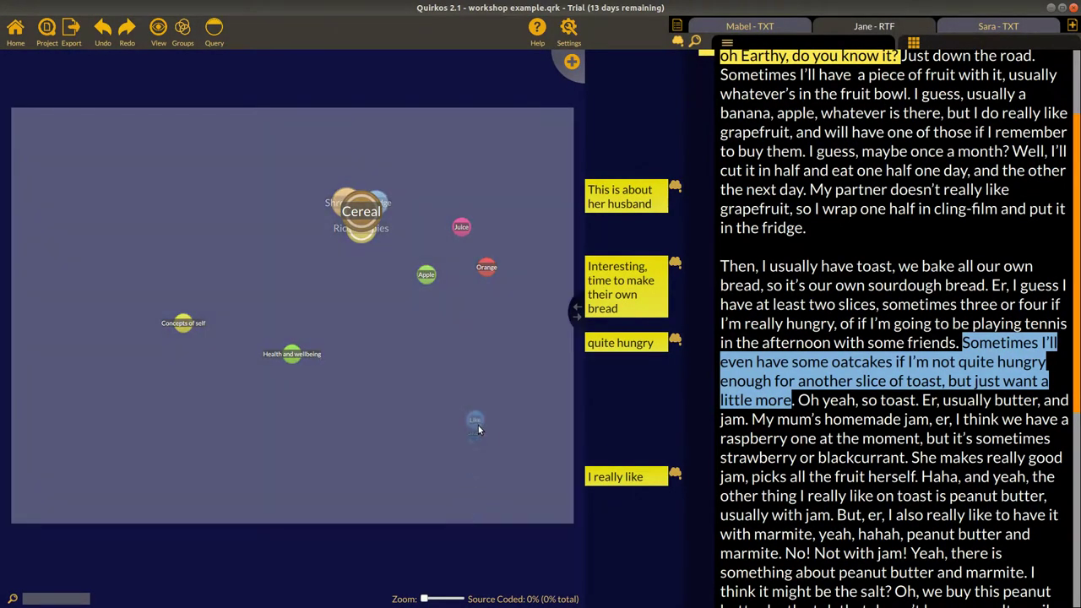
{"action": "left_click_drag", "start_coordinate": [477, 429], "coordinate": [478, 429]}
{"action": "left_click", "coordinate": [641, 477]}
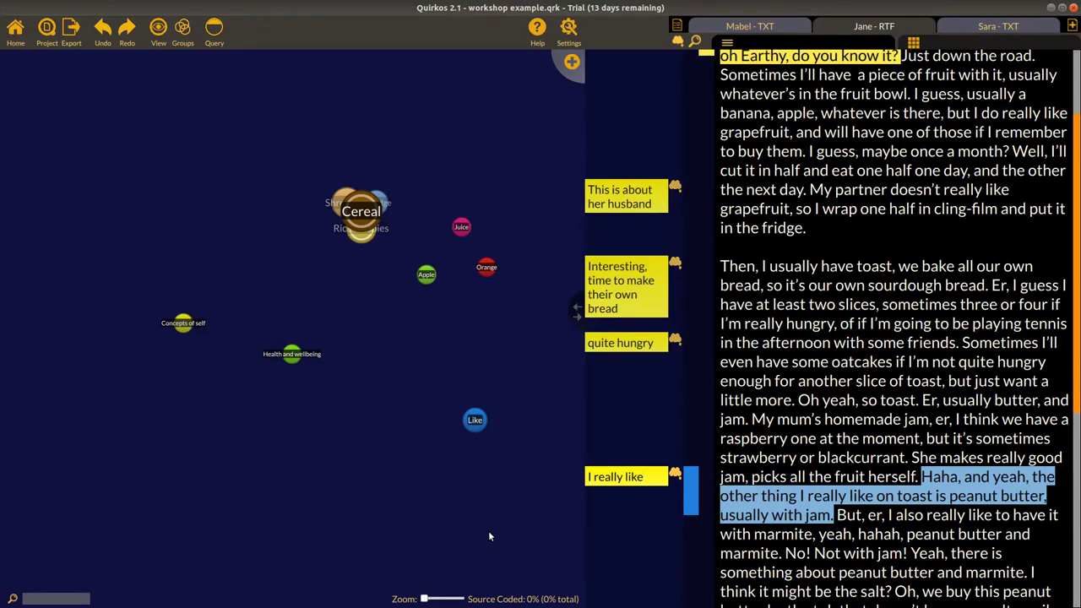
Step: Create a quirk named "Hunger" and code the oatcakes passage linked to the "quite hungry" memo to it
{"action": "left_click", "coordinate": [642, 343]}
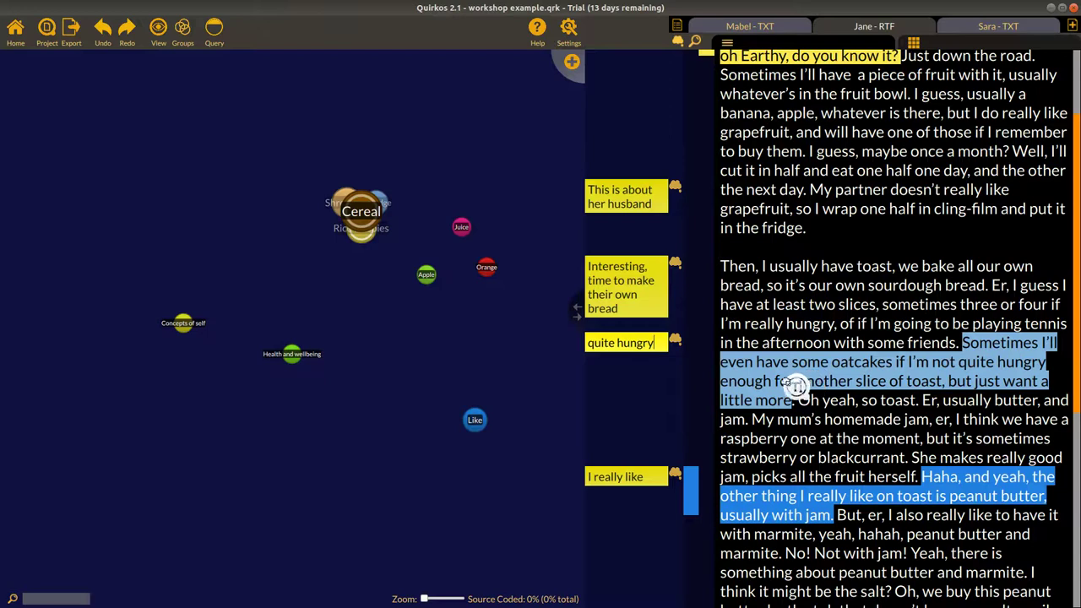
{"action": "left_click", "coordinate": [573, 69]}
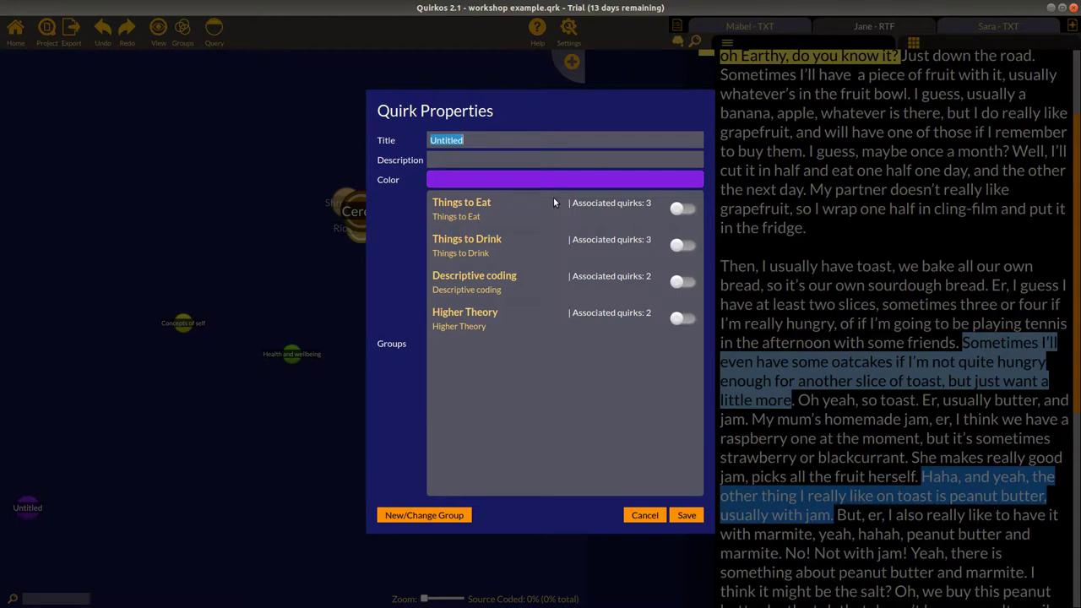
{"action": "type", "text": "Hunger"}
{"action": "left_click", "coordinate": [684, 515]}
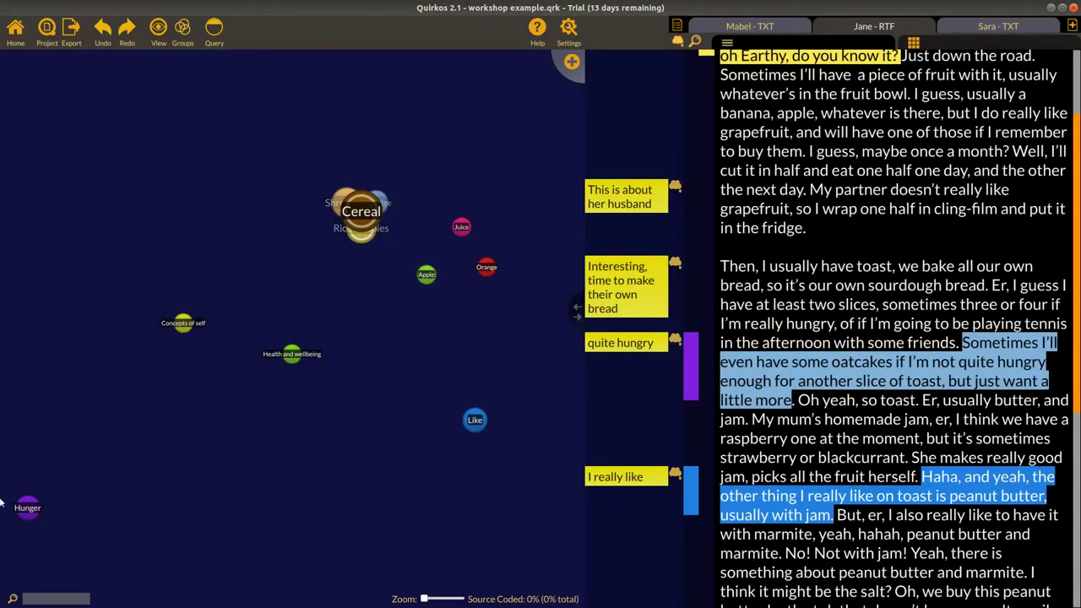
Step: View the text coded to the Hunger quirk and move that quirk between Health and wellbeing and Like on the canvas
{"action": "double_click", "coordinate": [25, 507]}
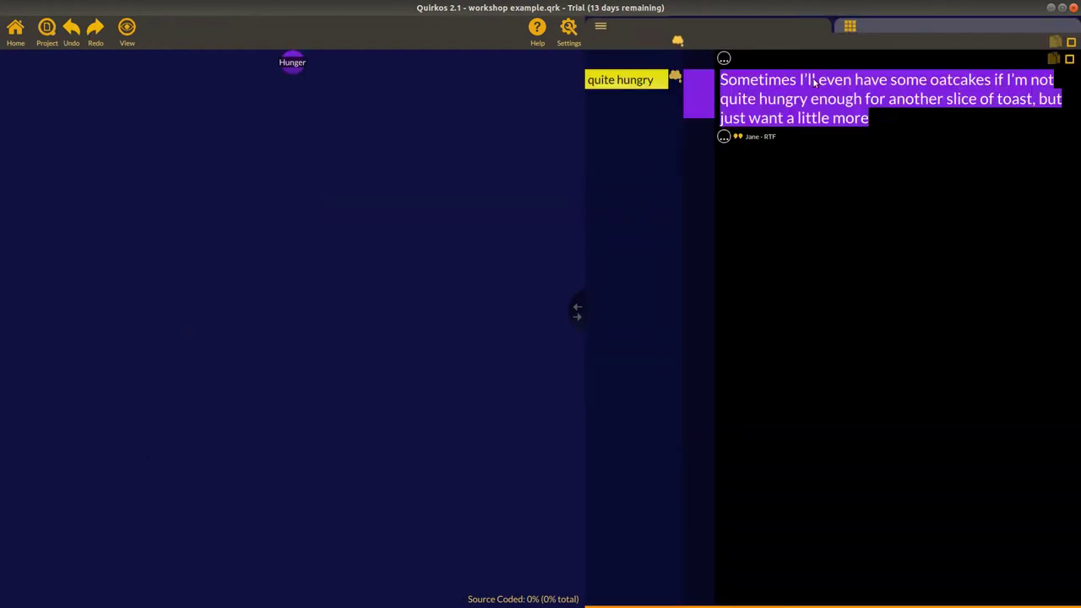
{"action": "left_click", "coordinate": [7, 39]}
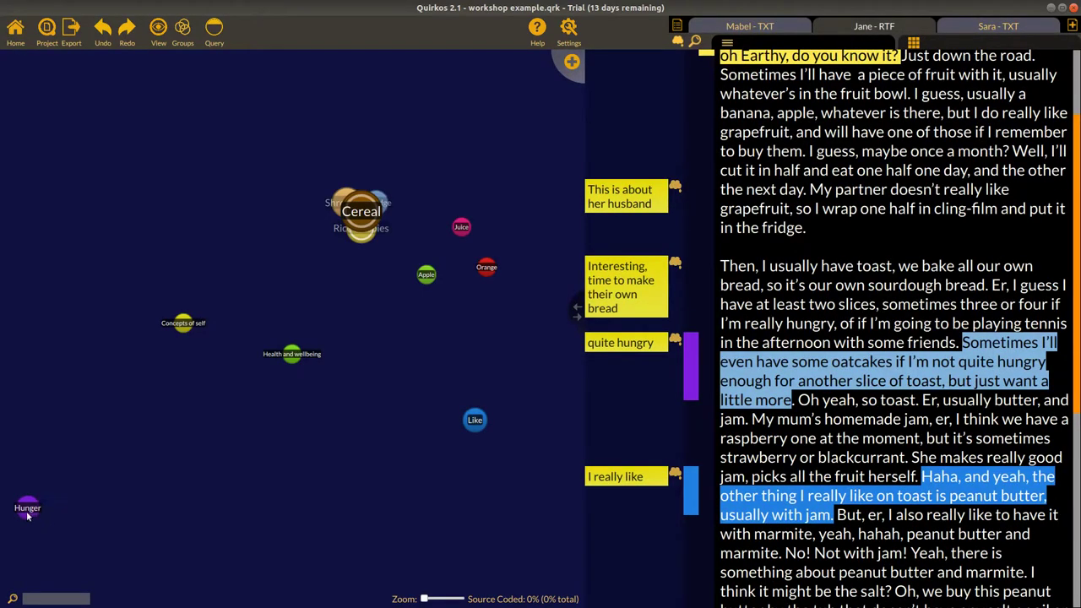
{"action": "mouse_move", "coordinate": [27, 515]}
{"action": "left_mouse_down"}
{"action": "mouse_move", "coordinate": [402, 438]}
{"action": "mouse_move", "coordinate": [411, 353]}
{"action": "left_mouse_up"}
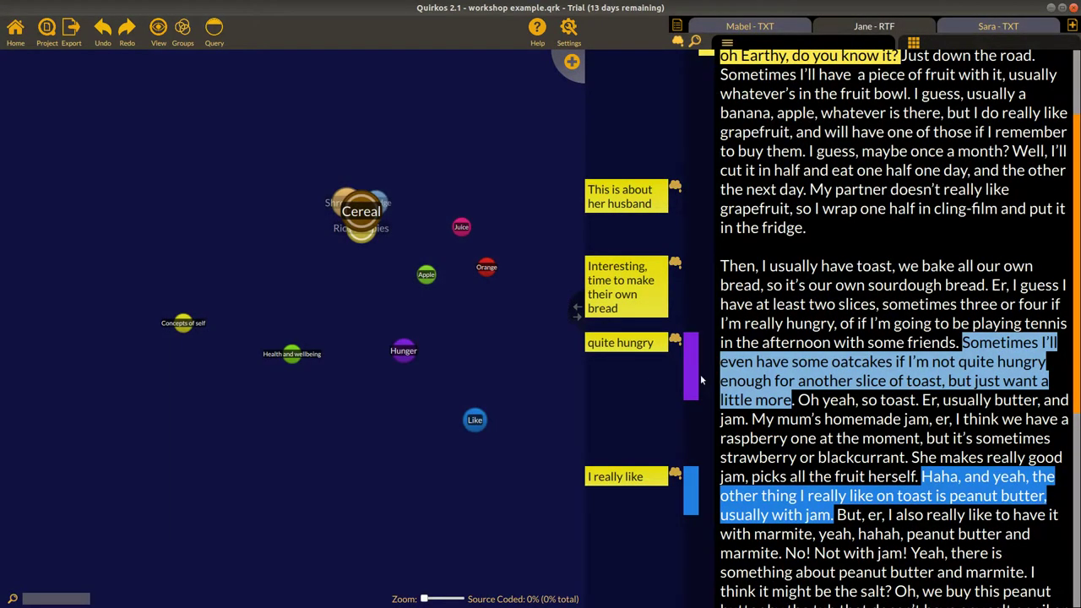
{"action": "left_click", "coordinate": [902, 297]}
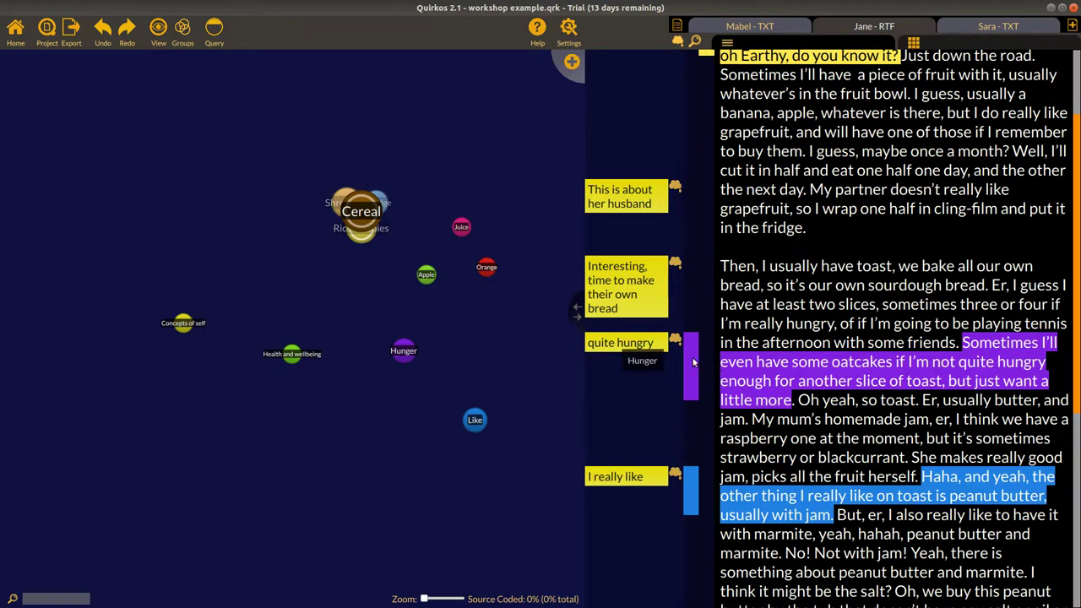
Step: Inspect the Hunger quirk's coded passage through its memo and collapse the memo column before returning to the canvas
{"action": "double_click", "coordinate": [403, 352]}
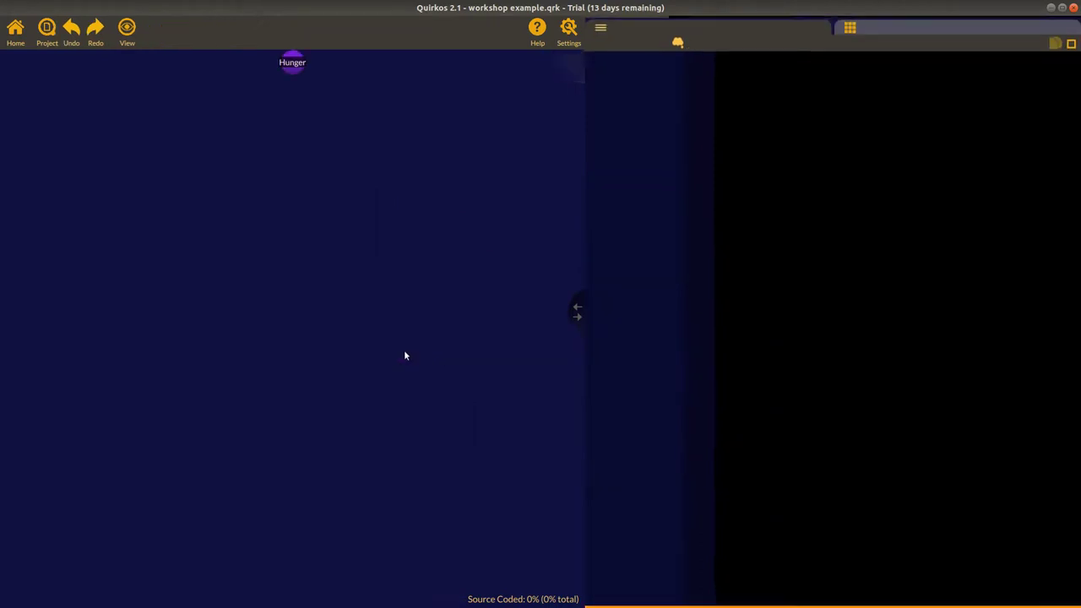
{"action": "left_click", "coordinate": [609, 80]}
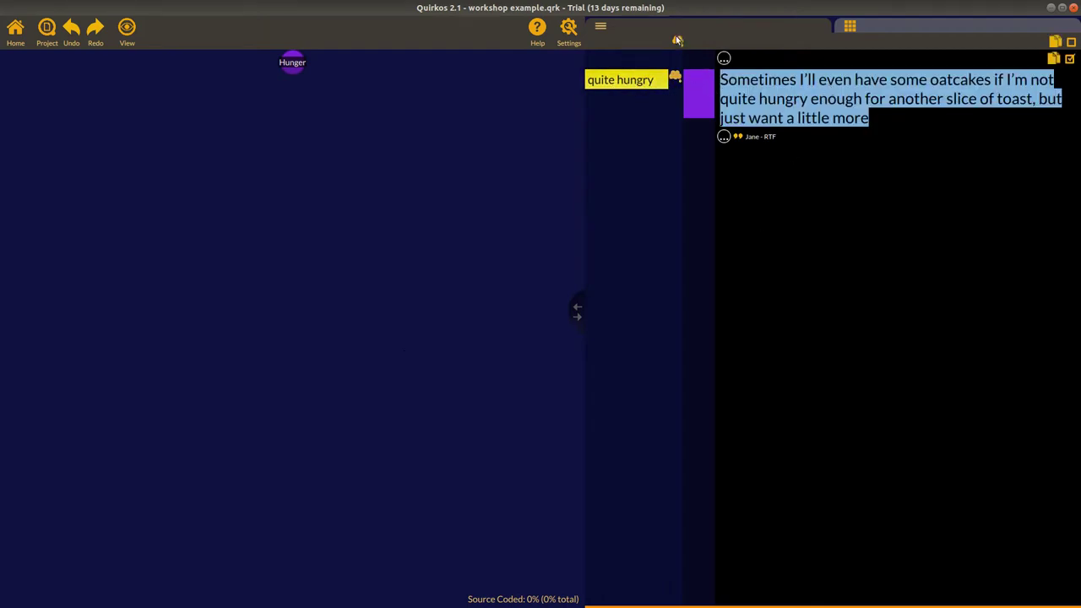
{"action": "left_click", "coordinate": [677, 42]}
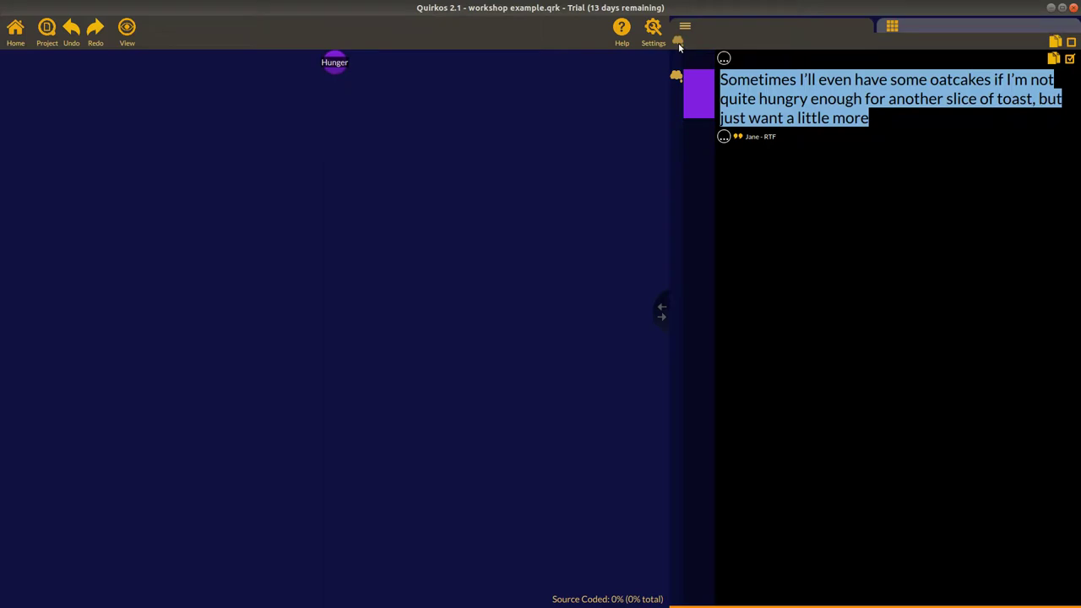
{"action": "left_click", "coordinate": [21, 41]}
Step: Highlight in turn the passages linked to the grapefruit, bread and oatcakes memos, and briefly expand the memo column
{"action": "left_click", "coordinate": [677, 187]}
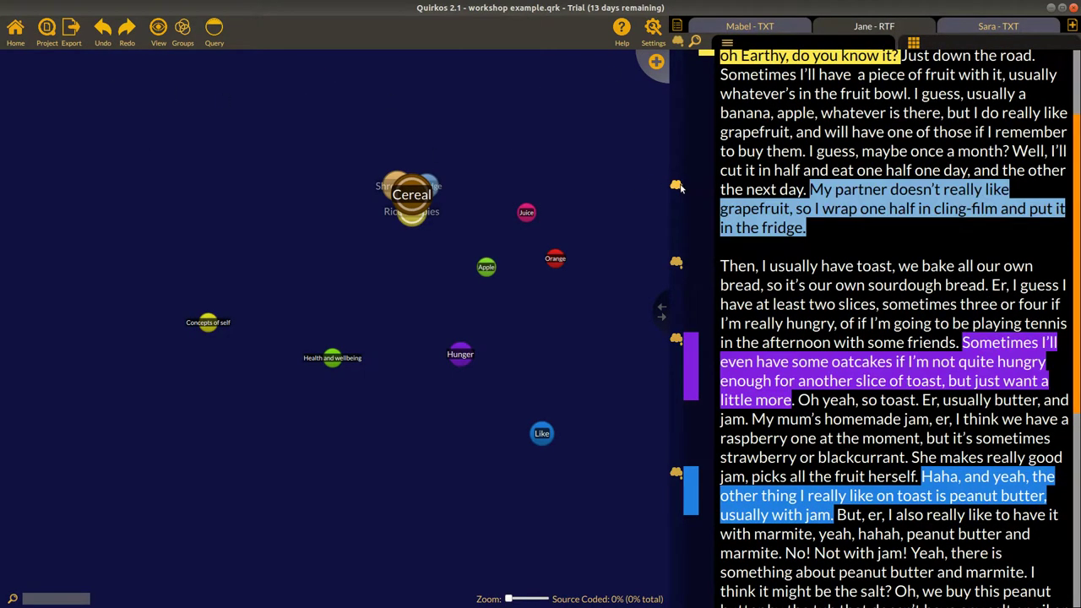
{"action": "left_click", "coordinate": [675, 262]}
{"action": "left_click", "coordinate": [676, 339]}
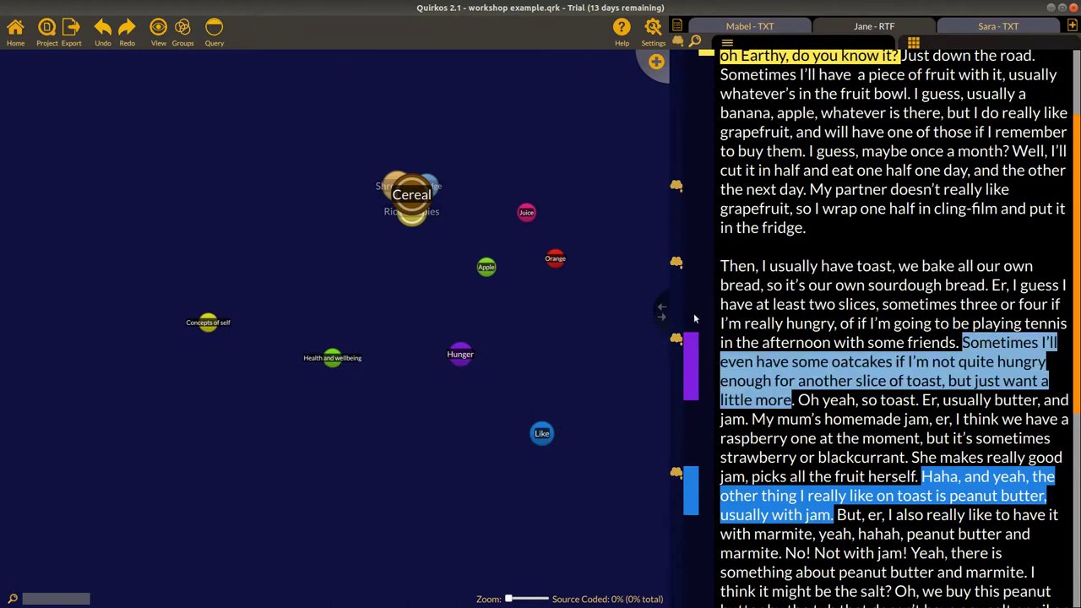
{"action": "scroll", "coordinate": [694, 319], "scroll_direction": "down", "scroll_amount": 1}
{"action": "left_click", "coordinate": [677, 40]}
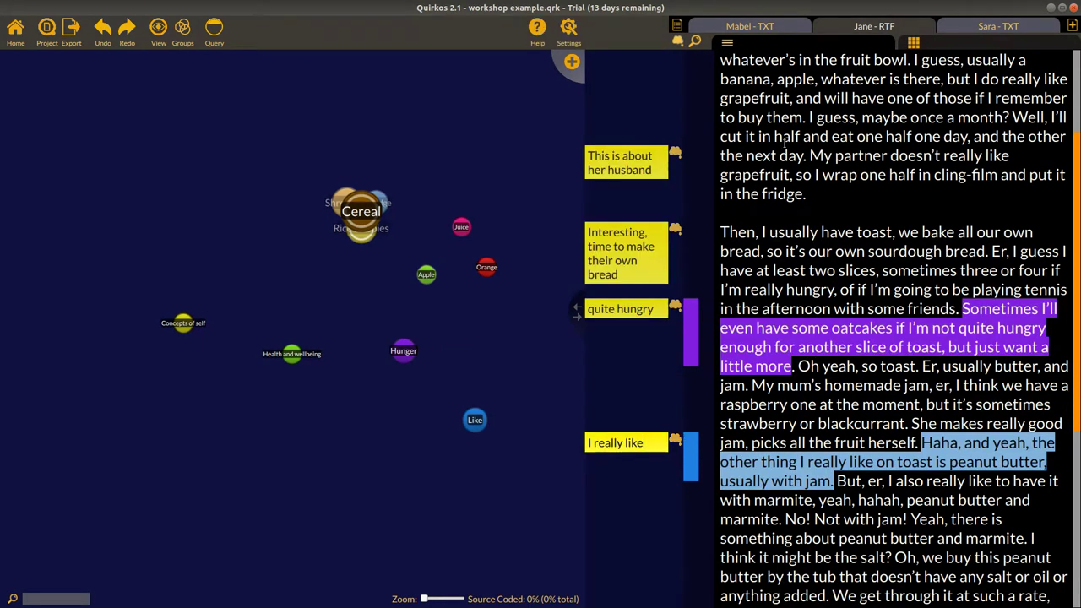
{"action": "left_click", "coordinate": [676, 441]}
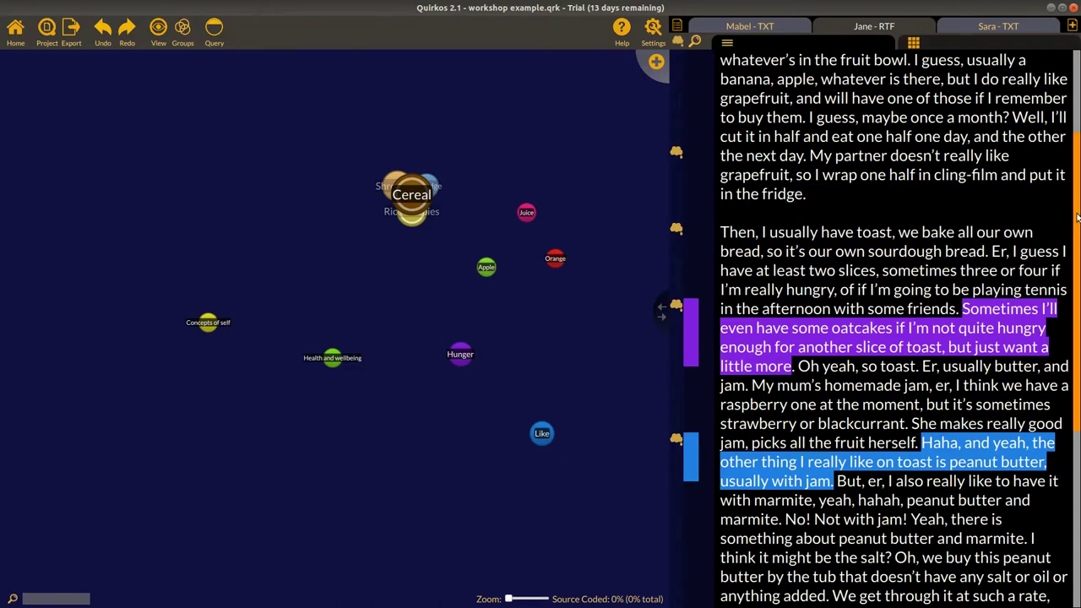
{"action": "scroll", "coordinate": [1032, 251], "scroll_direction": "down", "scroll_amount": 6}
{"action": "scroll", "coordinate": [888, 303], "scroll_direction": "up", "scroll_amount": 1}
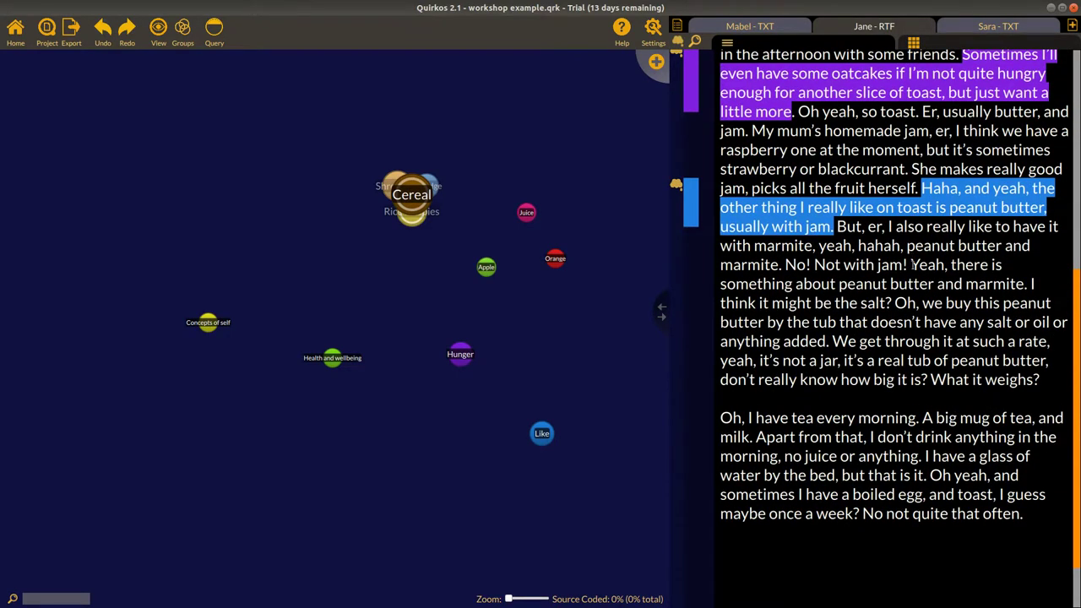
{"action": "left_click_drag", "start_coordinate": [911, 264], "coordinate": [892, 304]}
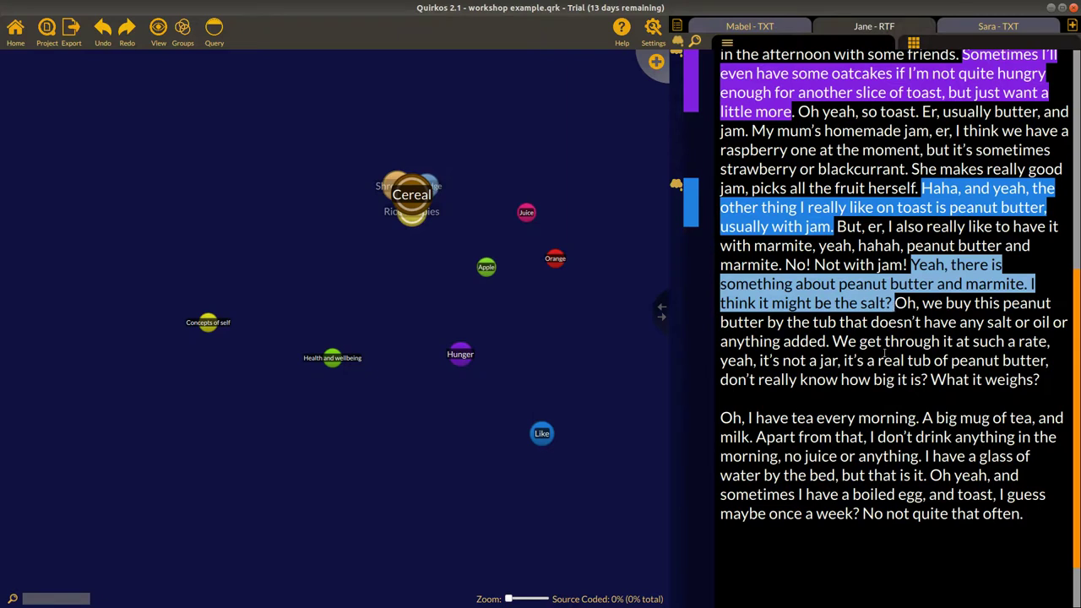
{"action": "left_click", "coordinate": [900, 313]}
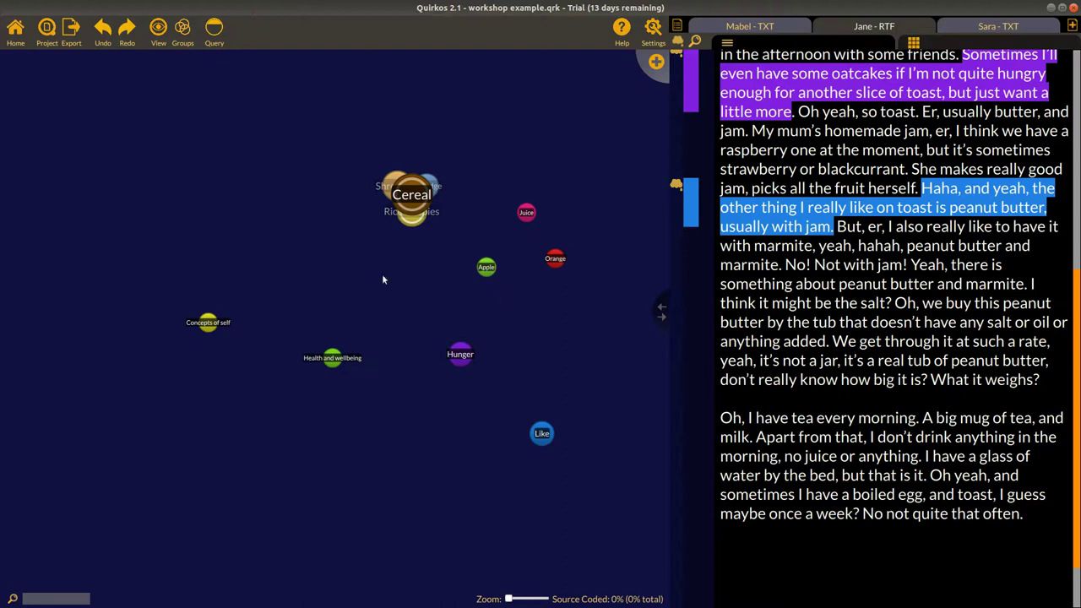
{"action": "left_click", "coordinate": [53, 44]}
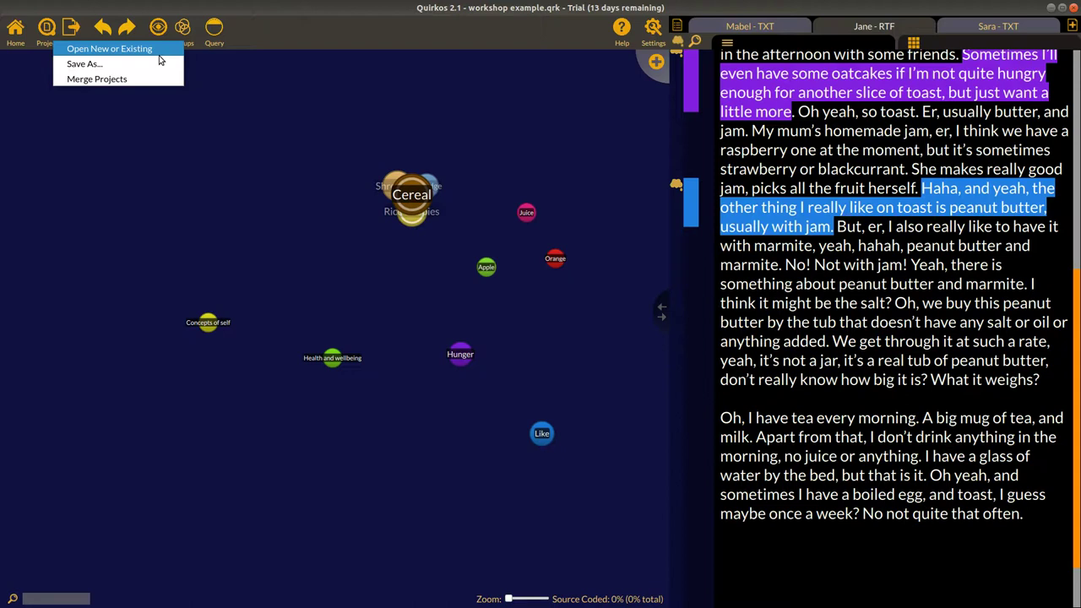
{"action": "left_click", "coordinate": [817, 287]}
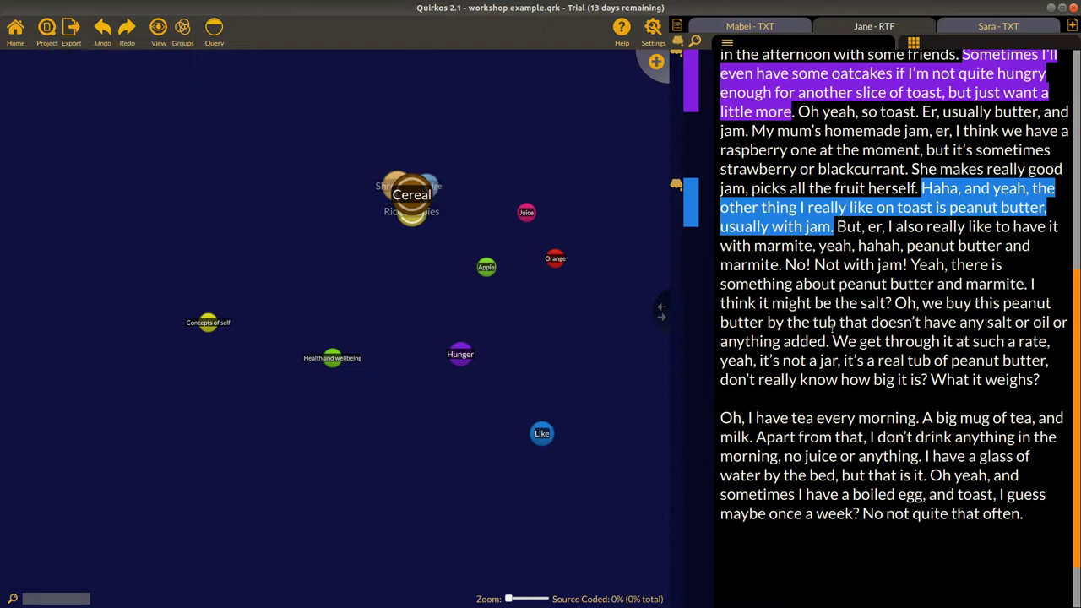
Step: Code the passage from "be the salt?" to the tub of peanut butter to the Like quirk
{"action": "left_click_drag", "start_coordinate": [815, 302], "coordinate": [835, 319]}
{"action": "left_click_drag", "start_coordinate": [657, 338], "coordinate": [541, 433]}
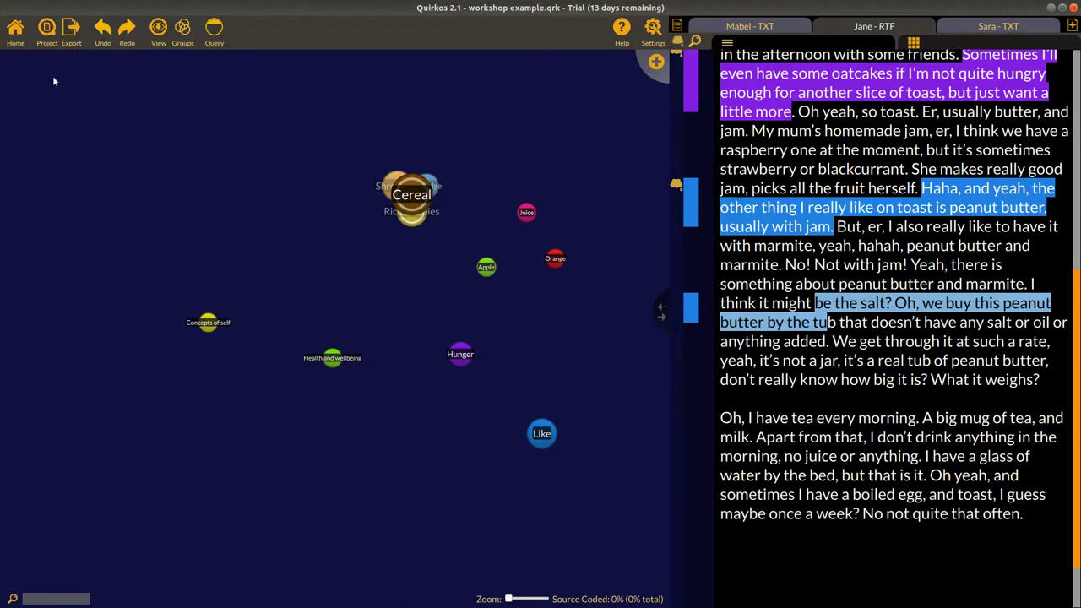
Step: Open the project "coded example - breakfast.qrk" from the Example project folder on the QUIRKOS drive
{"action": "left_click", "coordinate": [49, 38]}
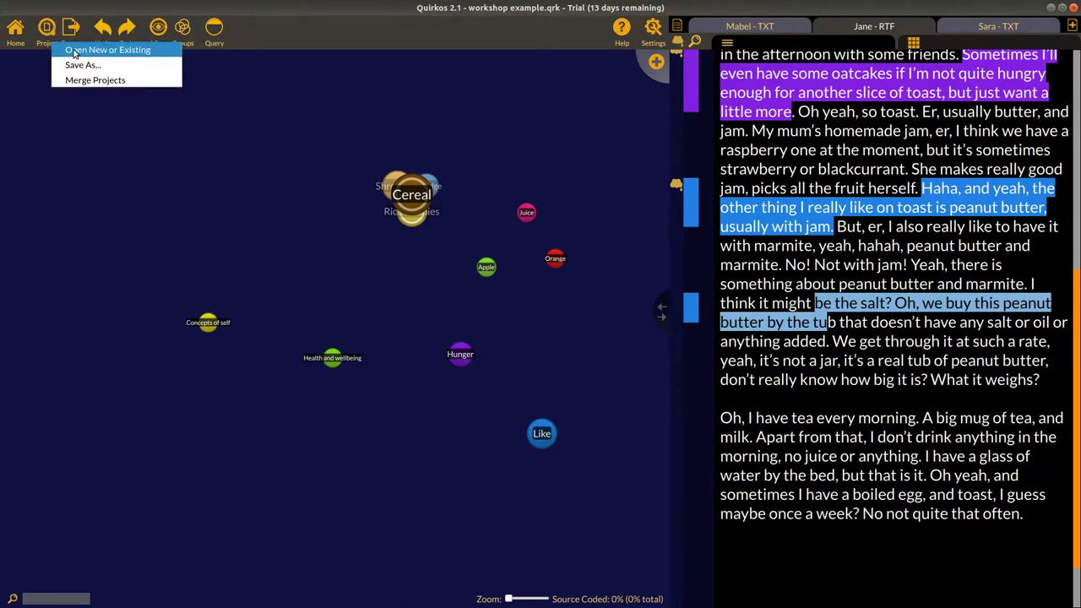
{"action": "left_click", "coordinate": [73, 53]}
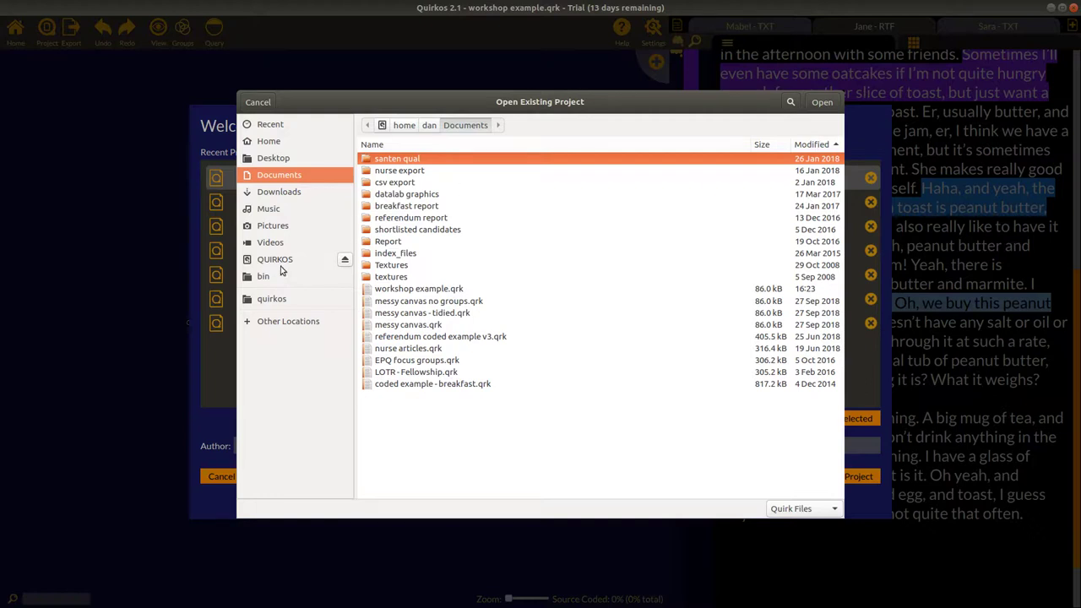
{"action": "left_click", "coordinate": [277, 260]}
{"action": "double_click", "coordinate": [435, 219]}
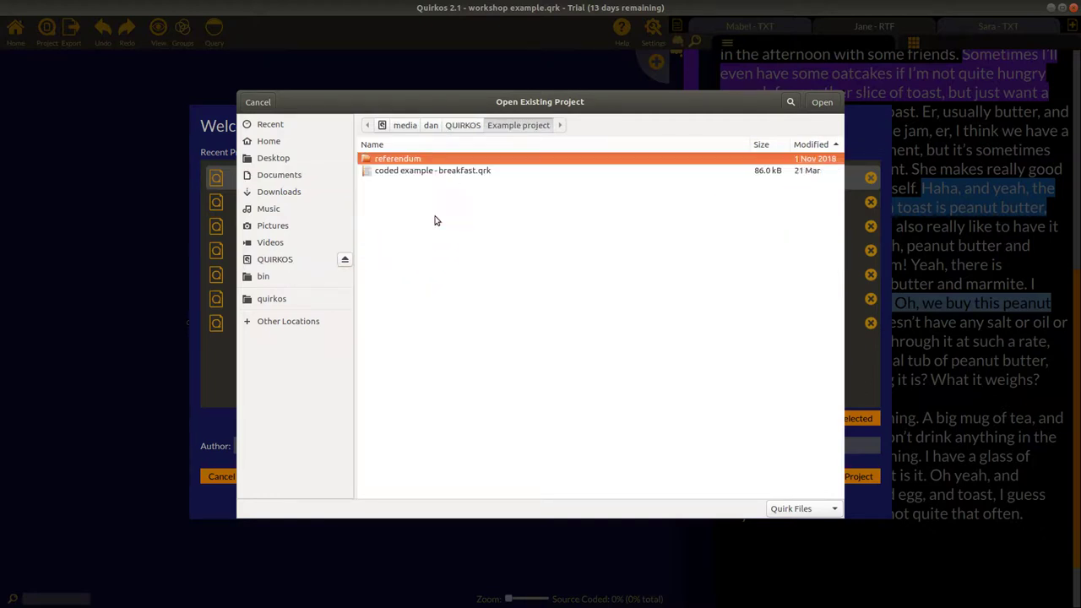
{"action": "left_click", "coordinate": [450, 171]}
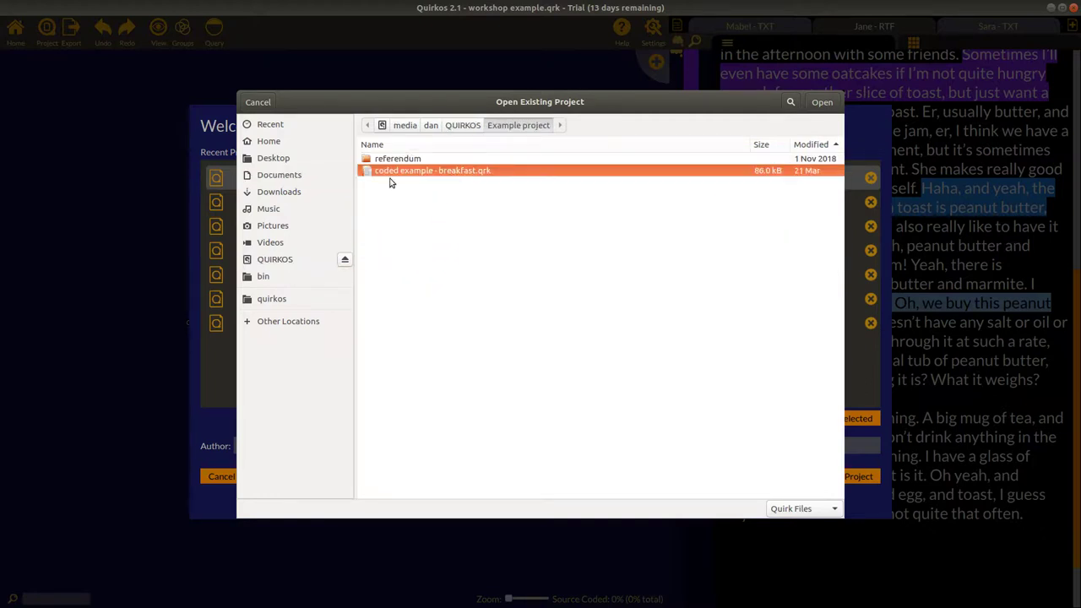
{"action": "double_click", "coordinate": [548, 172]}
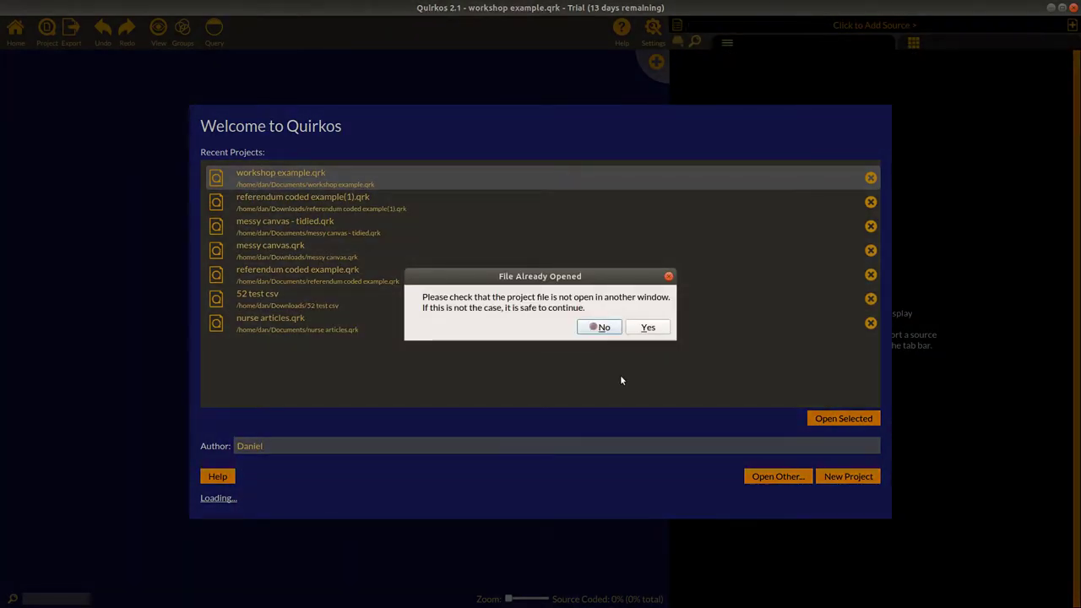
{"action": "left_click", "coordinate": [648, 329]}
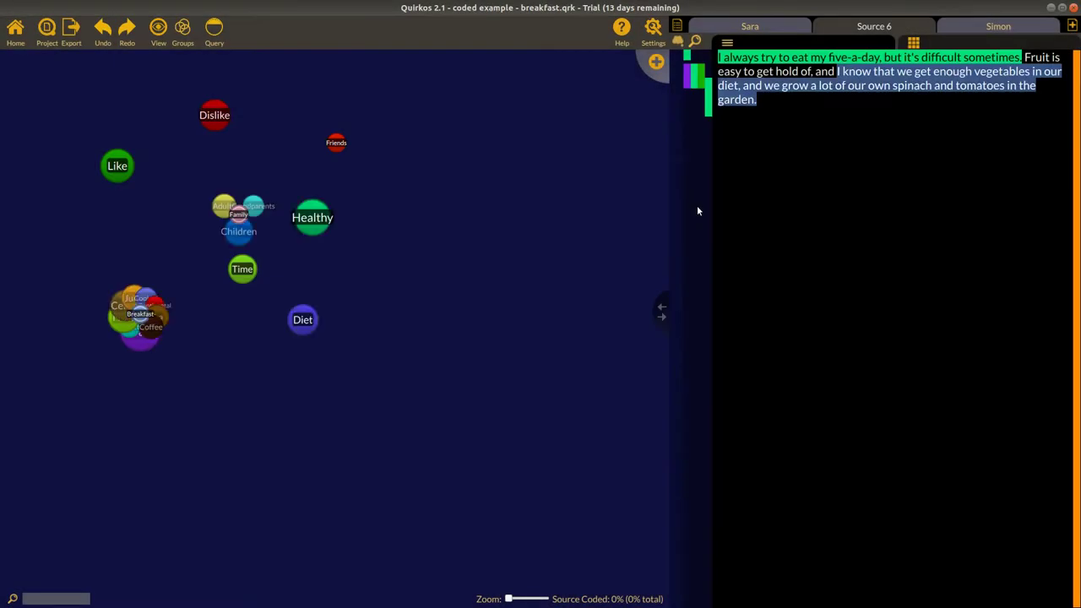
Step: Enlarge the source font size for reading the first source's transcript and widen the transcript pane
{"action": "left_click", "coordinate": [747, 31]}
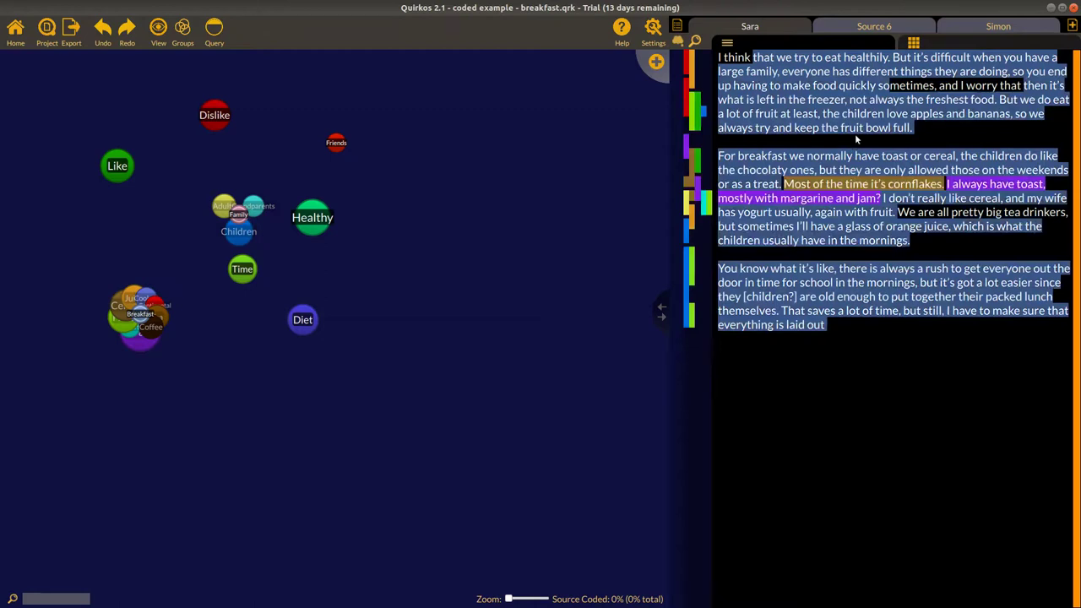
{"action": "left_click", "coordinate": [652, 27]}
{"action": "left_click", "coordinate": [676, 38]}
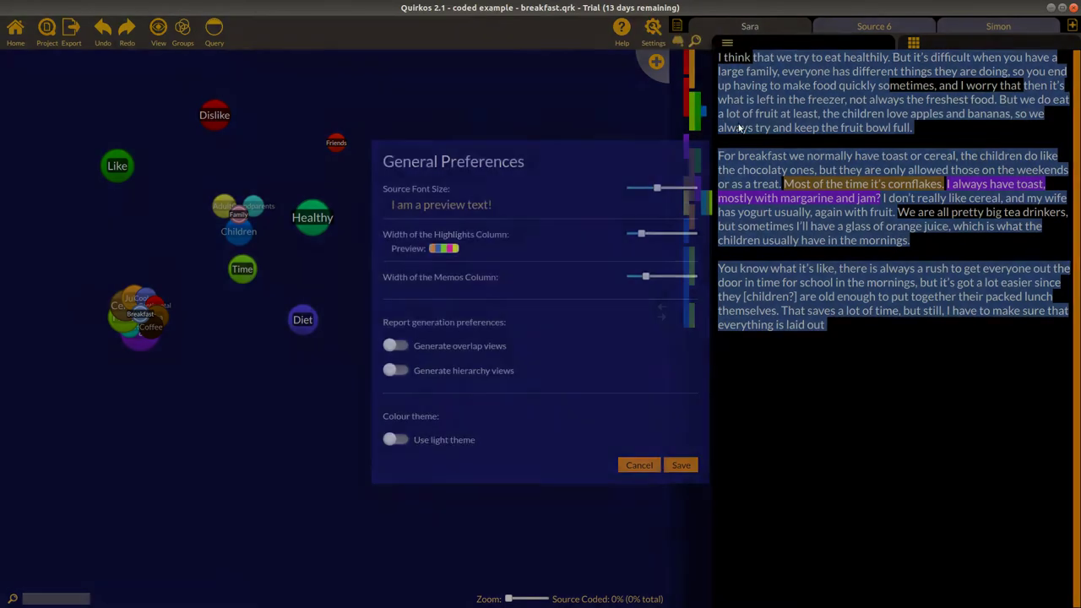
{"action": "left_click_drag", "start_coordinate": [657, 187], "coordinate": [681, 187]}
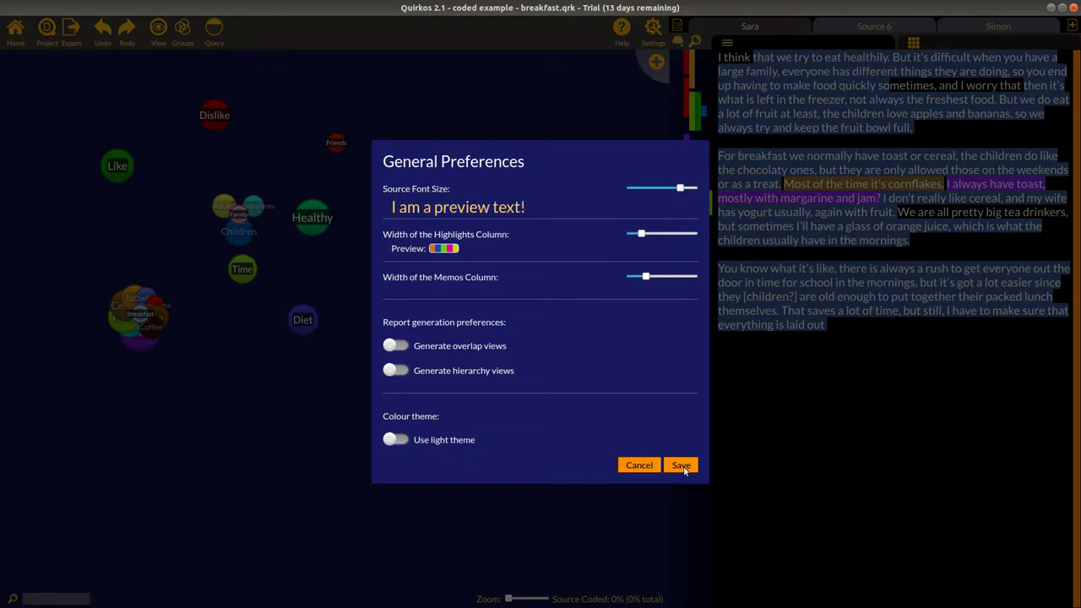
{"action": "left_click", "coordinate": [680, 465]}
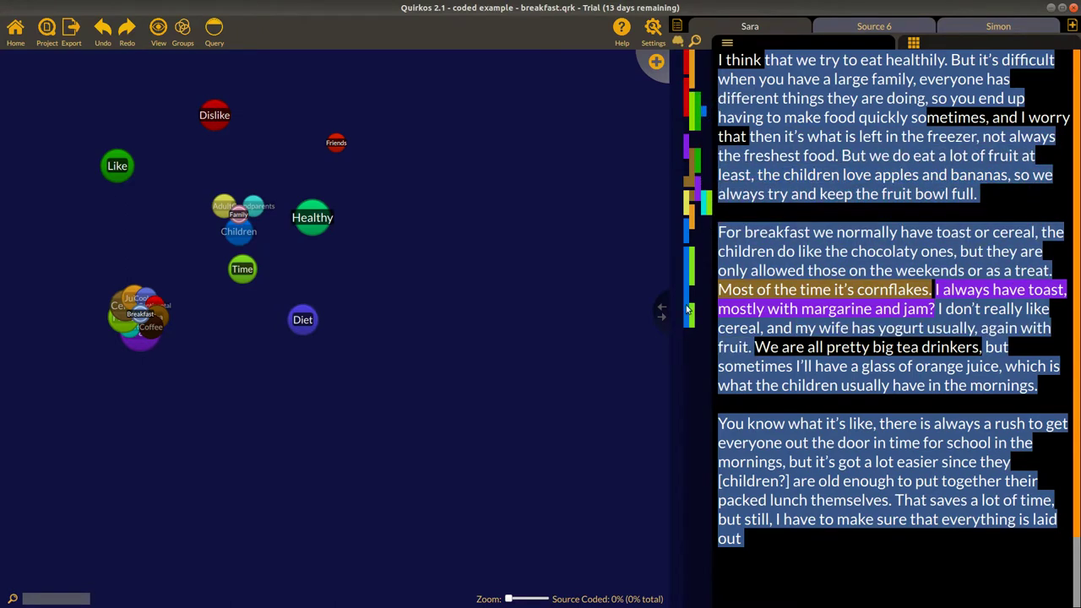
{"action": "left_click_drag", "start_coordinate": [661, 323], "coordinate": [629, 330]}
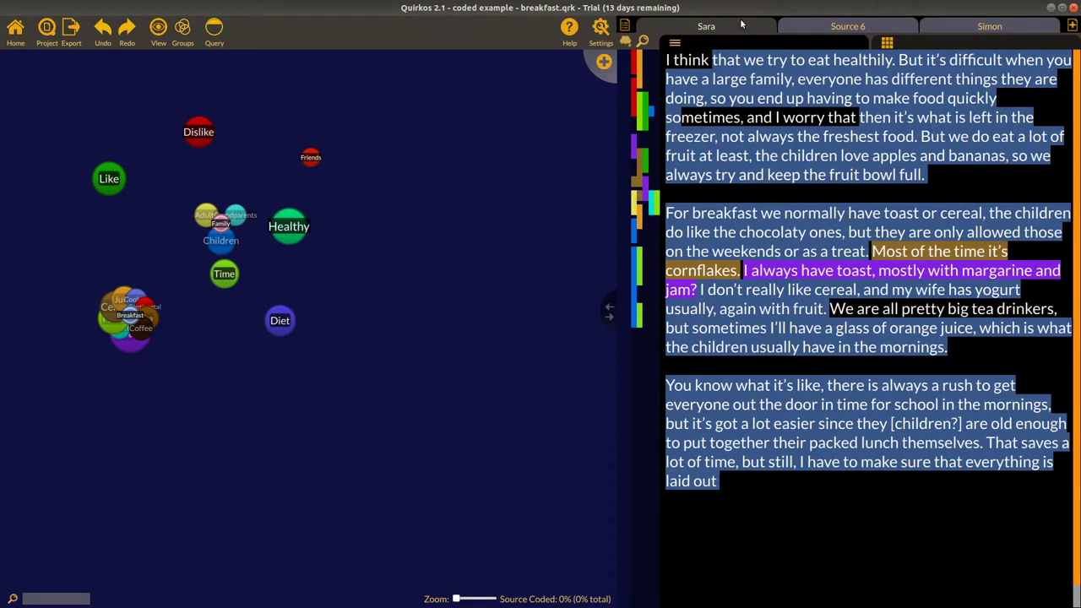
Step: Open the third source's transcript, enlarge the quirk canvas and move the Family quirk cluster closer to the Dislike quirk
{"action": "left_click", "coordinate": [961, 27]}
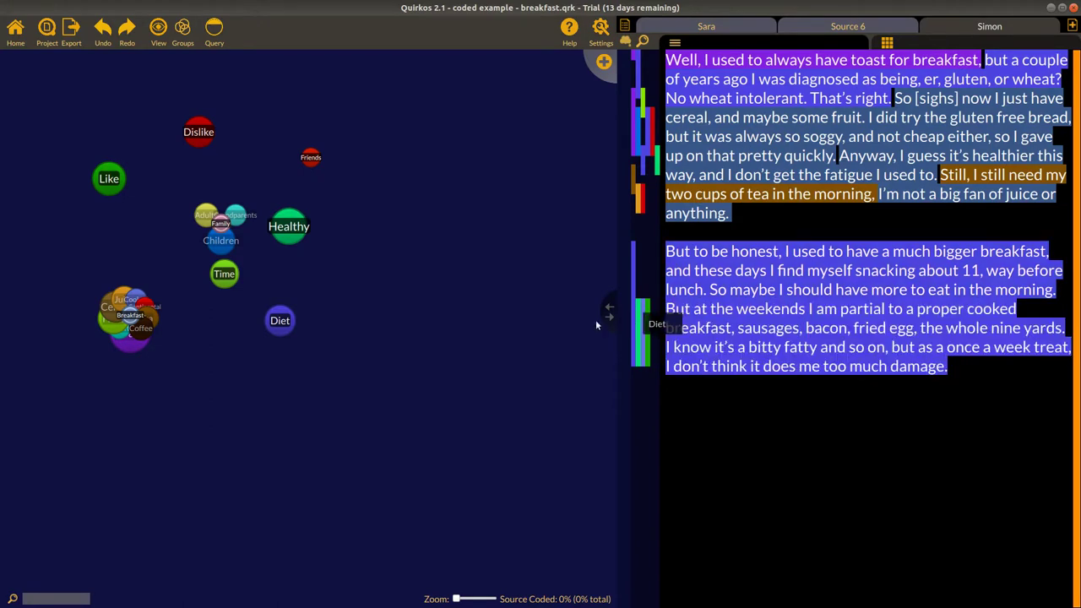
{"action": "left_click_drag", "start_coordinate": [455, 599], "coordinate": [467, 598]}
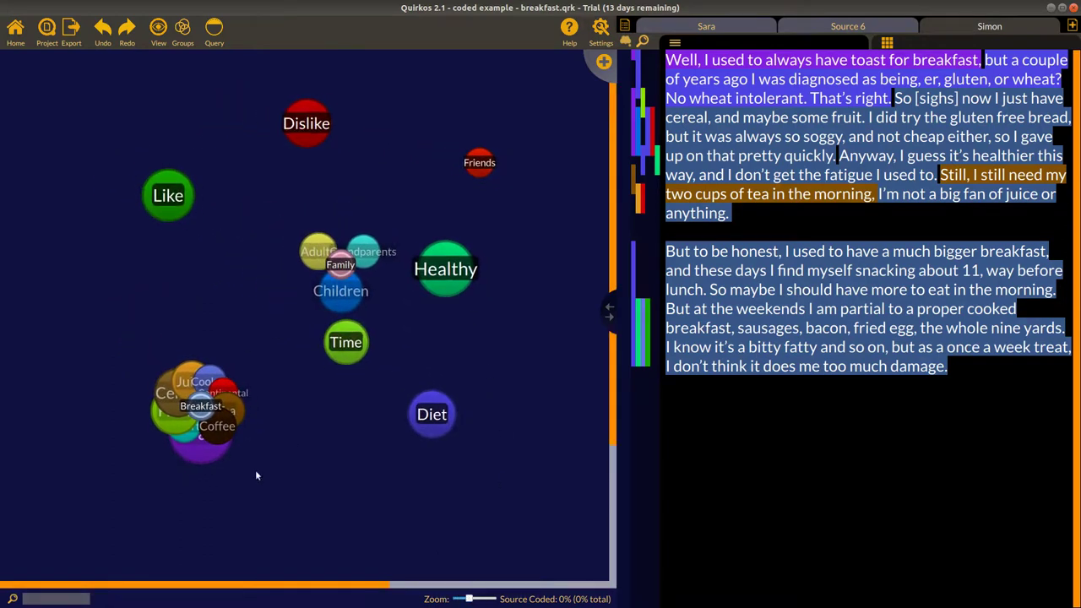
{"action": "mouse_move", "coordinate": [201, 409]}
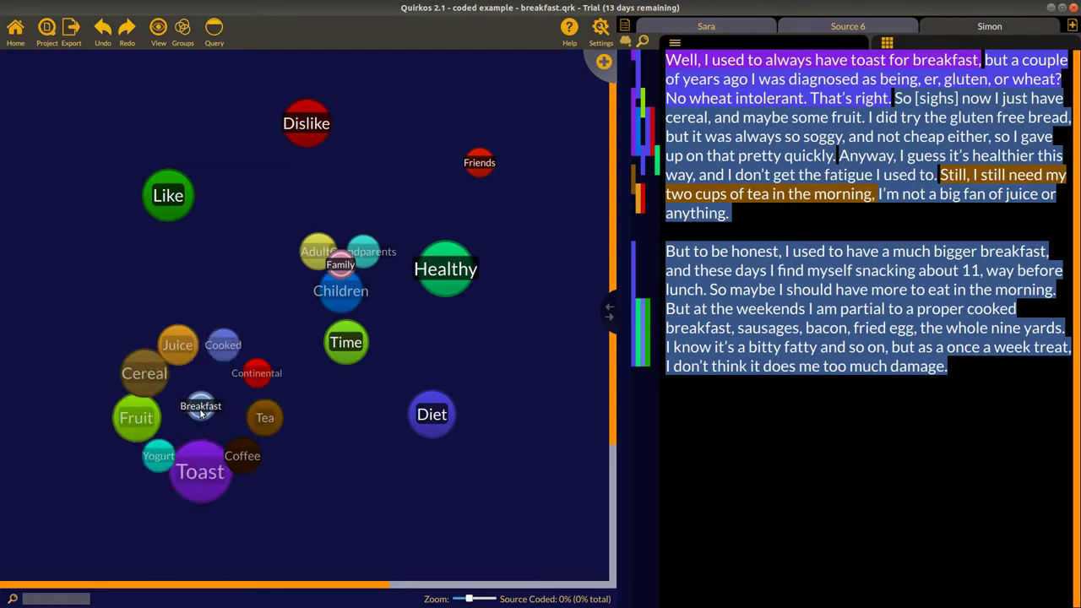
{"action": "mouse_move", "coordinate": [354, 217]}
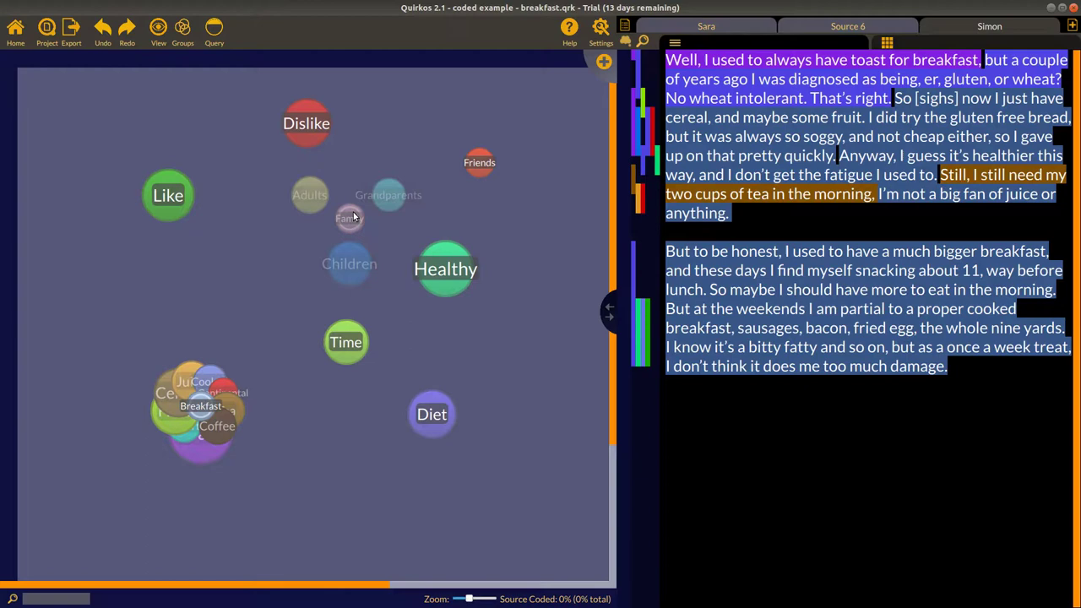
{"action": "left_click_drag", "start_coordinate": [354, 217], "coordinate": [351, 218]}
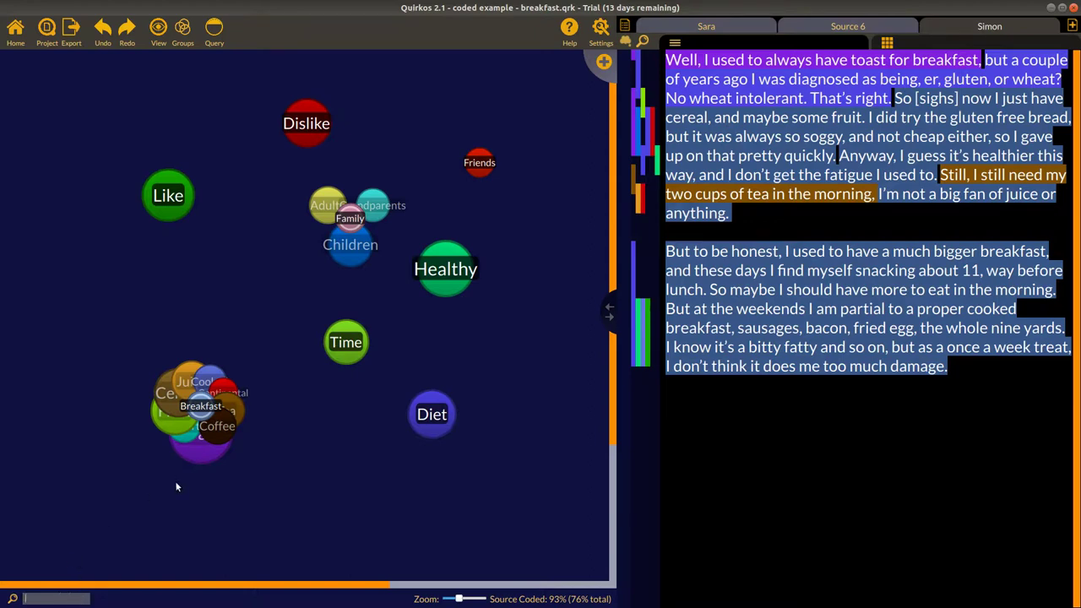
Step: Filter the quirks on the canvas by "Tea" and by "diet", clearing the filter after each search
{"action": "type", "text": "Tea"}
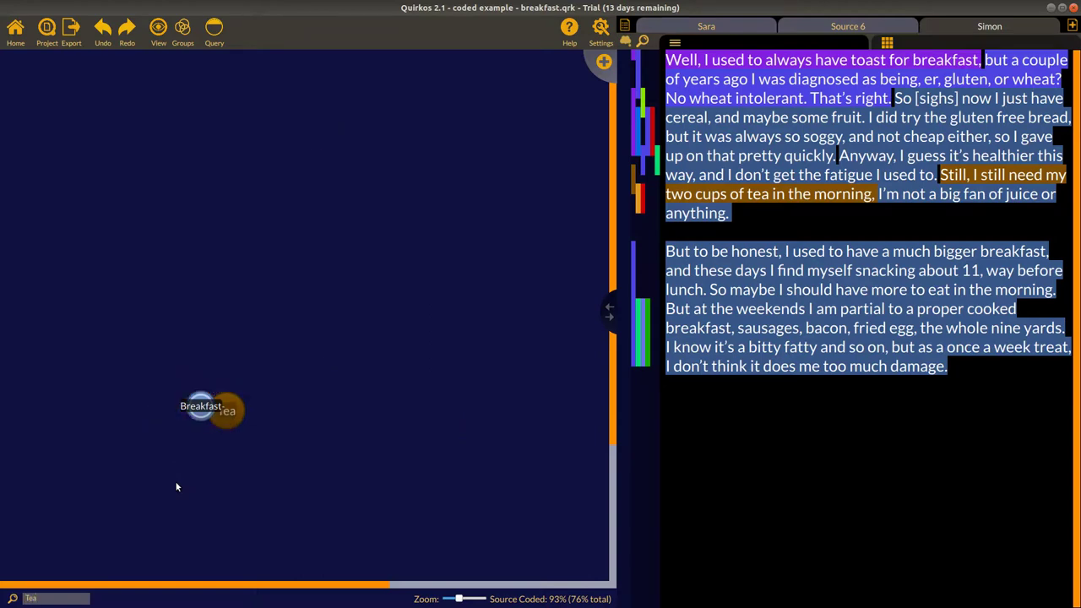
{"action": "key", "text": "BackSpace"}
{"action": "key", "text": "BackSpace"}
{"action": "key", "text": "BackSpace"}
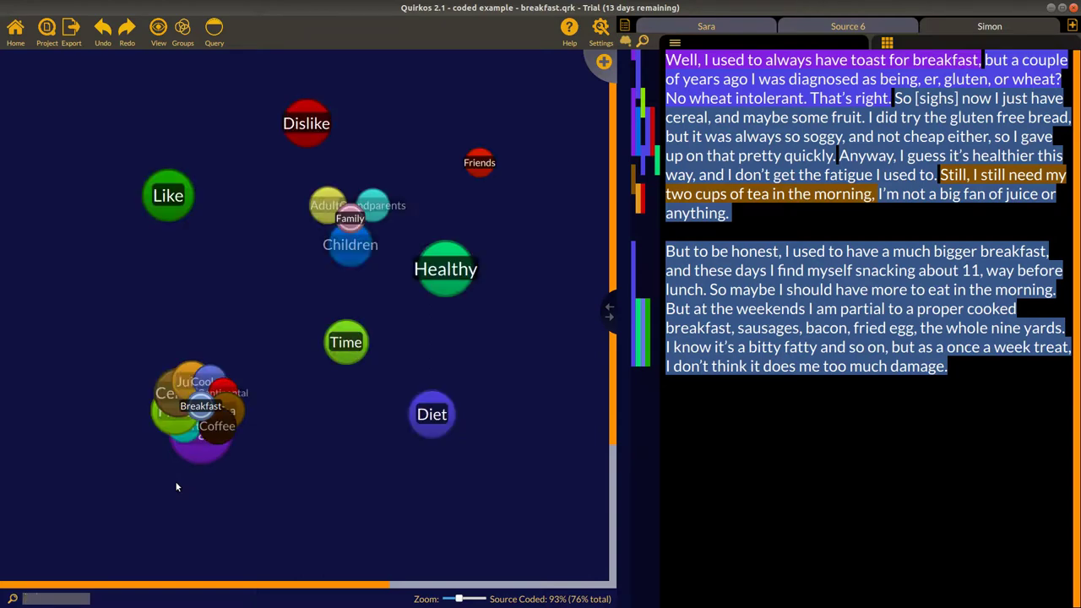
{"action": "type", "text": "diet"}
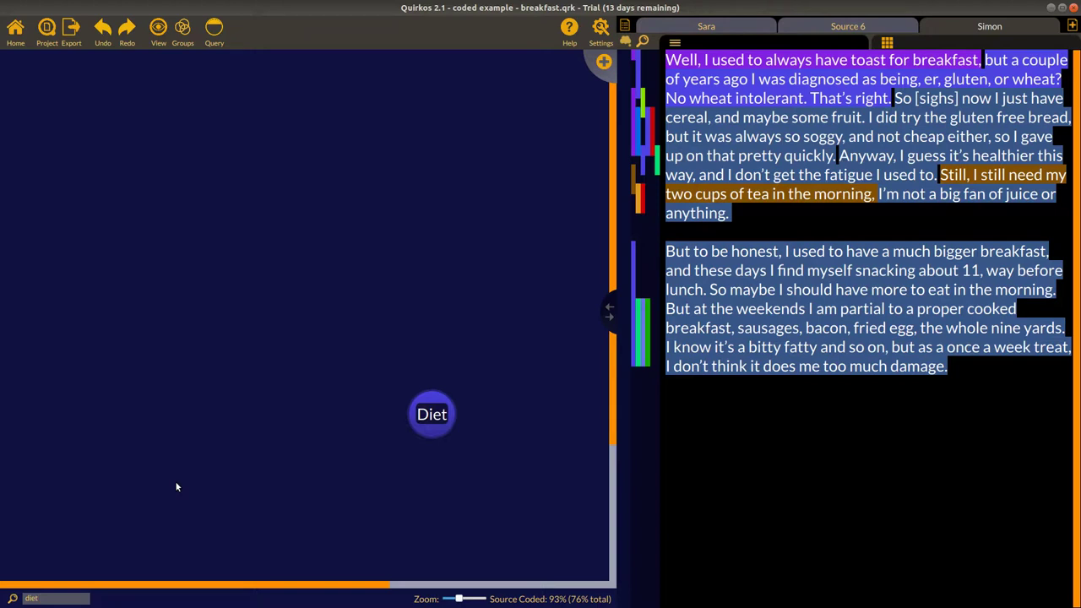
{"action": "key", "text": "BackSpace"}
{"action": "key", "text": "BackSpace"}
{"action": "key", "text": "BackSpace"}
{"action": "key", "text": "BackSpace"}
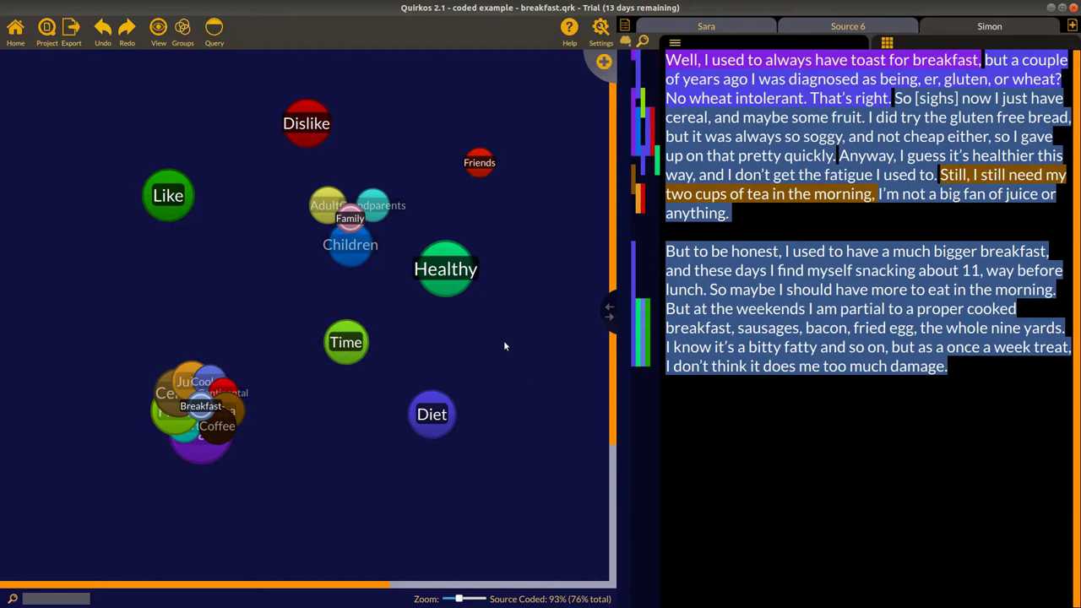
Step: View the Dislike quirk's properties, including its title, description, color and groups, and dismiss them
{"action": "right_click", "coordinate": [306, 128]}
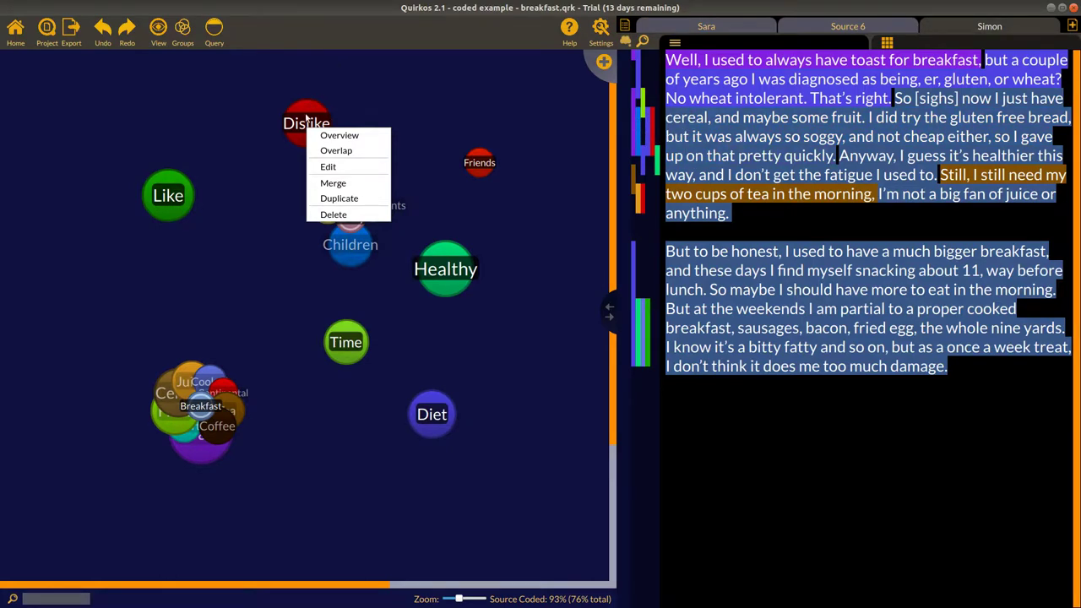
{"action": "left_click", "coordinate": [338, 135]}
{"action": "right_click", "coordinate": [305, 114]}
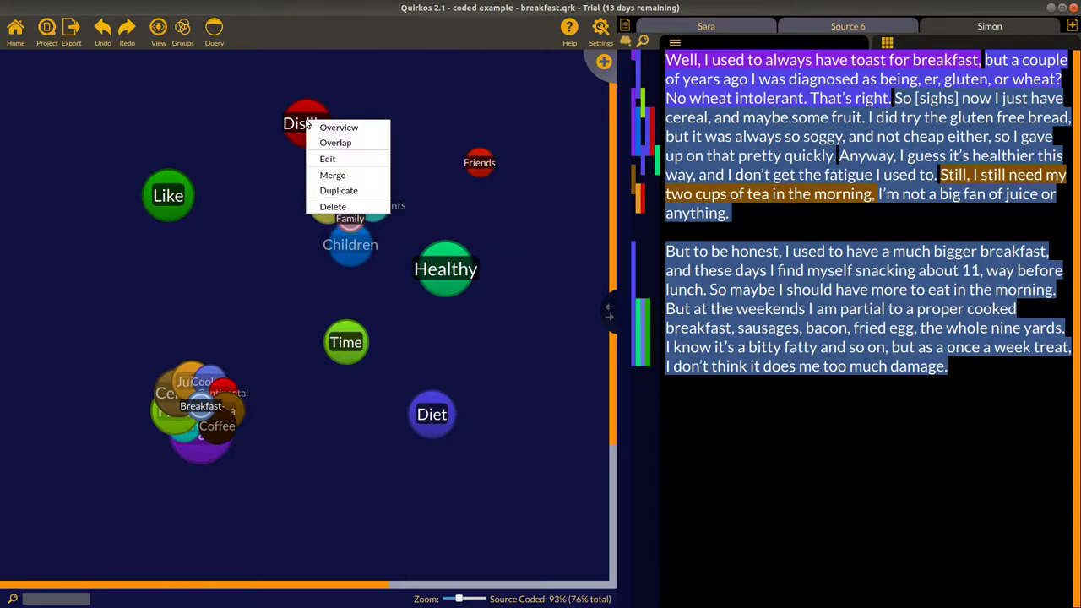
{"action": "left_click", "coordinate": [345, 162]}
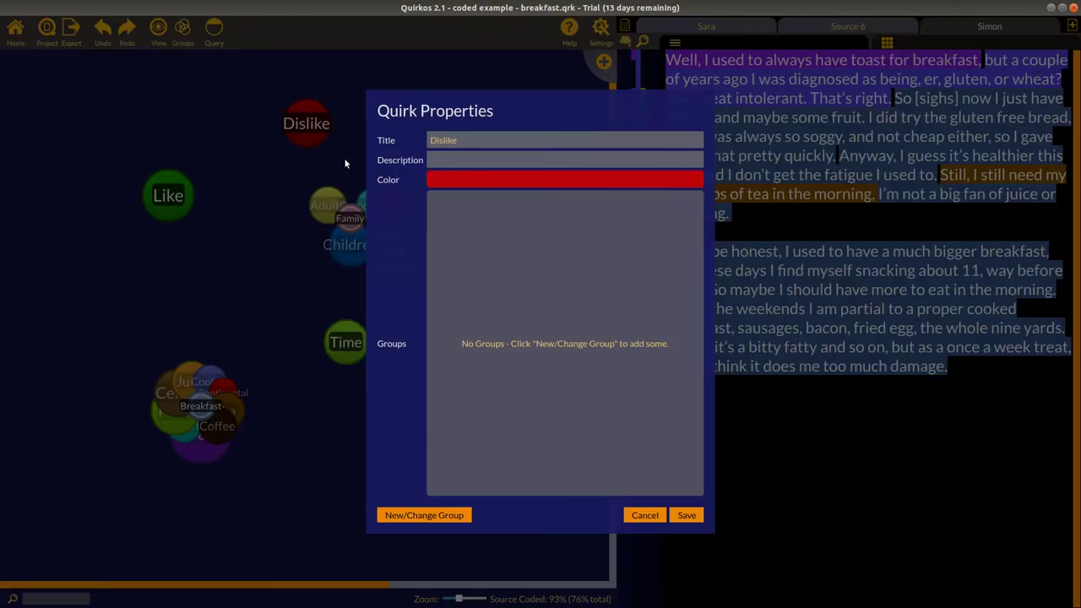
{"action": "left_click", "coordinate": [654, 517]}
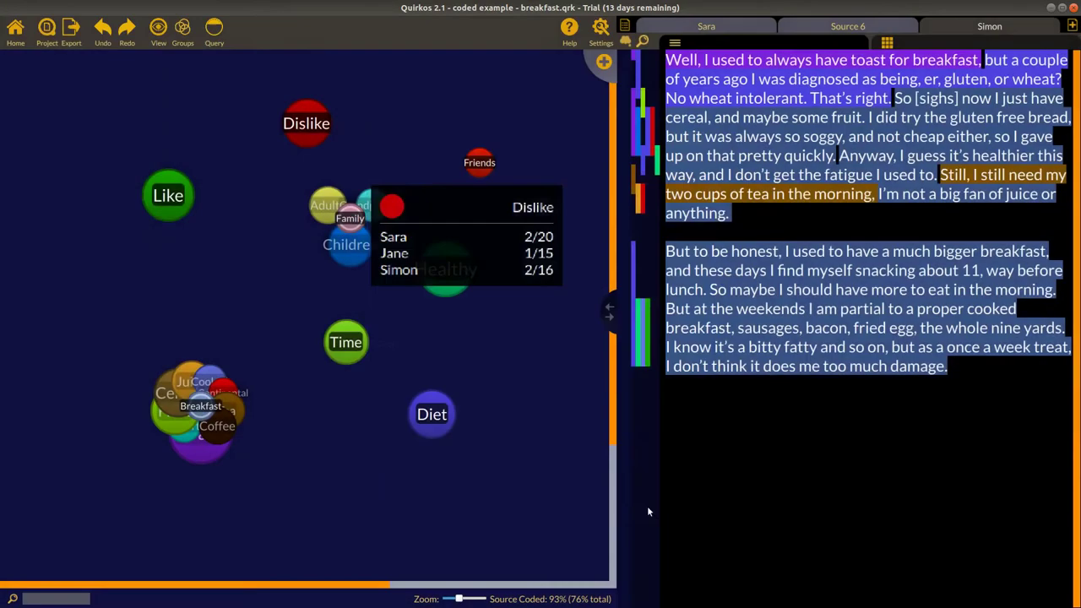
Step: Open the overlap view for the Dislike quirk and examine its summary and the quirks closest to it
{"action": "right_click", "coordinate": [307, 134]}
{"action": "left_click", "coordinate": [351, 155]}
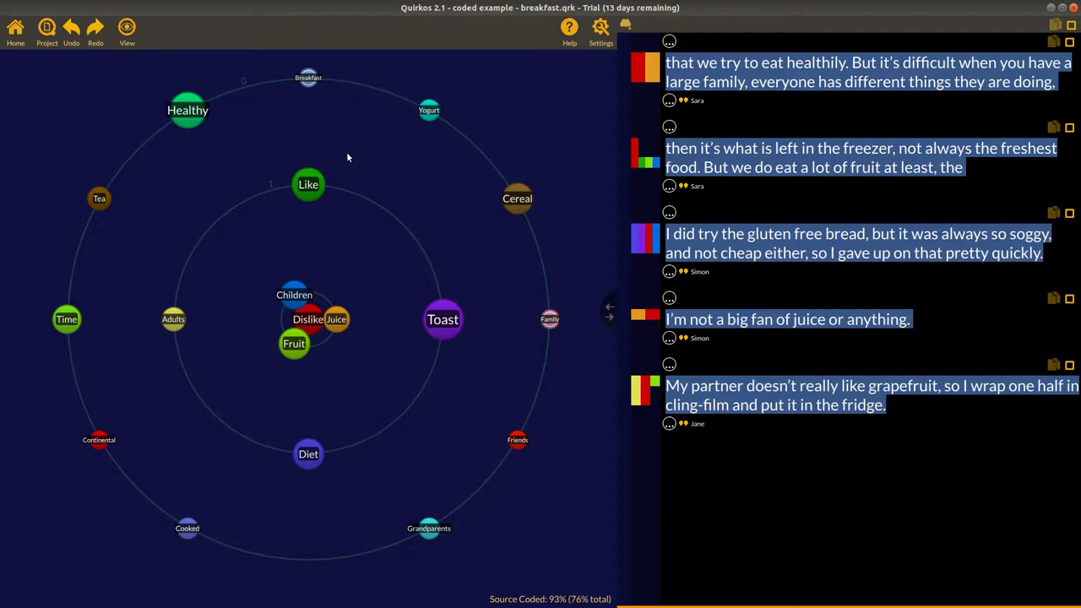
{"action": "mouse_move", "coordinate": [310, 323]}
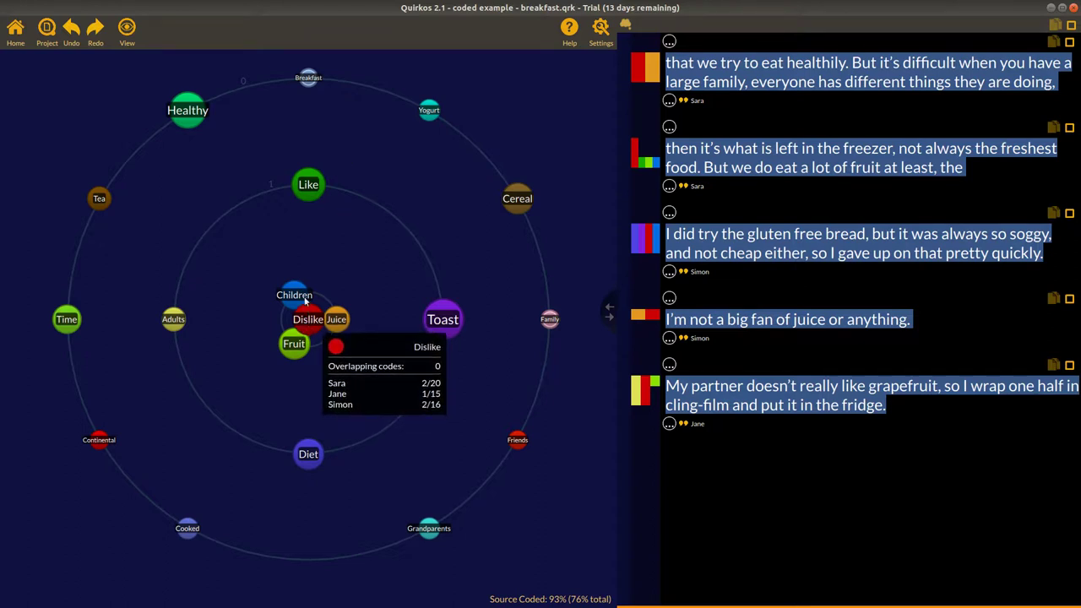
{"action": "mouse_move", "coordinate": [308, 351]}
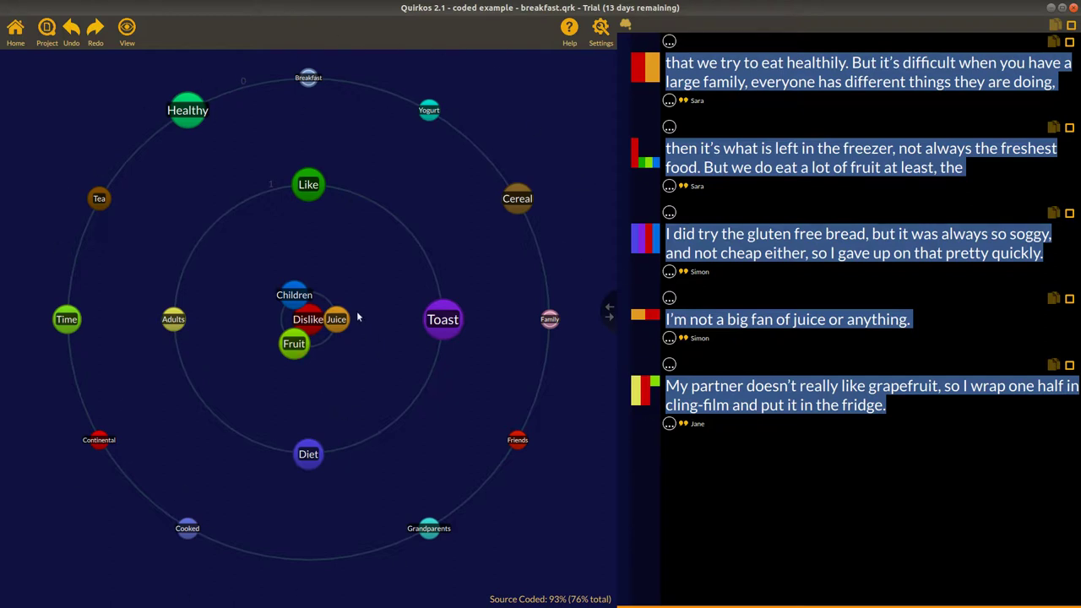
Step: Show the passages where Dislike overlaps with Fruit and highlight the grapefruit sentence and the apples and bananas text while comparing them
{"action": "left_click", "coordinate": [297, 338]}
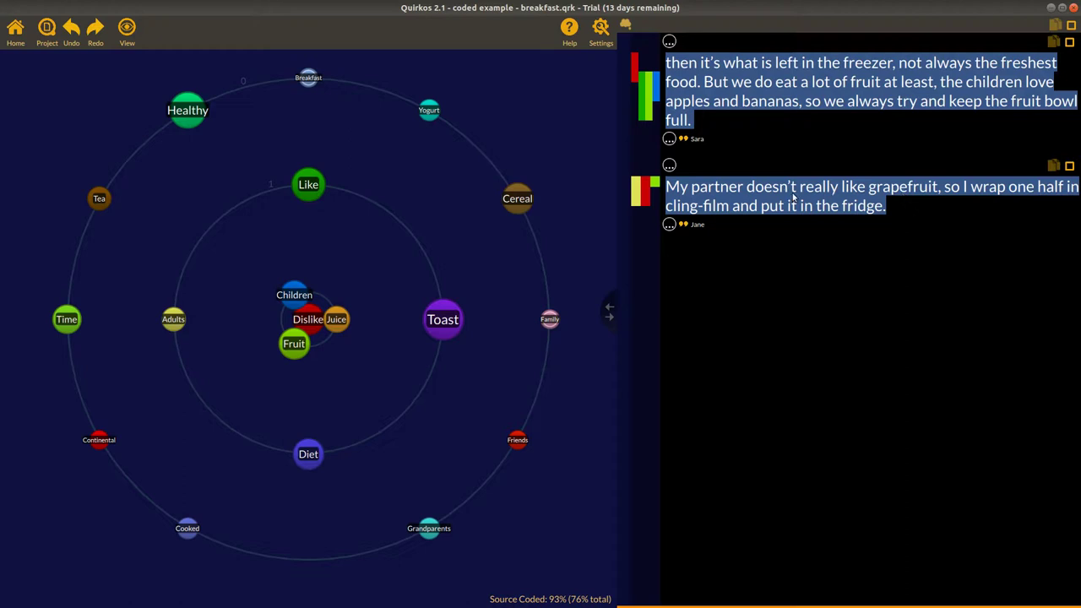
{"action": "left_click_drag", "start_coordinate": [667, 194], "coordinate": [937, 193]}
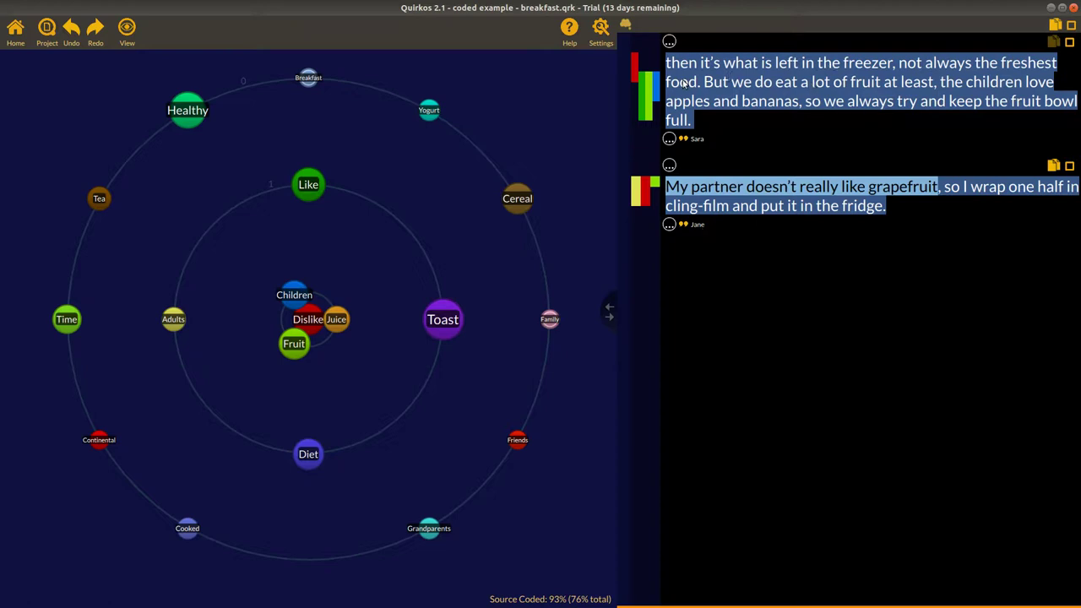
{"action": "left_click_drag", "start_coordinate": [705, 84], "coordinate": [841, 101]}
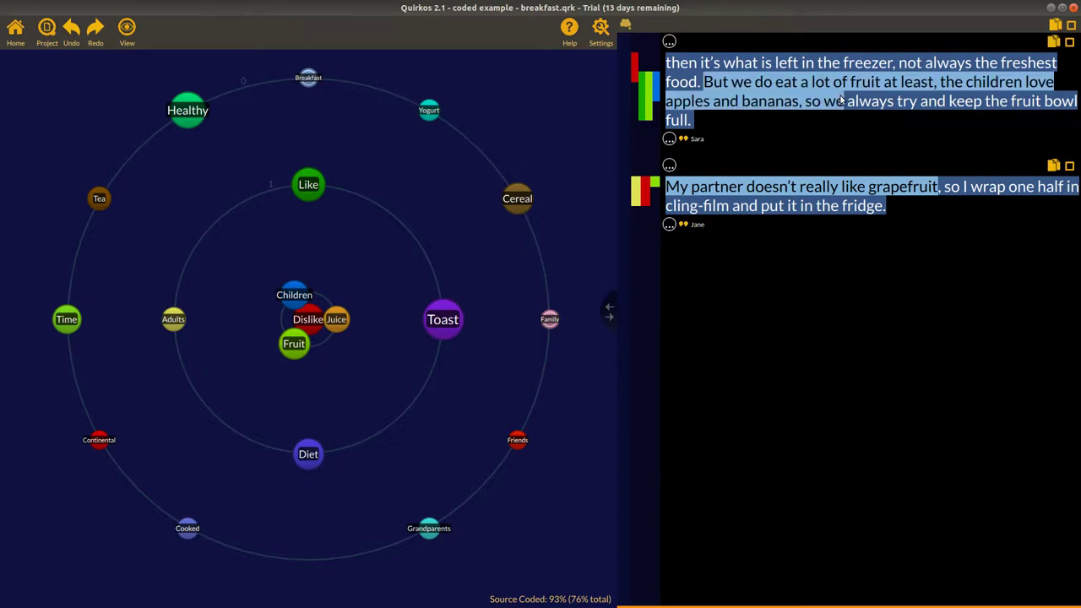
{"action": "left_click_drag", "start_coordinate": [898, 66], "coordinate": [873, 109]}
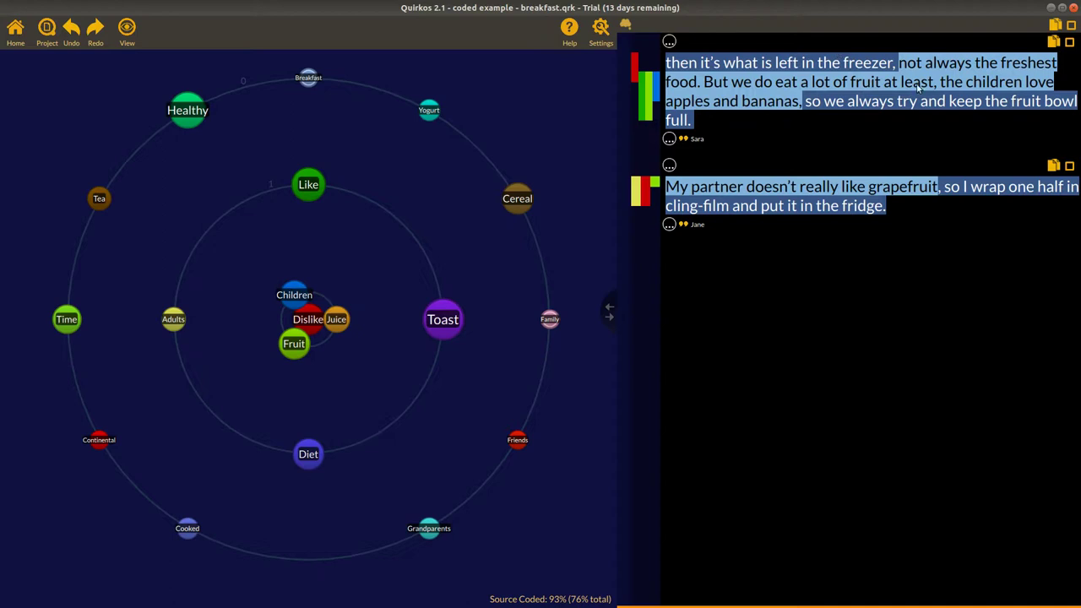
{"action": "left_click", "coordinate": [810, 99]}
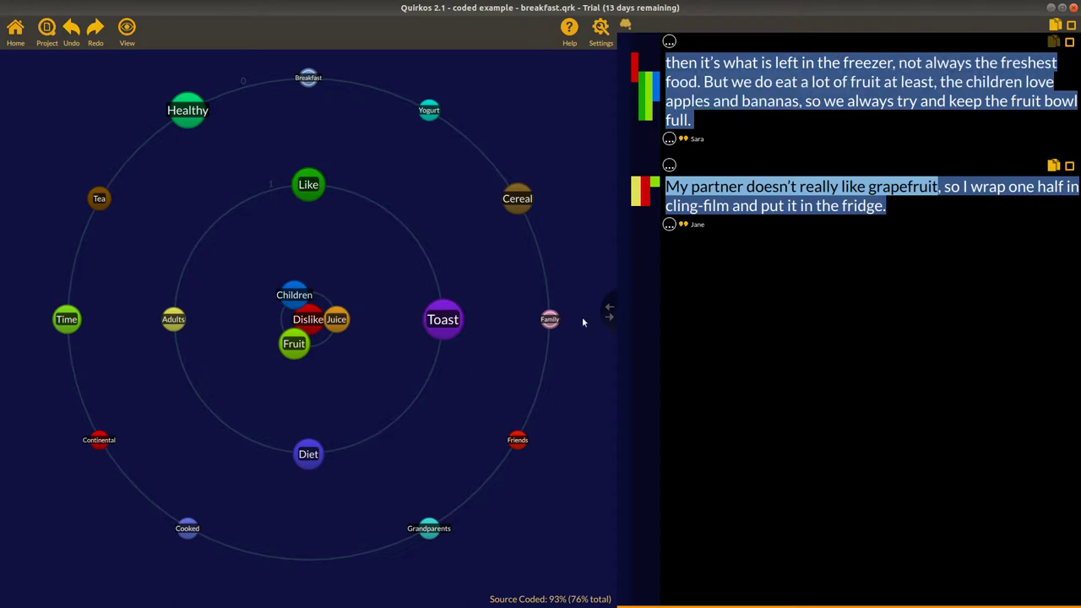
Step: Show the passage shared by Dislike and Toast, select the whole quote and code it to the Healthy quirk
{"action": "left_click", "coordinate": [453, 326]}
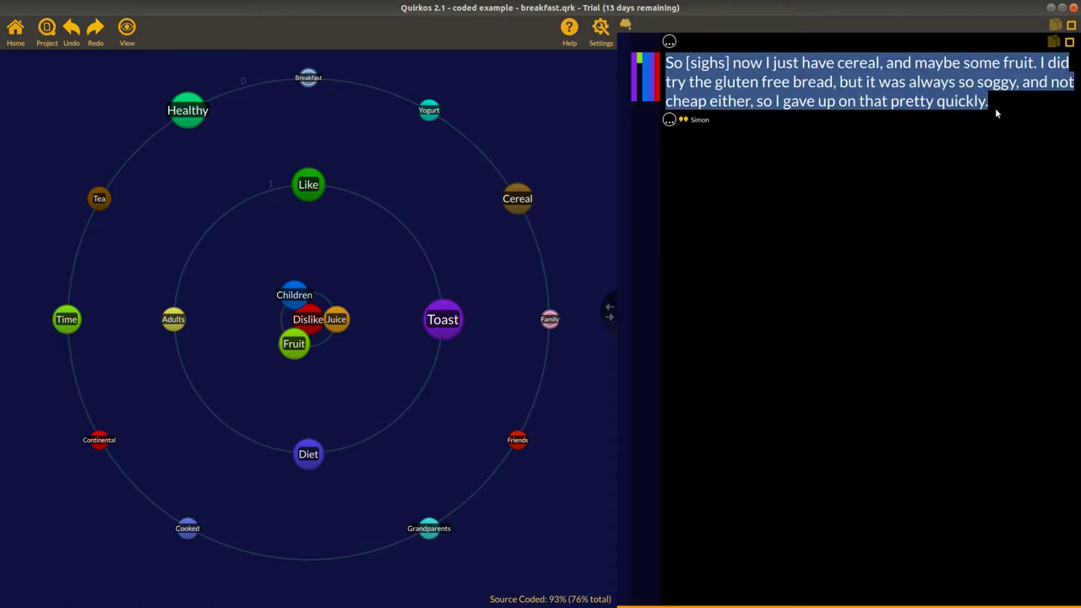
{"action": "mouse_move", "coordinate": [987, 103]}
{"action": "left_mouse_down"}
{"action": "mouse_move", "coordinate": [837, 85]}
{"action": "mouse_move", "coordinate": [676, 85]}
{"action": "mouse_move", "coordinate": [671, 69]}
{"action": "mouse_move", "coordinate": [1001, 107]}
{"action": "left_mouse_up"}
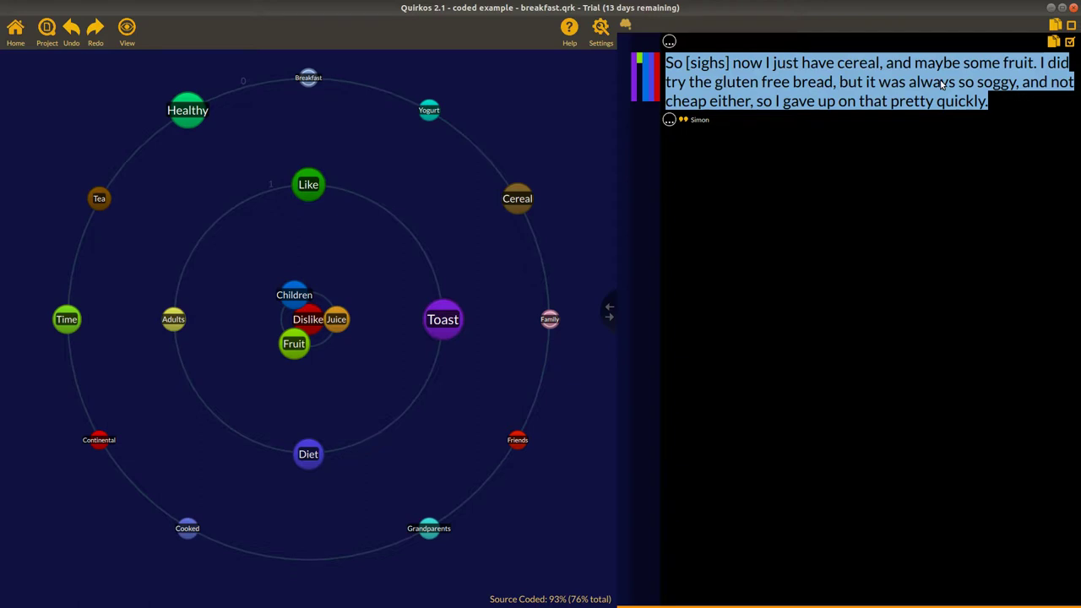
{"action": "mouse_move", "coordinate": [942, 82]}
{"action": "left_mouse_down"}
{"action": "mouse_move", "coordinate": [340, 170]}
{"action": "mouse_move", "coordinate": [169, 111]}
{"action": "left_mouse_up"}
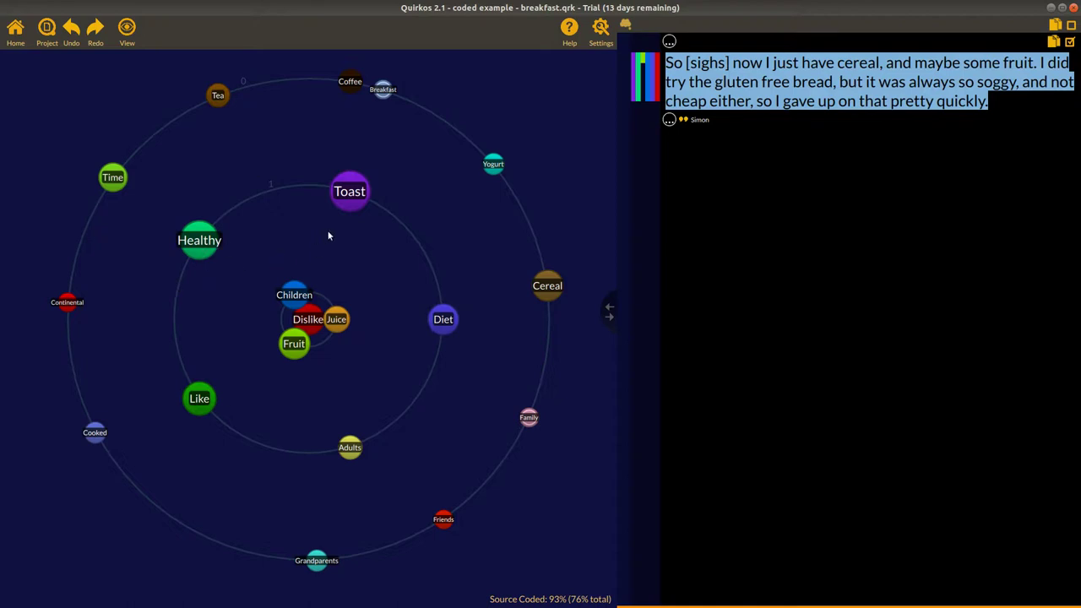
{"action": "mouse_move", "coordinate": [649, 77]}
Step: Return to the main quirk canvas and open the overlap view for the Like quirk
{"action": "left_click", "coordinate": [15, 30]}
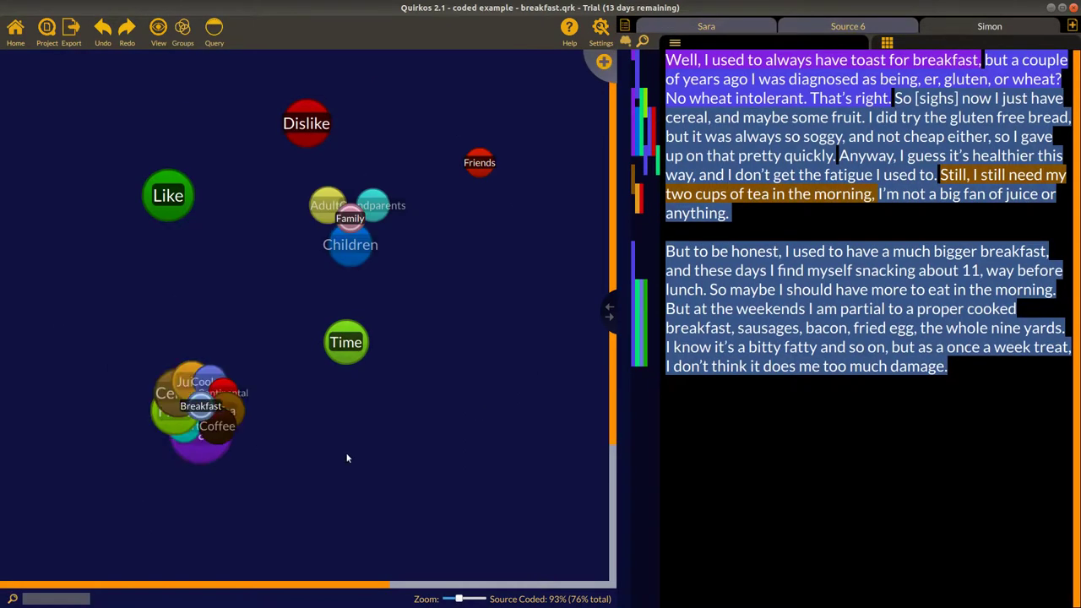
{"action": "double_click", "coordinate": [194, 412]}
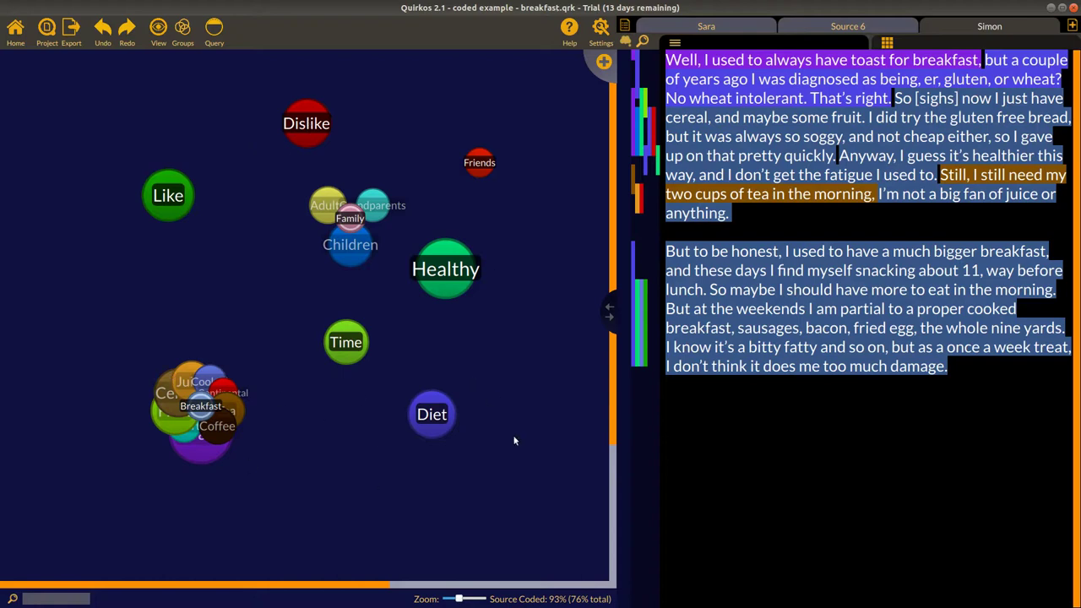
{"action": "right_click", "coordinate": [171, 193]}
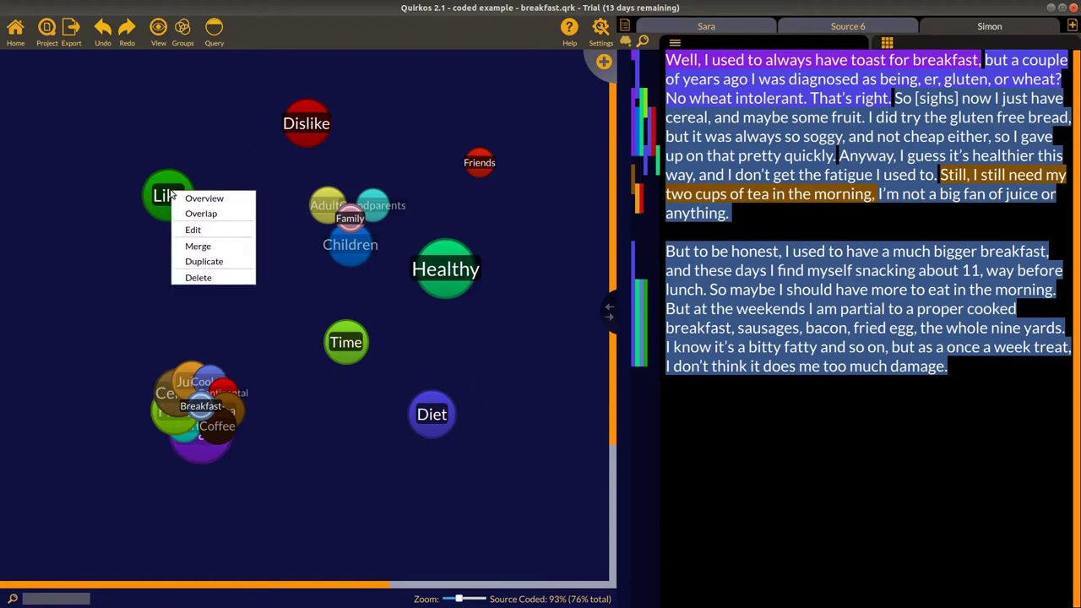
{"action": "left_click", "coordinate": [217, 216]}
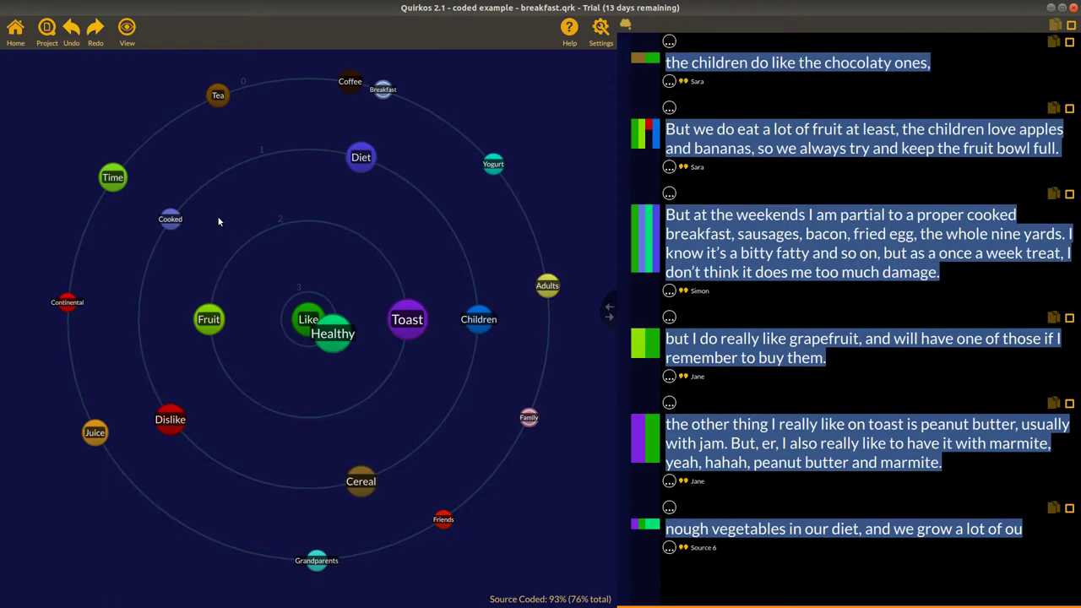
Step: Show in turn the passages where Like overlaps with Healthy, Toast and Fruit
{"action": "left_click", "coordinate": [331, 342]}
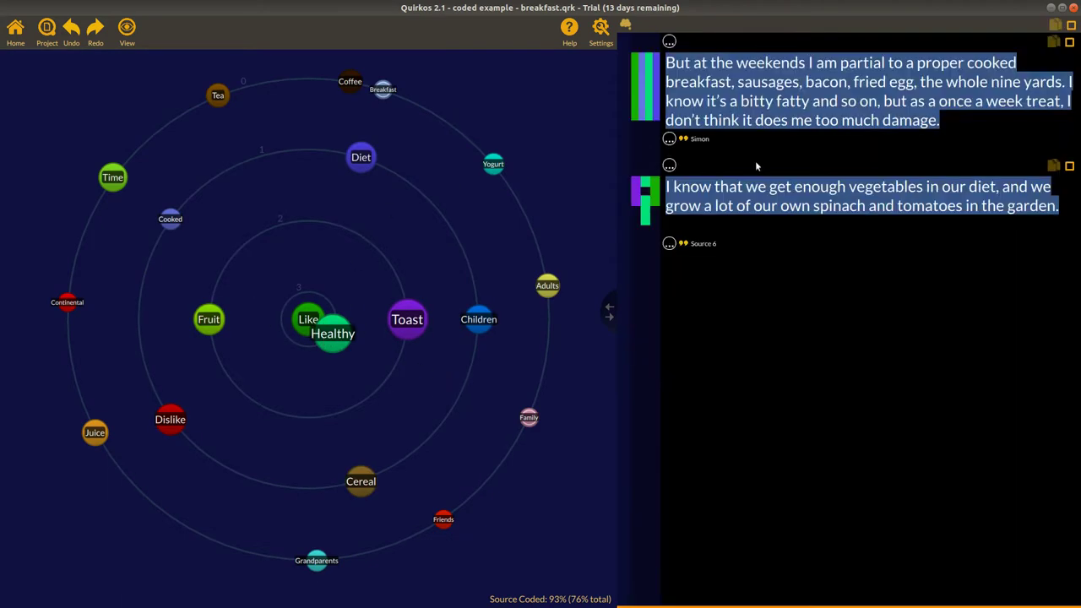
{"action": "left_click", "coordinate": [405, 320]}
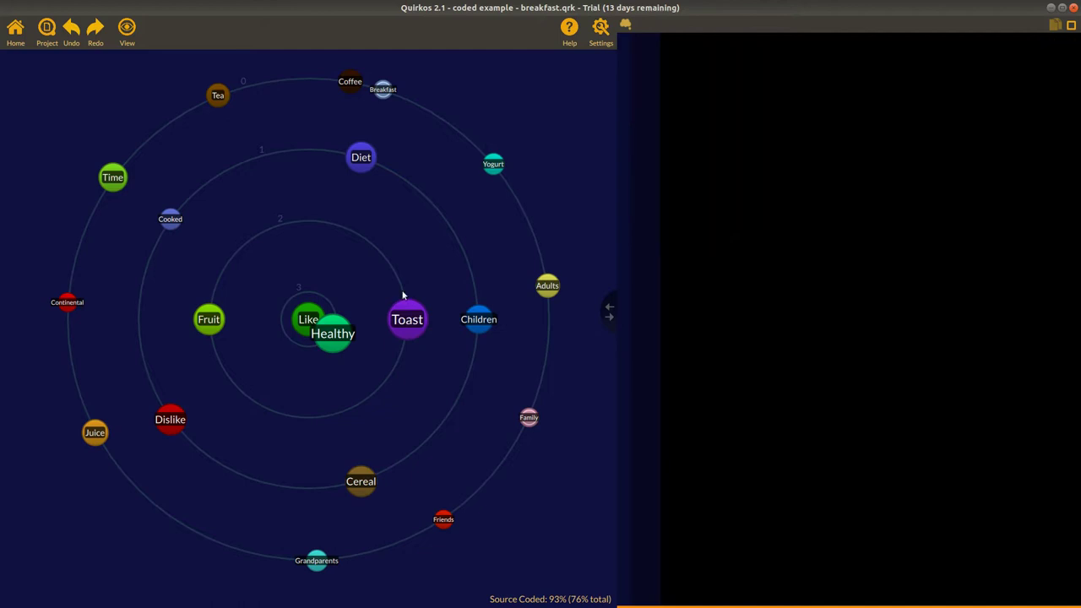
{"action": "left_click", "coordinate": [266, 308]}
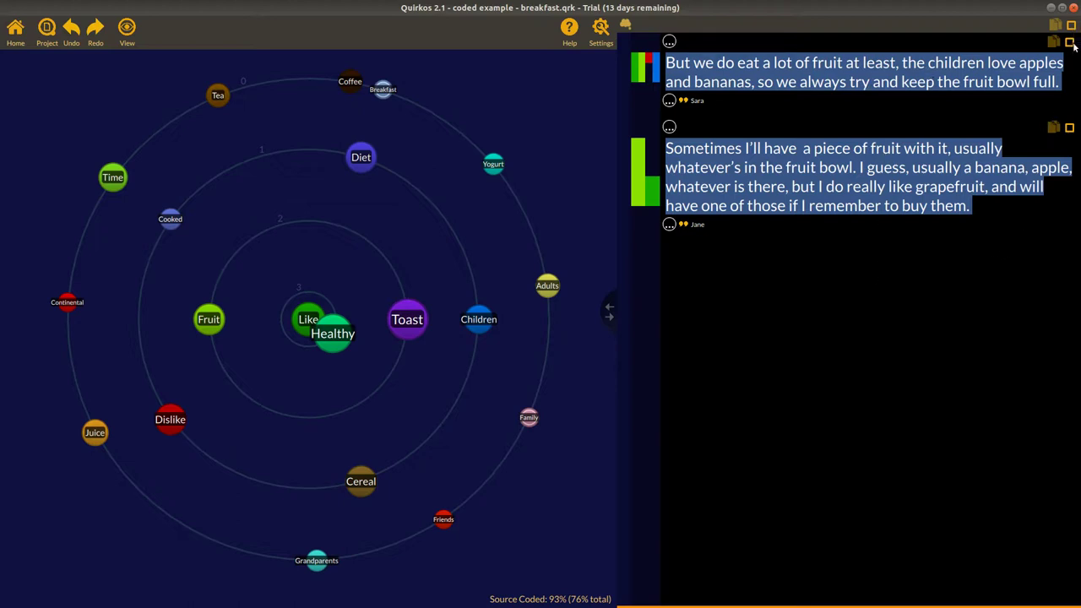
Step: Select the two Like and Fruit overlap quotes individually, clear the selection and select all the quotes at once
{"action": "left_click", "coordinate": [1069, 127]}
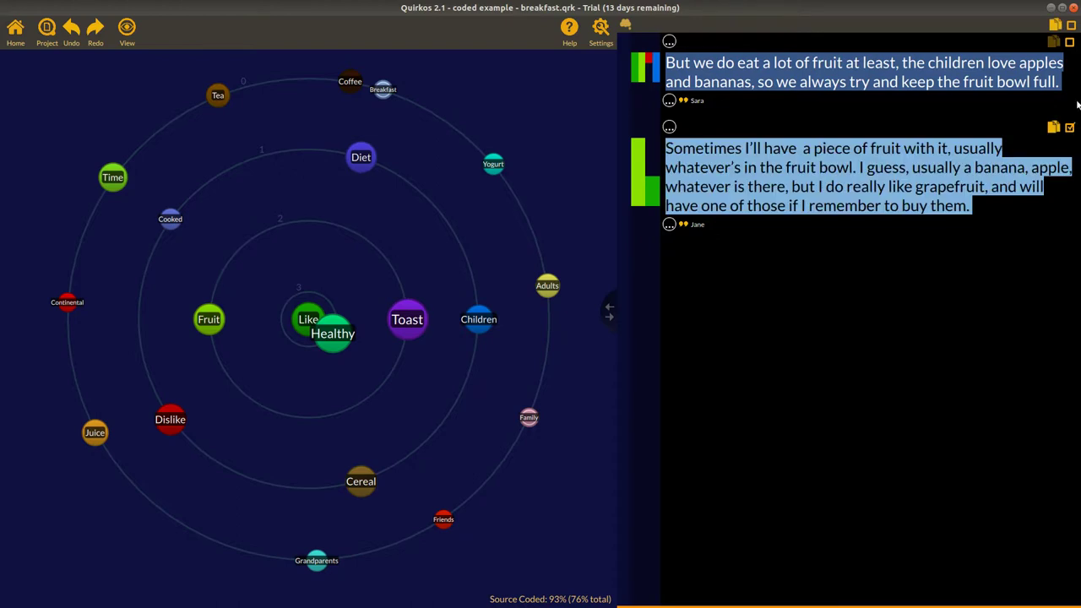
{"action": "left_click", "coordinate": [1070, 42]}
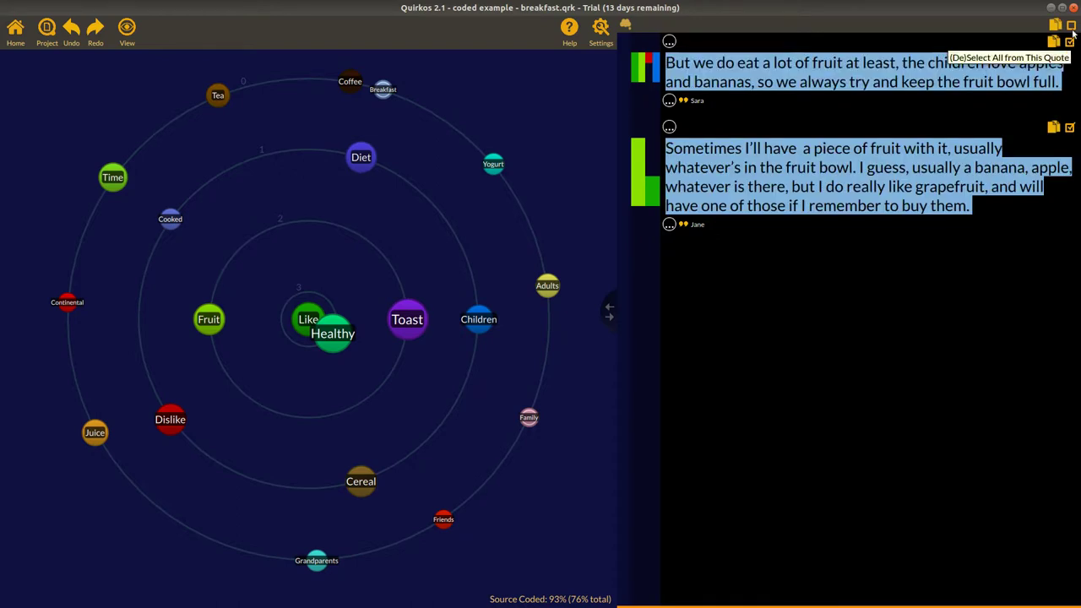
{"action": "left_click", "coordinate": [1071, 41]}
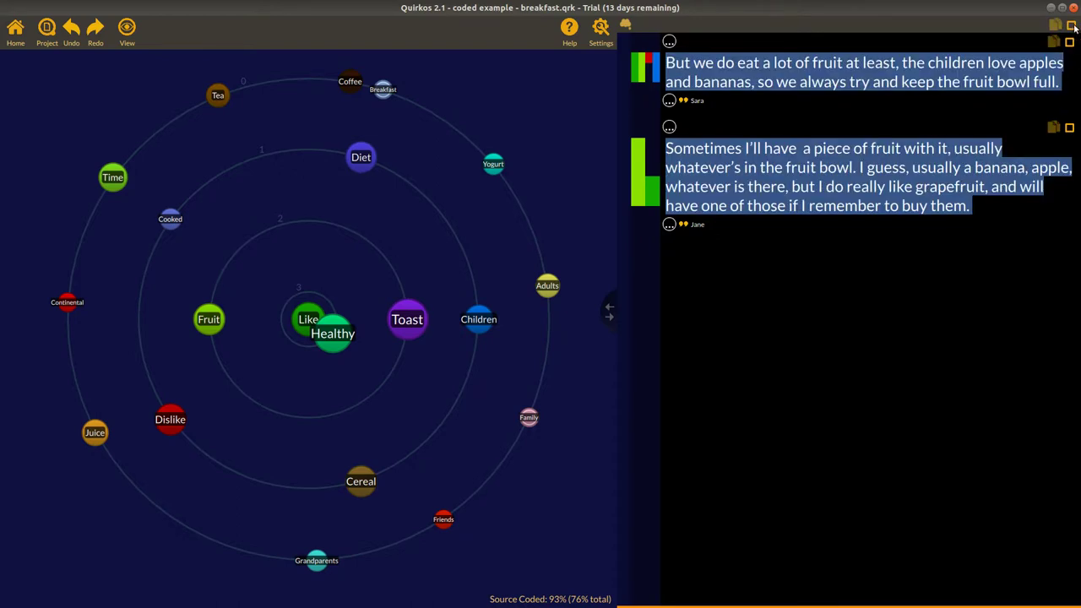
{"action": "left_click", "coordinate": [1072, 27]}
{"action": "left_click", "coordinate": [1071, 26]}
{"action": "left_click", "coordinate": [1071, 26]}
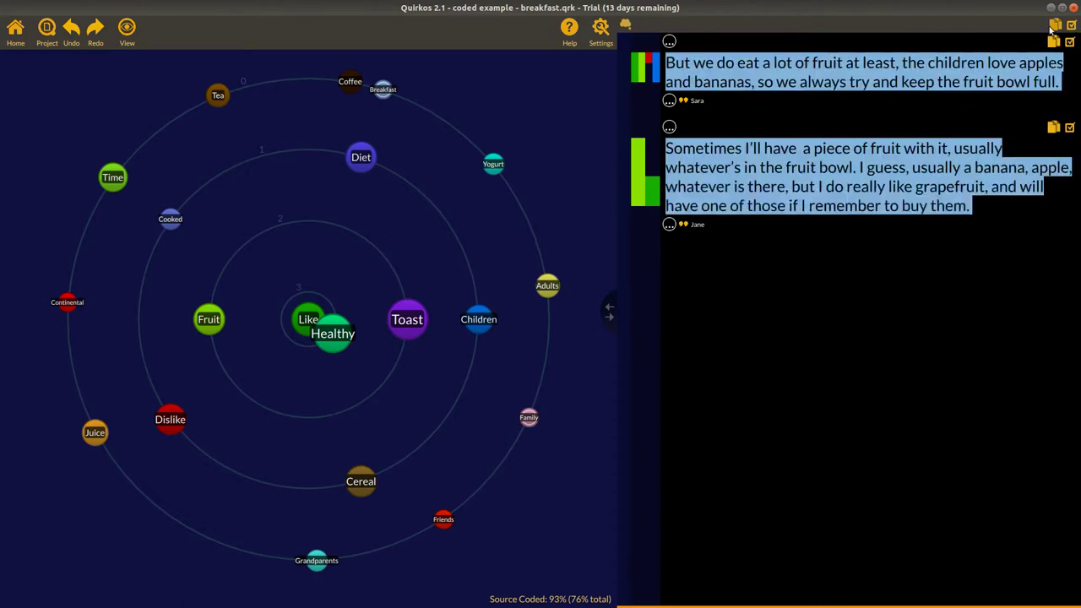
Step: Copy all the selected Like and Fruit overlap quotes, paste them into the blank LibreOffice Writer document and widen its window
{"action": "left_click", "coordinate": [1053, 27]}
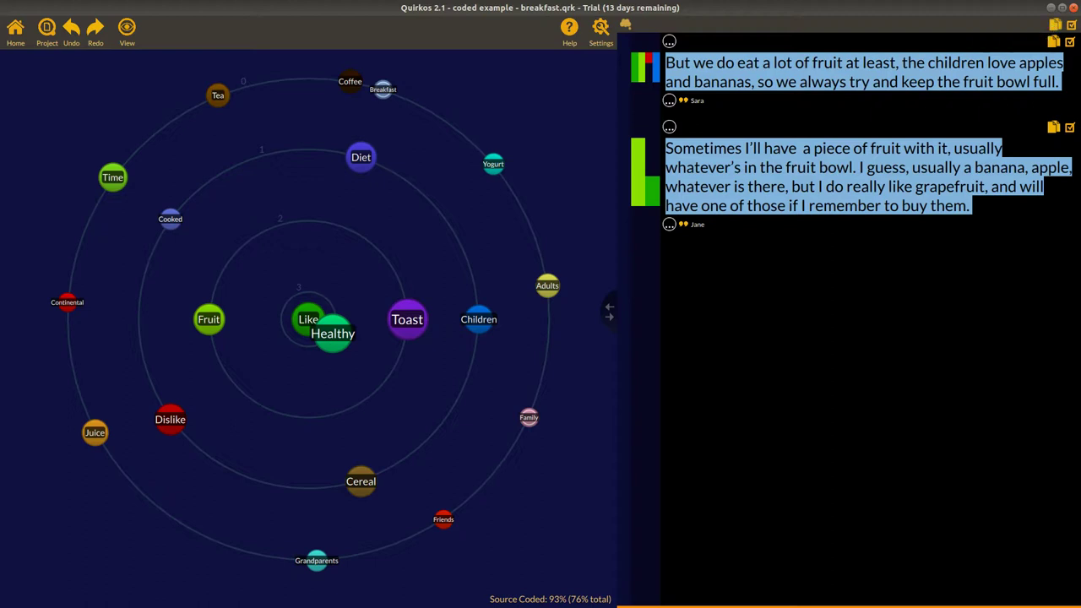
{"action": "left_click_drag", "start_coordinate": [942, 248], "coordinate": [440, 129]}
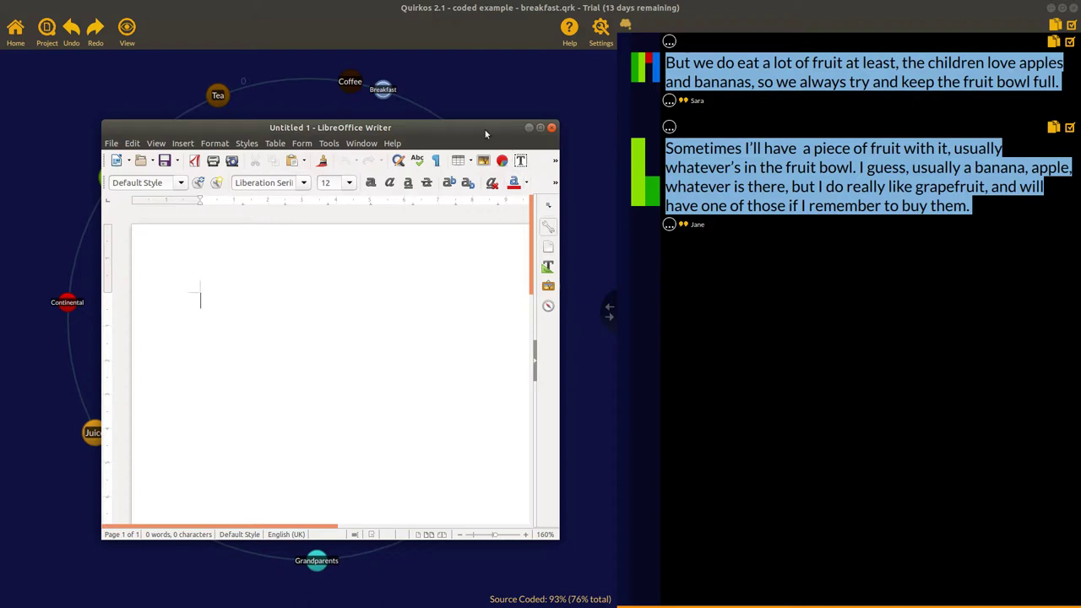
{"action": "key", "text": "ctrl+v"}
{"action": "left_click_drag", "start_coordinate": [532, 325], "coordinate": [531, 247]}
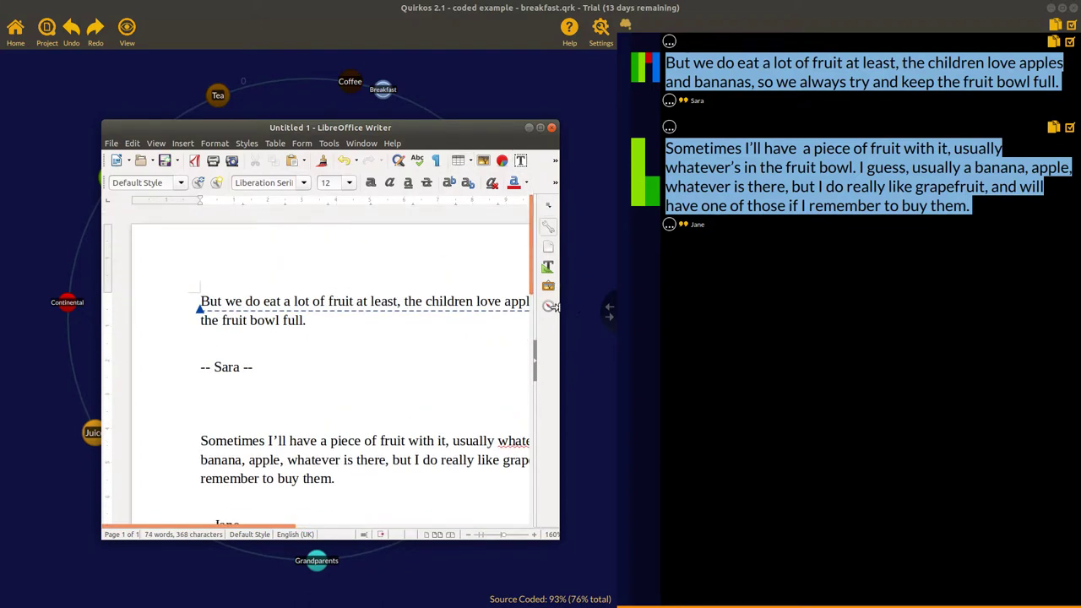
{"action": "left_click_drag", "start_coordinate": [807, 301], "coordinate": [996, 302]}
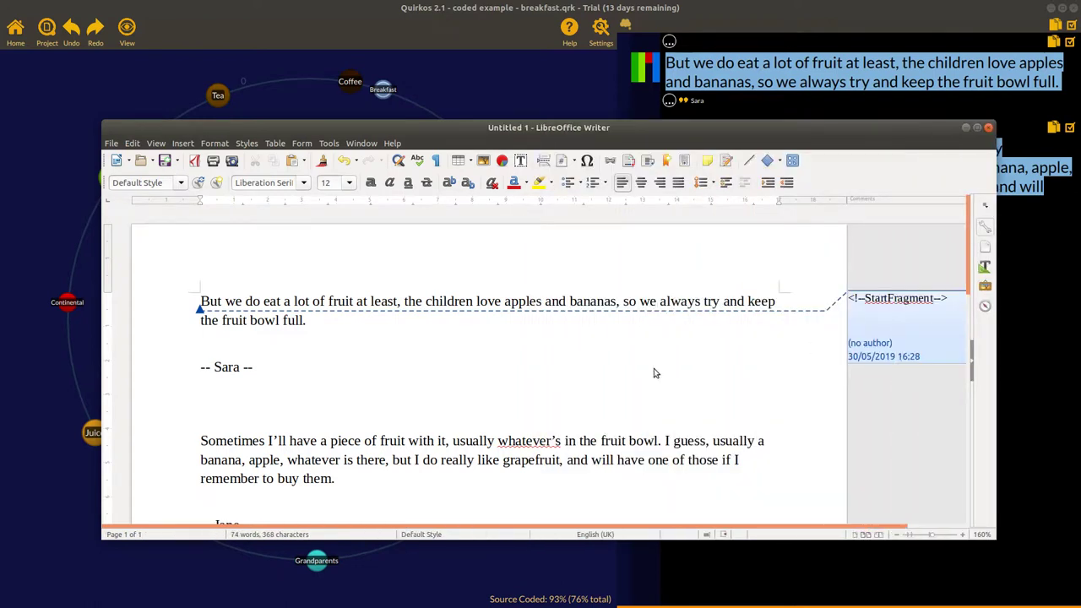
Step: Review the pasted quotes with their source names, close the Writer document without saving and return to Quirkos
{"action": "left_click", "coordinate": [225, 330]}
{"action": "scroll", "coordinate": [317, 359], "scroll_direction": "down", "scroll_amount": 3}
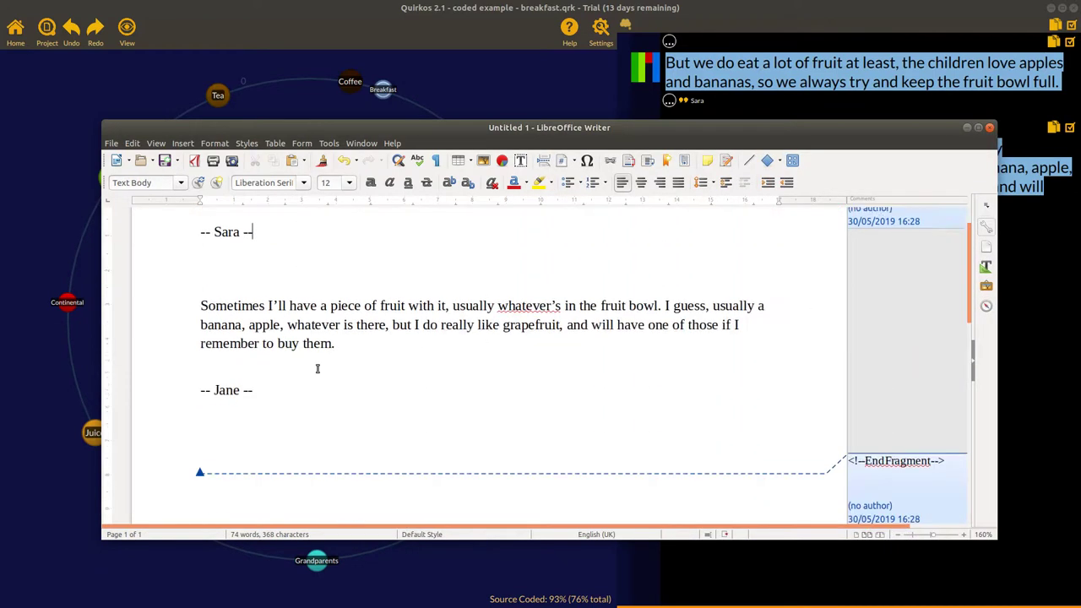
{"action": "scroll", "coordinate": [368, 350], "scroll_direction": "up", "scroll_amount": 4}
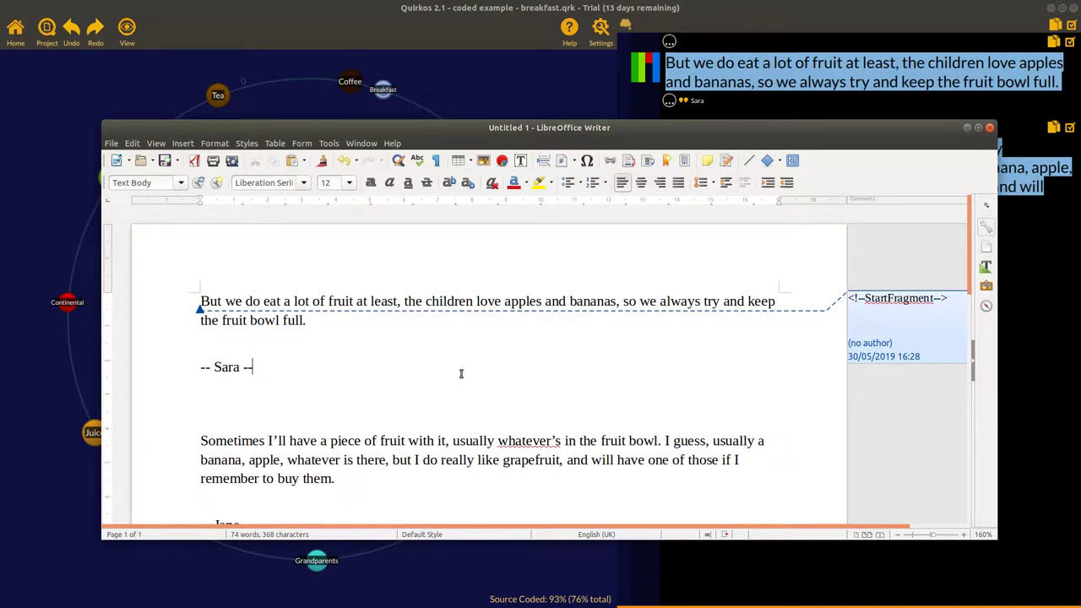
{"action": "scroll", "coordinate": [461, 373], "scroll_direction": "down", "scroll_amount": 3}
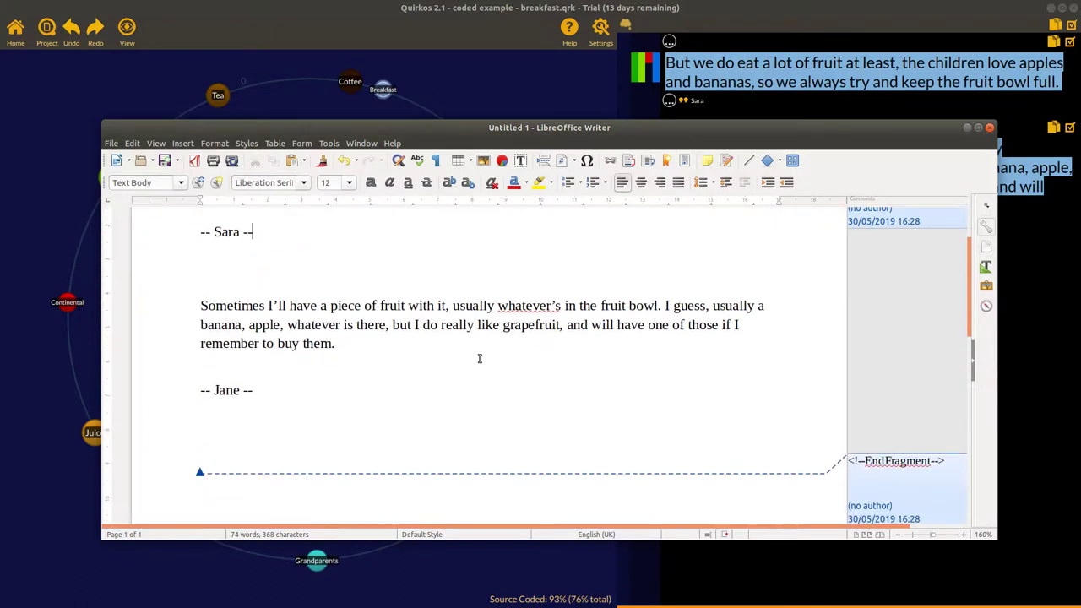
{"action": "scroll", "coordinate": [564, 359], "scroll_direction": "up", "scroll_amount": 3}
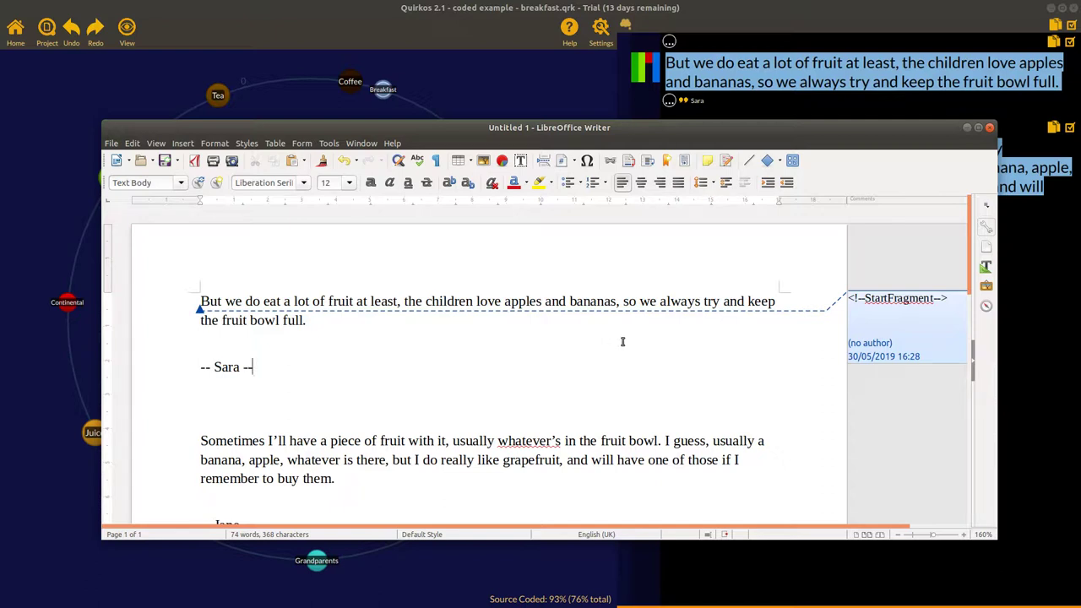
{"action": "left_click", "coordinate": [989, 129]}
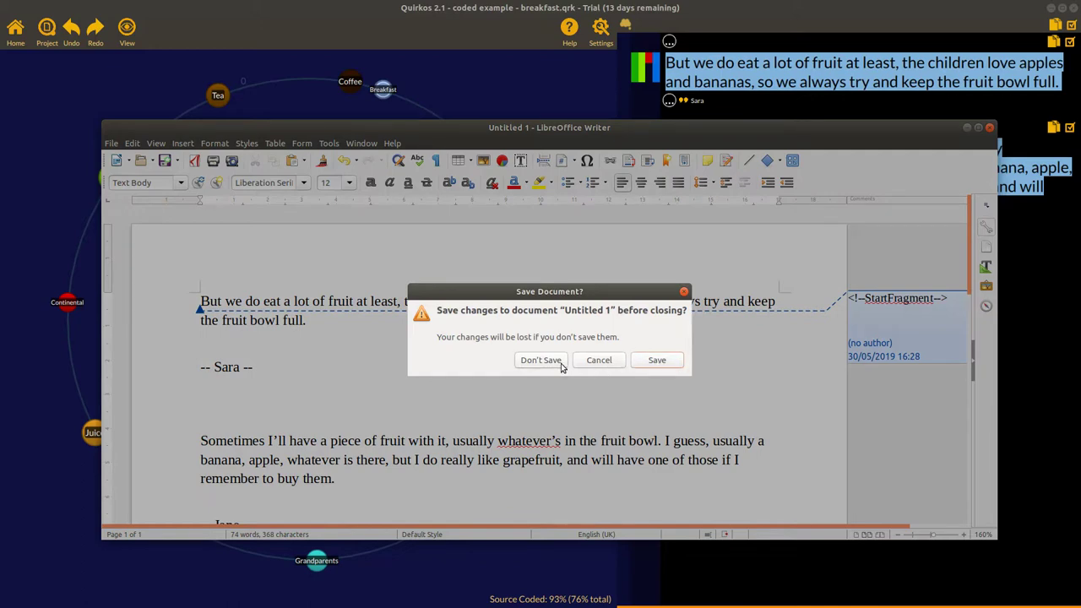
{"action": "left_click", "coordinate": [559, 363]}
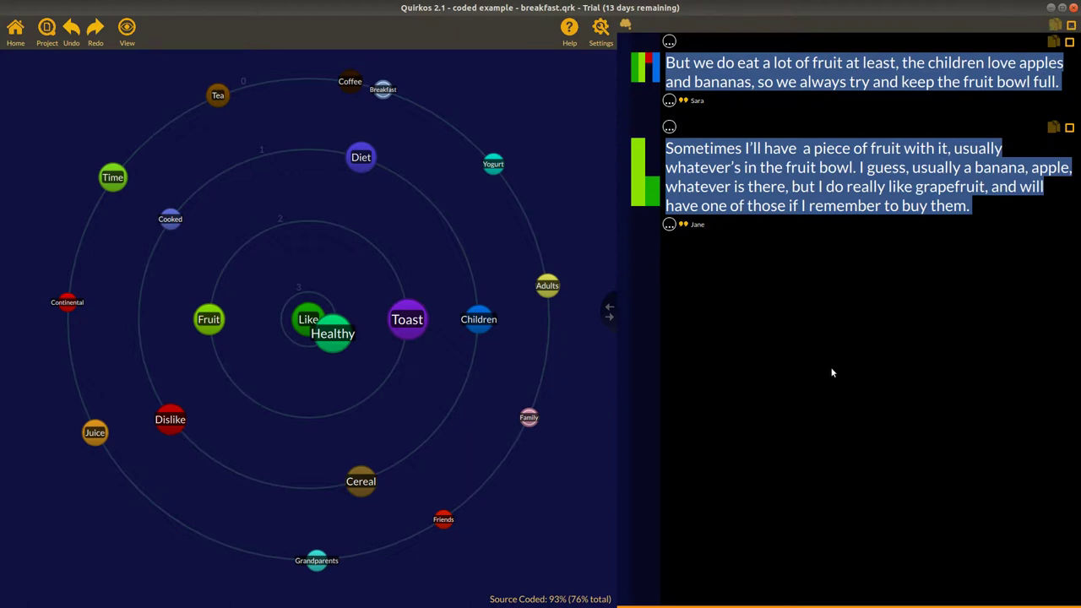
Step: Return to the main quirk canvas and show the source properties of the open transcript
{"action": "left_click", "coordinate": [15, 42]}
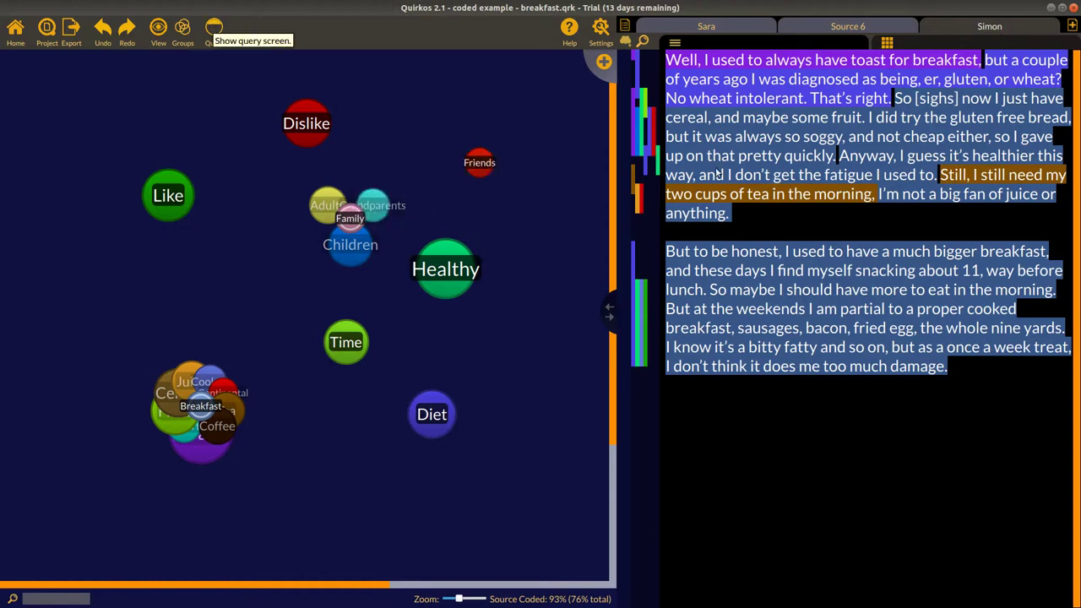
{"action": "left_click", "coordinate": [926, 49]}
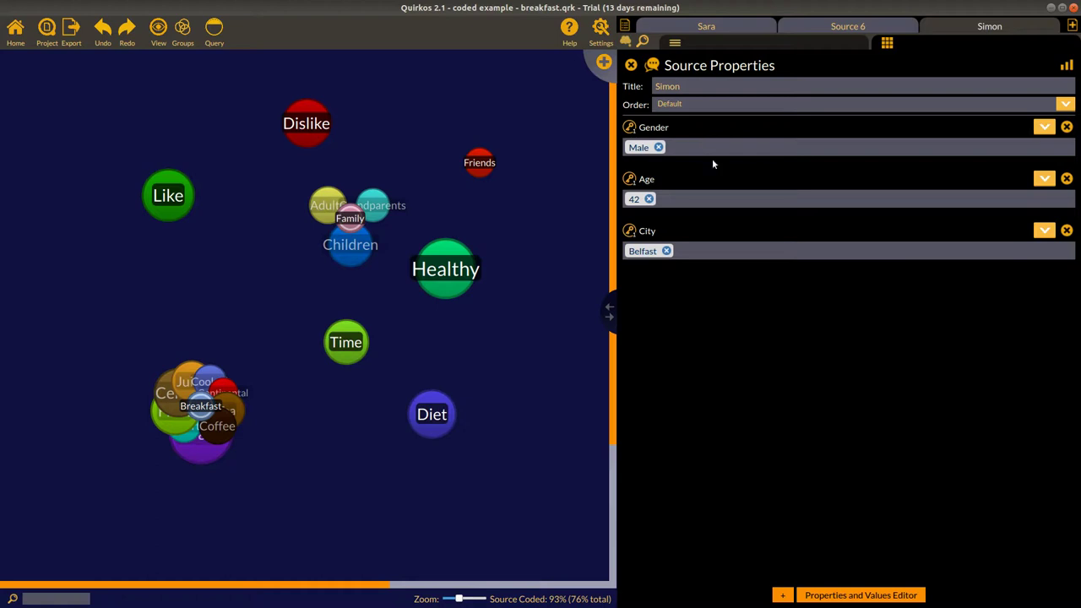
Step: Open the query view and run a main query for sources whose City property is Belfast
{"action": "left_click", "coordinate": [215, 34]}
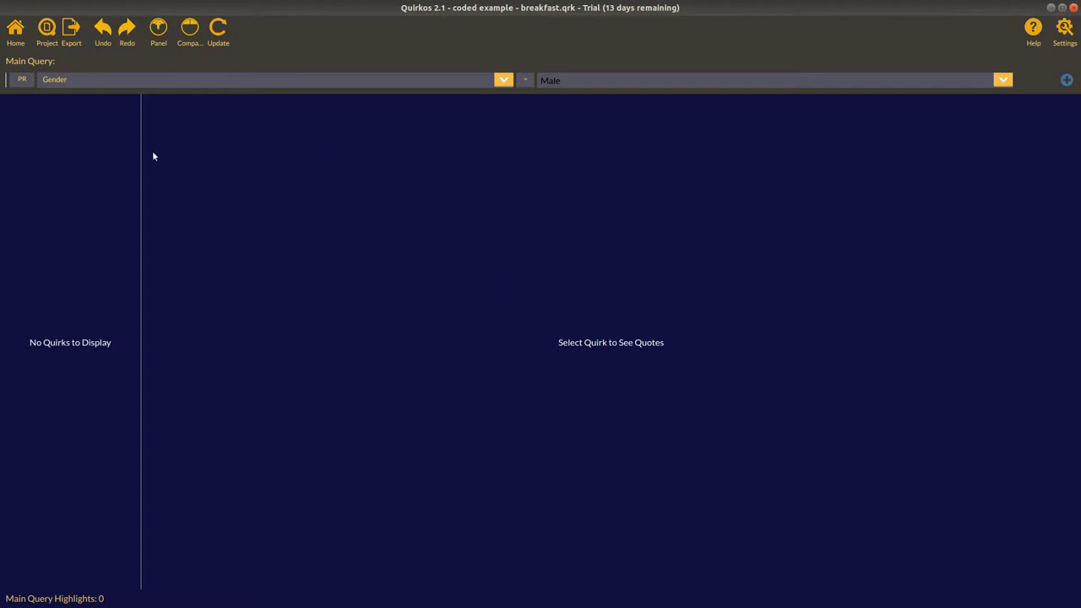
{"action": "left_click", "coordinate": [23, 80]}
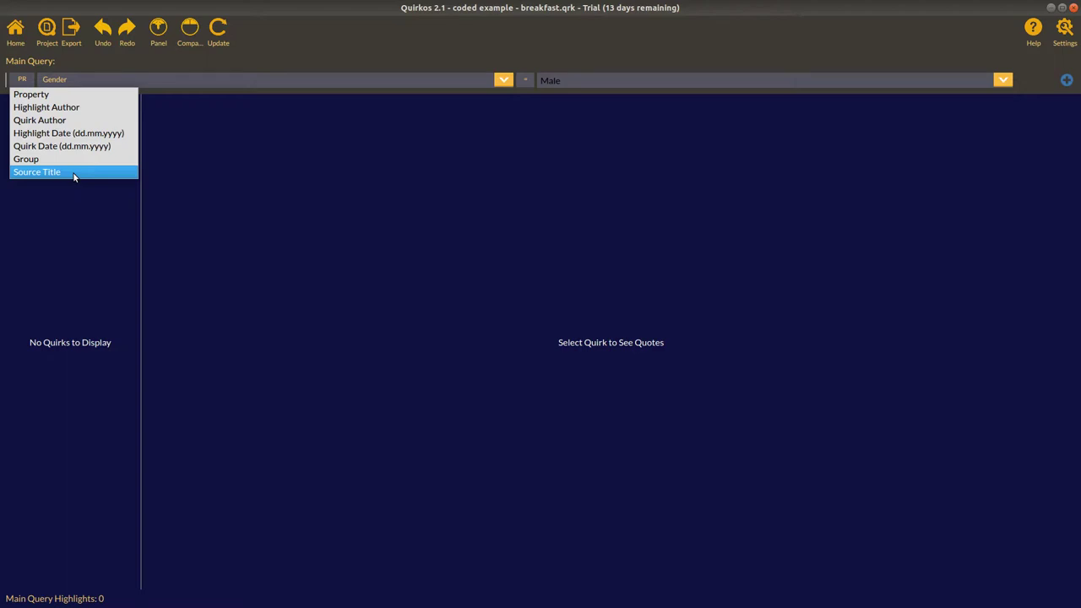
{"action": "left_click", "coordinate": [74, 95]}
{"action": "left_click", "coordinate": [115, 85]}
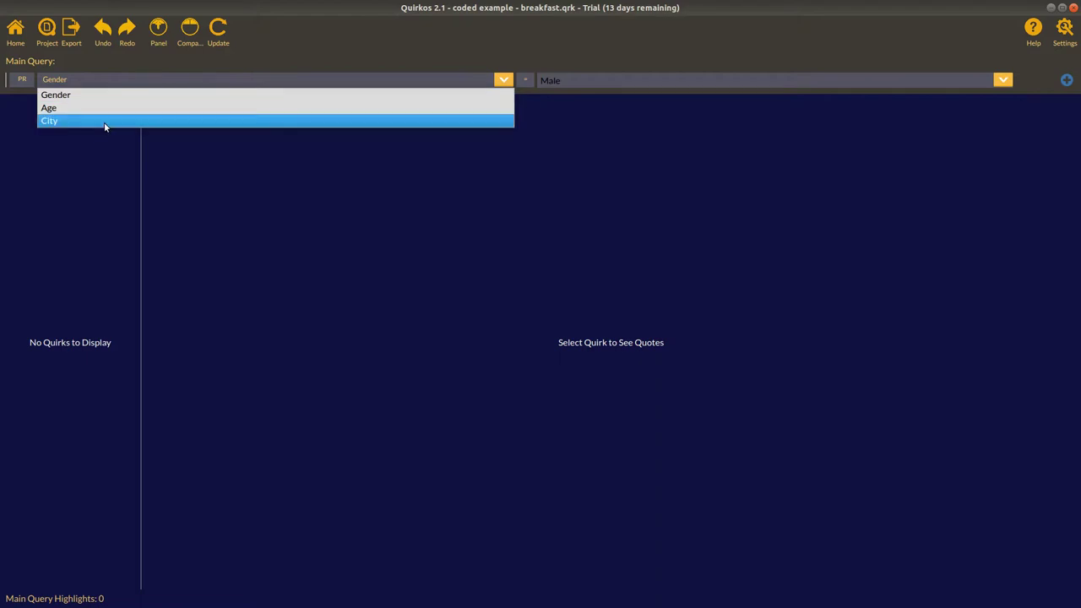
{"action": "left_click", "coordinate": [104, 123]}
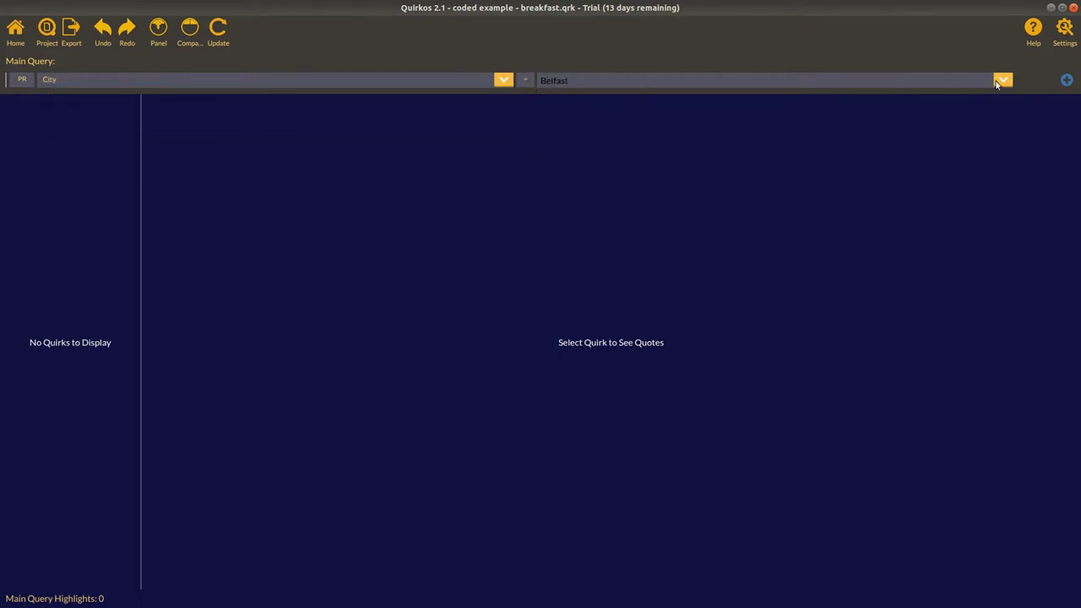
{"action": "left_click", "coordinate": [218, 30]}
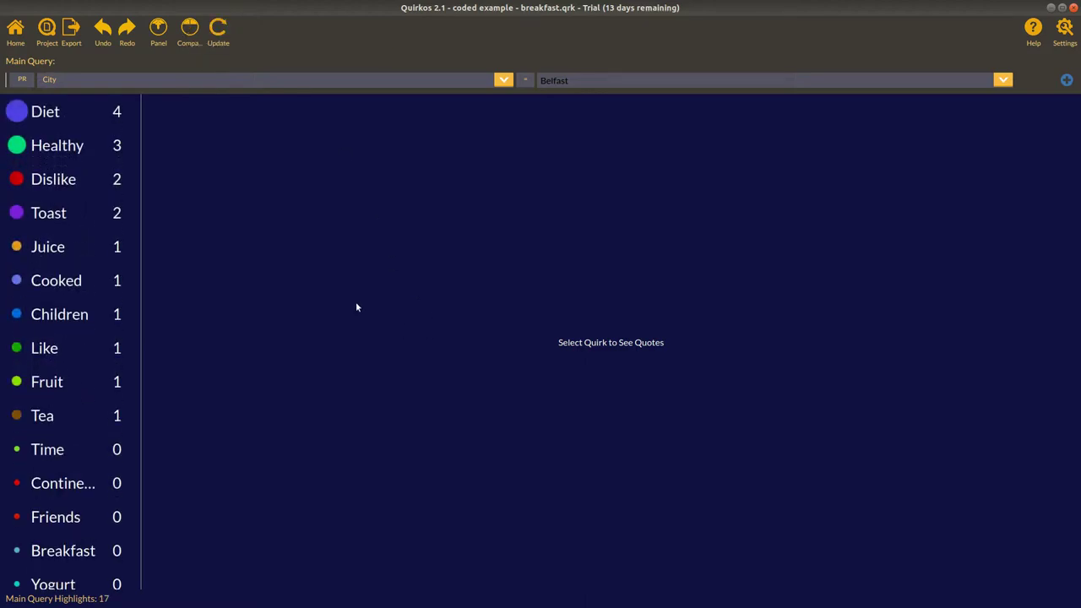
Step: Show the Belfast quotes coded to Diet and select all of them
{"action": "left_click", "coordinate": [62, 117]}
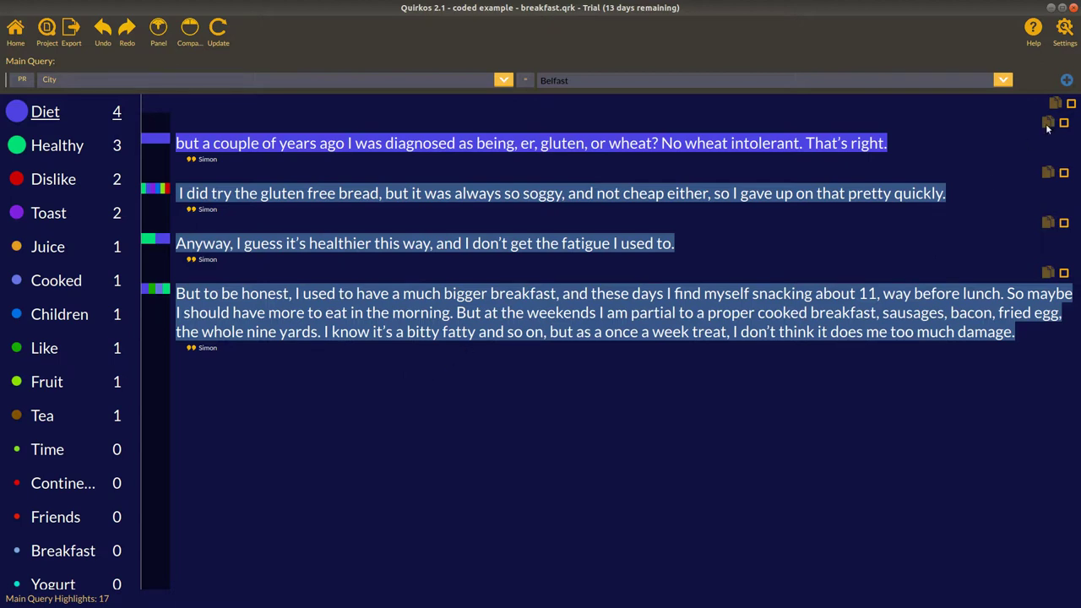
{"action": "left_click", "coordinate": [1070, 103]}
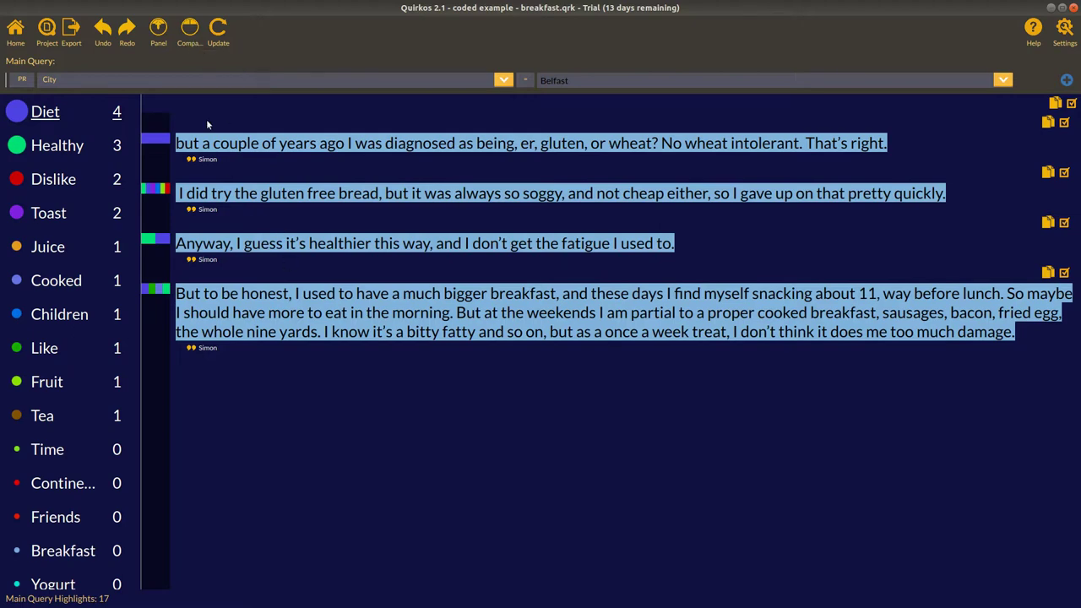
Step: Switch to the side-by-side comparison, set the second query to City = Edinburgh and update the results
{"action": "left_click", "coordinate": [190, 27]}
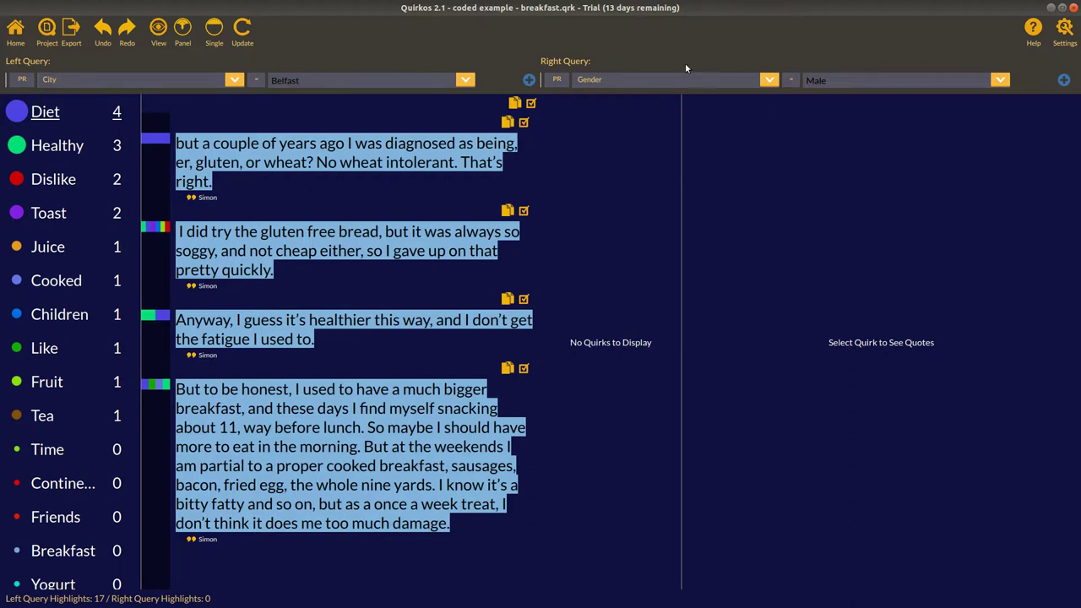
{"action": "left_click", "coordinate": [713, 82]}
{"action": "left_click", "coordinate": [613, 123]}
{"action": "left_click", "coordinate": [996, 80]}
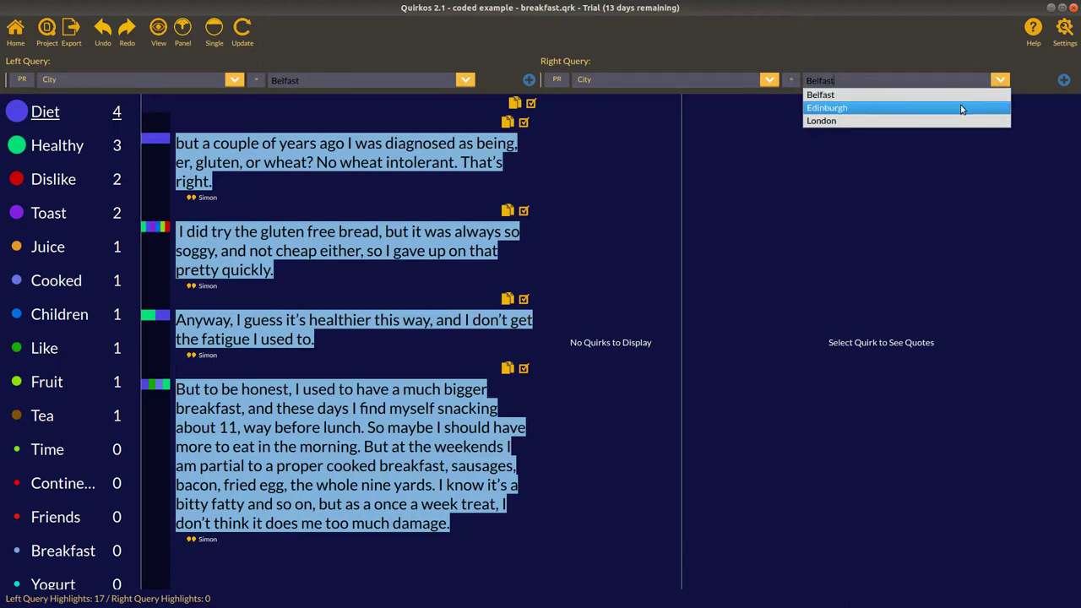
{"action": "left_click", "coordinate": [960, 105]}
{"action": "left_click", "coordinate": [242, 30]}
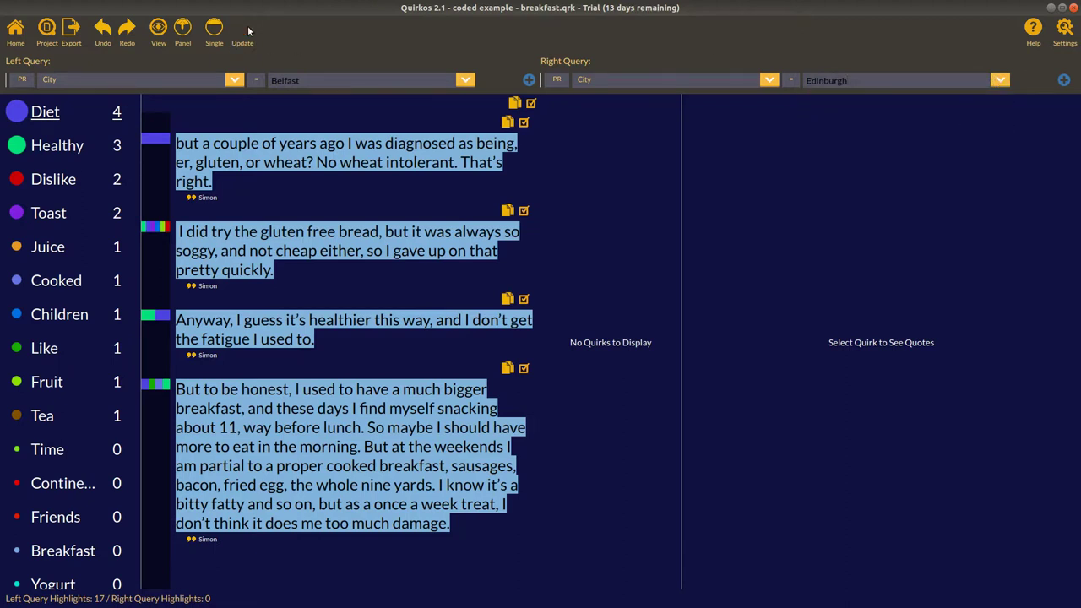
Step: Show the Diet quotes for Belfast and Edinburgh, look through Edinburgh's Toast quotes and return to its Diet quotes
{"action": "left_click", "coordinate": [66, 112]}
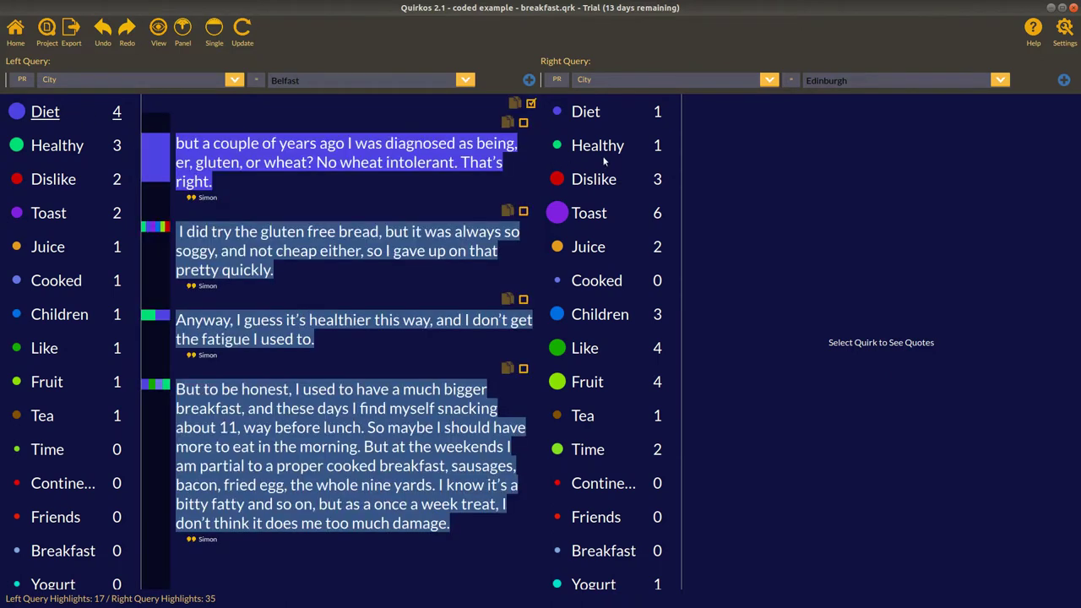
{"action": "left_click", "coordinate": [594, 113]}
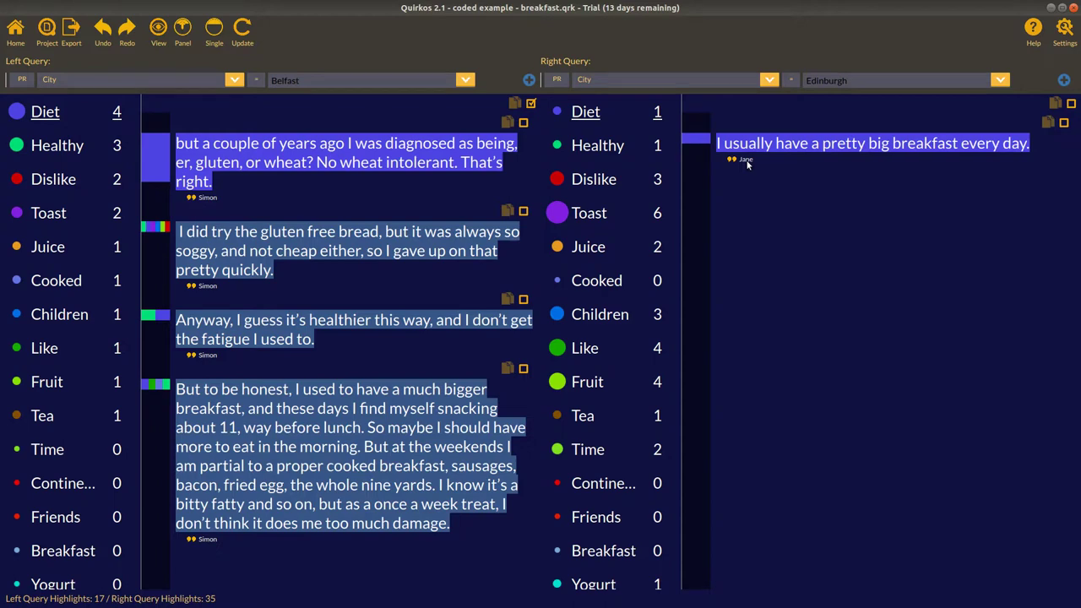
{"action": "left_click", "coordinate": [612, 219]}
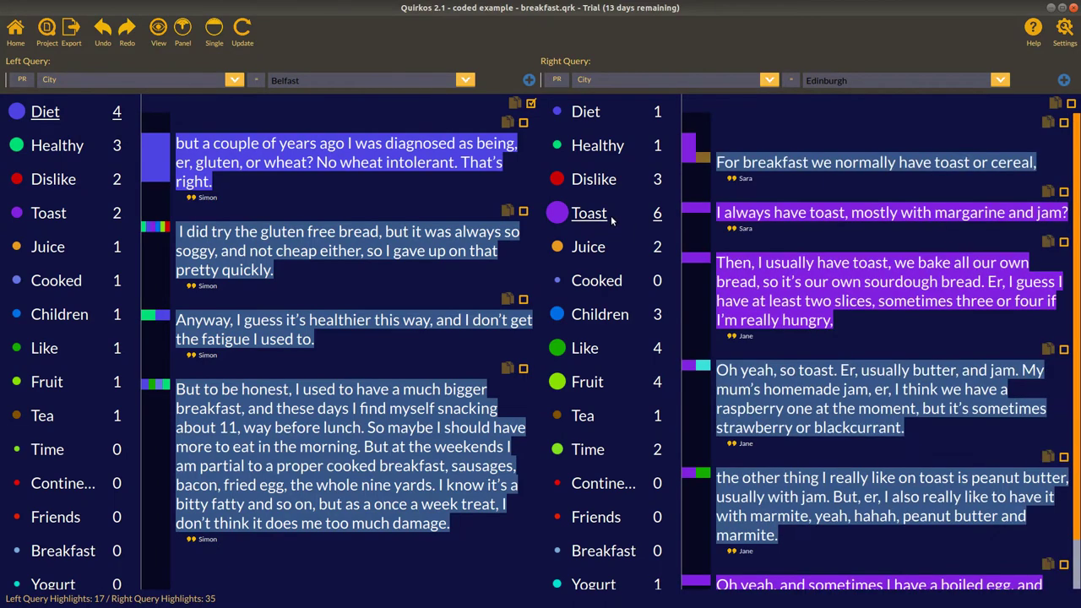
{"action": "scroll", "coordinate": [810, 266], "scroll_direction": "down", "scroll_amount": 1}
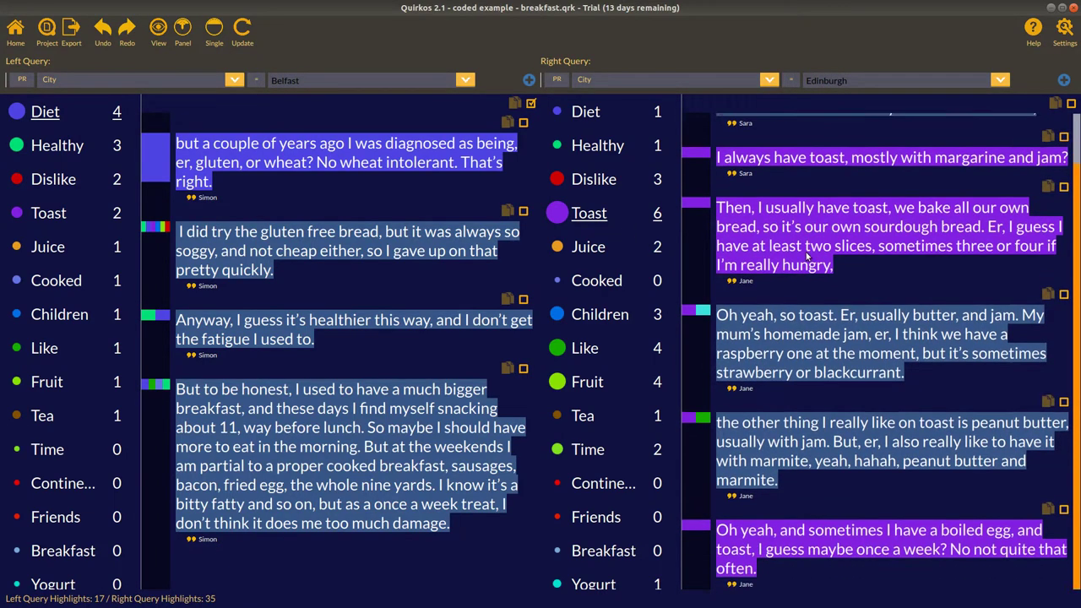
{"action": "scroll", "coordinate": [807, 257], "scroll_direction": "up", "scroll_amount": 1}
{"action": "left_click", "coordinate": [582, 110]}
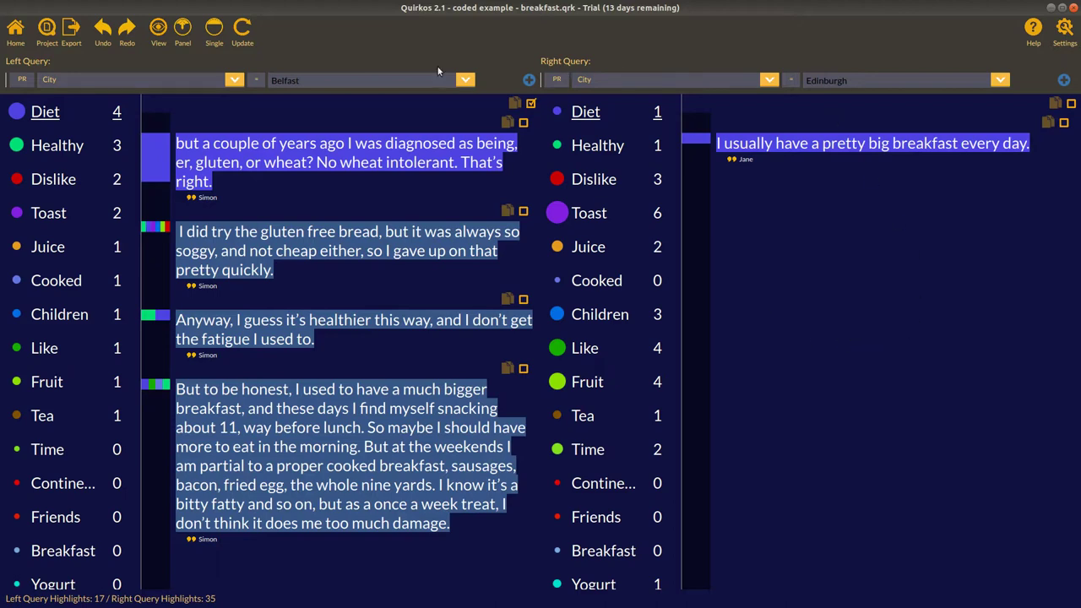
Step: Show the Toast quotes for both Edinburgh and Belfast and compare them
{"action": "left_click", "coordinate": [596, 216]}
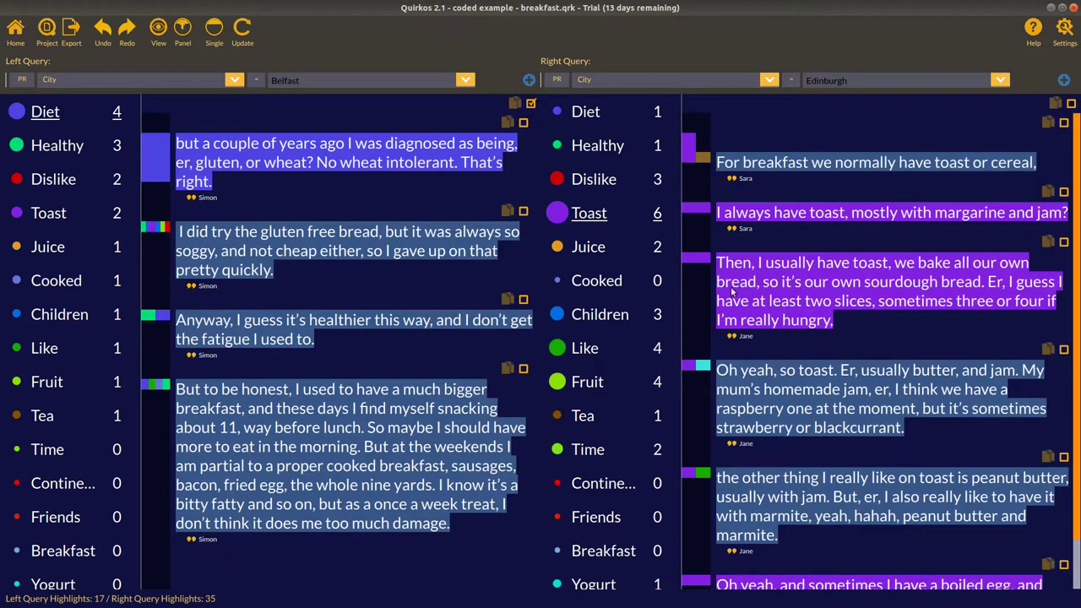
{"action": "left_click", "coordinate": [75, 216]}
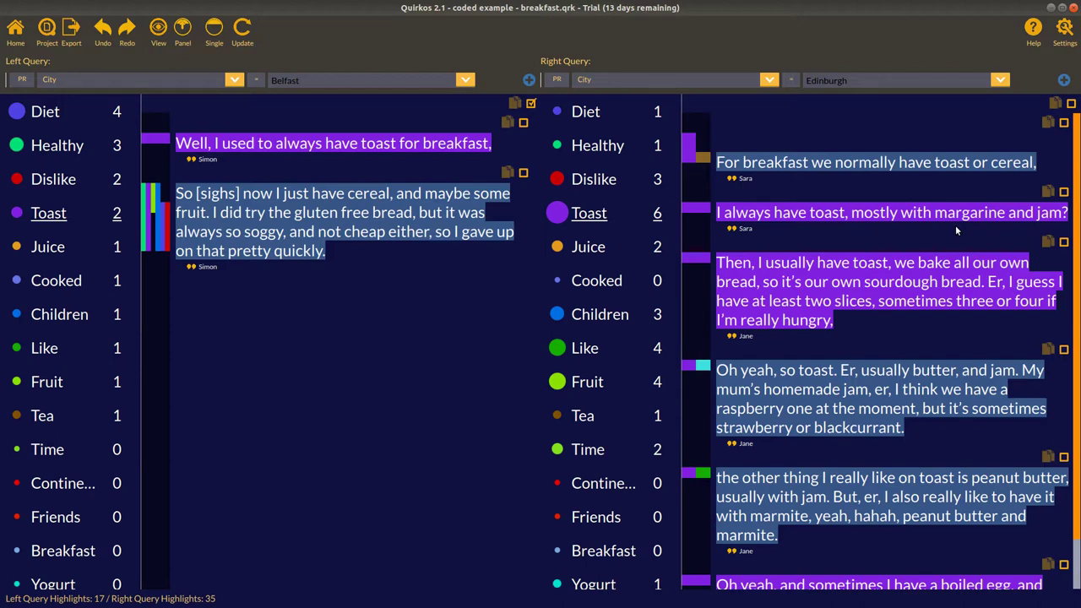
{"action": "scroll", "coordinate": [962, 228], "scroll_direction": "down", "scroll_amount": 1}
{"action": "scroll", "coordinate": [958, 227], "scroll_direction": "up", "scroll_amount": 1}
Step: Add an AND condition of Age < 22 to the Edinburgh query and update the results
{"action": "left_click", "coordinate": [1064, 81]}
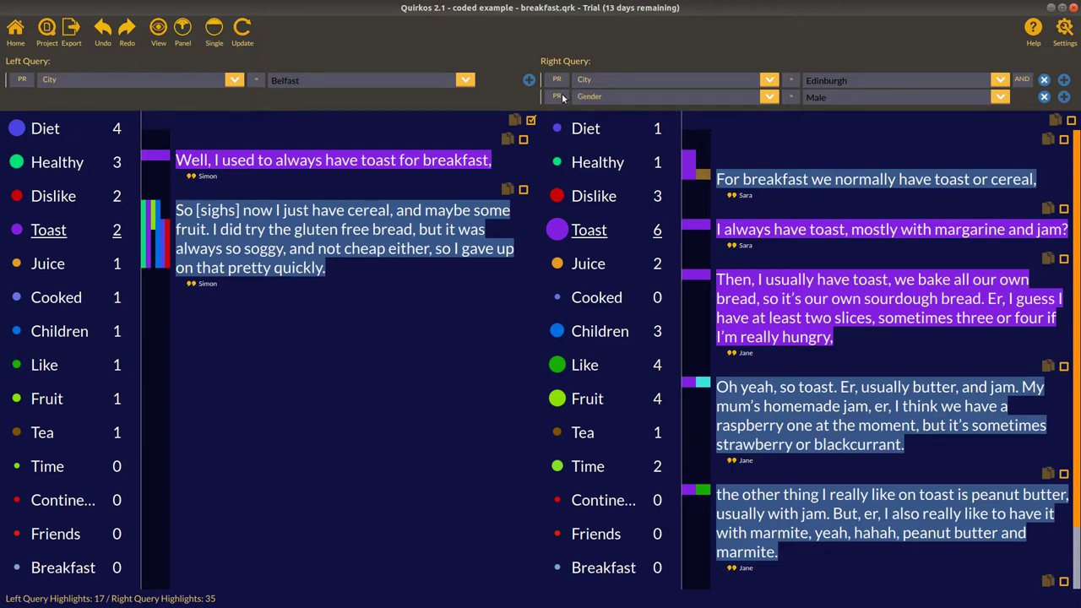
{"action": "left_click", "coordinate": [636, 98]}
{"action": "left_click", "coordinate": [773, 118]}
{"action": "left_click", "coordinate": [791, 98]}
{"action": "left_click", "coordinate": [791, 109]}
{"action": "double_click", "coordinate": [868, 95]}
{"action": "type", "text": "22"}
{"action": "left_click", "coordinate": [244, 30]}
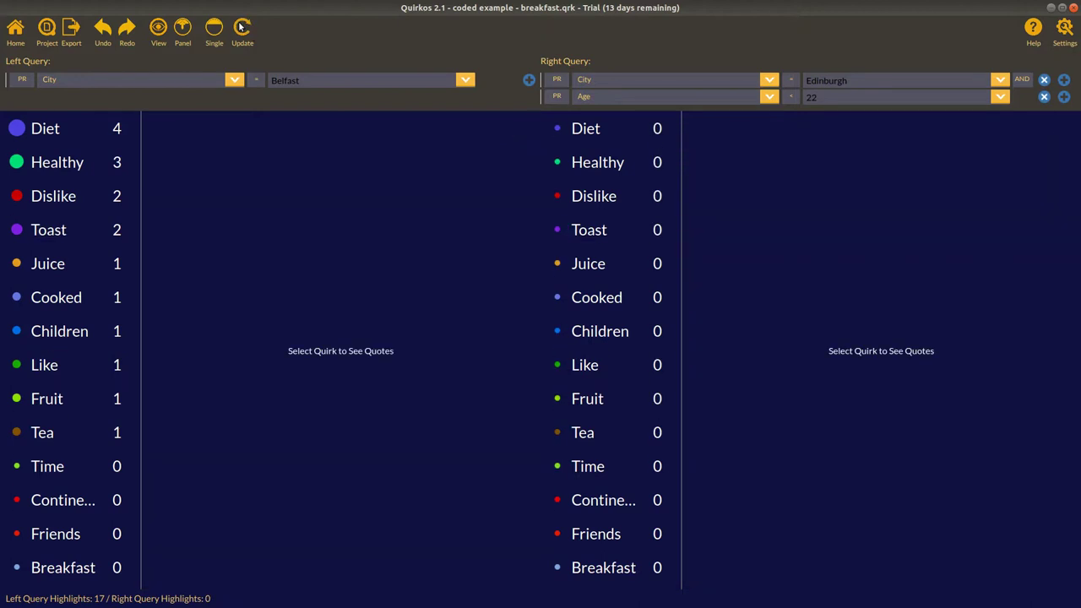
Step: Change the operator of the Edinburgh query's Age condition to > and update the results
{"action": "left_click", "coordinate": [786, 103]}
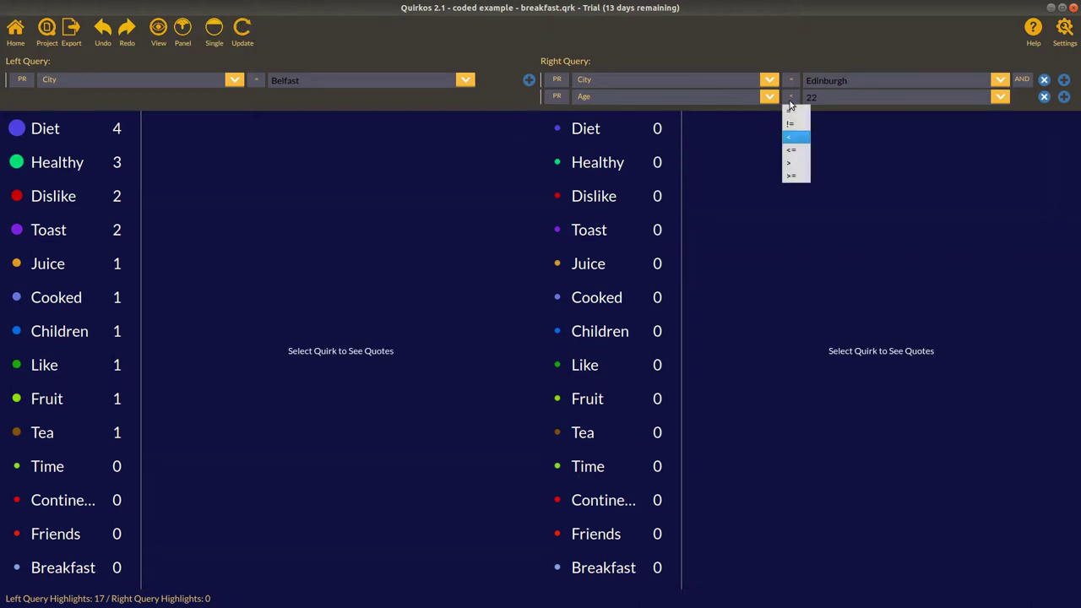
{"action": "left_click", "coordinate": [793, 168]}
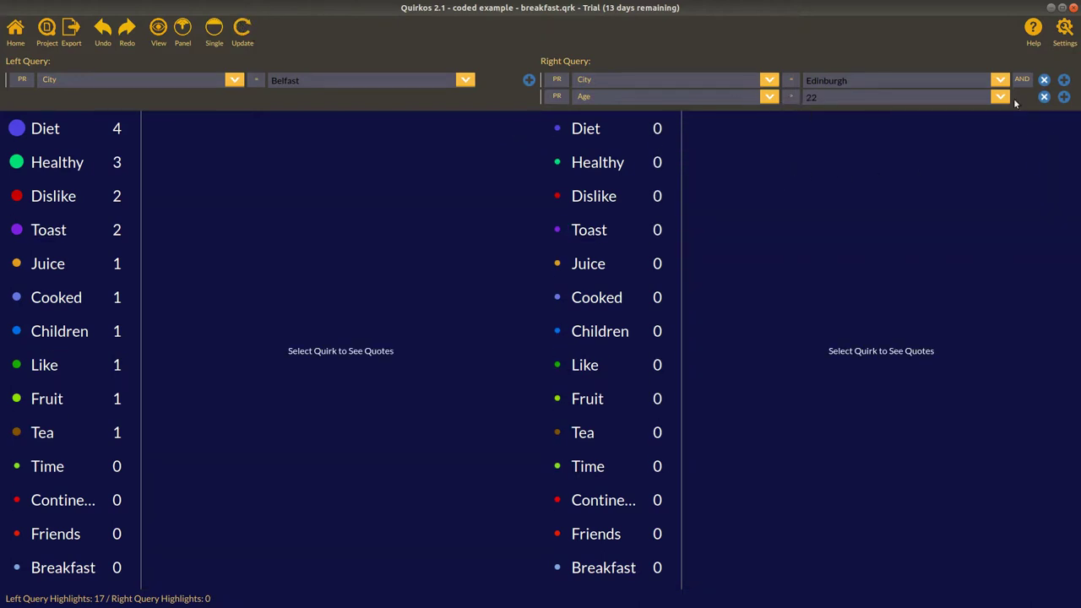
{"action": "left_click", "coordinate": [244, 36]}
Step: Show the Toast quotes for the filtered Edinburgh query and the Diet quotes for the Belfast query
{"action": "left_click", "coordinate": [594, 236]}
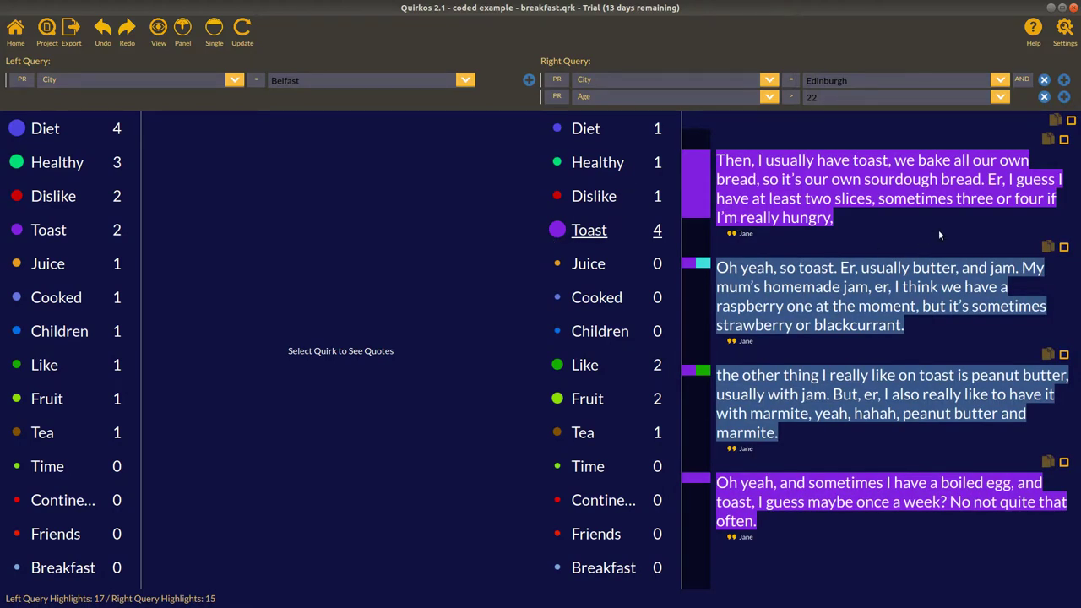
{"action": "left_click", "coordinate": [24, 138]}
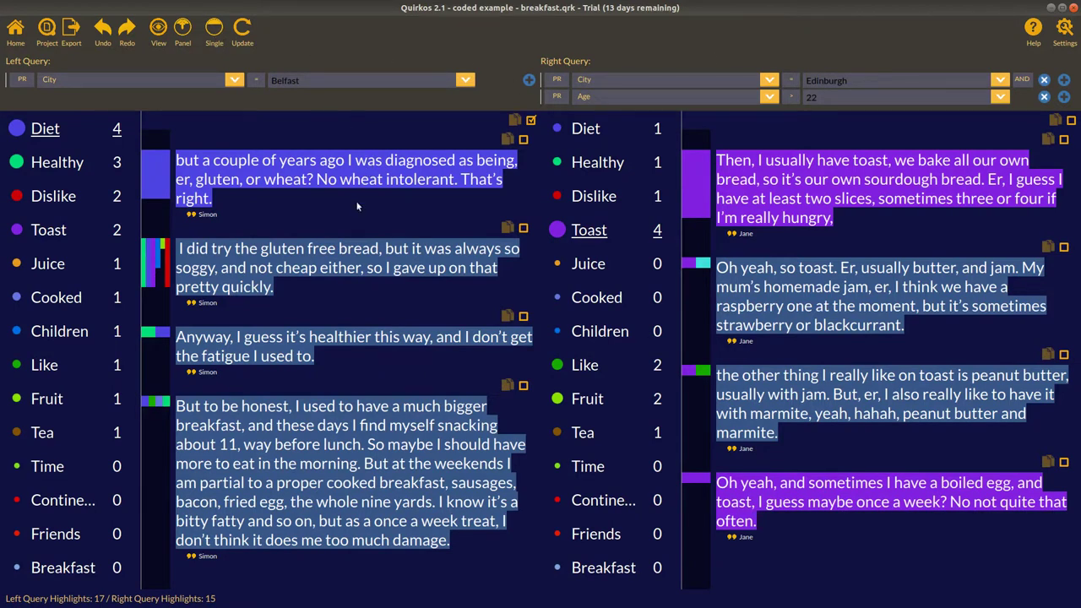
Step: Reduce the query comparison to the single Belfast query and widen its list of quirks
{"action": "left_click", "coordinate": [216, 34]}
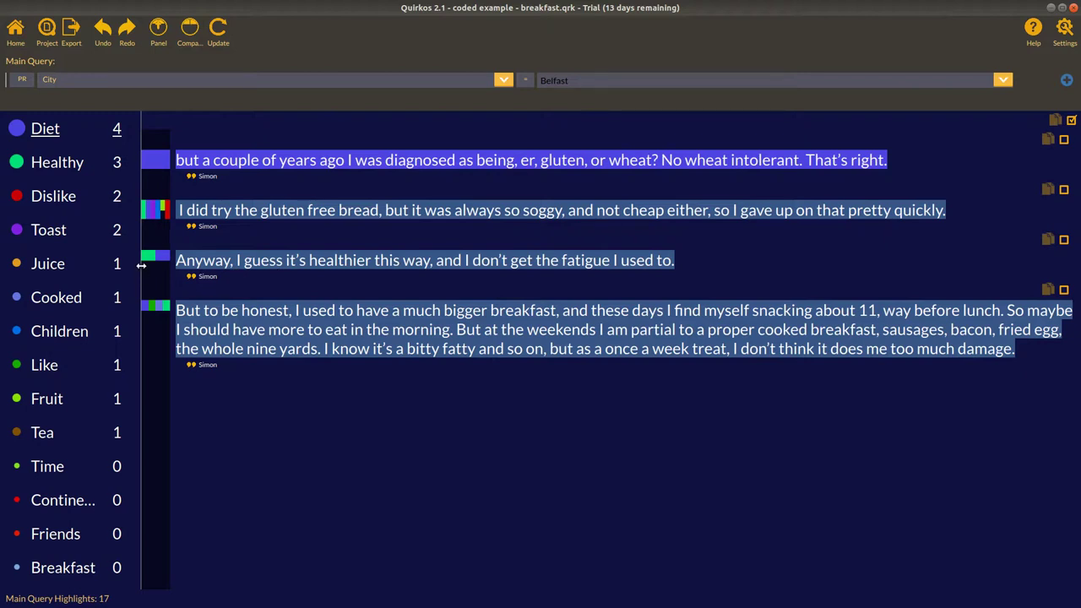
{"action": "left_click_drag", "start_coordinate": [141, 265], "coordinate": [322, 268]}
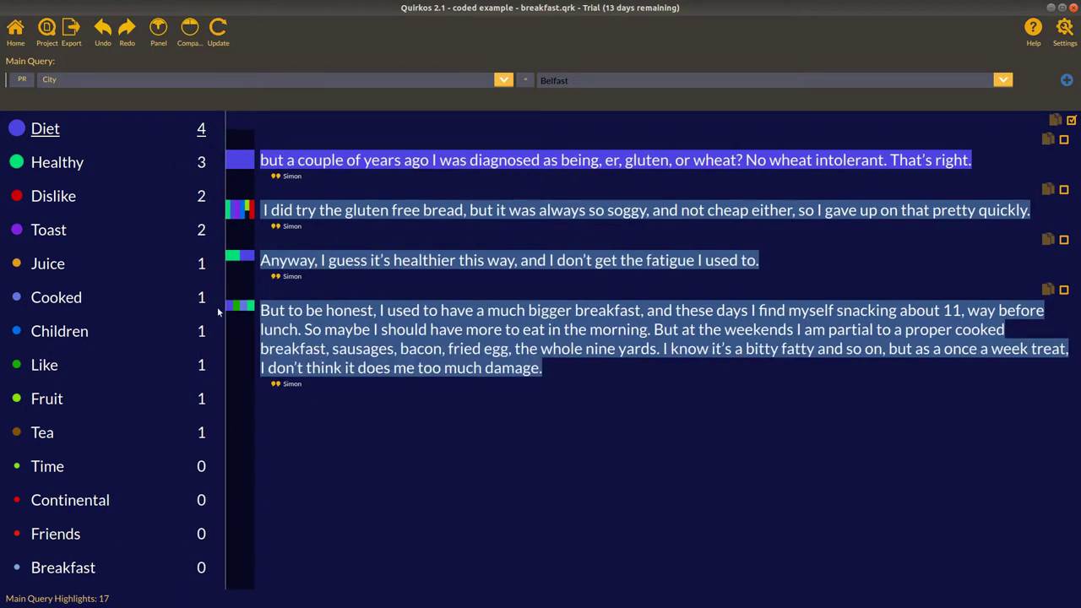
Step: Return to the quirk canvas, enlarge its bubbles slightly and widen the source text beside it
{"action": "left_click", "coordinate": [159, 28]}
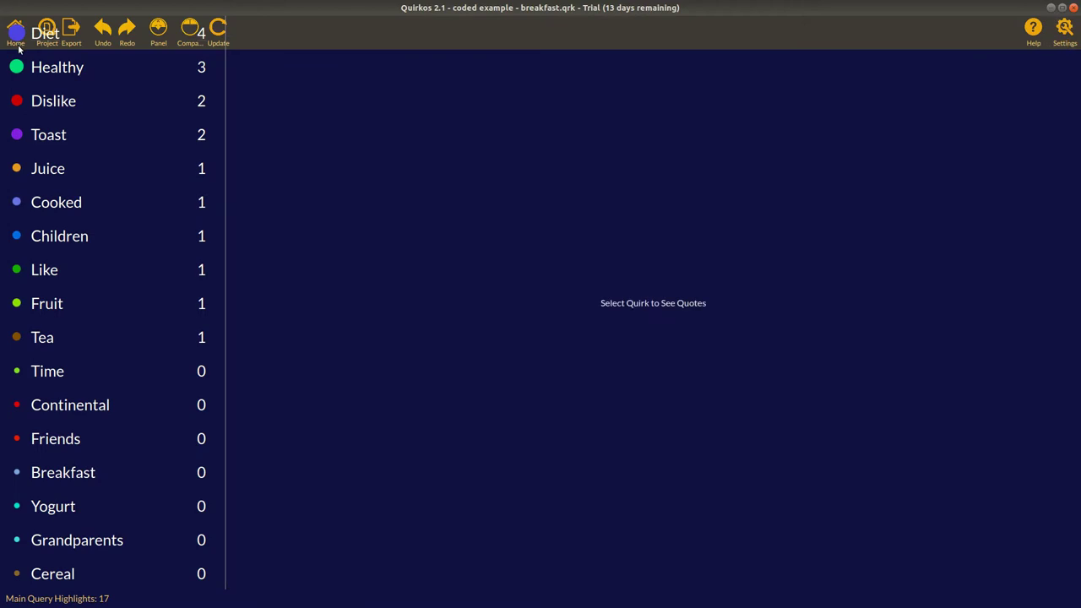
{"action": "left_click", "coordinate": [201, 34]}
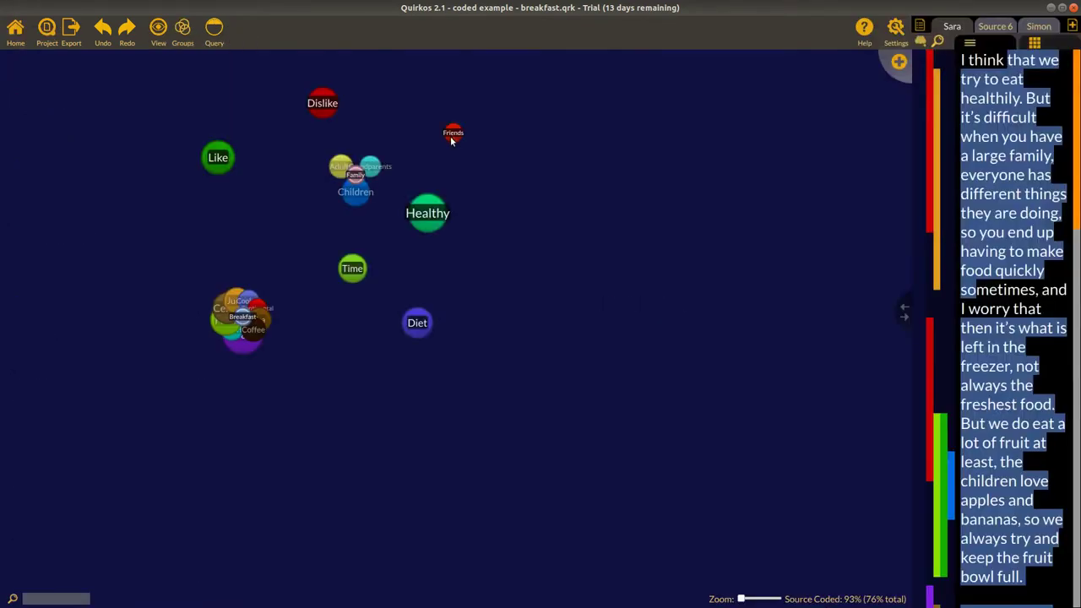
{"action": "left_click_drag", "start_coordinate": [741, 598], "coordinate": [753, 598]}
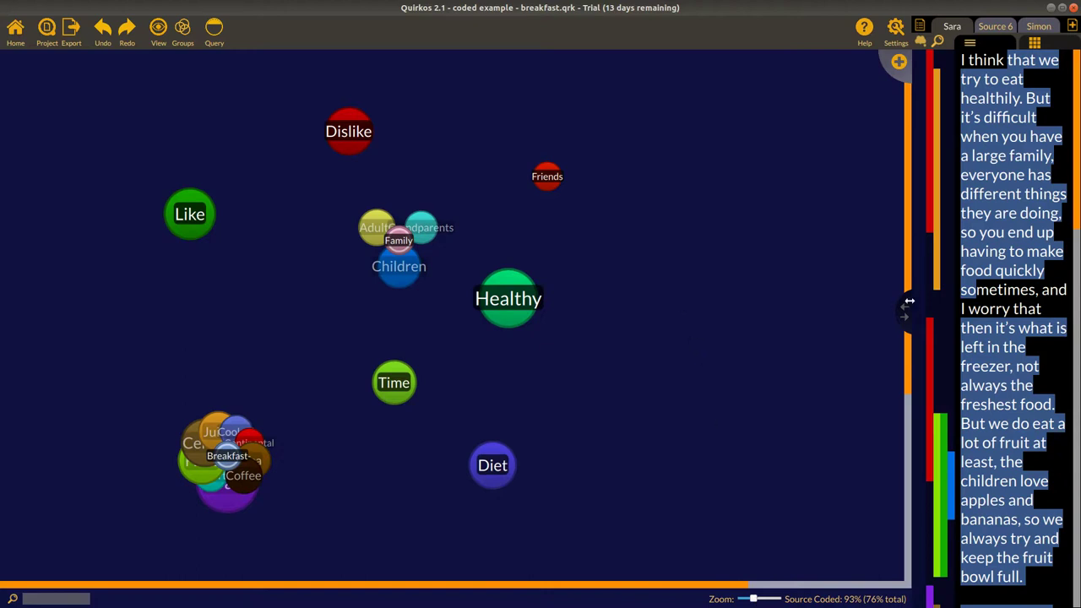
{"action": "left_click_drag", "start_coordinate": [909, 301], "coordinate": [747, 302]}
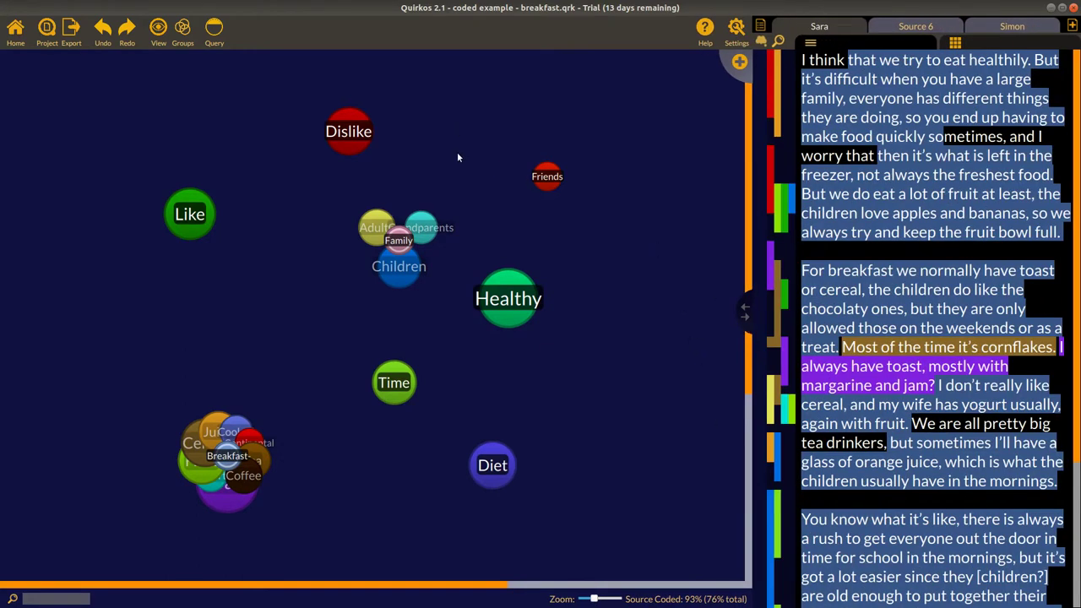
Step: Create a project report and exclude the Sources Summary section from it
{"action": "left_click", "coordinate": [71, 34]}
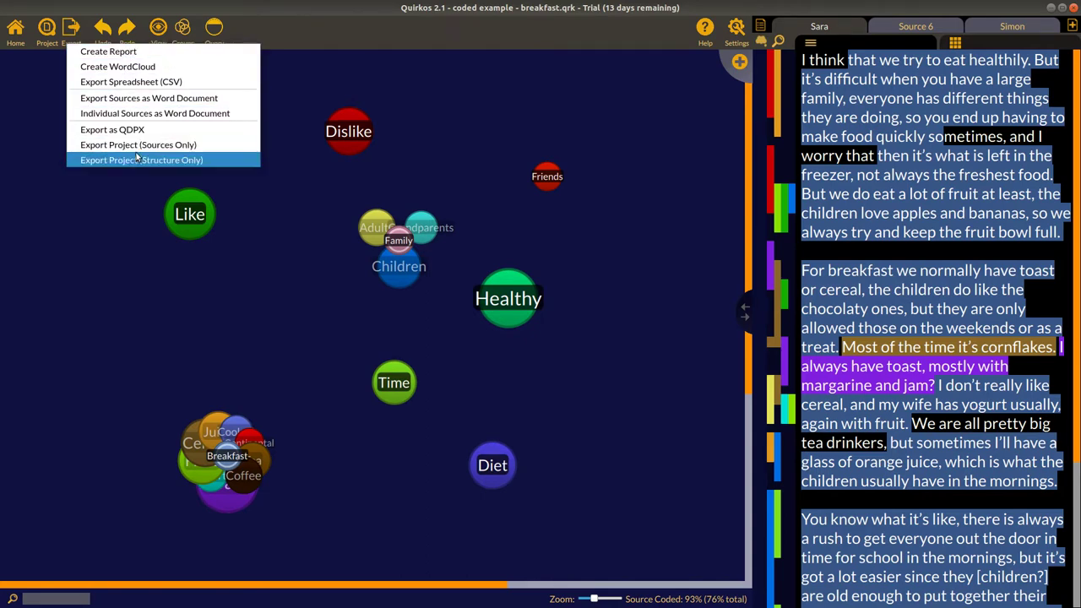
{"action": "left_click", "coordinate": [124, 54]}
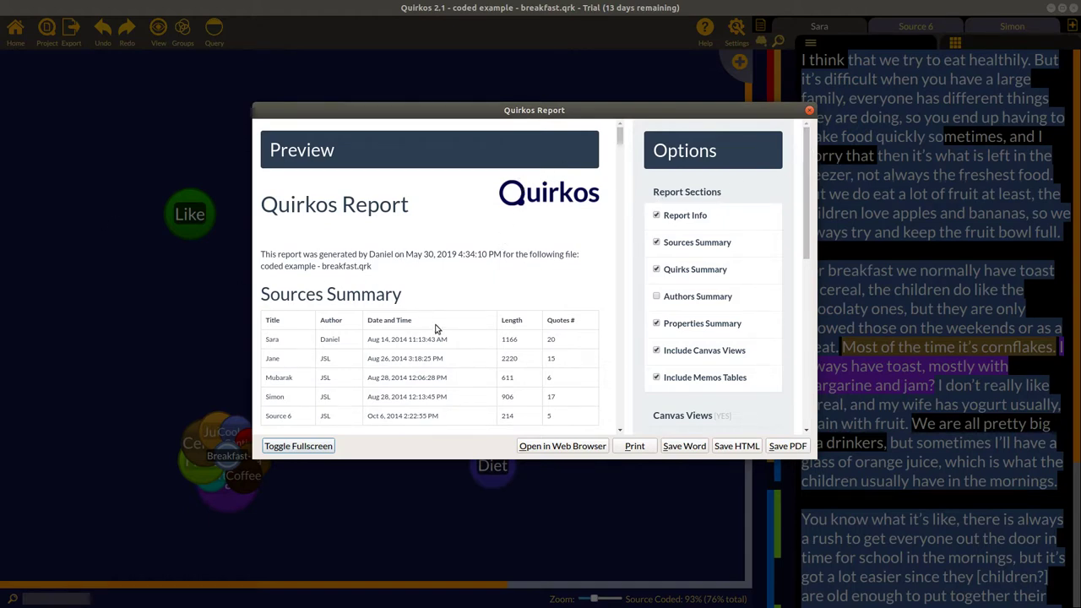
{"action": "scroll", "coordinate": [454, 293], "scroll_direction": "down", "scroll_amount": 5}
{"action": "scroll", "coordinate": [454, 292], "scroll_direction": "up", "scroll_amount": 2}
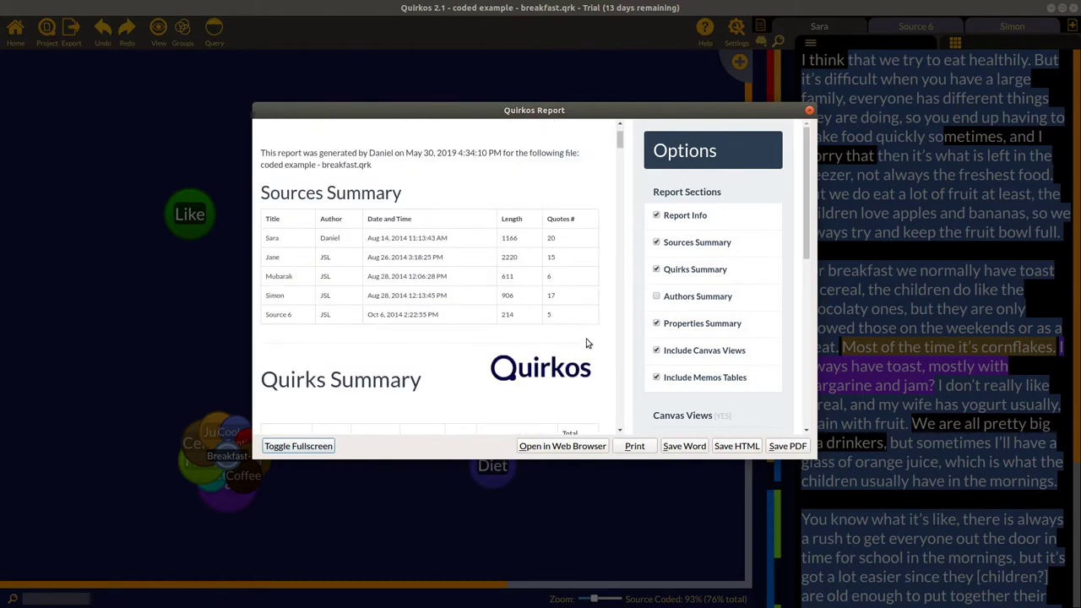
{"action": "left_click_drag", "start_coordinate": [390, 263], "coordinate": [261, 200]}
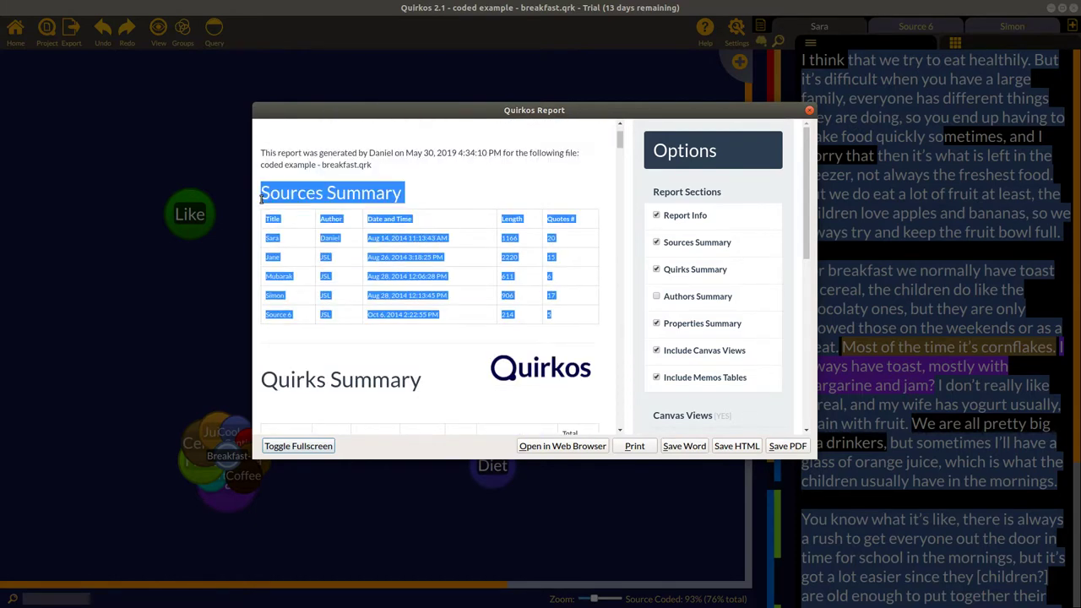
{"action": "left_click", "coordinate": [657, 244]}
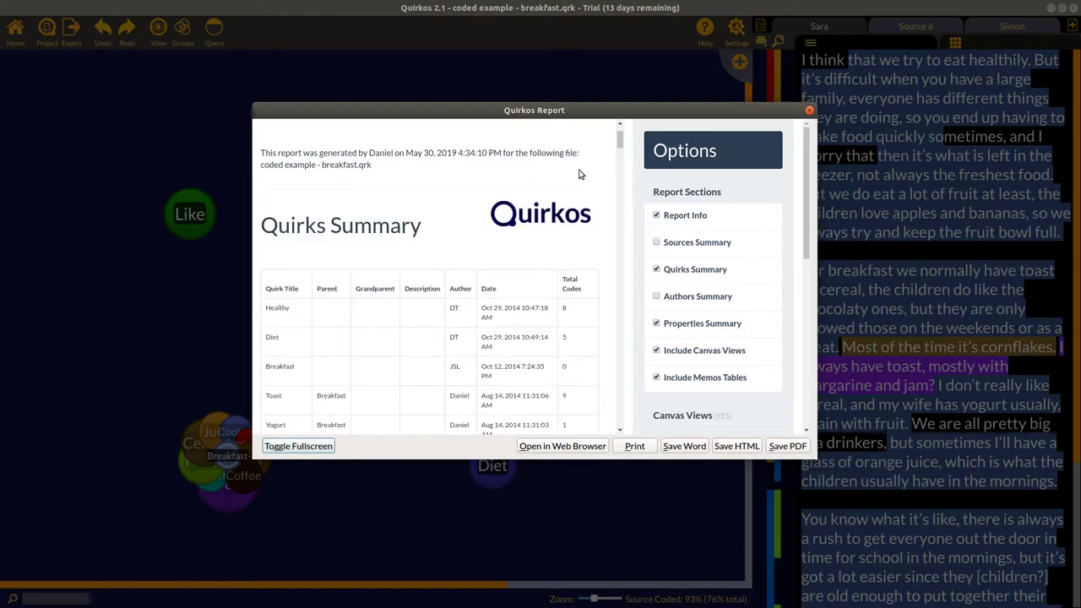
Step: Examine the primary quirks canvas image in the report preview and the options available for it
{"action": "left_click_drag", "start_coordinate": [618, 139], "coordinate": [617, 190]}
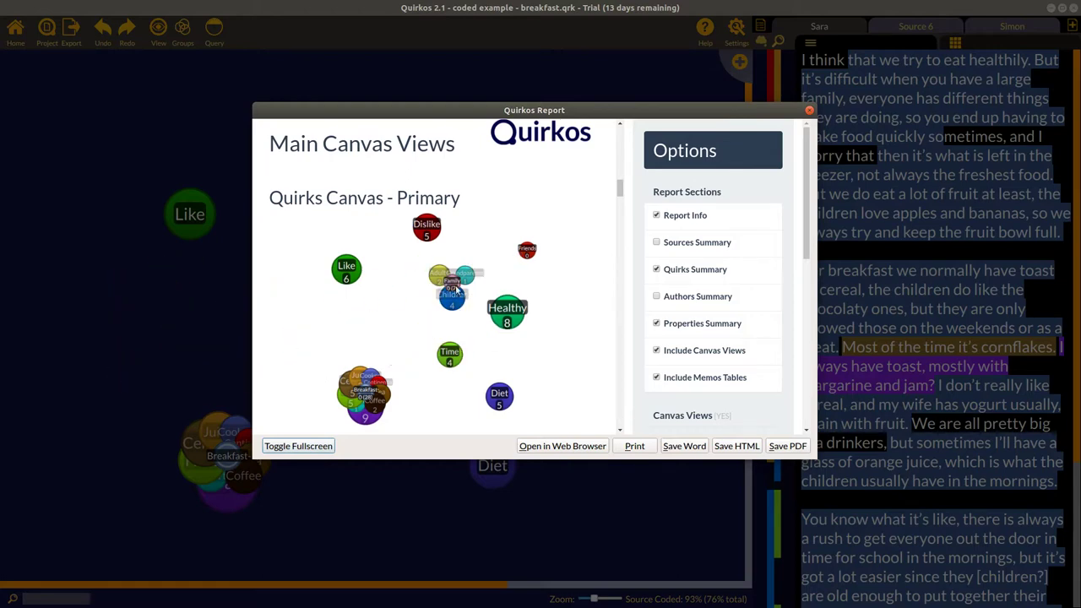
{"action": "right_click", "coordinate": [438, 289]}
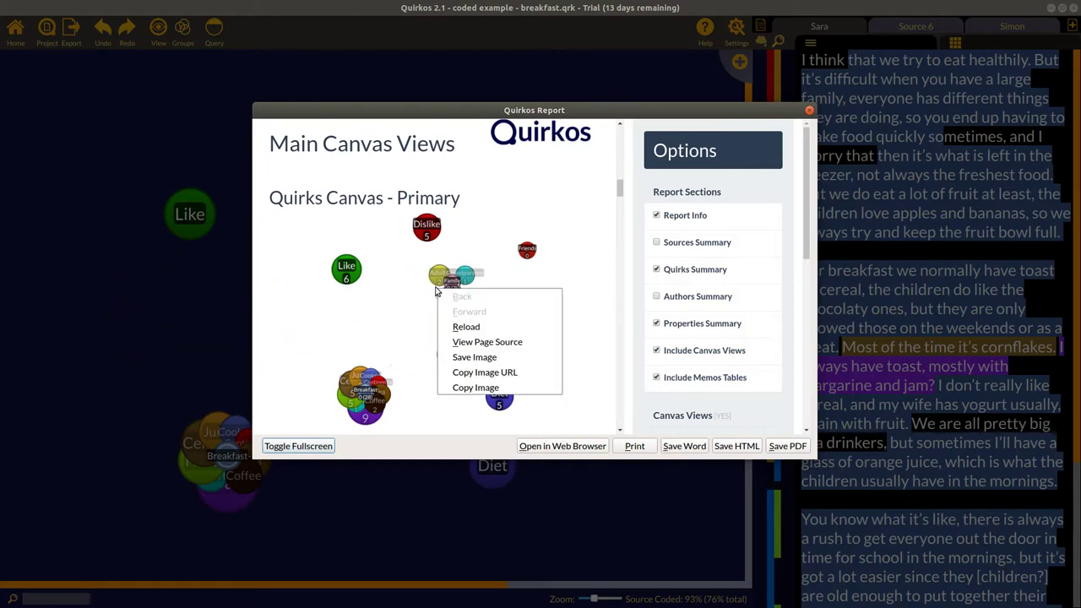
{"action": "left_click", "coordinate": [498, 243]}
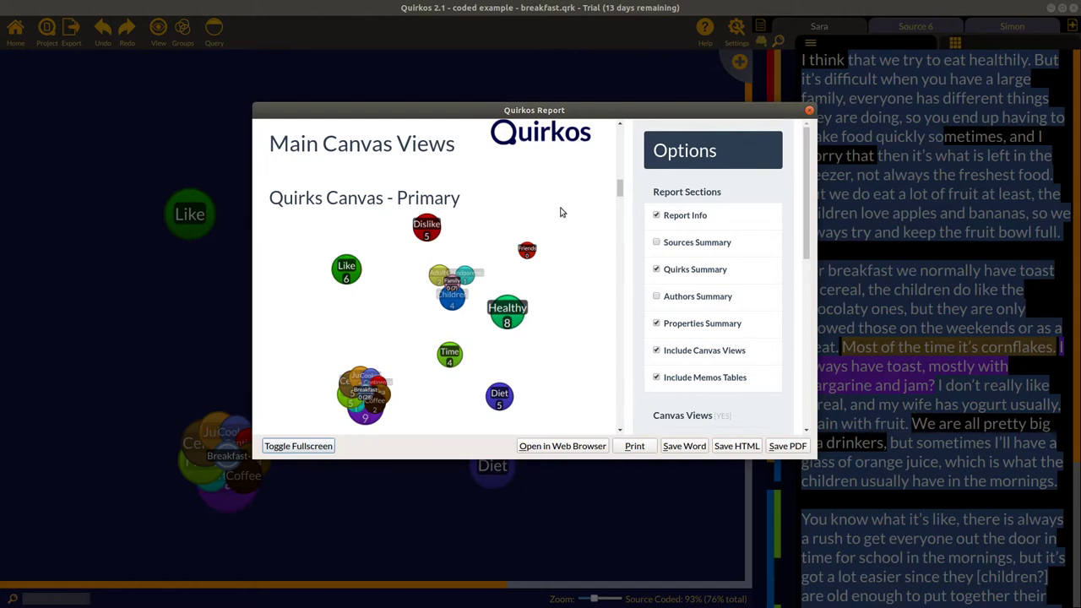
Step: Examine the remaining report options and the quotes sorted by theme in the preview, from Healthy through to Time
{"action": "left_click_drag", "start_coordinate": [812, 261], "coordinate": [803, 424]}
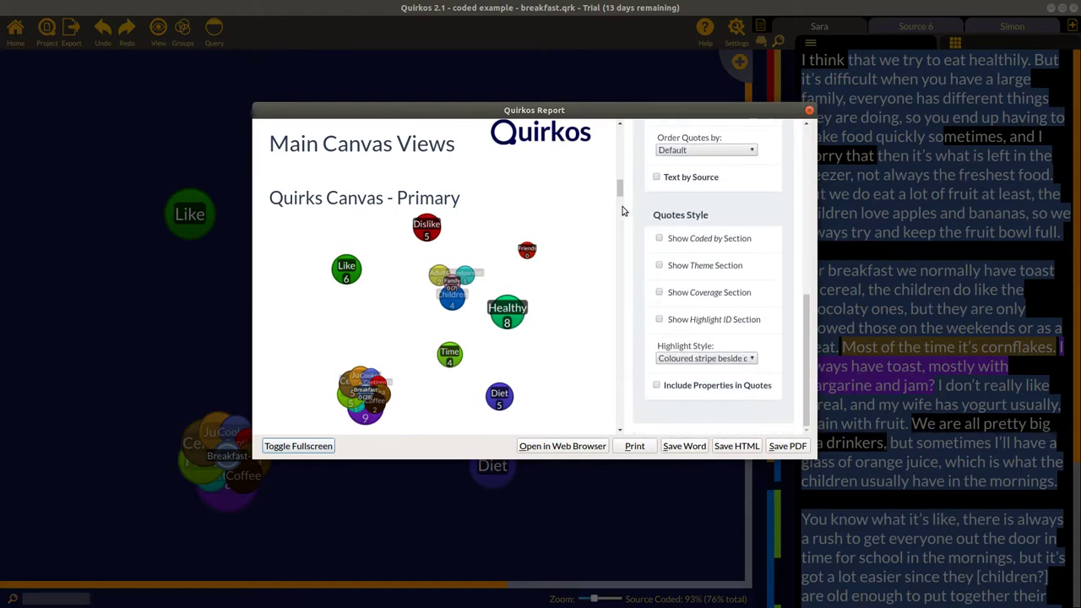
{"action": "left_click_drag", "start_coordinate": [619, 187], "coordinate": [621, 203]}
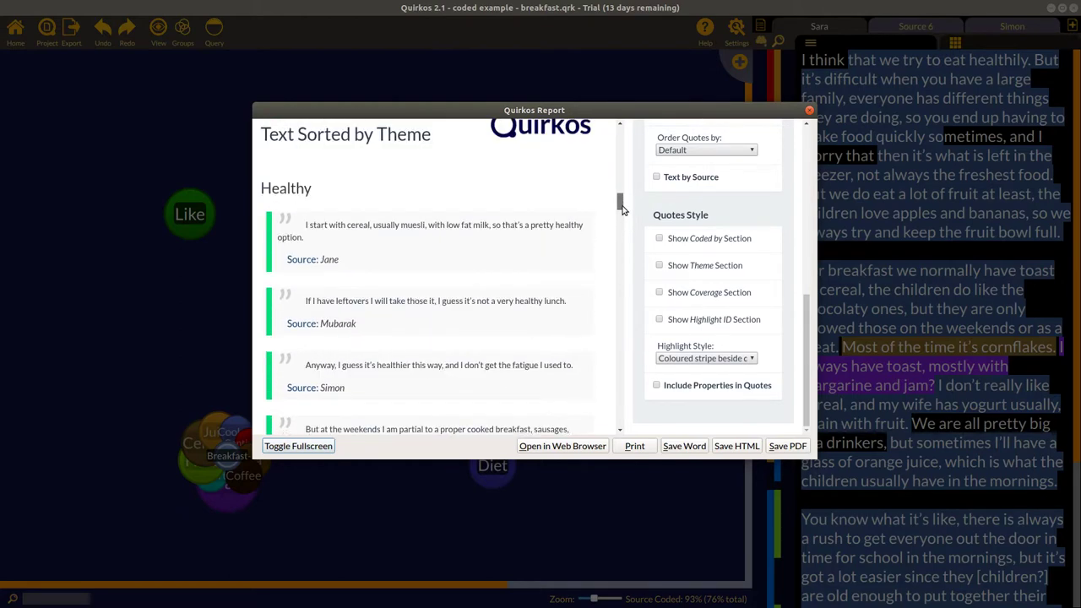
{"action": "triple_click", "coordinate": [317, 228]}
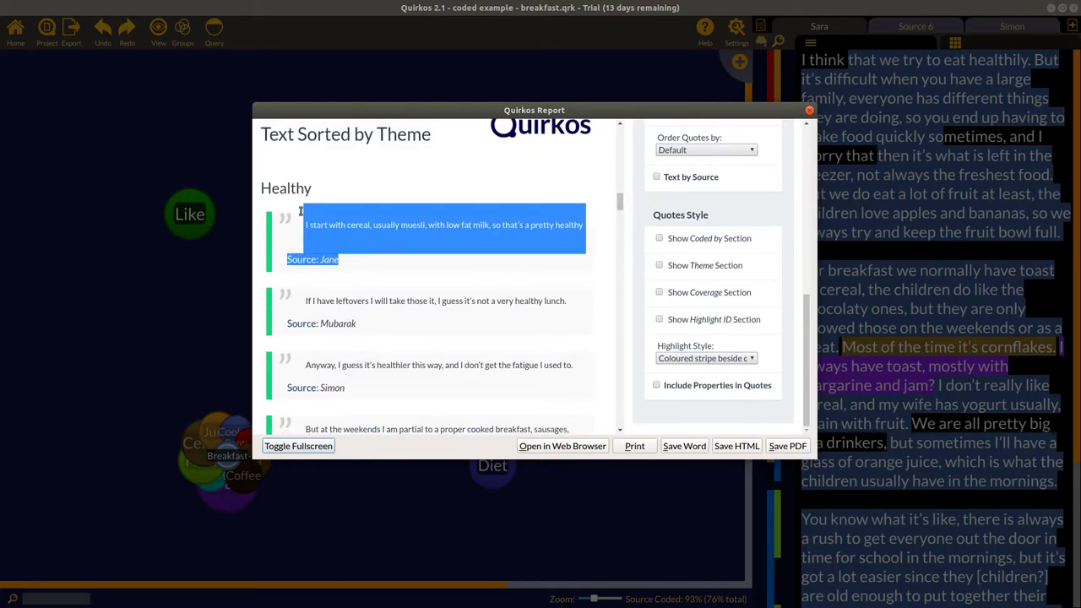
{"action": "left_click", "coordinate": [303, 174]}
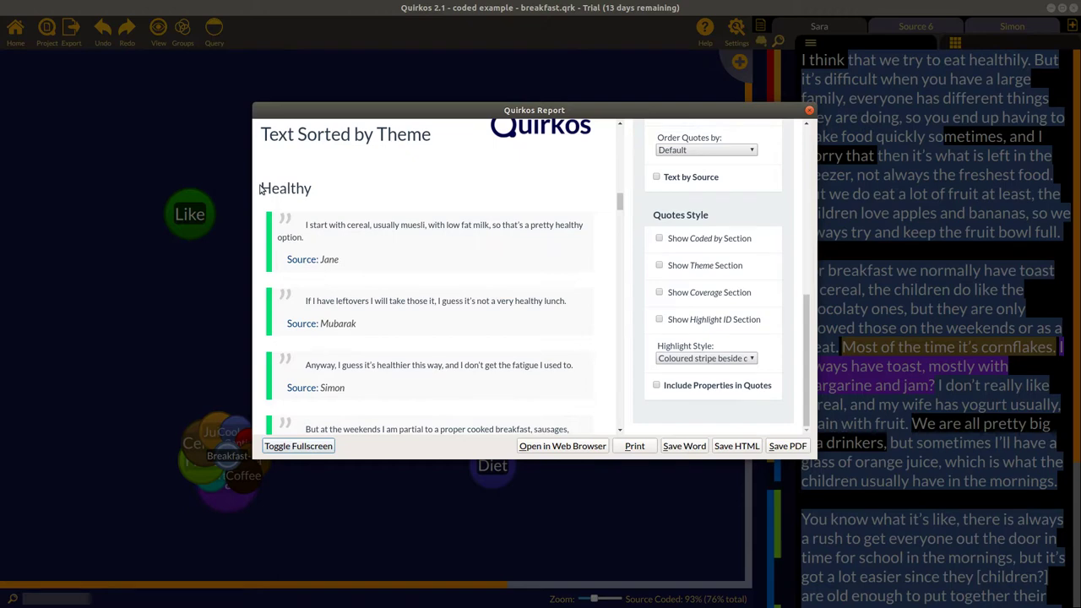
{"action": "left_click_drag", "start_coordinate": [263, 131], "coordinate": [314, 207]}
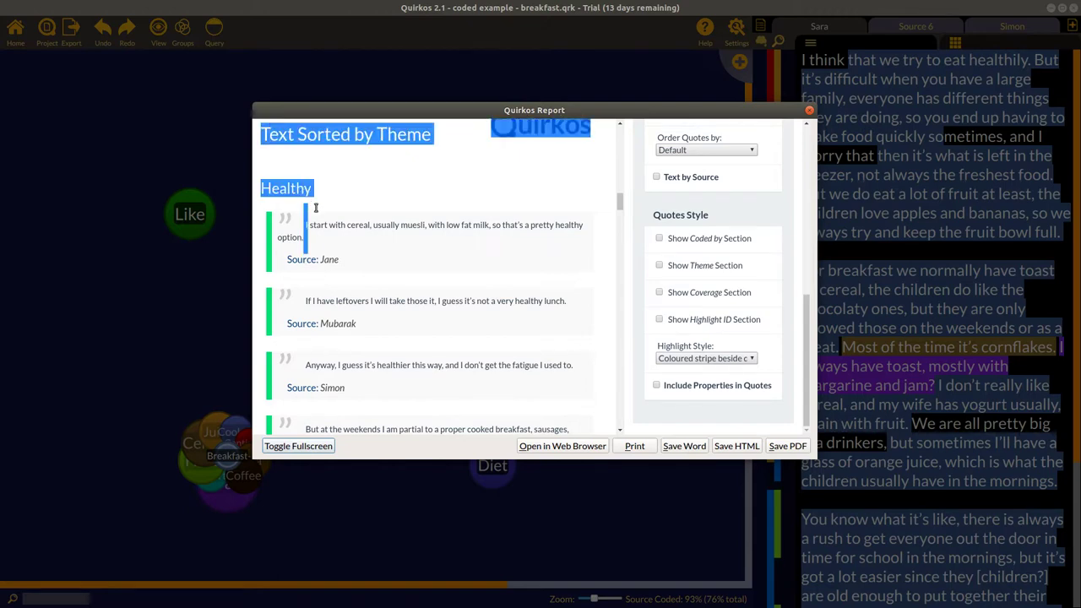
{"action": "left_click", "coordinate": [300, 206]}
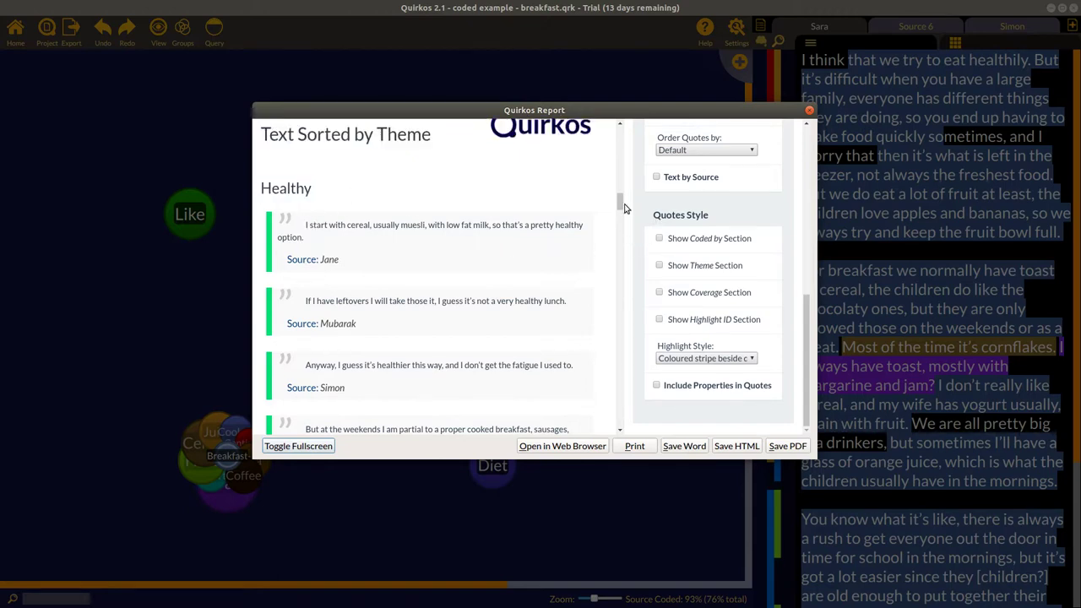
{"action": "scroll", "coordinate": [623, 254], "scroll_direction": "down", "scroll_amount": 10}
{"action": "left_click_drag", "start_coordinate": [624, 297], "coordinate": [623, 340]}
{"action": "scroll", "coordinate": [623, 340], "scroll_direction": "down", "scroll_amount": 10}
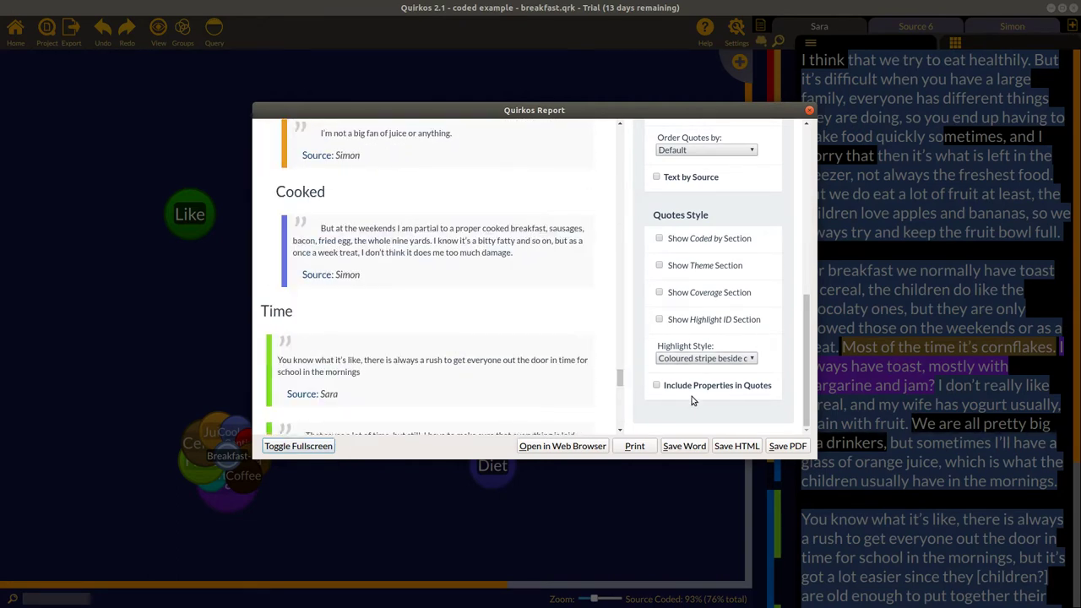
Step: Include all source properties with the quotes in the report and check them in the preview
{"action": "left_click", "coordinate": [713, 385]}
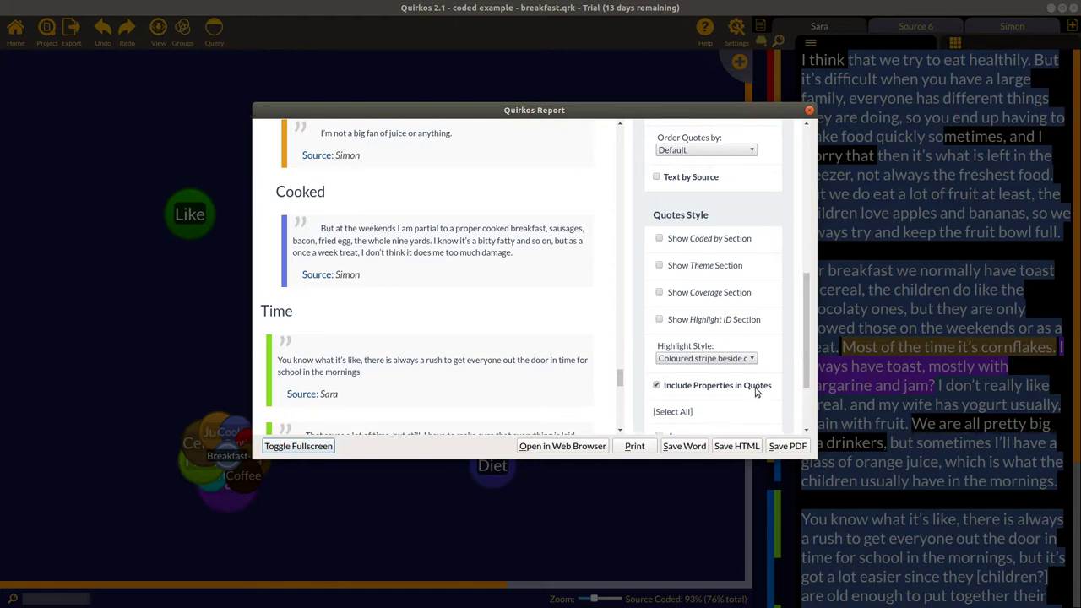
{"action": "left_click", "coordinate": [672, 411]}
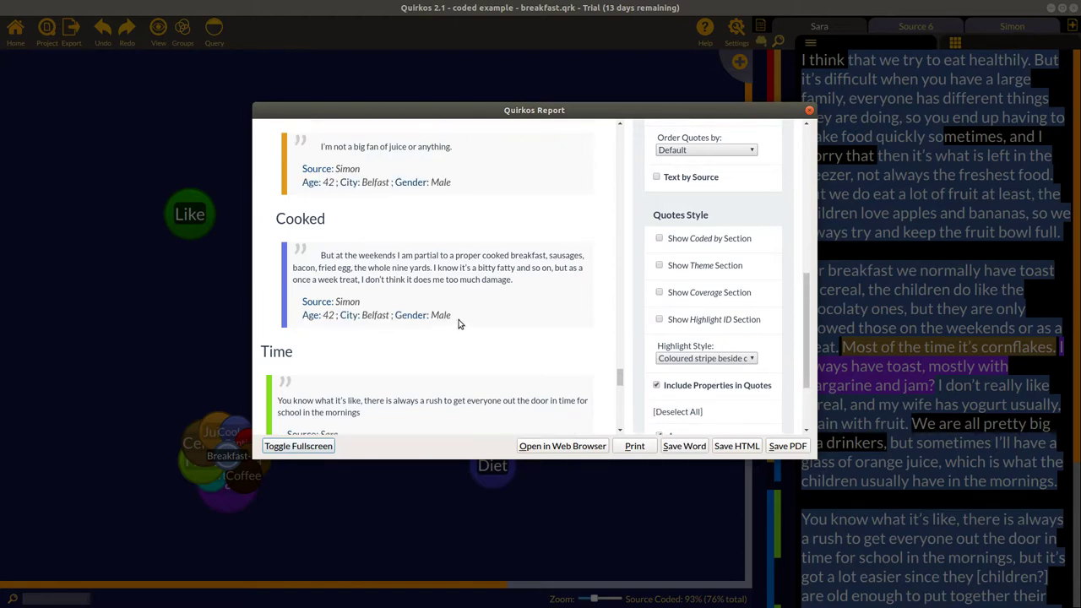
{"action": "left_click_drag", "start_coordinate": [459, 318], "coordinate": [348, 264]}
{"action": "left_click", "coordinate": [330, 243]}
{"action": "scroll", "coordinate": [814, 355], "scroll_direction": "down", "scroll_amount": 3}
Step: Organise the report's quotes with Text by Source instead of Text by Theme and review the result
{"action": "scroll", "coordinate": [643, 277], "scroll_direction": "up", "scroll_amount": 5}
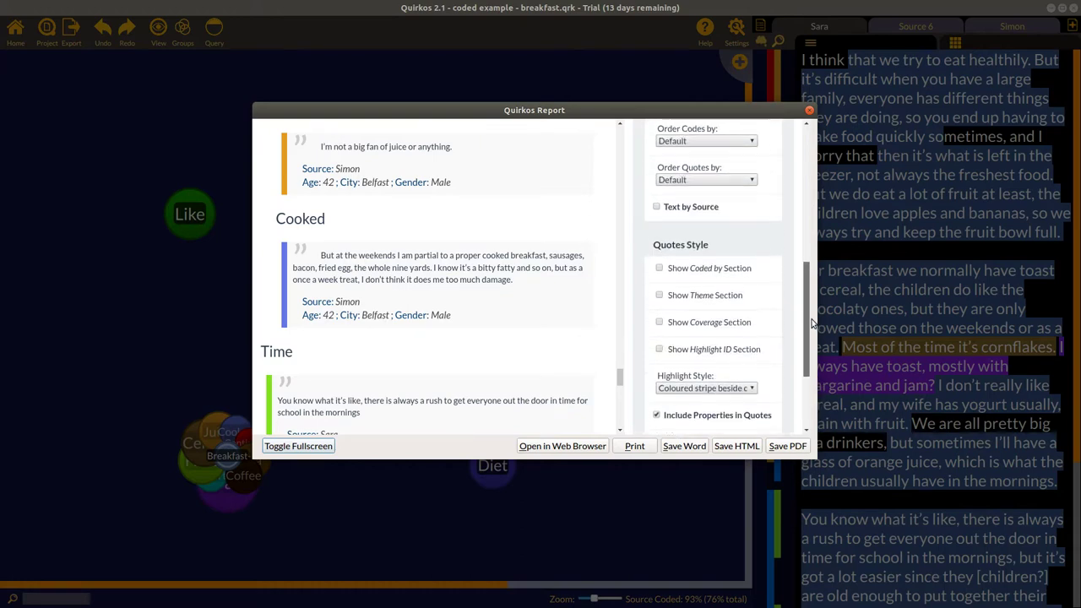
{"action": "left_click", "coordinate": [656, 286]}
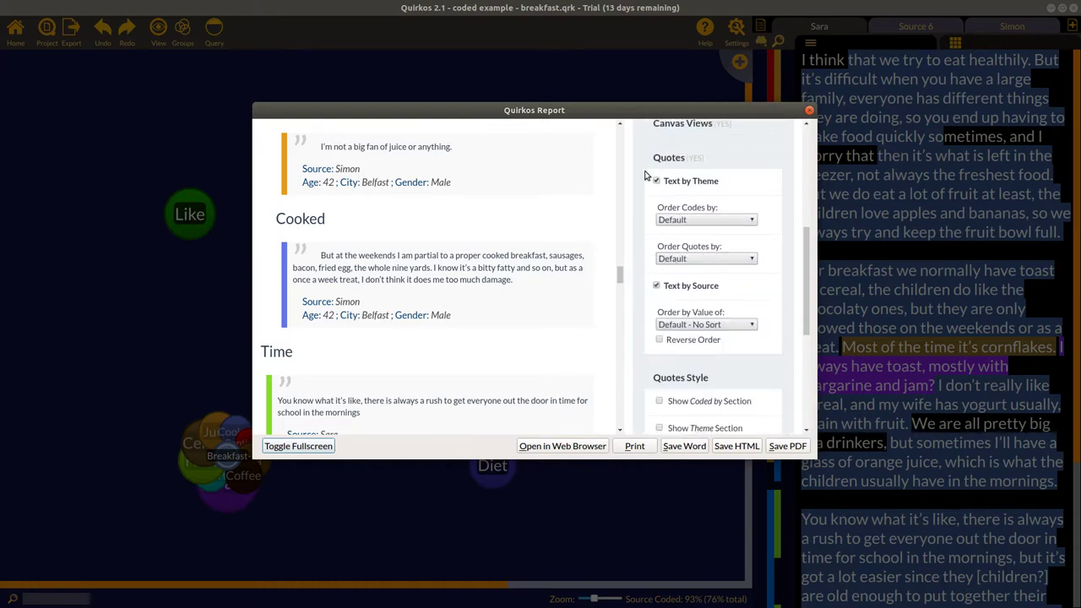
{"action": "left_click", "coordinate": [656, 181]}
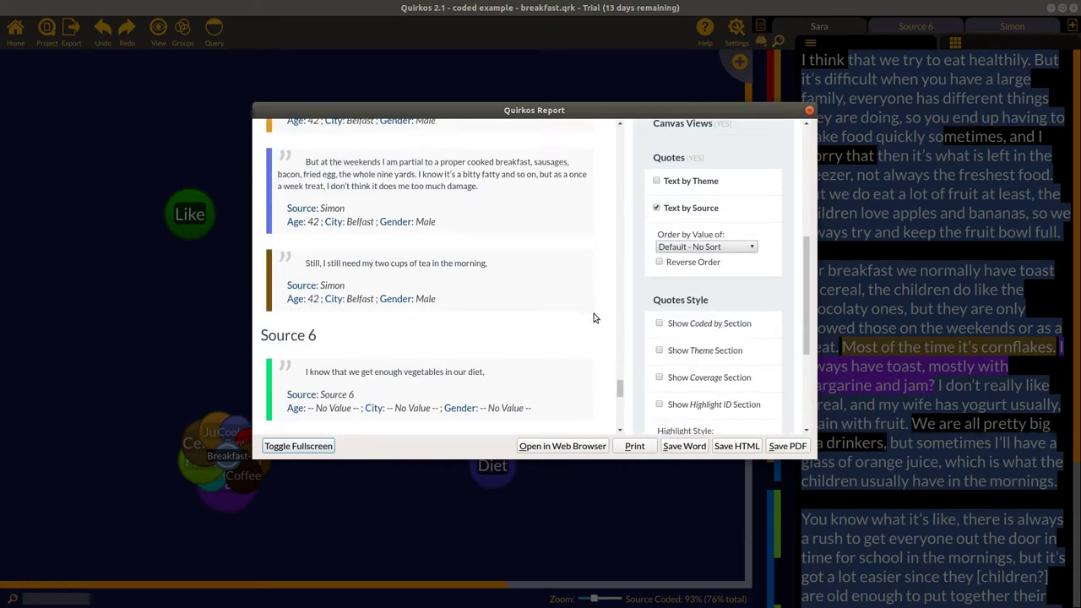
{"action": "left_click_drag", "start_coordinate": [620, 386], "coordinate": [602, 341]}
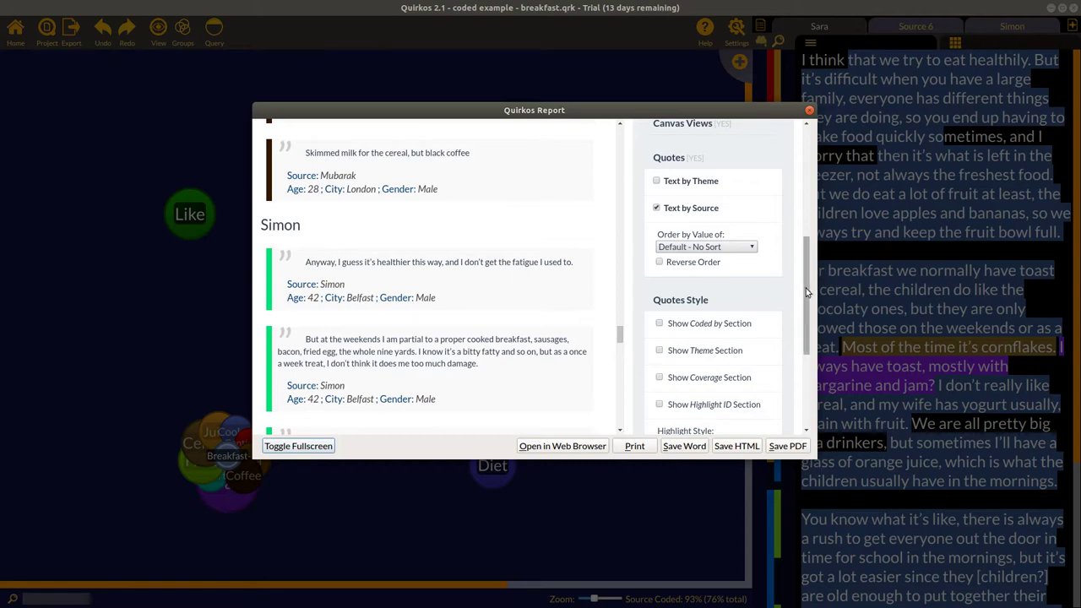
{"action": "left_click_drag", "start_coordinate": [805, 288], "coordinate": [811, 118]}
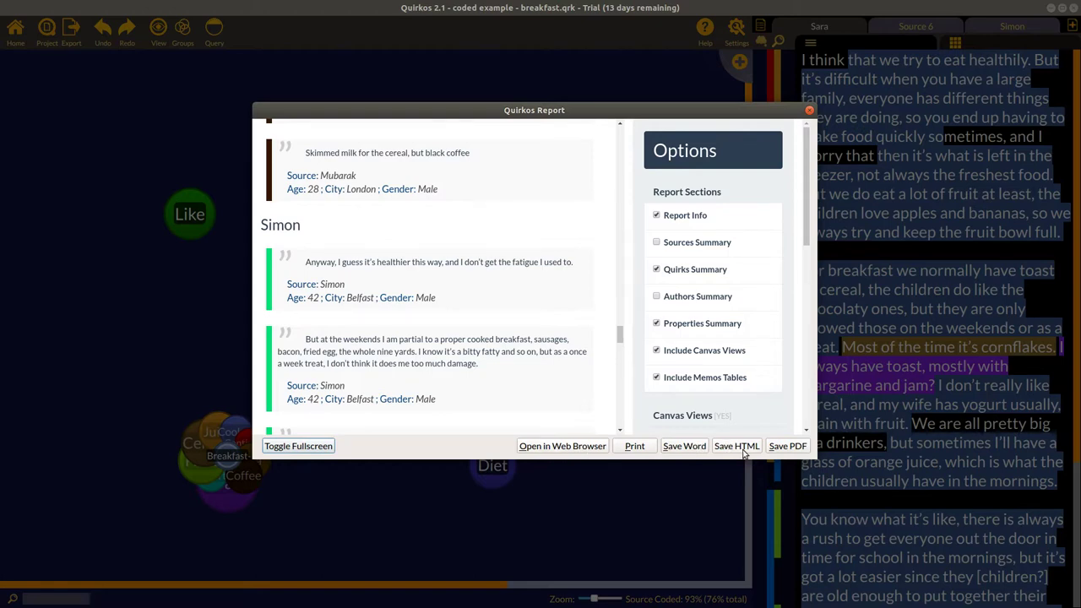
Step: Save the report as a PDF named "workshop export" in Documents and allow the file to open
{"action": "left_click", "coordinate": [790, 448]}
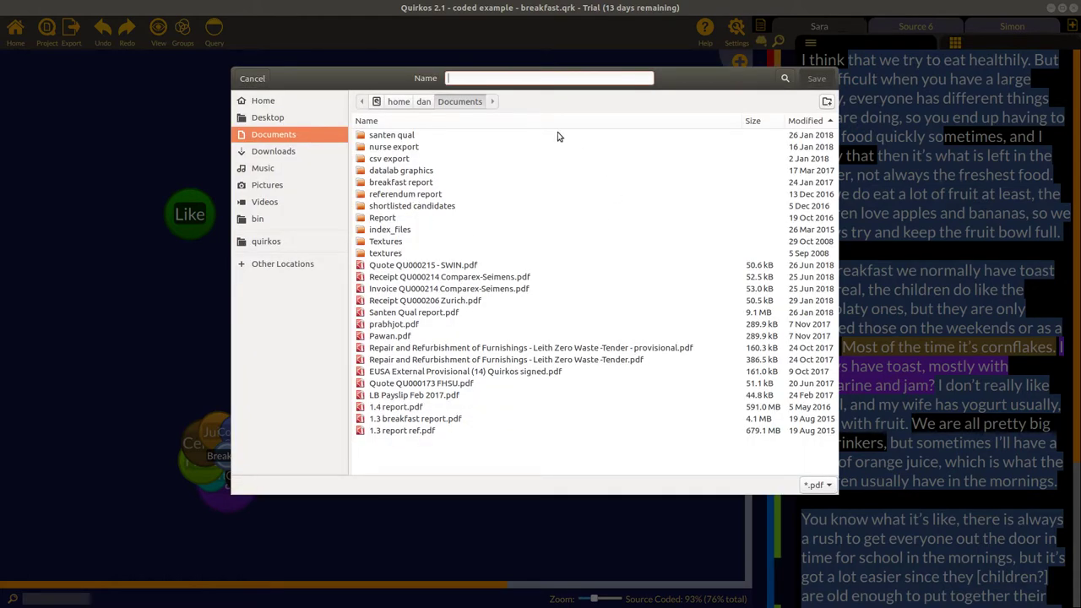
{"action": "type", "text": "worksh"}
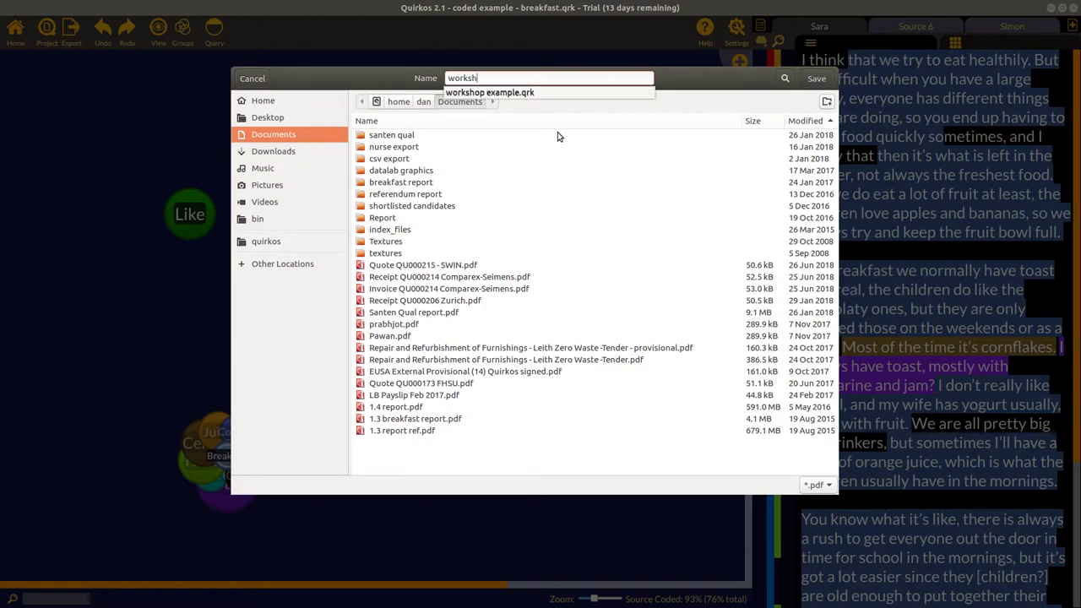
{"action": "type", "text": "op export"}
{"action": "key", "text": "Return"}
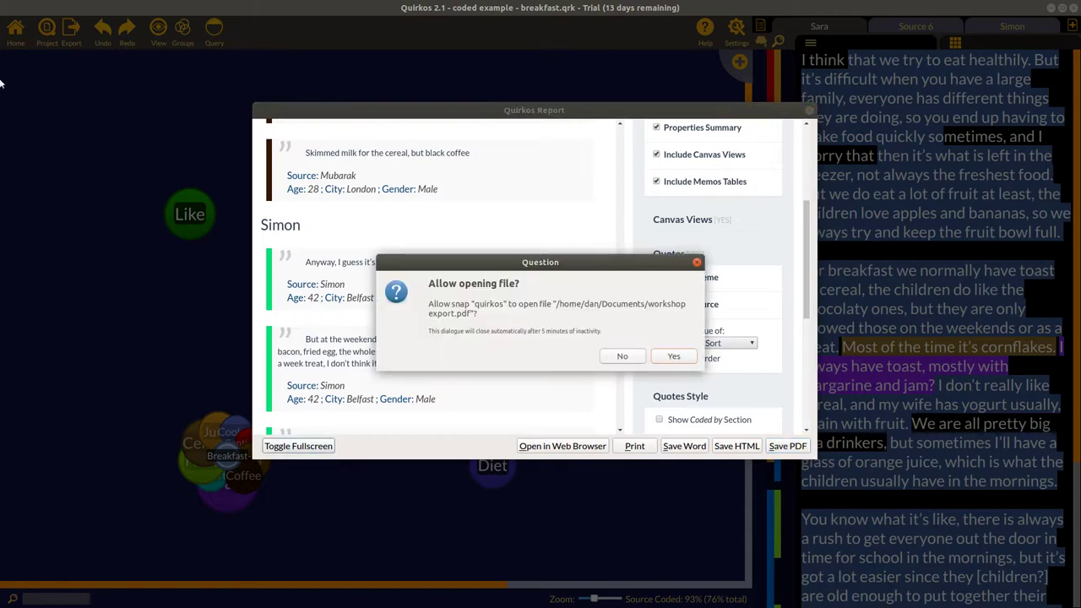
{"action": "left_click", "coordinate": [673, 355]}
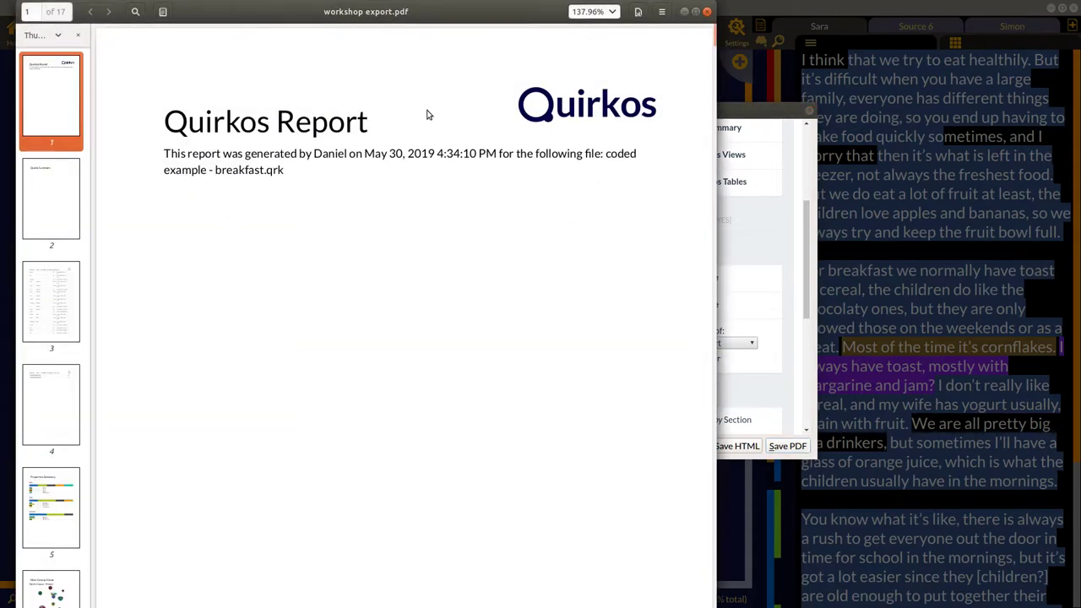
Step: Look through the exported PDF's canvas view and its quotes grouped by source
{"action": "left_click", "coordinate": [34, 306]}
{"action": "left_click", "coordinate": [58, 538]}
{"action": "scroll", "coordinate": [303, 393], "scroll_direction": "down", "scroll_amount": 20}
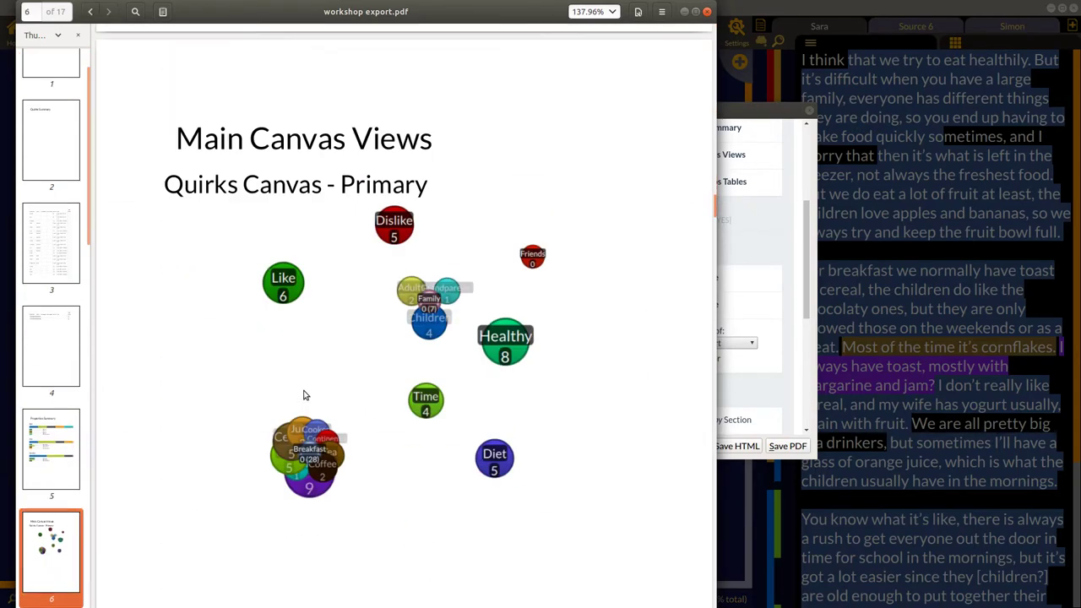
{"action": "scroll", "coordinate": [306, 393], "scroll_direction": "down", "scroll_amount": 20}
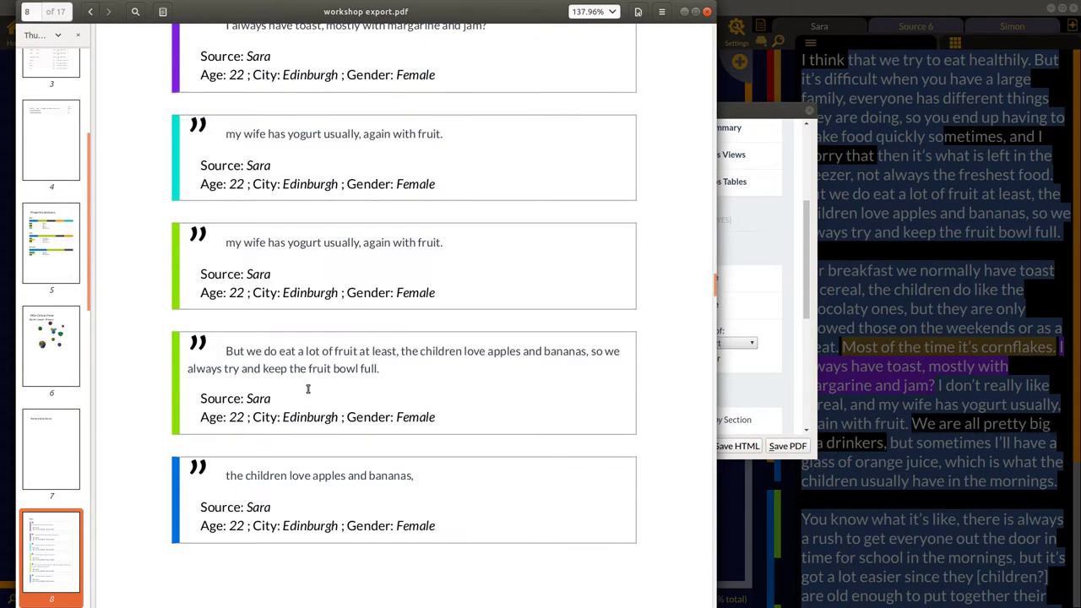
{"action": "scroll", "coordinate": [308, 393], "scroll_direction": "down", "scroll_amount": 20}
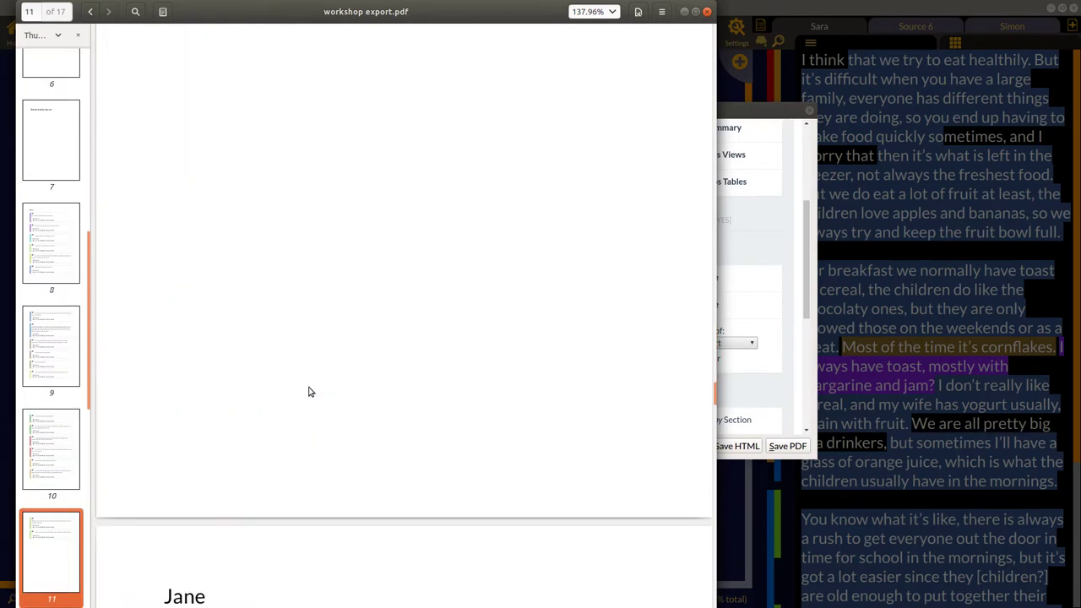
Step: Read on through the quotes grouped by source in the exported PDF, and close it and the report window
{"action": "scroll", "coordinate": [309, 387], "scroll_direction": "down", "scroll_amount": 6}
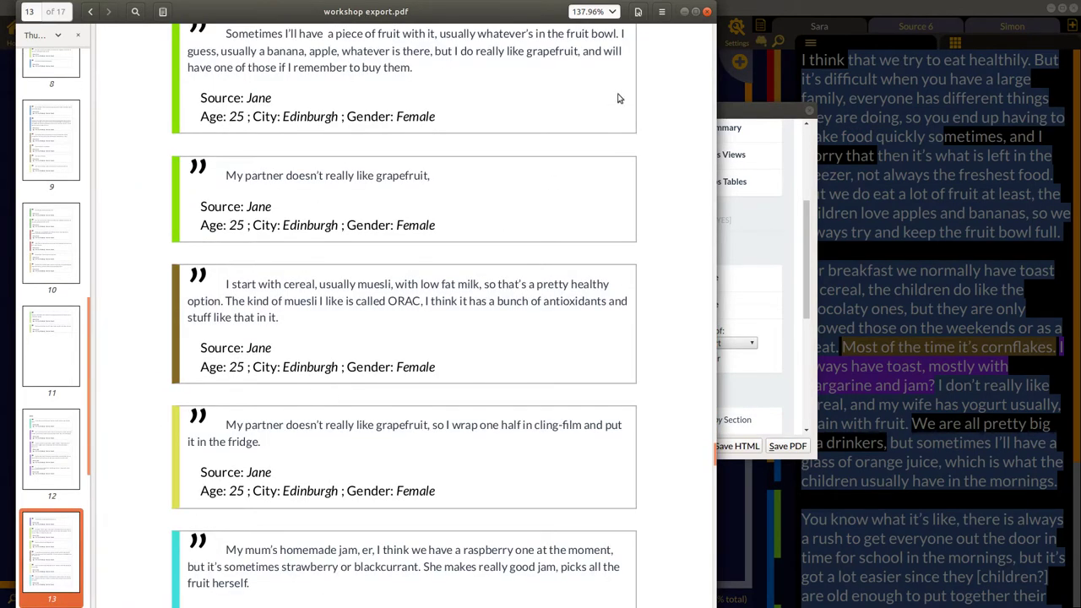
{"action": "left_click", "coordinate": [706, 13]}
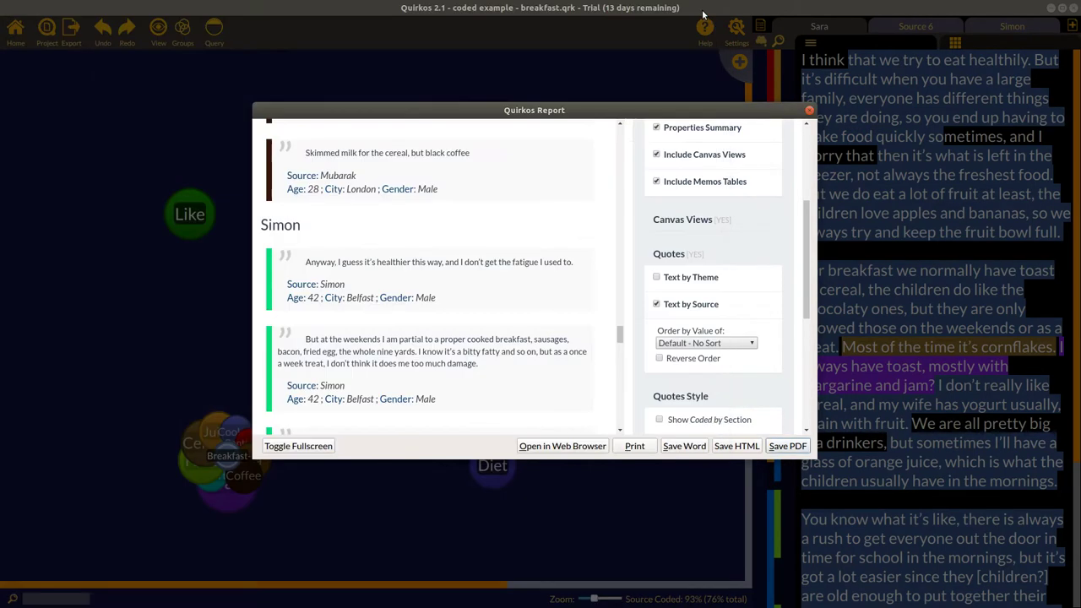
{"action": "left_click", "coordinate": [808, 111]}
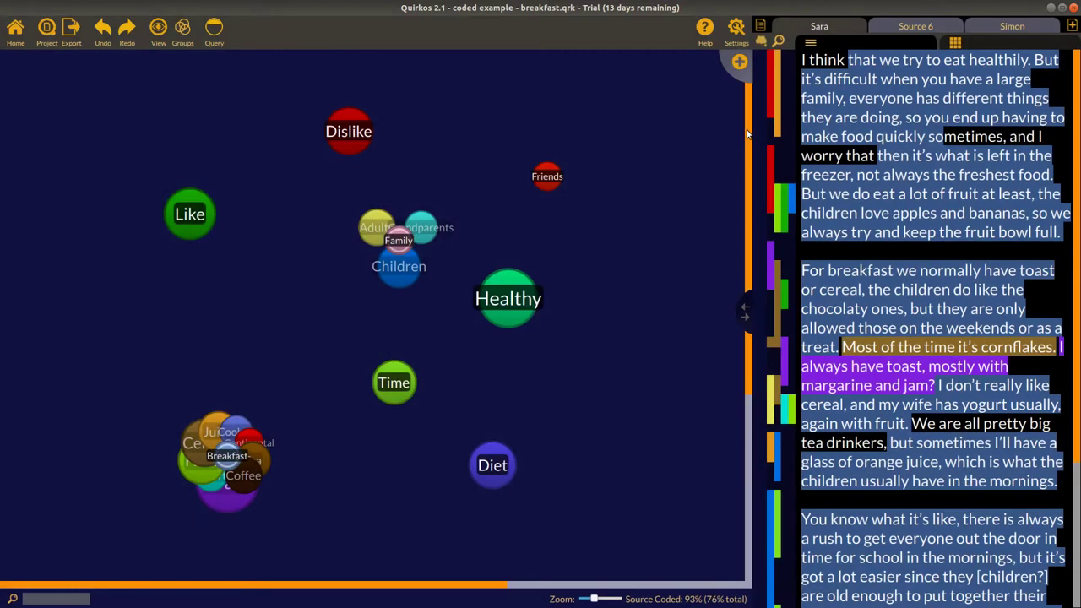
Step: Create a word cloud of the project and enlarge its window so the whole cloud and the options fit
{"action": "left_click", "coordinate": [73, 42]}
{"action": "left_click", "coordinate": [74, 65]}
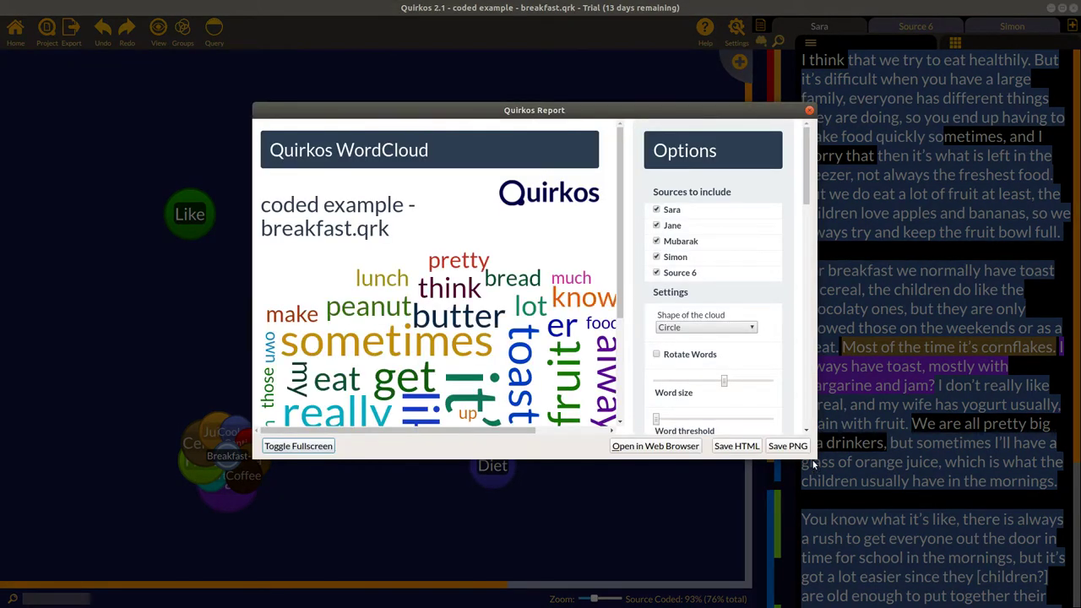
{"action": "left_click_drag", "start_coordinate": [813, 462], "coordinate": [1028, 577]}
{"action": "left_click_drag", "start_coordinate": [722, 120], "coordinate": [572, 73]}
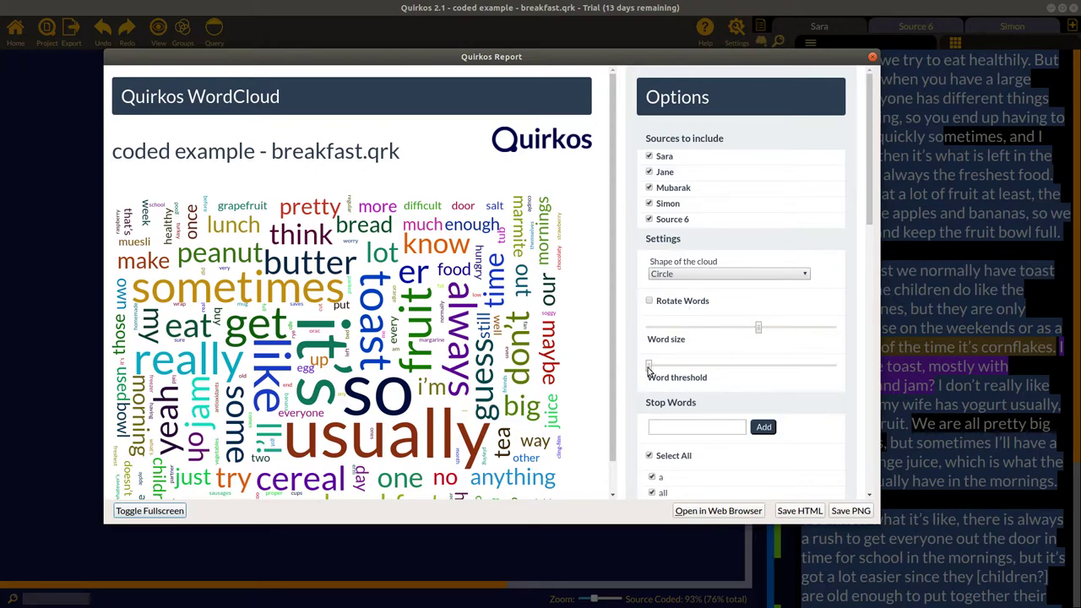
Step: Restyle the word cloud with a smaller word size, the Star shape and a slightly higher word threshold
{"action": "left_click_drag", "start_coordinate": [761, 328], "coordinate": [746, 329]}
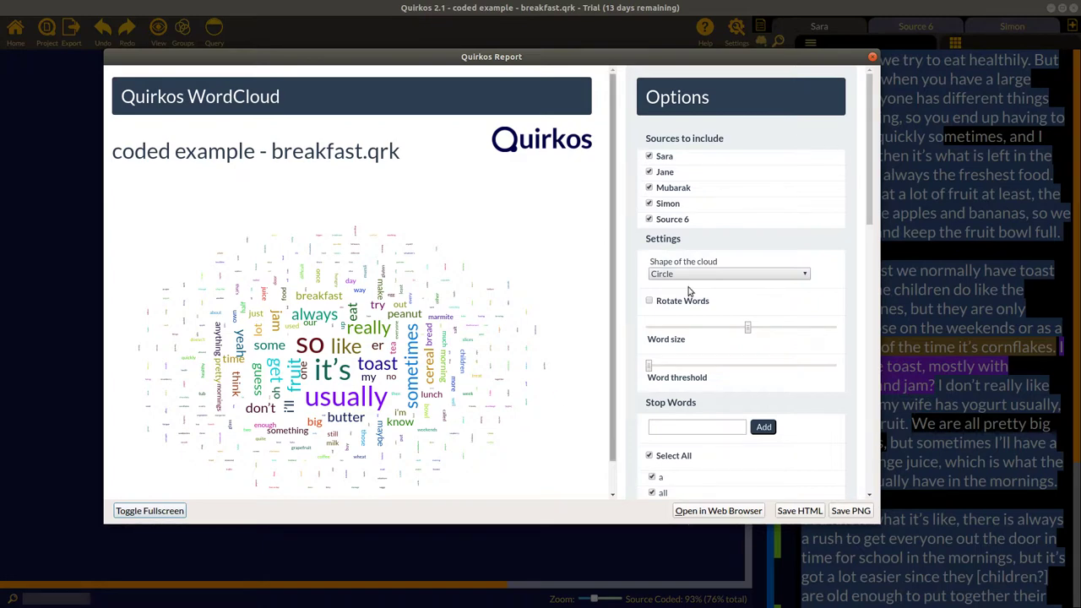
{"action": "left_click", "coordinate": [760, 274]}
{"action": "left_click", "coordinate": [706, 307]}
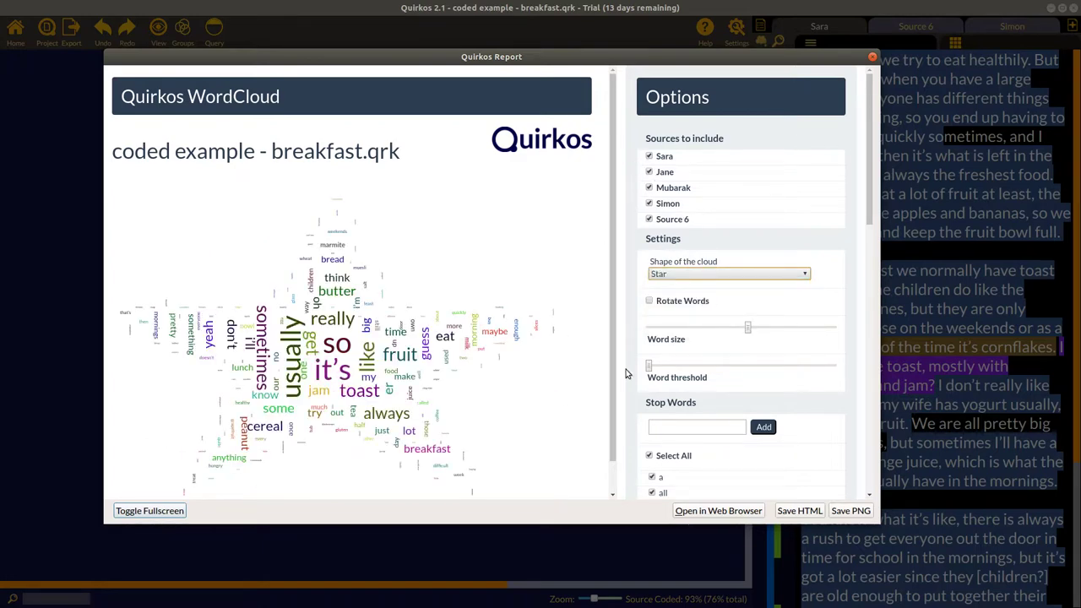
{"action": "left_click_drag", "start_coordinate": [649, 364], "coordinate": [664, 367]}
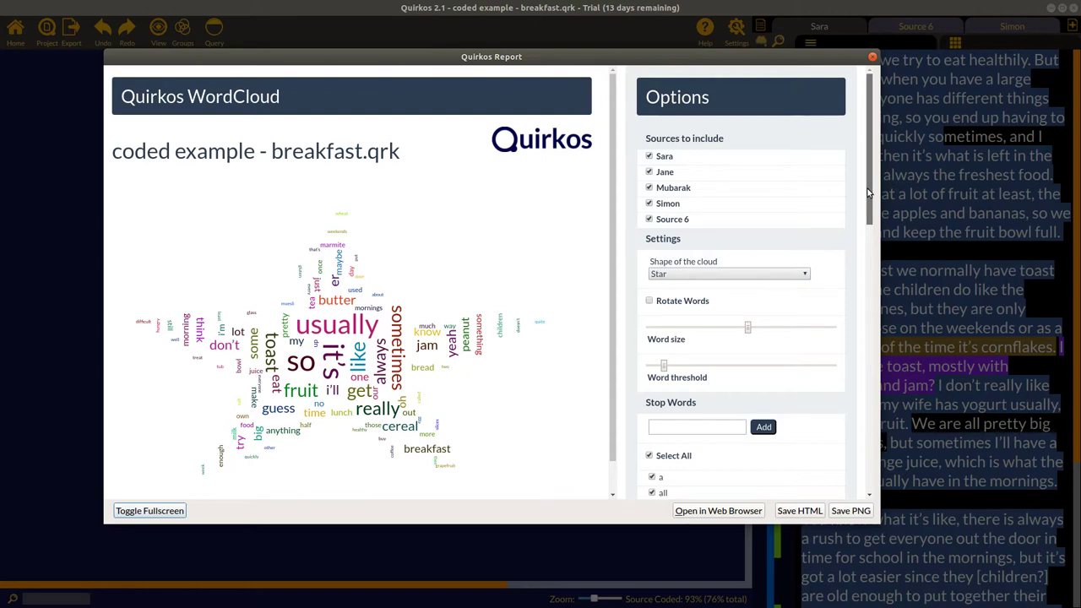
Step: Review the stop words list and add "so" to the word cloud's stop words
{"action": "scroll", "coordinate": [867, 193], "scroll_direction": "down", "scroll_amount": 5}
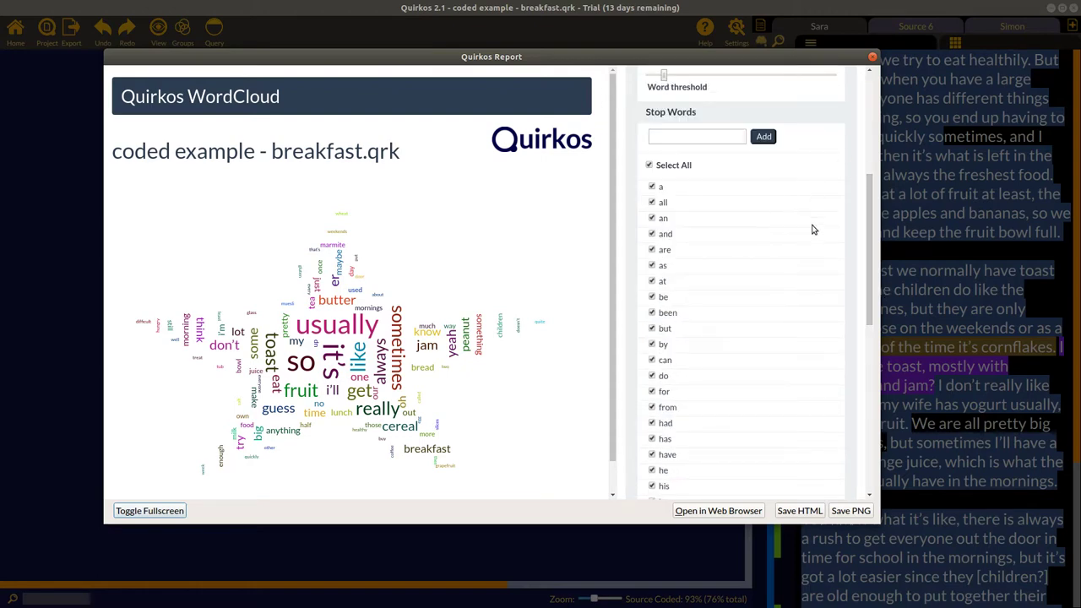
{"action": "mouse_move", "coordinate": [870, 265]}
{"action": "left_mouse_down"}
{"action": "mouse_move", "coordinate": [880, 460]}
{"action": "mouse_move", "coordinate": [869, 176]}
{"action": "mouse_move", "coordinate": [868, 459]}
{"action": "mouse_move", "coordinate": [861, 265]}
{"action": "left_mouse_up"}
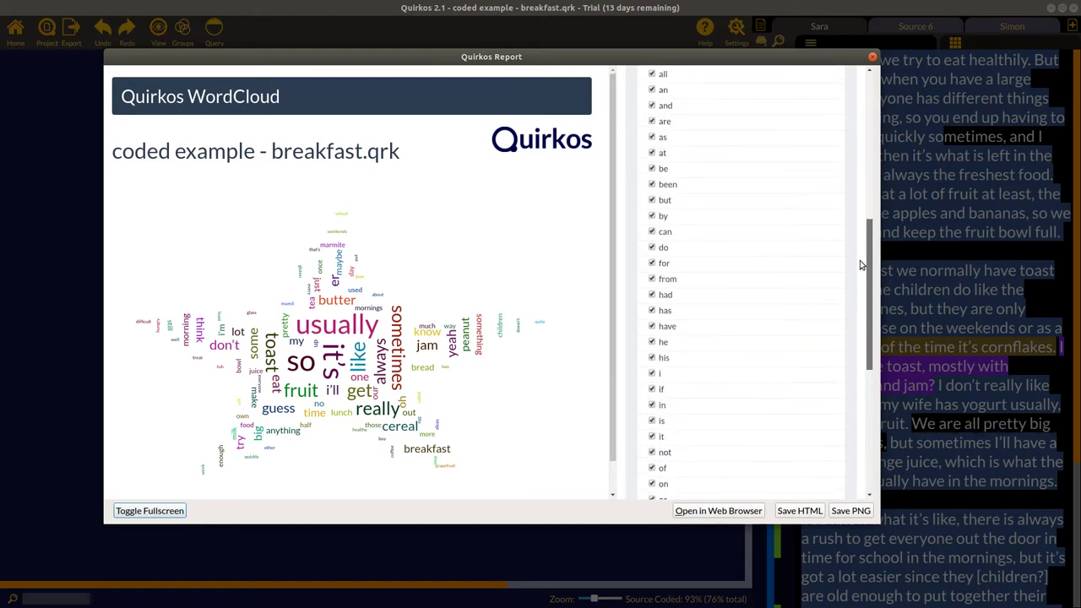
{"action": "scroll", "coordinate": [760, 262], "scroll_direction": "up", "scroll_amount": 5}
{"action": "left_click", "coordinate": [716, 260]}
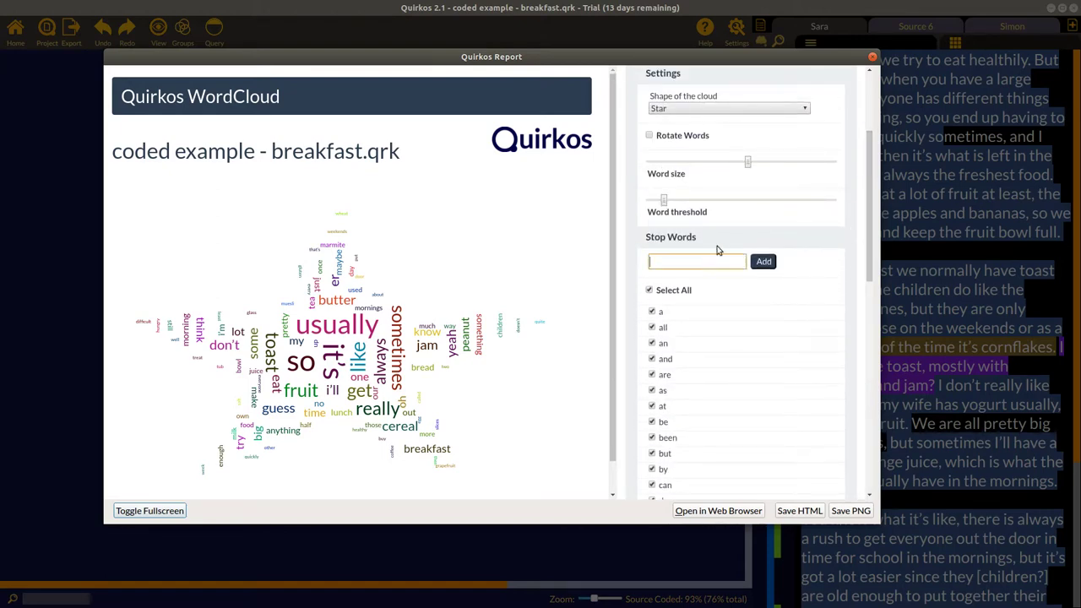
{"action": "type", "text": "so"}
{"action": "left_click", "coordinate": [763, 260]}
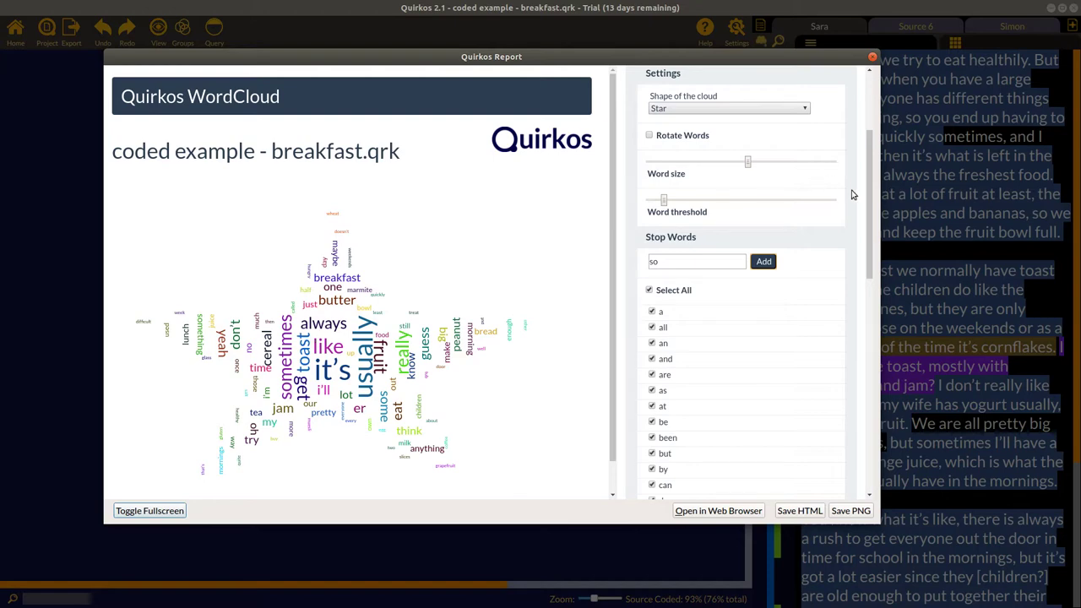
Step: Check the end of the stop words list and expand the project's word occurrence table to examine it
{"action": "left_click_drag", "start_coordinate": [866, 219], "coordinate": [812, 477]}
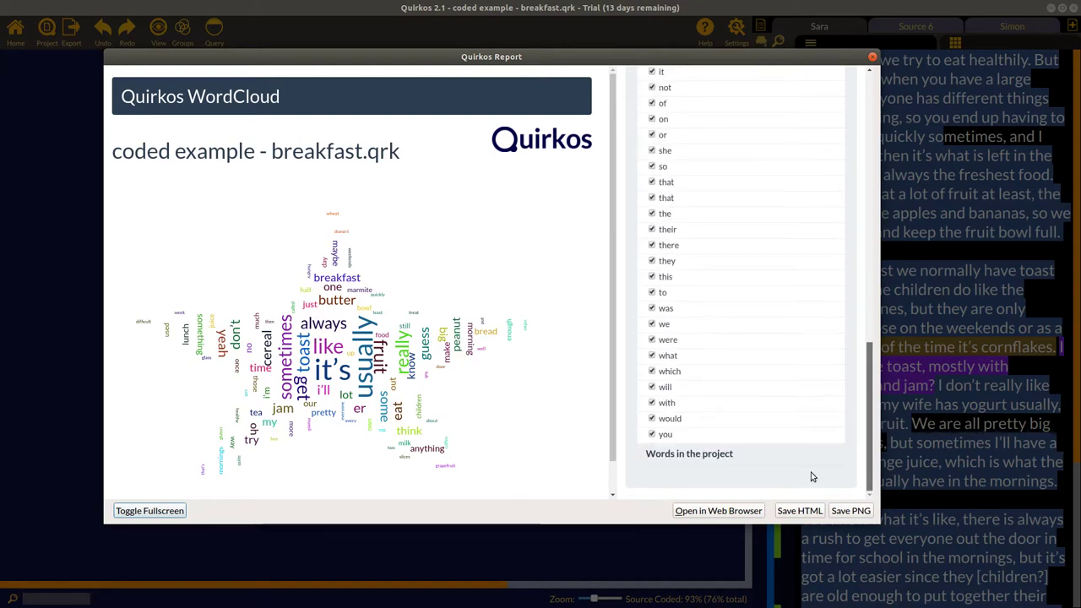
{"action": "left_click", "coordinate": [673, 453]}
{"action": "left_click_drag", "start_coordinate": [871, 188], "coordinate": [869, 221]}
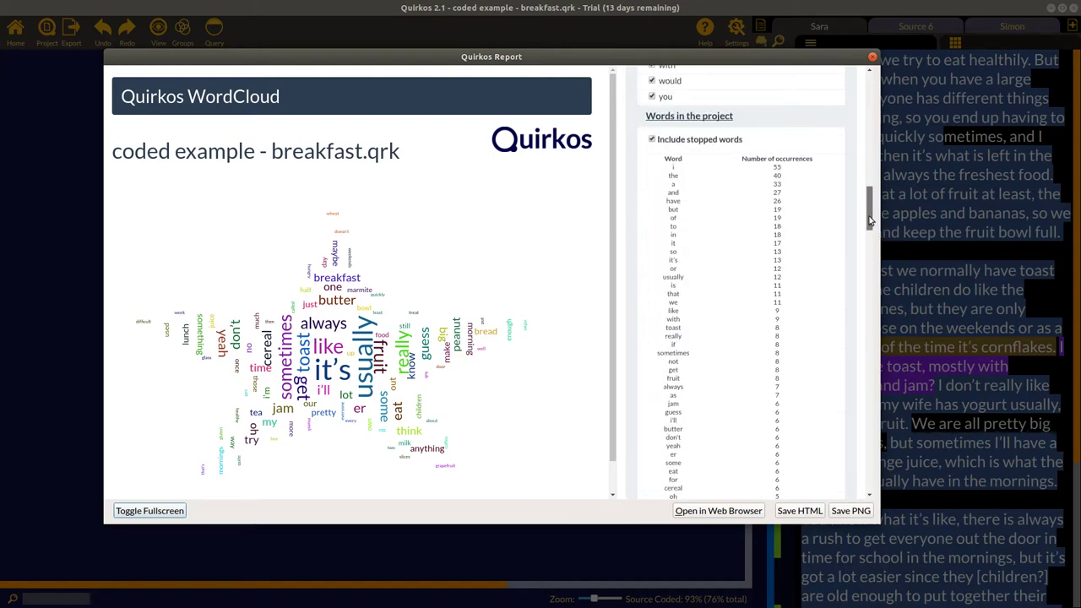
{"action": "left_click_drag", "start_coordinate": [870, 222], "coordinate": [869, 88]}
Step: Limit the word cloud to the second source only, switch it to the third source only, and close the word cloud
{"action": "left_click", "coordinate": [648, 156]}
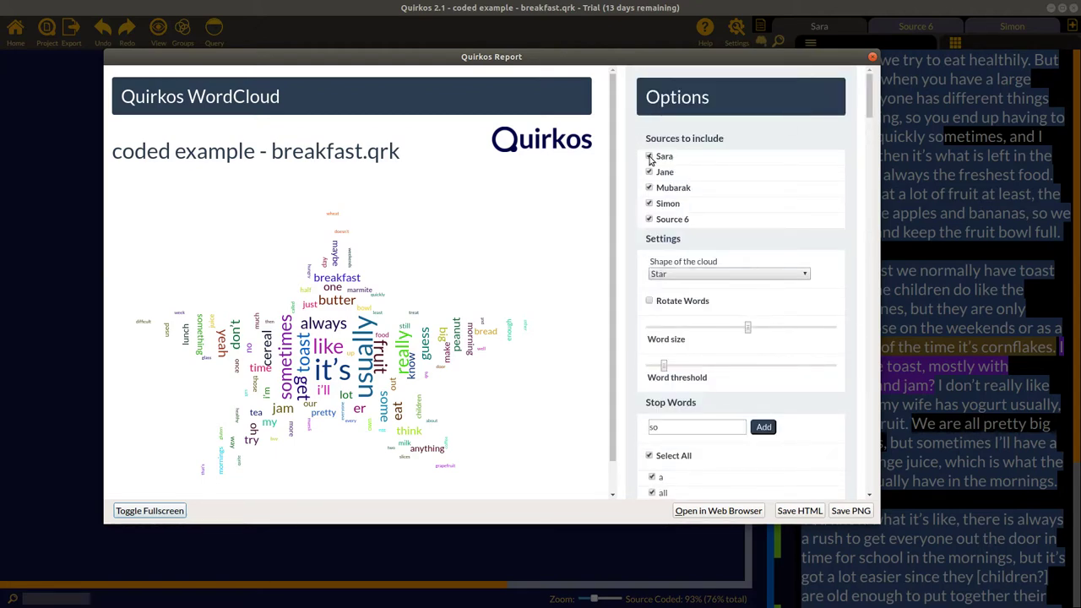
{"action": "left_click", "coordinate": [649, 203]}
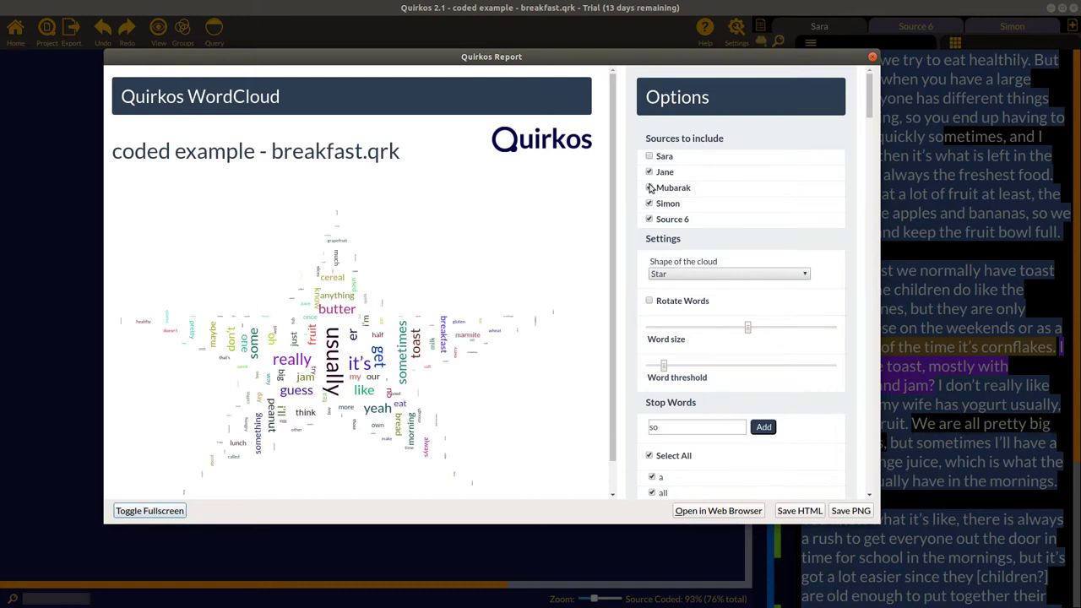
{"action": "left_click", "coordinate": [649, 204]}
{"action": "left_click", "coordinate": [649, 220]}
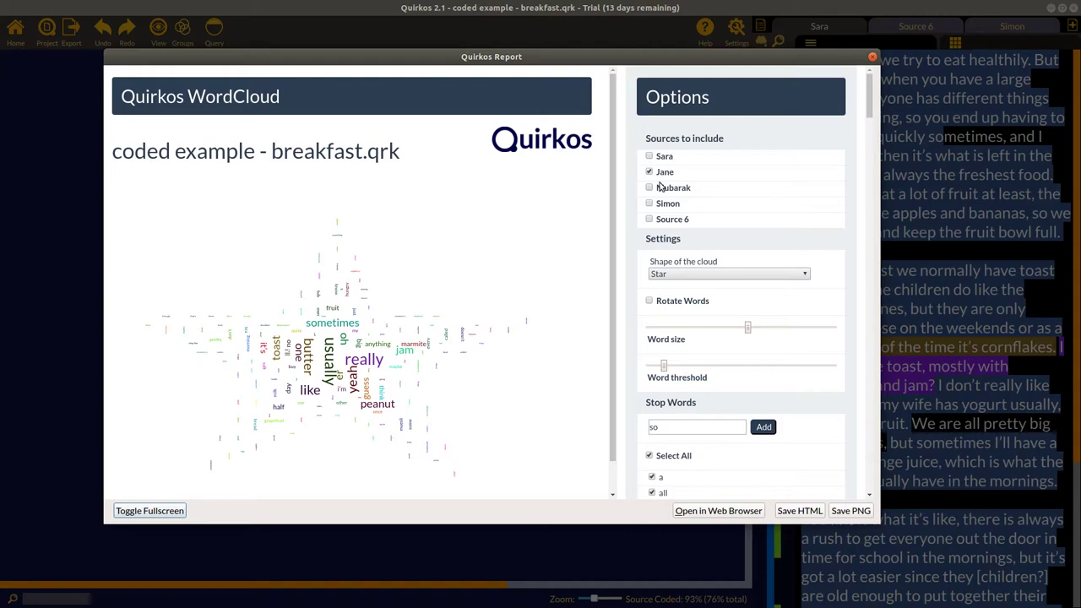
{"action": "left_click", "coordinate": [650, 187]}
{"action": "left_click", "coordinate": [649, 172]}
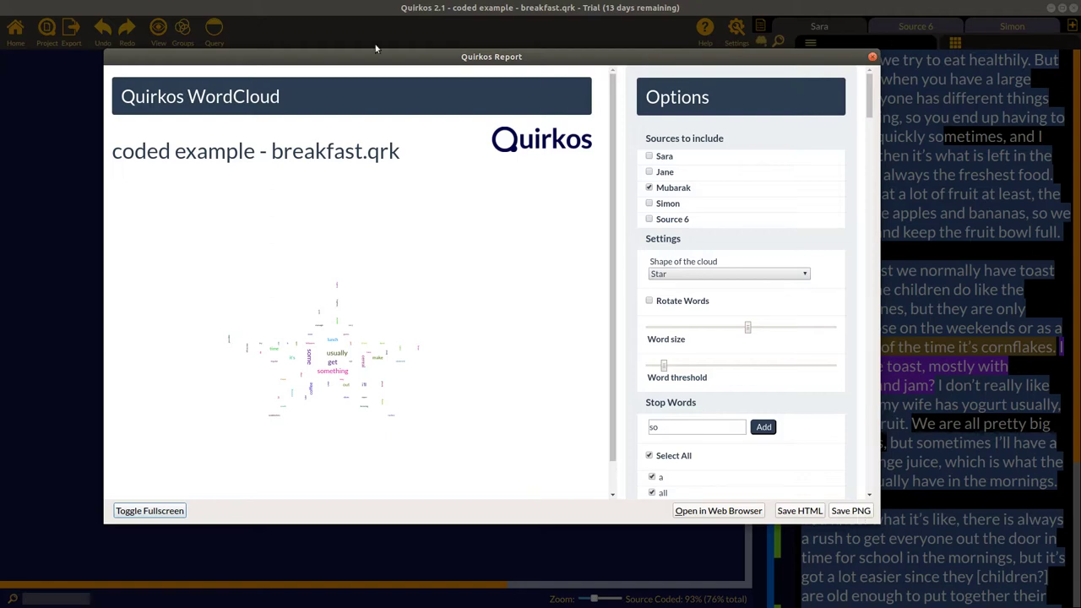
{"action": "key", "text": "Escape"}
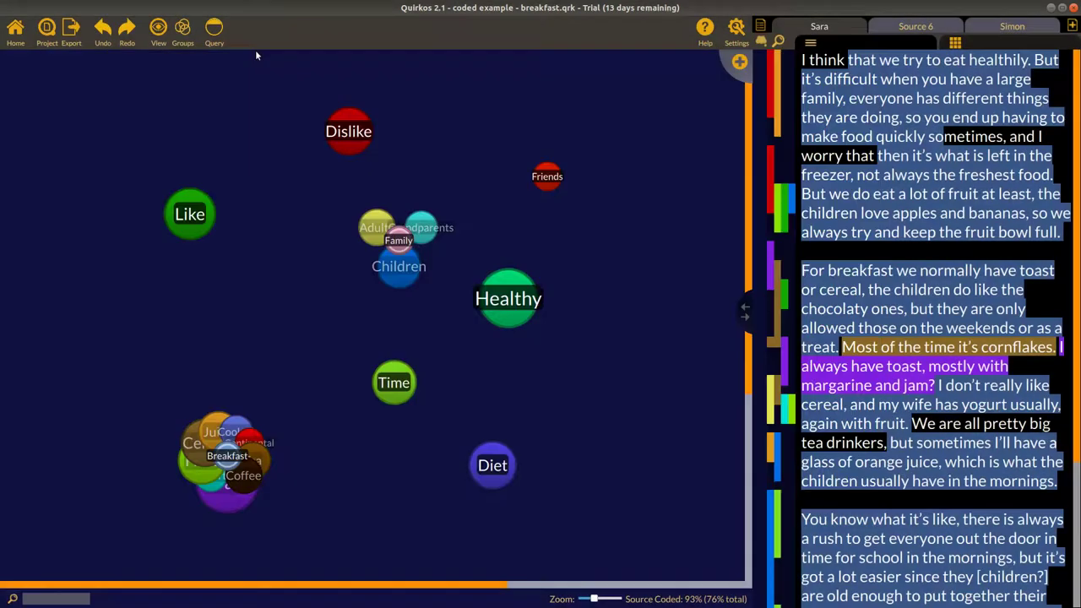
Step: Export the project as CSV spreadsheets into a new Documents folder named "export folder" and allow the folder to open
{"action": "left_click", "coordinate": [71, 32]}
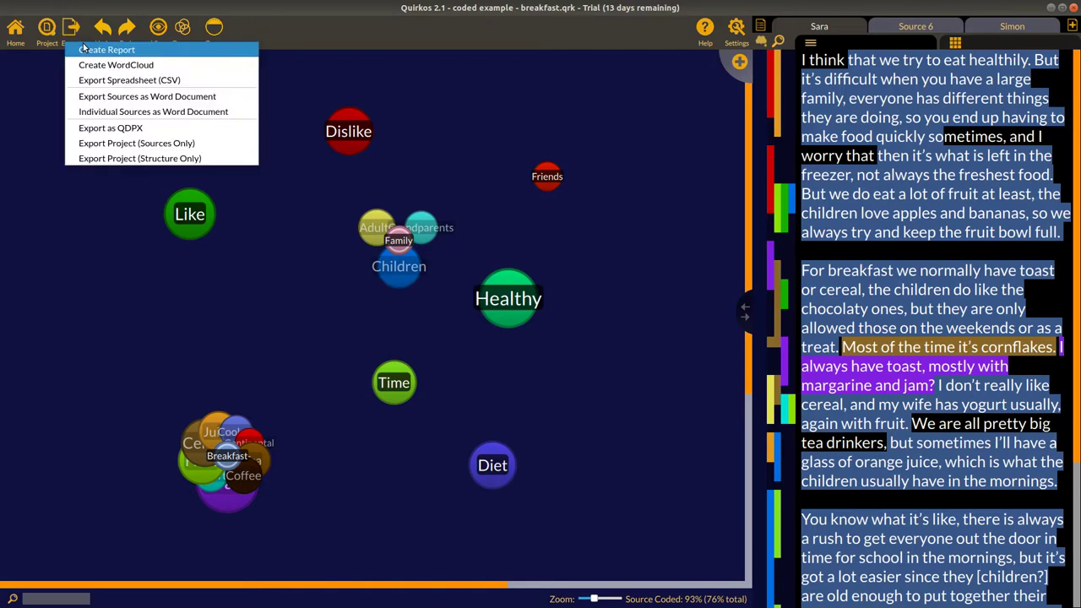
{"action": "left_click", "coordinate": [114, 82]}
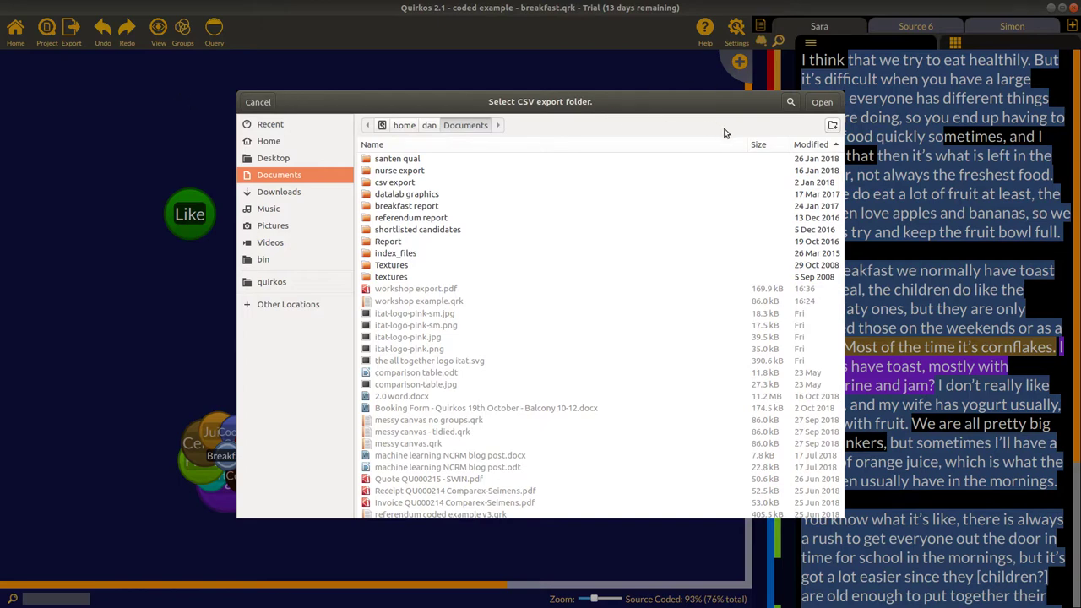
{"action": "left_click", "coordinate": [832, 125]}
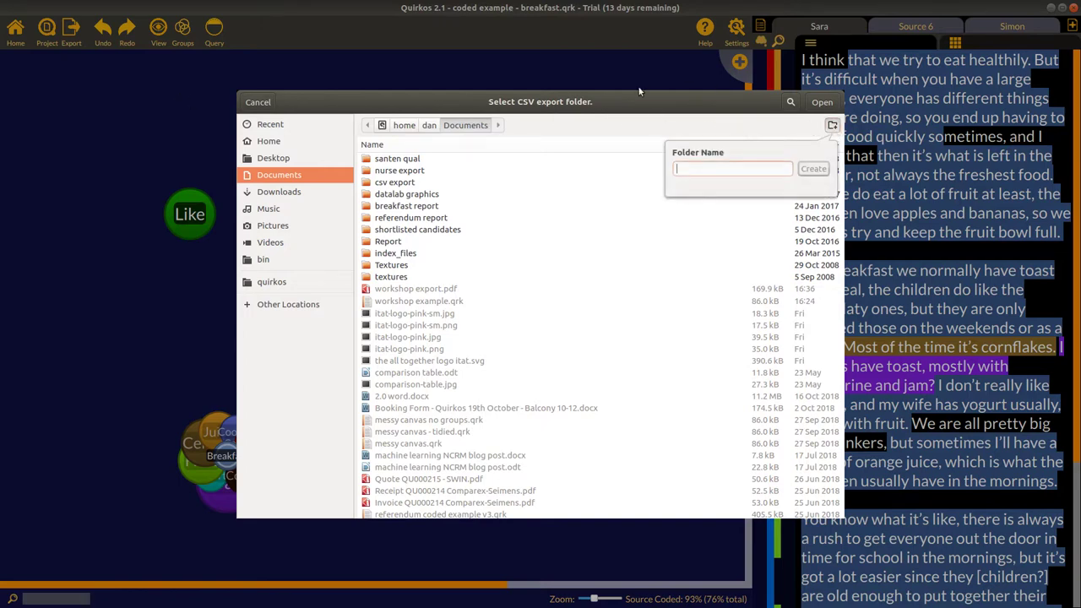
{"action": "type", "text": "export folder"}
{"action": "key", "text": "Return"}
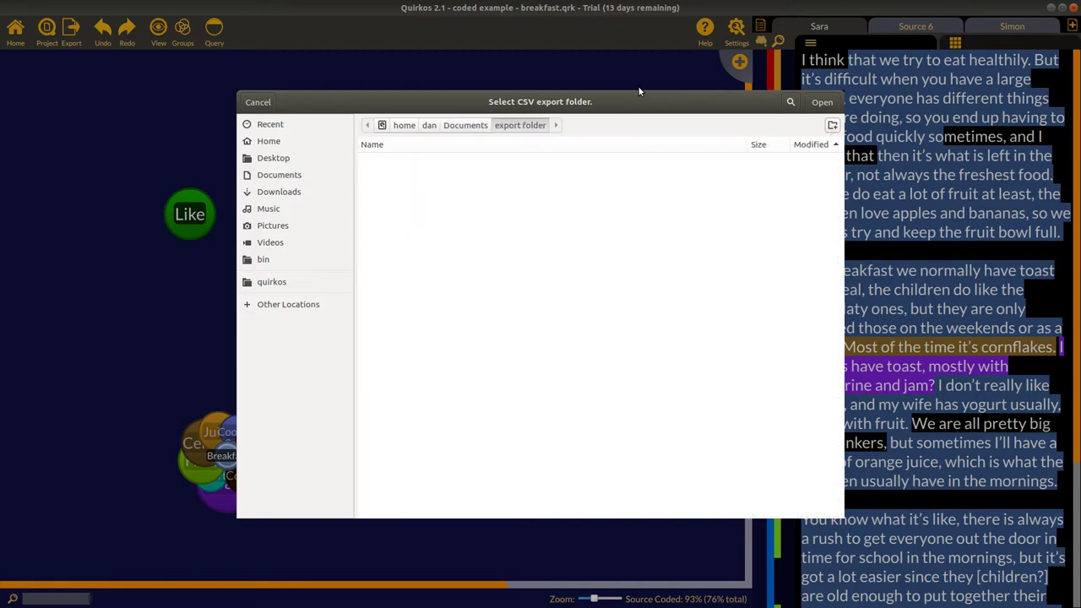
{"action": "left_click", "coordinate": [822, 103]}
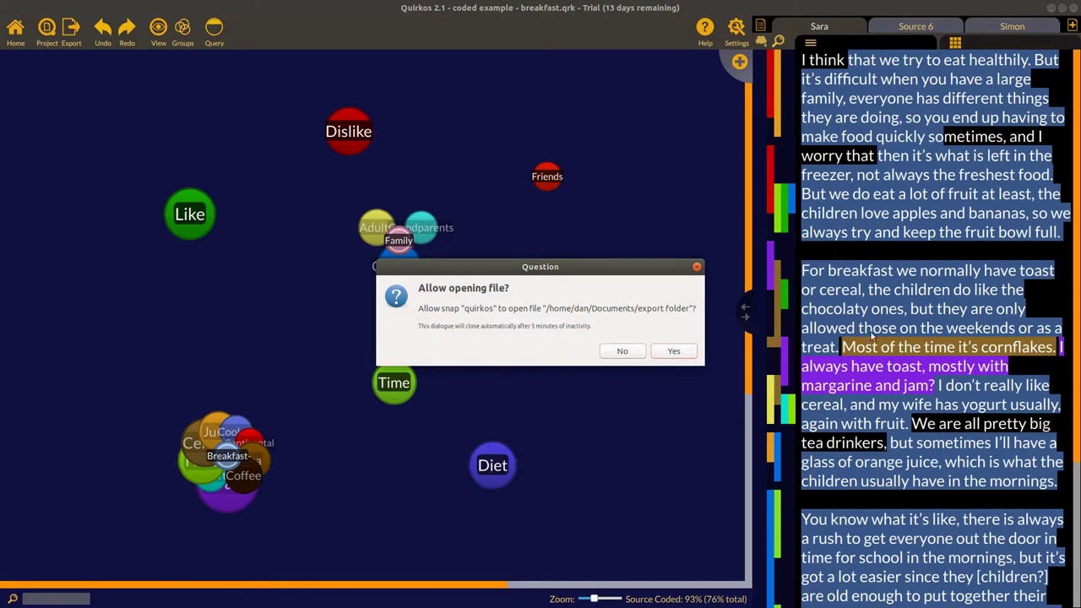
{"action": "left_click", "coordinate": [684, 348]}
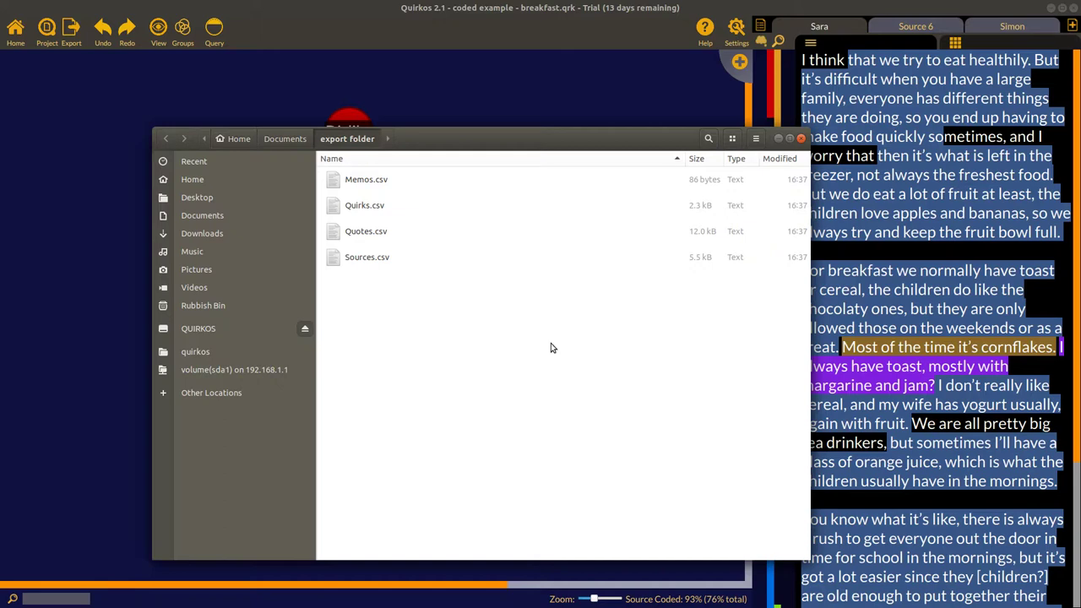
Step: Open Quotes.csv from the export folder in LibreOffice Calc and maximize its window
{"action": "left_click", "coordinate": [396, 236]}
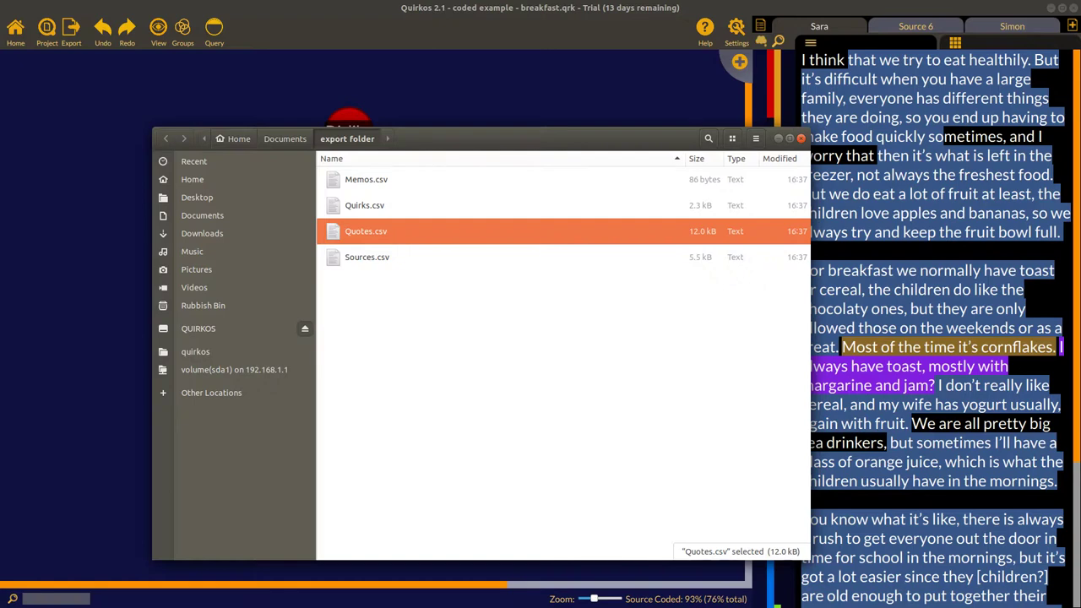
{"action": "key", "text": "Return"}
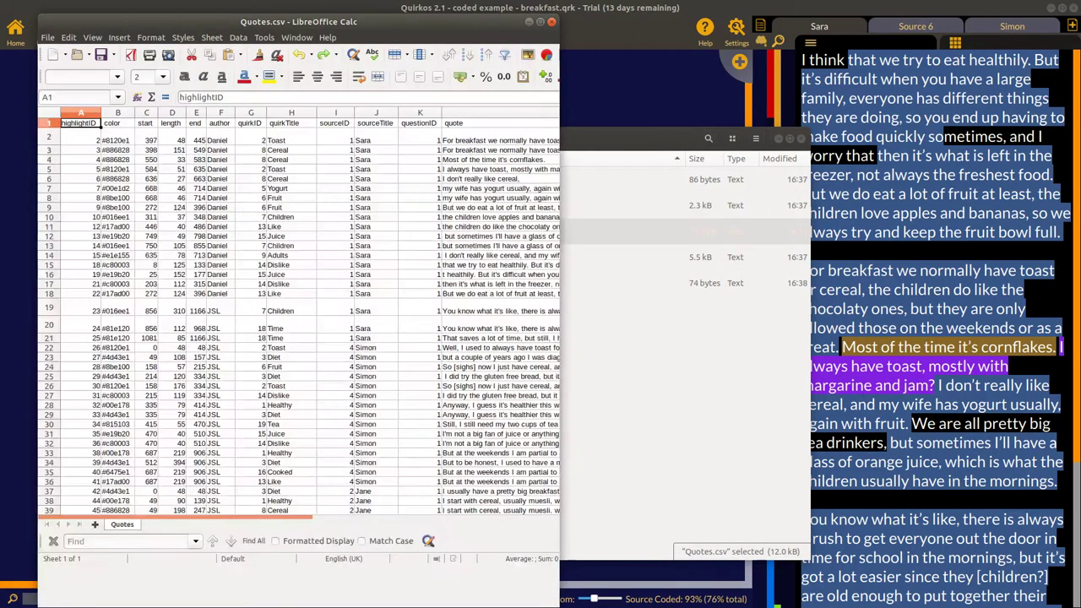
{"action": "double_click", "coordinate": [454, 27]}
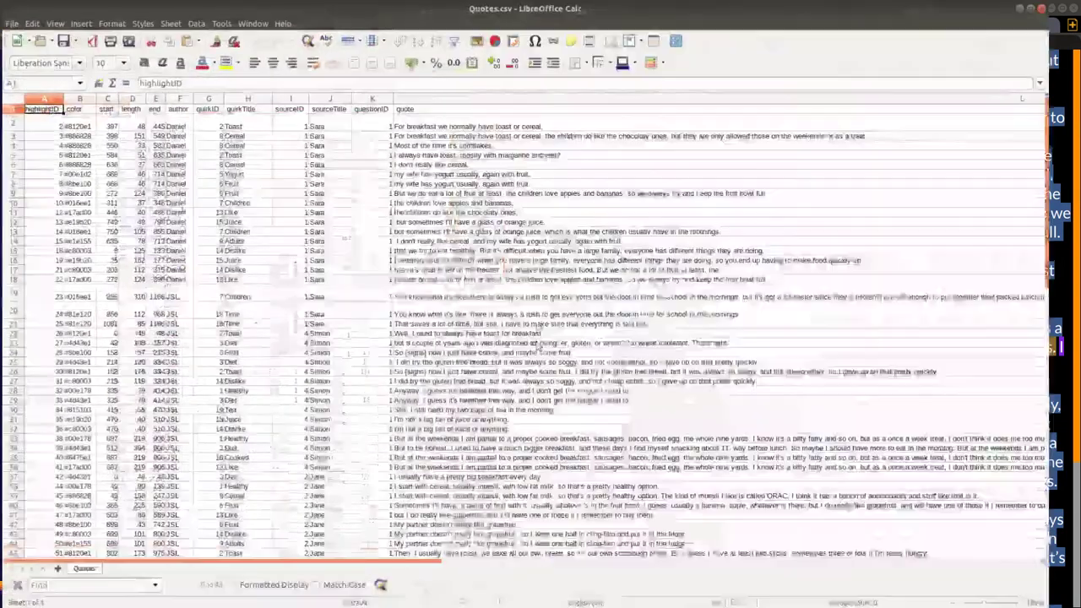
Step: Examine the exported quote texts along with their code, source, author and position columns in Quotes.csv
{"action": "scroll", "coordinate": [191, 183], "scroll_direction": "right", "scroll_amount": 5}
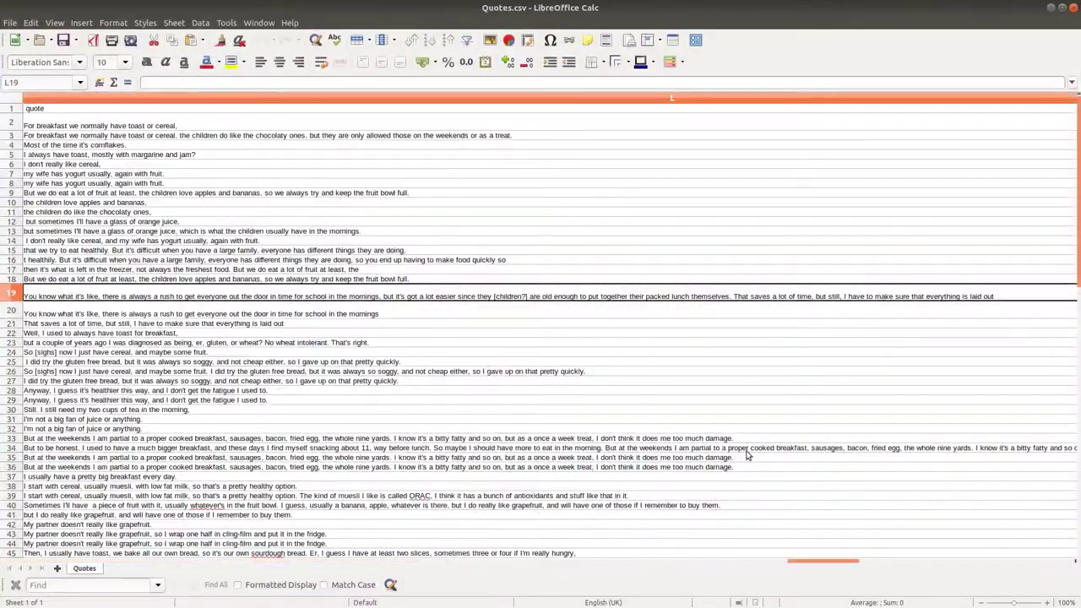
{"action": "left_click", "coordinate": [362, 177]}
{"action": "key", "text": "Left"}
{"action": "key", "text": "Left"}
{"action": "key", "text": "Left"}
{"action": "key", "text": "Left"}
{"action": "key", "text": "Left"}
{"action": "key", "text": "Left"}
{"action": "key", "text": "Left"}
{"action": "key", "text": "Left"}
{"action": "key", "text": "Left"}
{"action": "key", "text": "Left"}
{"action": "key", "text": "Left"}
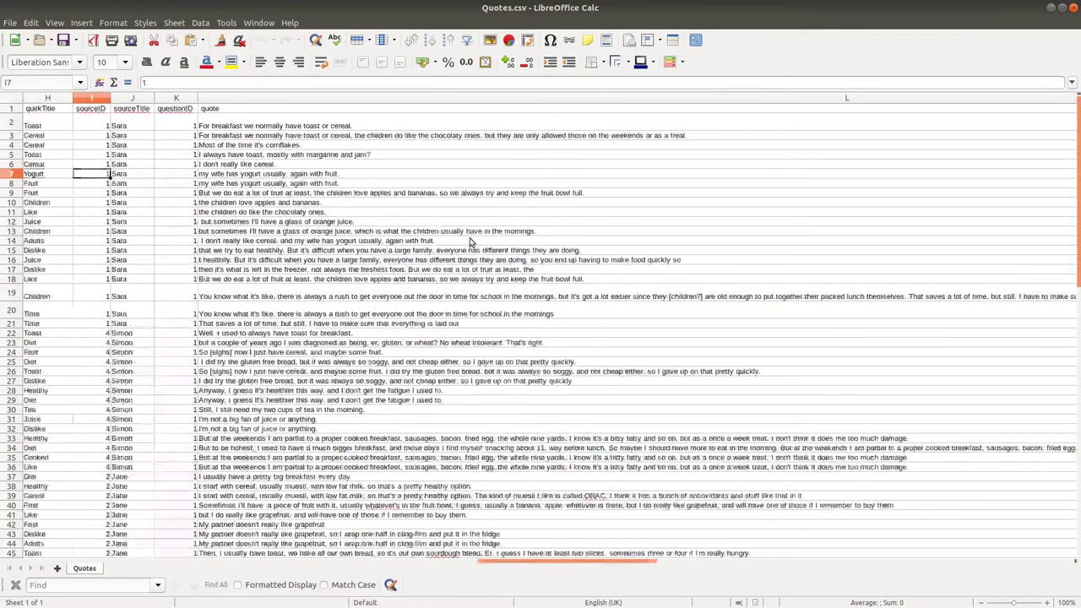
{"action": "left_click", "coordinate": [543, 130]}
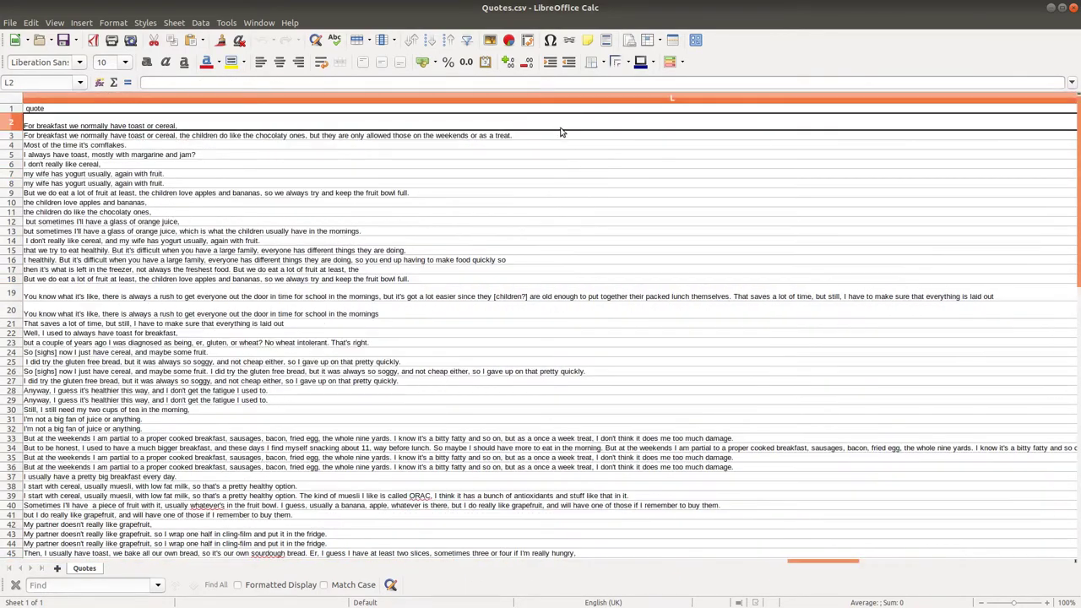
{"action": "key", "text": "Left"}
{"action": "key", "text": "Left"}
{"action": "key", "text": "Left"}
{"action": "key", "text": "Left"}
{"action": "key", "text": "Left"}
{"action": "key", "text": "Left"}
{"action": "key", "text": "Left"}
{"action": "key", "text": "Left"}
{"action": "key", "text": "Left"}
{"action": "key", "text": "Left"}
{"action": "key", "text": "Left"}
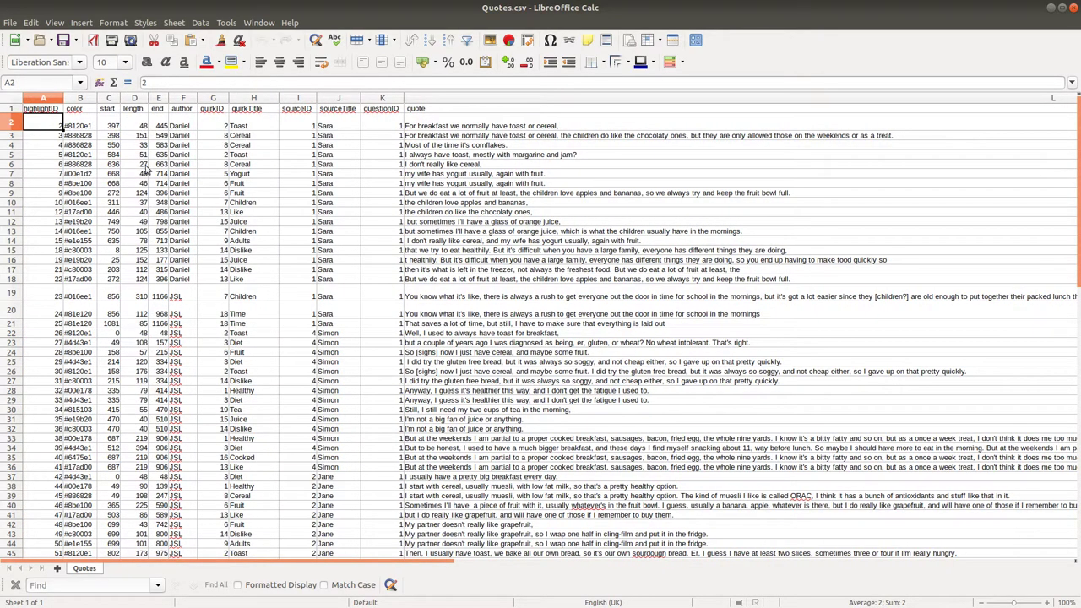
{"action": "left_click", "coordinate": [186, 313]}
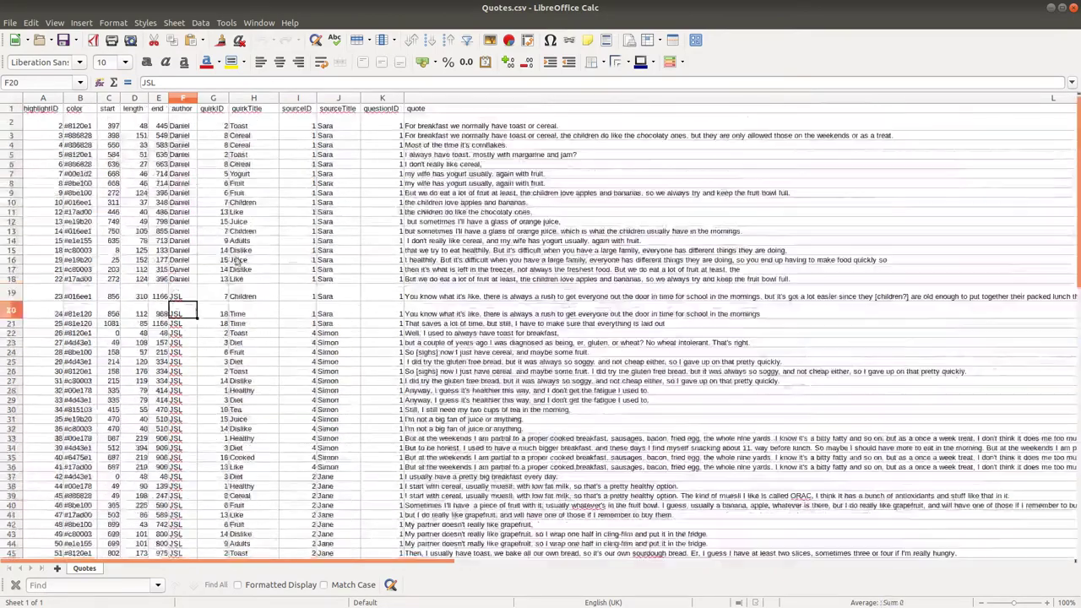
Step: Try to sort the exported quotes by the sourceTitle column
{"action": "left_click", "coordinate": [340, 99]}
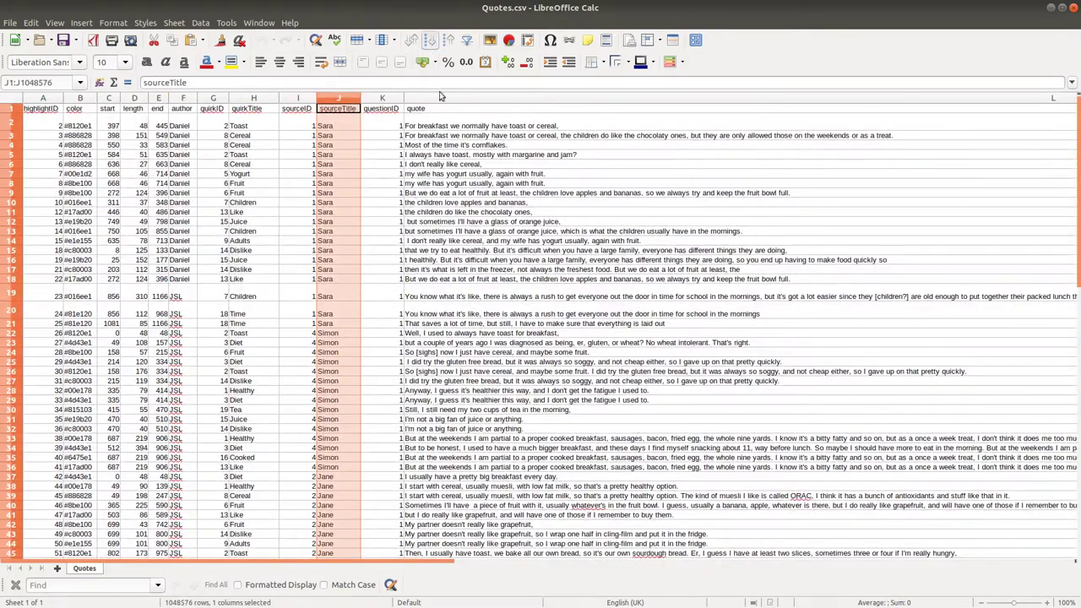
{"action": "left_click", "coordinate": [429, 39]}
{"action": "key", "text": "Escape"}
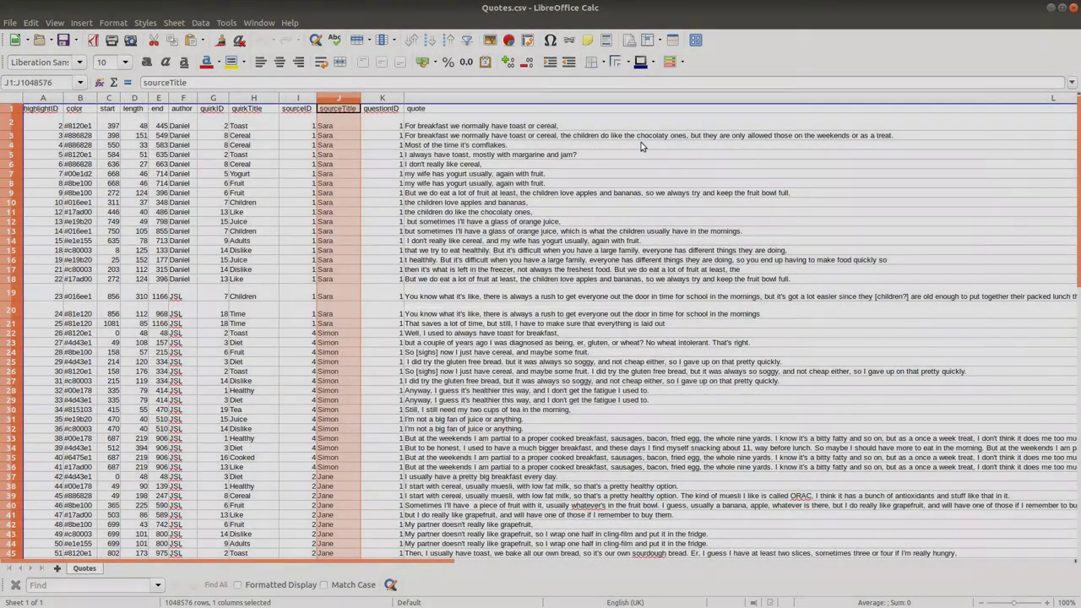
Step: Examine the sorted quotes in Quotes.csv, comparing the full quote texts with the source, code and ID columns
{"action": "left_click", "coordinate": [591, 213]}
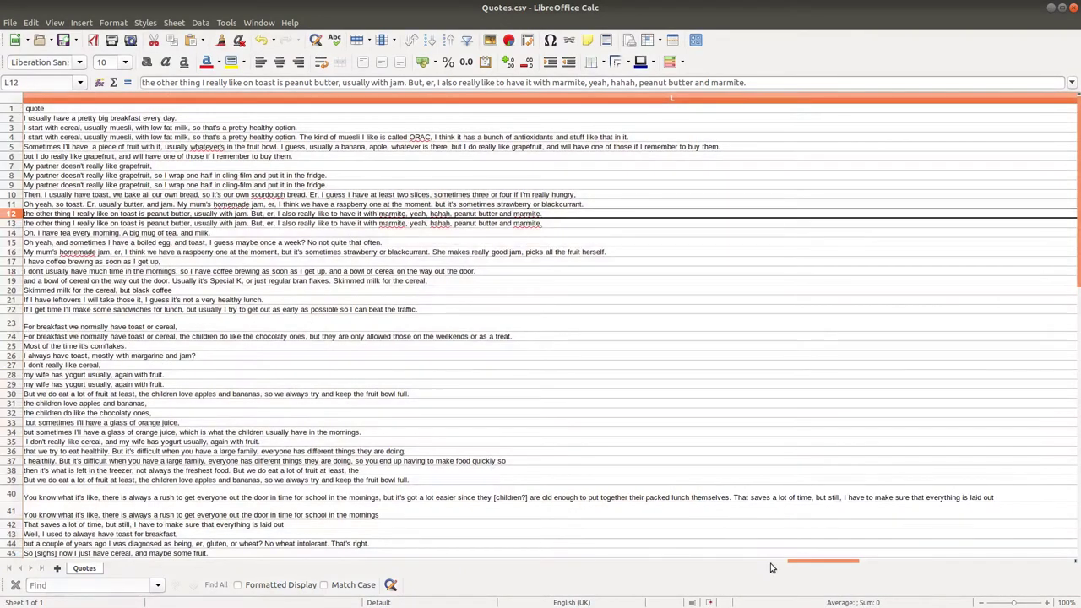
{"action": "double_click", "coordinate": [796, 565]}
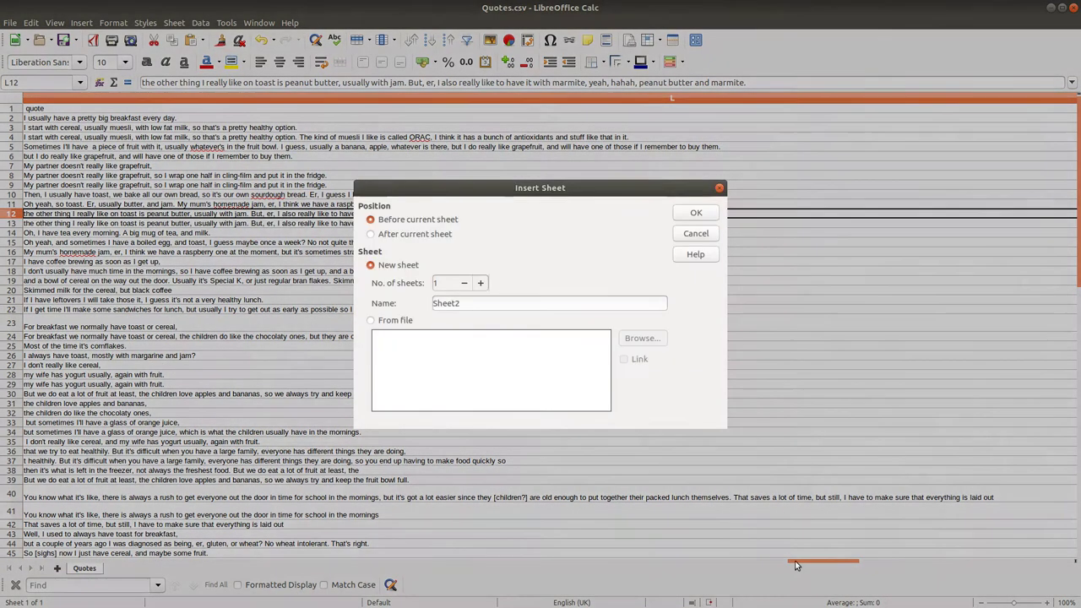
{"action": "left_click", "coordinate": [697, 235]}
{"action": "left_click", "coordinate": [388, 325]}
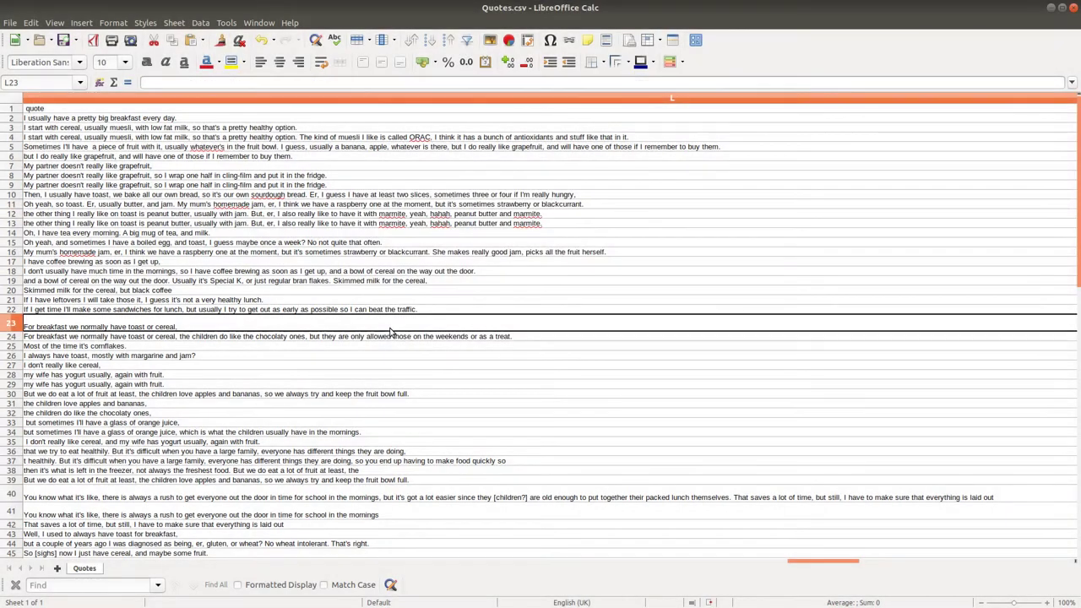
{"action": "key", "text": "Left"}
{"action": "key", "text": "Left"}
{"action": "key", "text": "Left"}
{"action": "key", "text": "Left"}
{"action": "key", "text": "Left"}
{"action": "key", "text": "Left"}
{"action": "key", "text": "Left"}
{"action": "key", "text": "Left"}
{"action": "key", "text": "Left"}
{"action": "key", "text": "Left"}
{"action": "key", "text": "Left"}
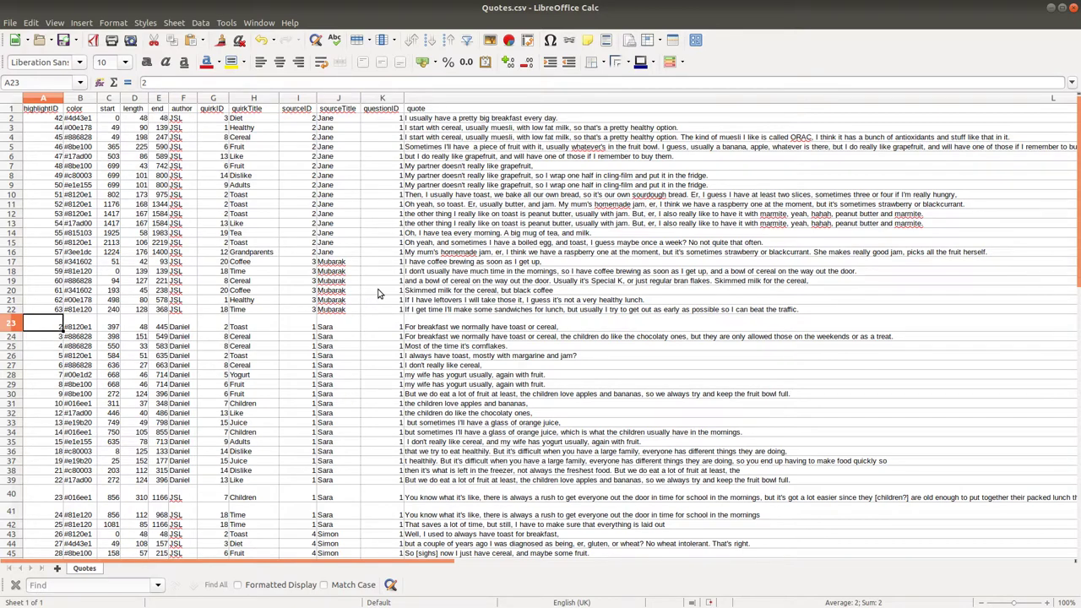
{"action": "left_click", "coordinate": [569, 300]}
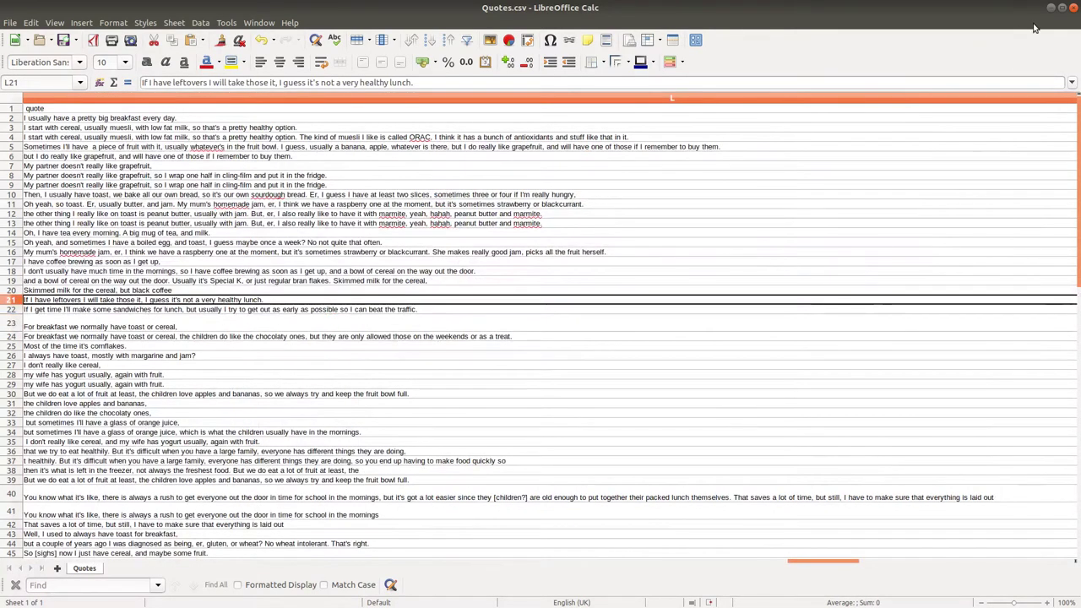
Step: Close Quotes.csv without saving the changes and return to the breakfast project in Quirkos
{"action": "left_click", "coordinate": [1072, 7]}
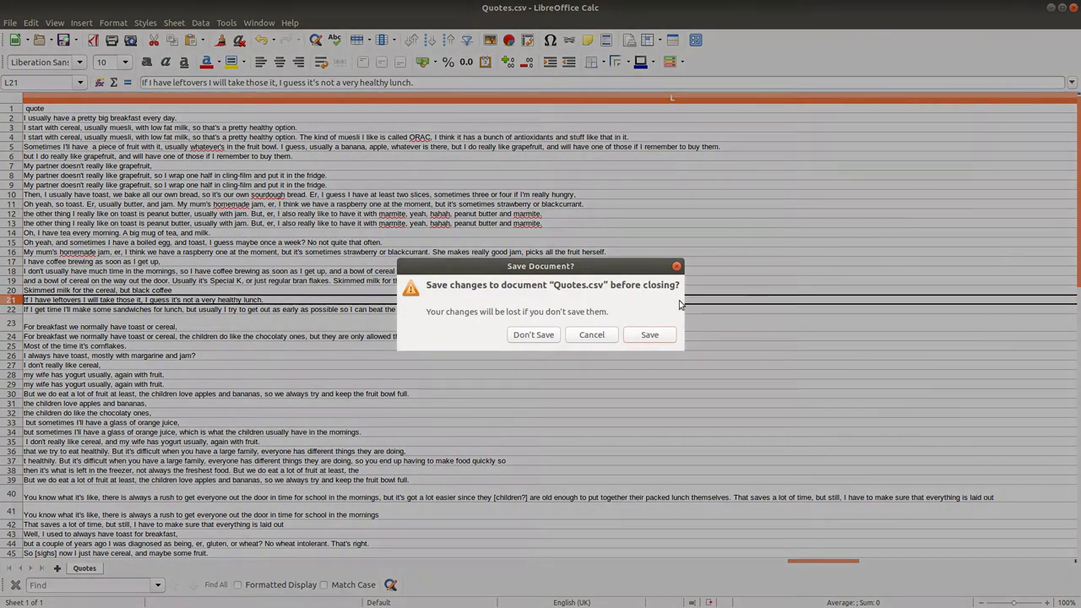
{"action": "left_click", "coordinate": [534, 335]}
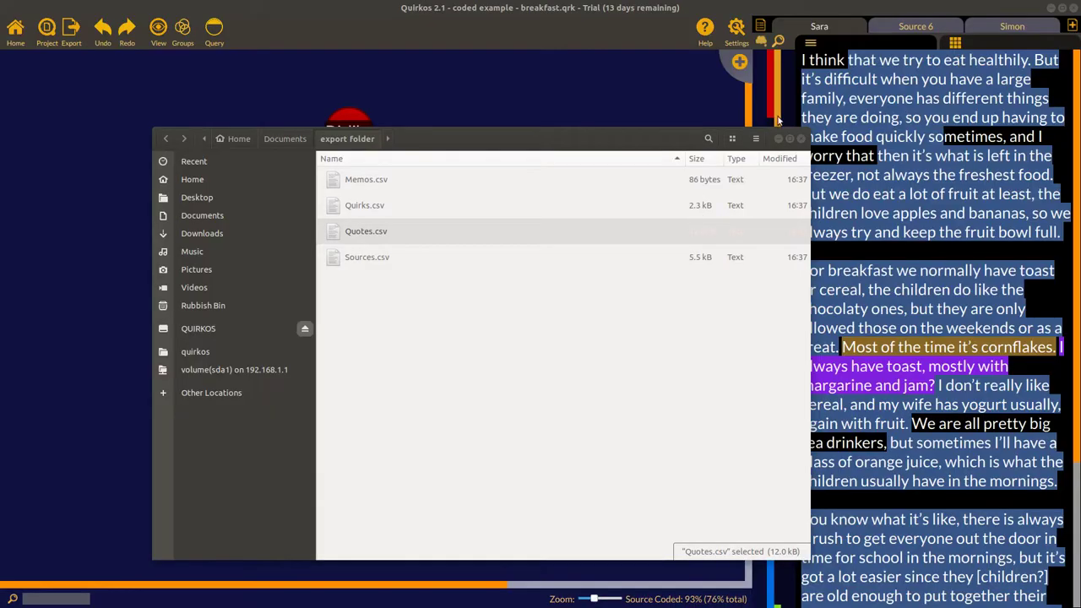
{"action": "left_click", "coordinate": [306, 123]}
Step: Export all sources as one Word document named "transcript export" in Documents and allow the file to open
{"action": "left_click", "coordinate": [71, 28]}
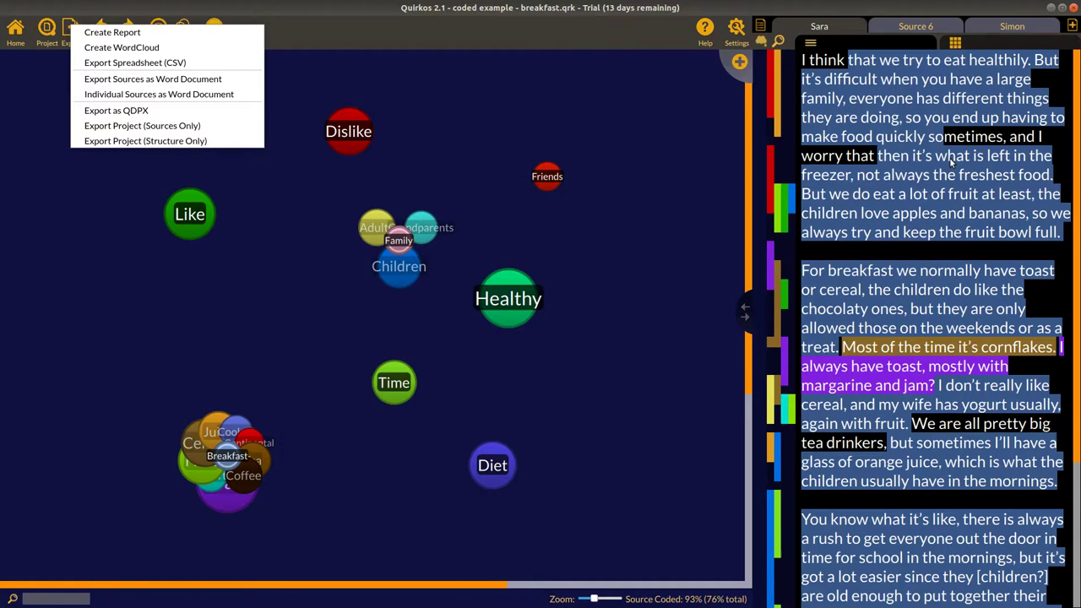
{"action": "left_click", "coordinate": [212, 82]}
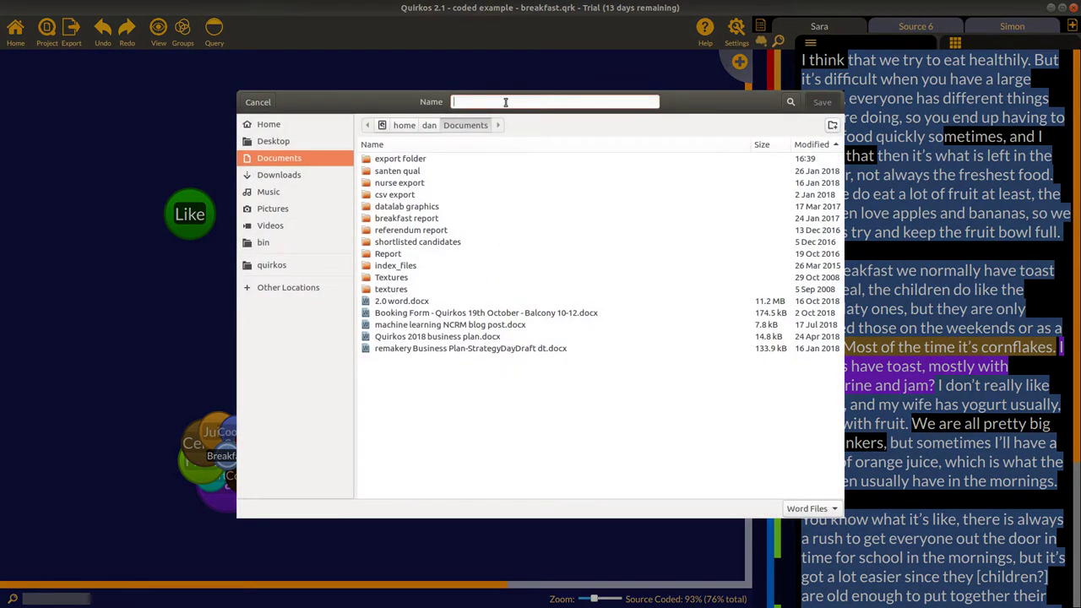
{"action": "type", "text": "transcript export"}
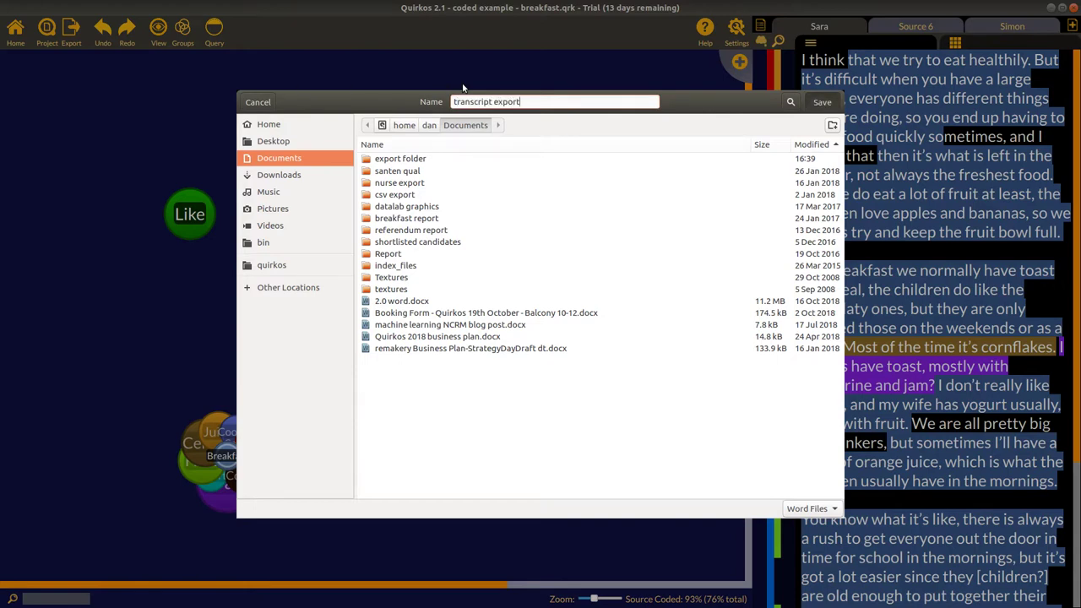
{"action": "key", "text": "Return"}
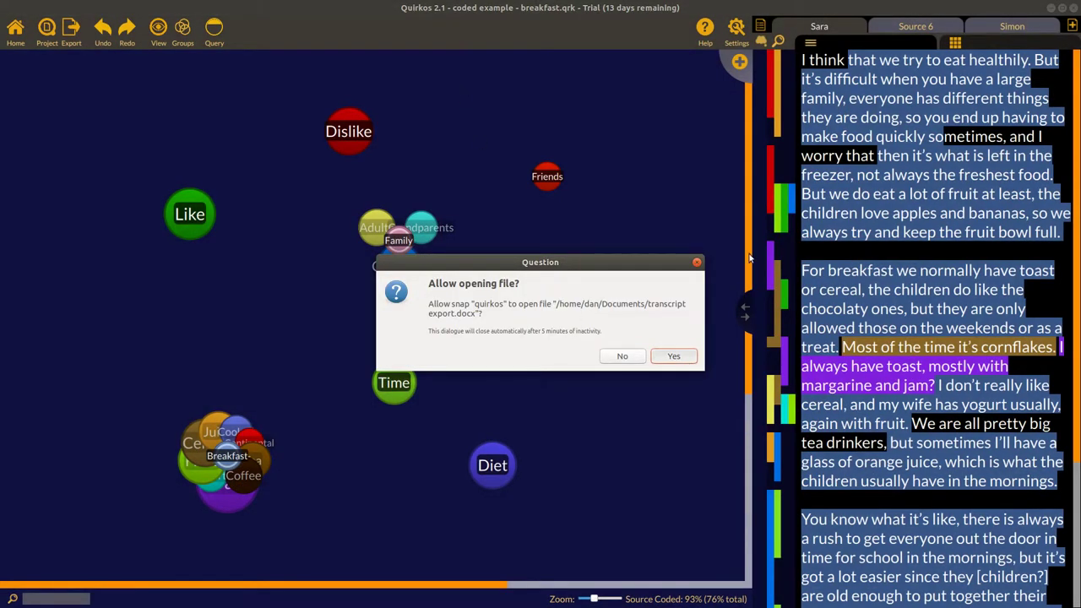
{"action": "key", "text": "Return"}
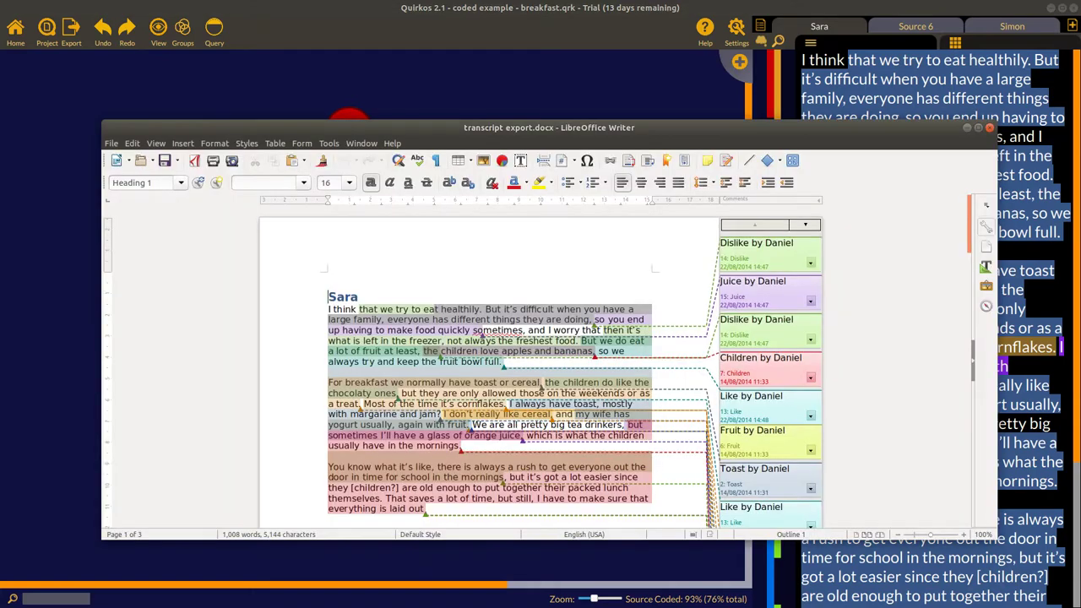
Step: Maximize transcript export.docx and examine the coloured highlights and code comments beside each source's text
{"action": "left_click_drag", "start_coordinate": [615, 127], "coordinate": [557, 66]}
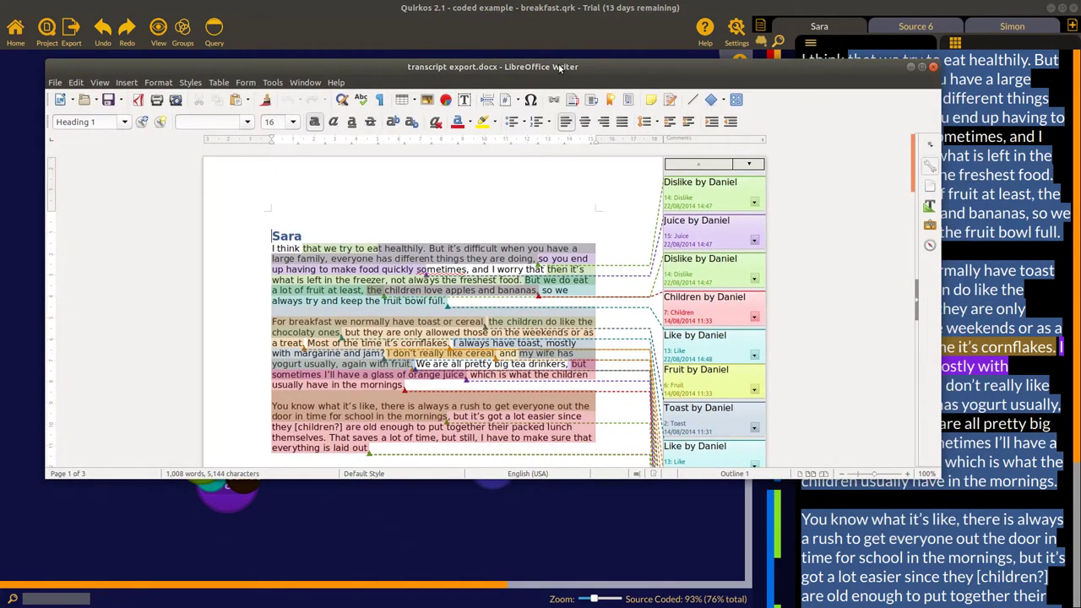
{"action": "double_click", "coordinate": [557, 66]}
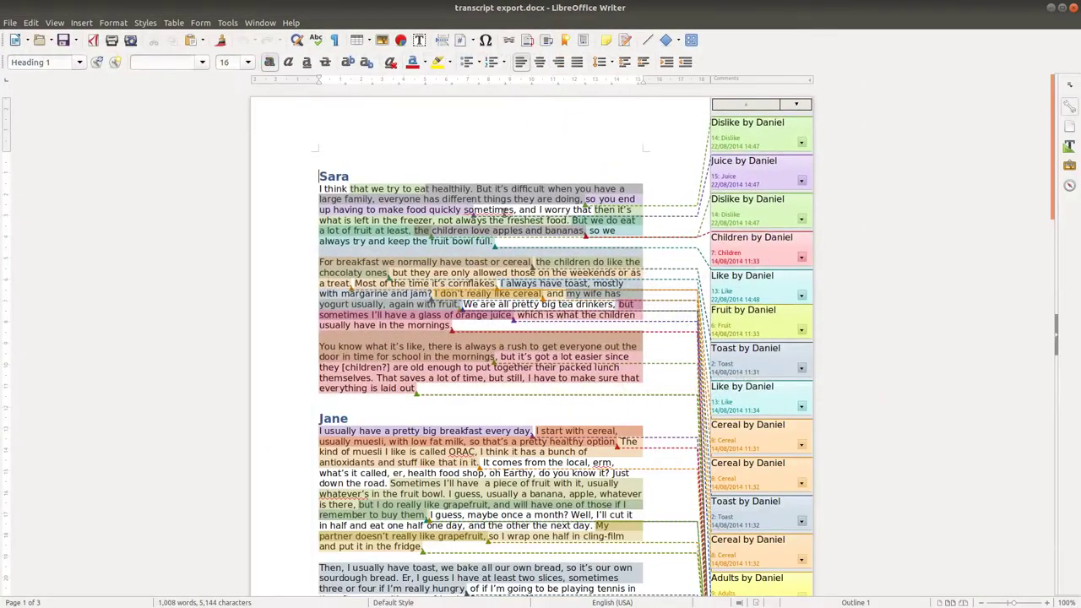
{"action": "left_click", "coordinate": [531, 223]}
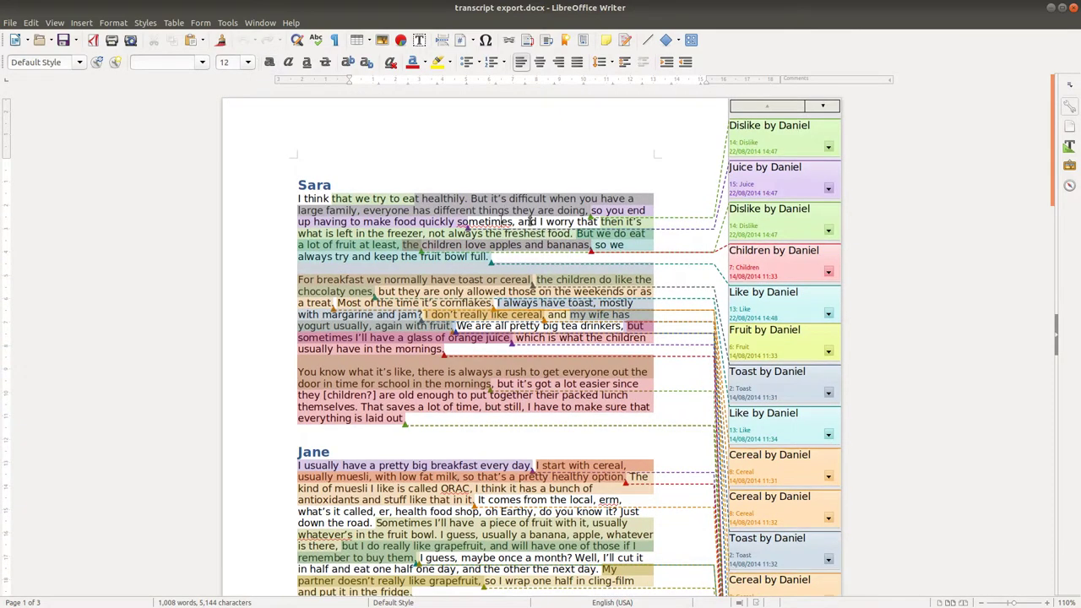
{"action": "scroll", "coordinate": [531, 221], "scroll_direction": "up", "scroll_amount": 2}
{"action": "scroll", "coordinate": [529, 217], "scroll_direction": "down", "scroll_amount": 1}
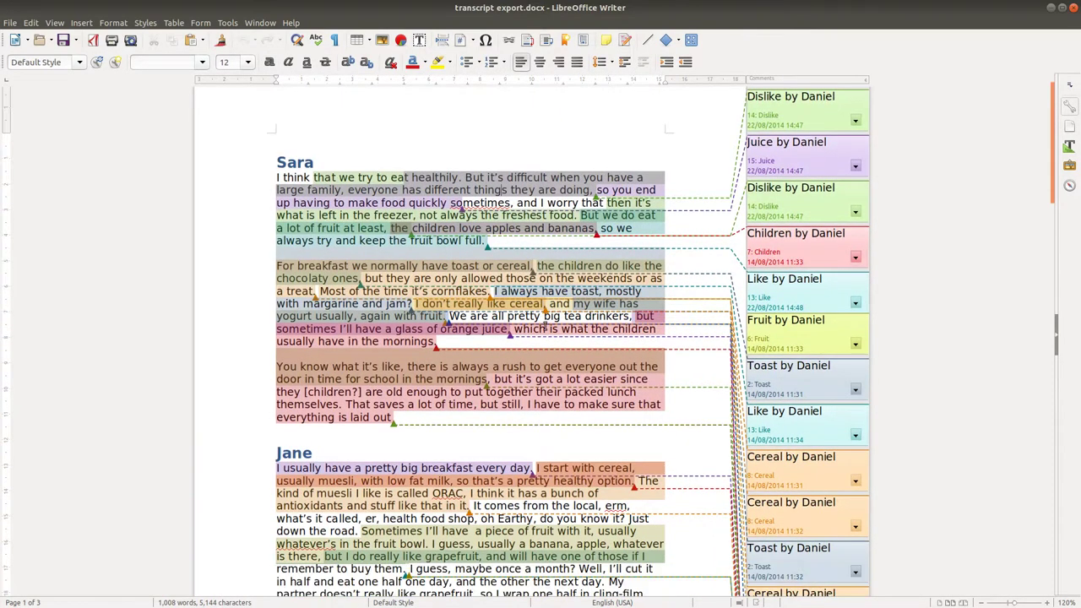
{"action": "scroll", "coordinate": [680, 308], "scroll_direction": "down", "scroll_amount": 6}
{"action": "scroll", "coordinate": [675, 308], "scroll_direction": "down", "scroll_amount": 8}
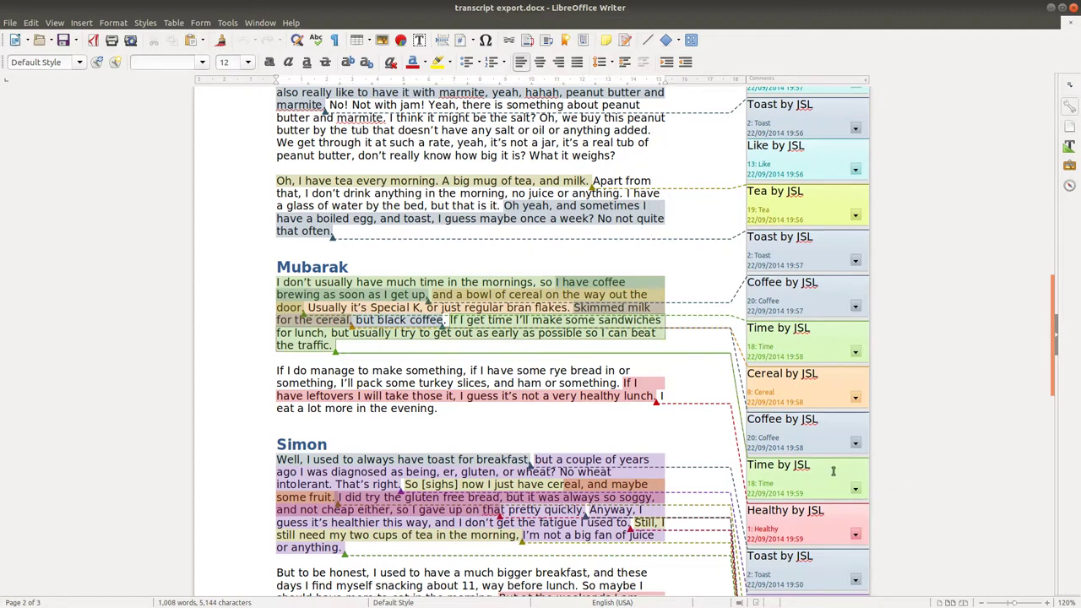
{"action": "left_click", "coordinate": [817, 527]}
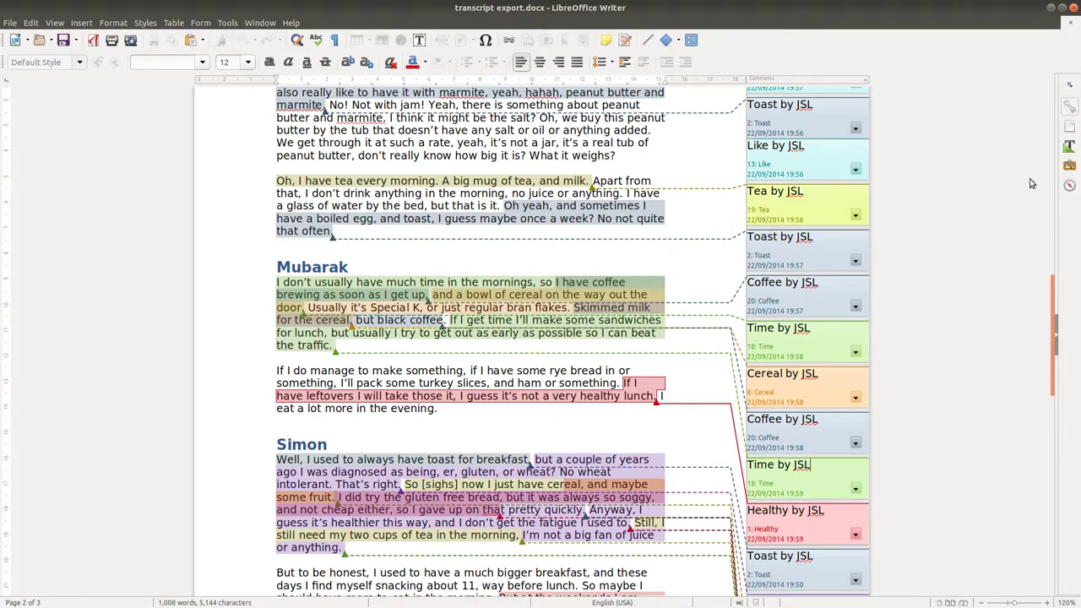
Step: Switch back to Quirkos and review the available export options, including QDPX, sources-only and structure-only exports
{"action": "key", "text": "alt+Tab"}
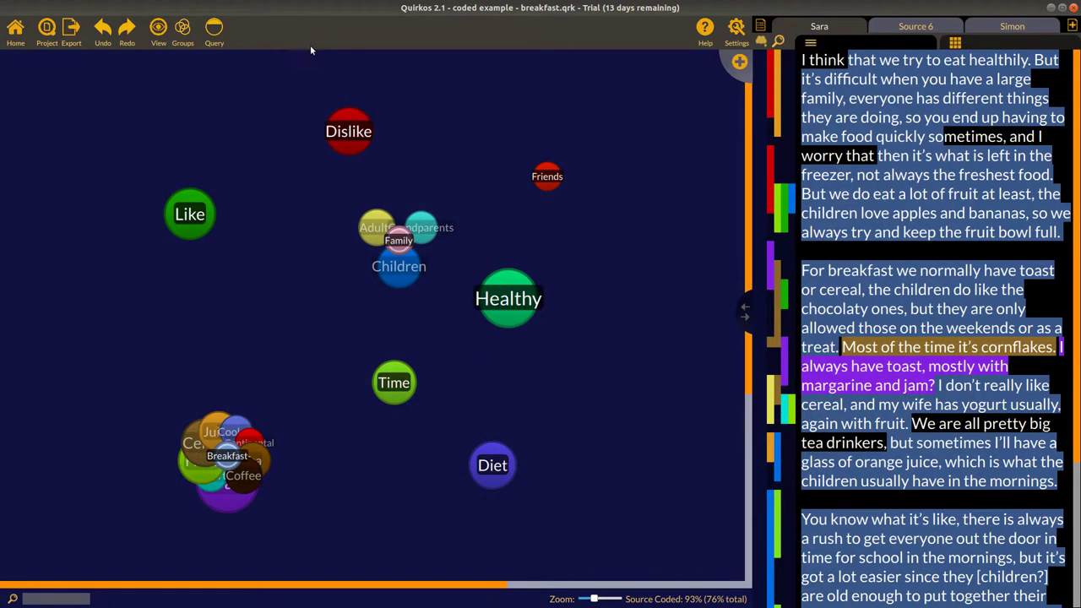
{"action": "left_click", "coordinate": [71, 30]}
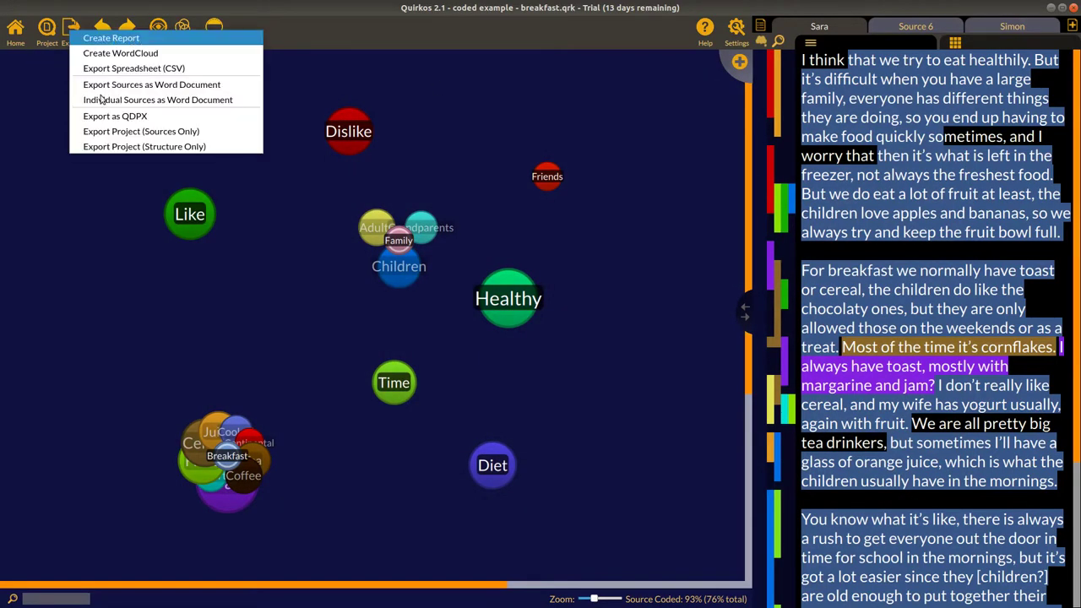
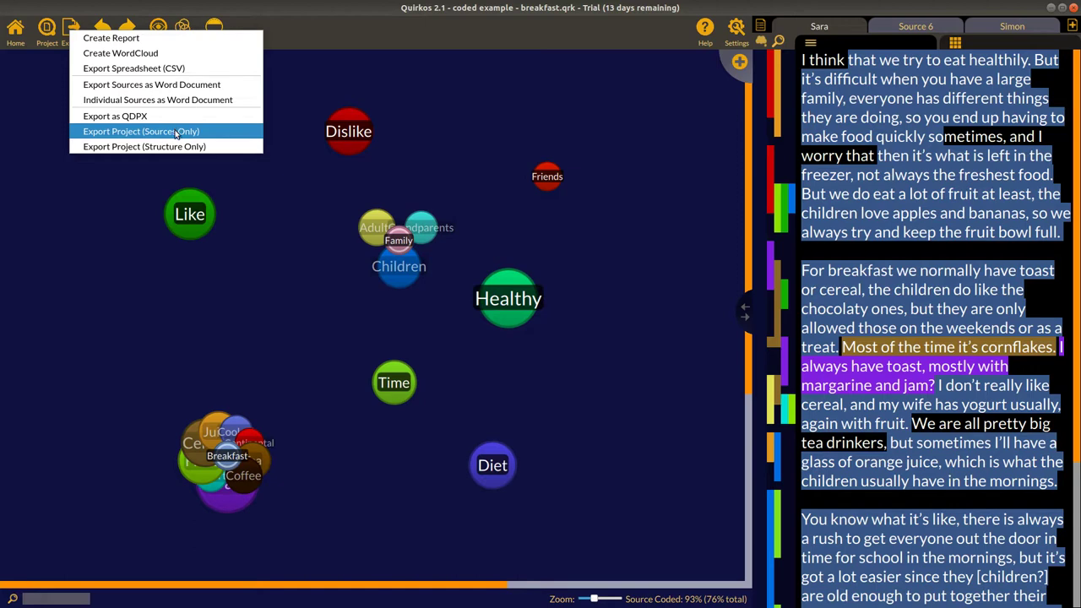
{"action": "left_click", "coordinate": [274, 221]}
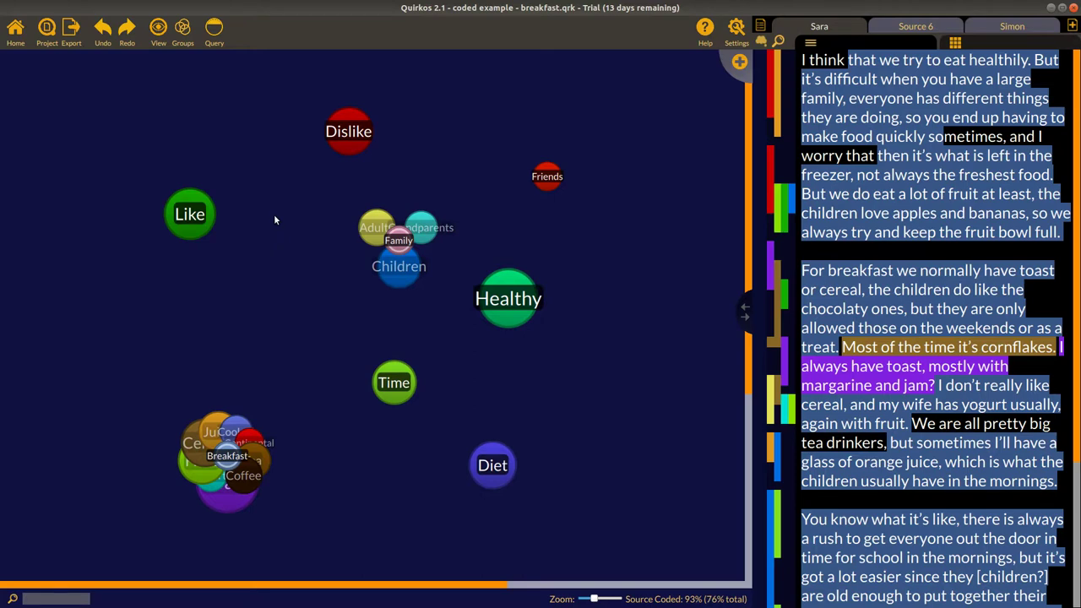
Step: Reposition the Breakfast group and the Like and Dislike Quirks on the canvas
{"action": "left_click_drag", "start_coordinate": [188, 407], "coordinate": [162, 360]}
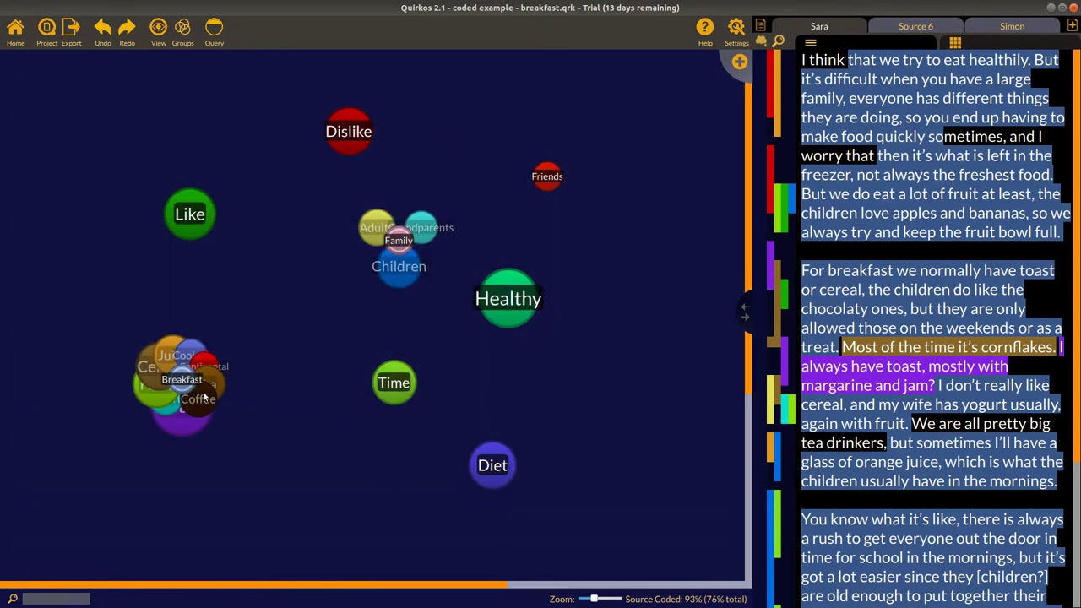
{"action": "left_click_drag", "start_coordinate": [183, 417], "coordinate": [184, 442]}
{"action": "left_click_drag", "start_coordinate": [160, 207], "coordinate": [250, 150]}
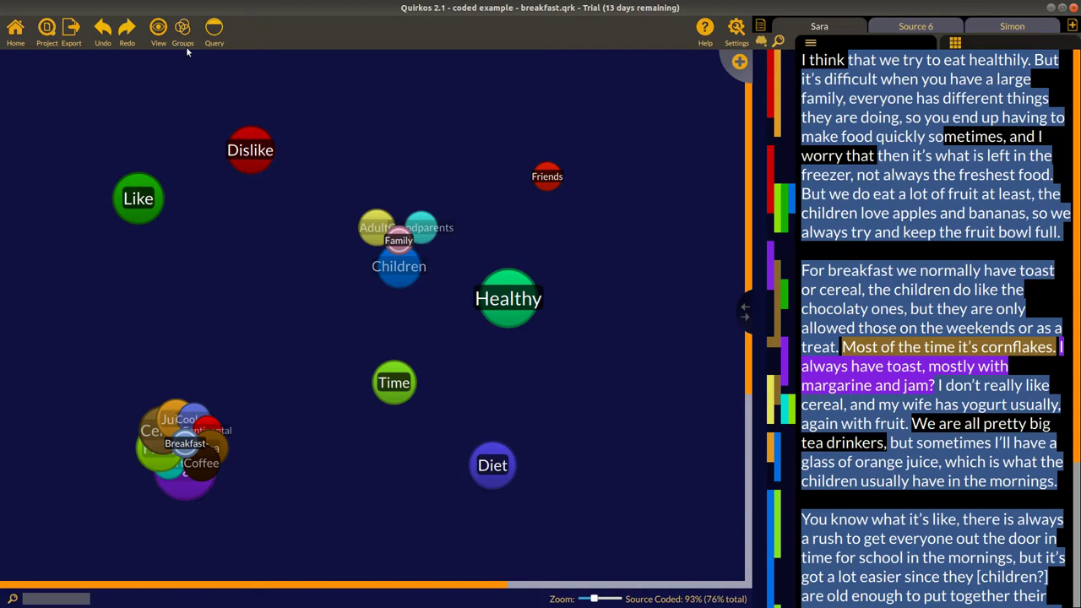
Step: Show the Quirks as a tree and code the passage about having to make food quickly sometimes to Healthy
{"action": "left_click", "coordinate": [156, 32]}
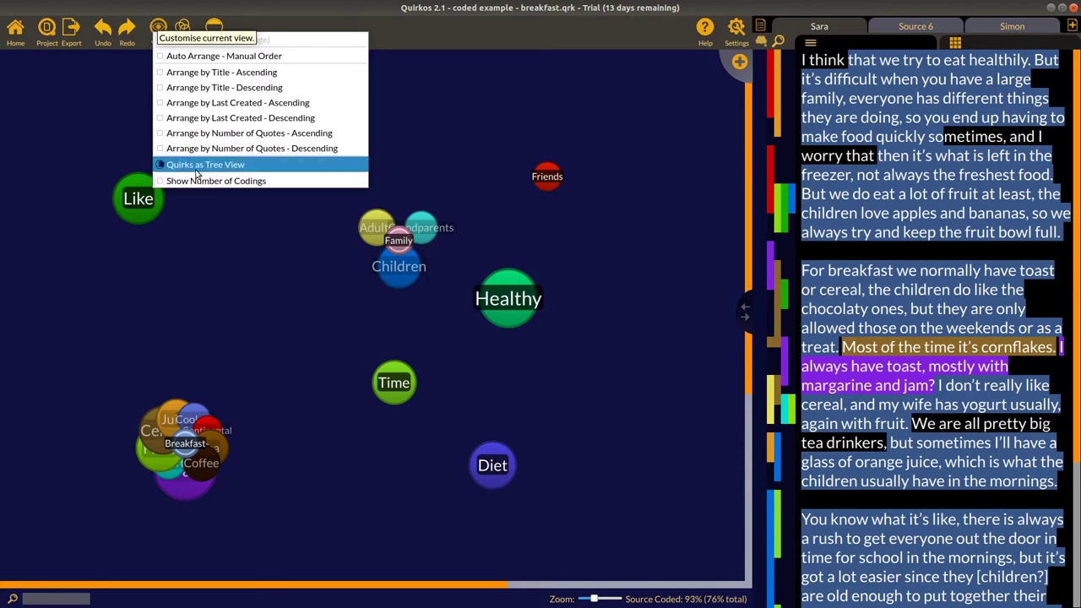
{"action": "left_click", "coordinate": [224, 171]}
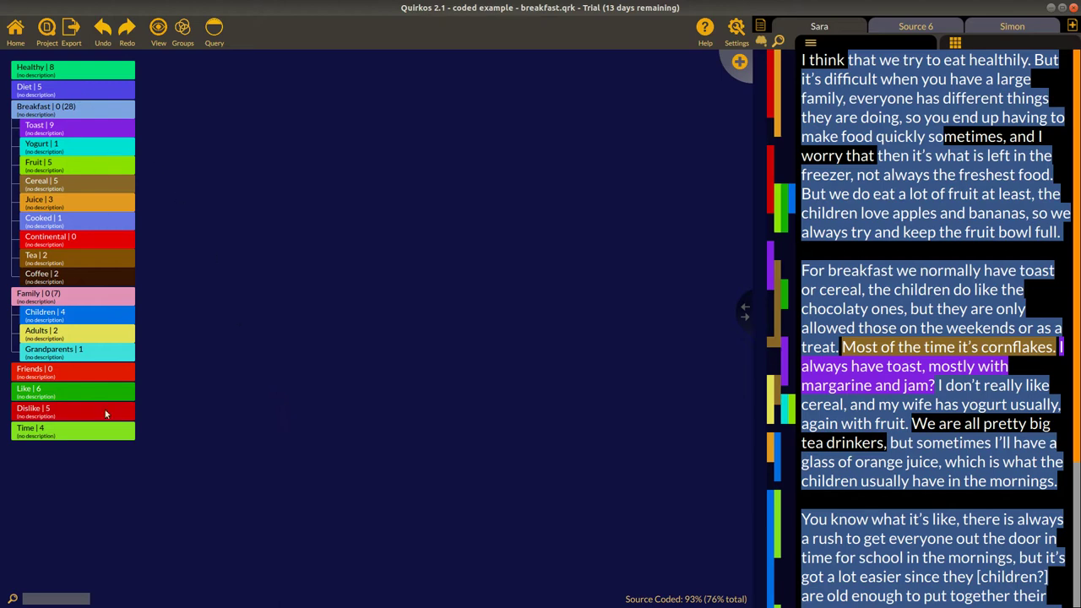
{"action": "left_click_drag", "start_coordinate": [877, 118], "coordinate": [905, 157]}
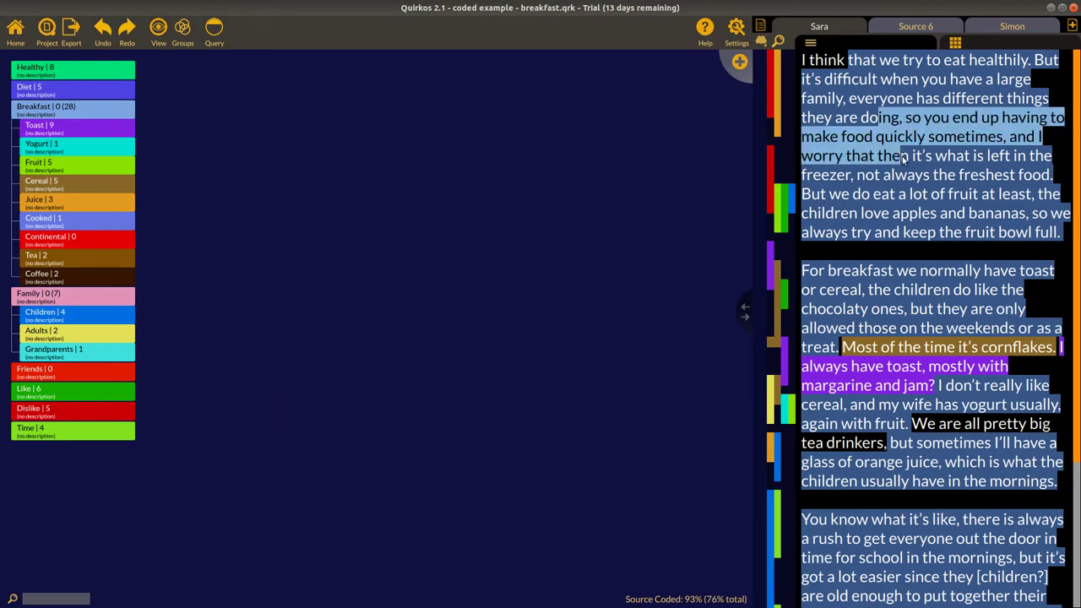
{"action": "mouse_move", "coordinate": [984, 139]}
{"action": "left_mouse_down"}
{"action": "mouse_move", "coordinate": [118, 158]}
{"action": "mouse_move", "coordinate": [89, 67]}
{"action": "left_mouse_up"}
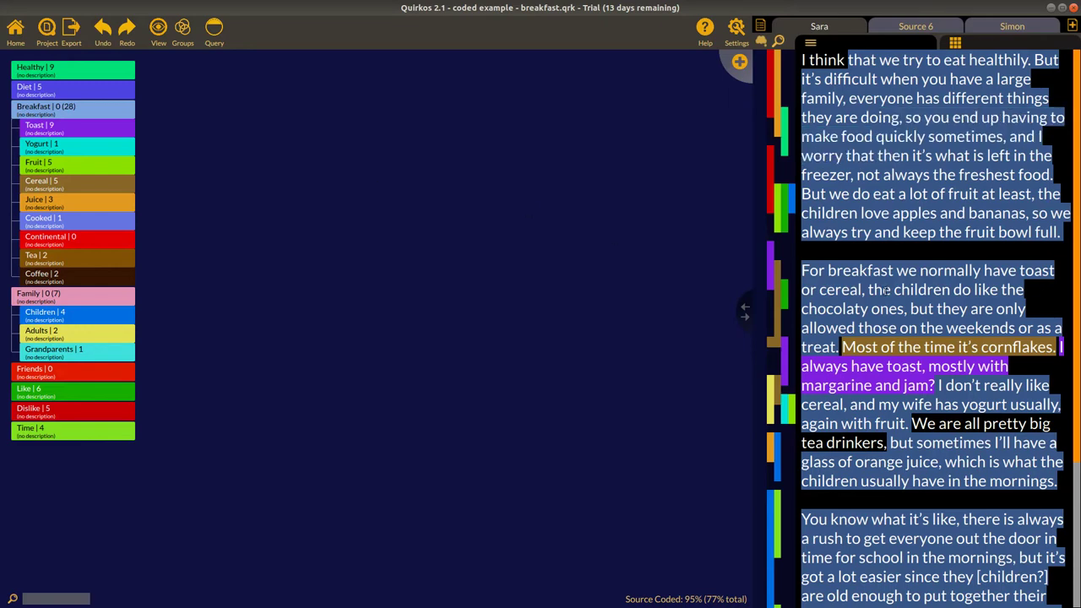
Step: Check the options available for the Healthy Quirk, and code the passage from "normally have toast" to "mostly" to Toast
{"action": "right_click", "coordinate": [80, 76]}
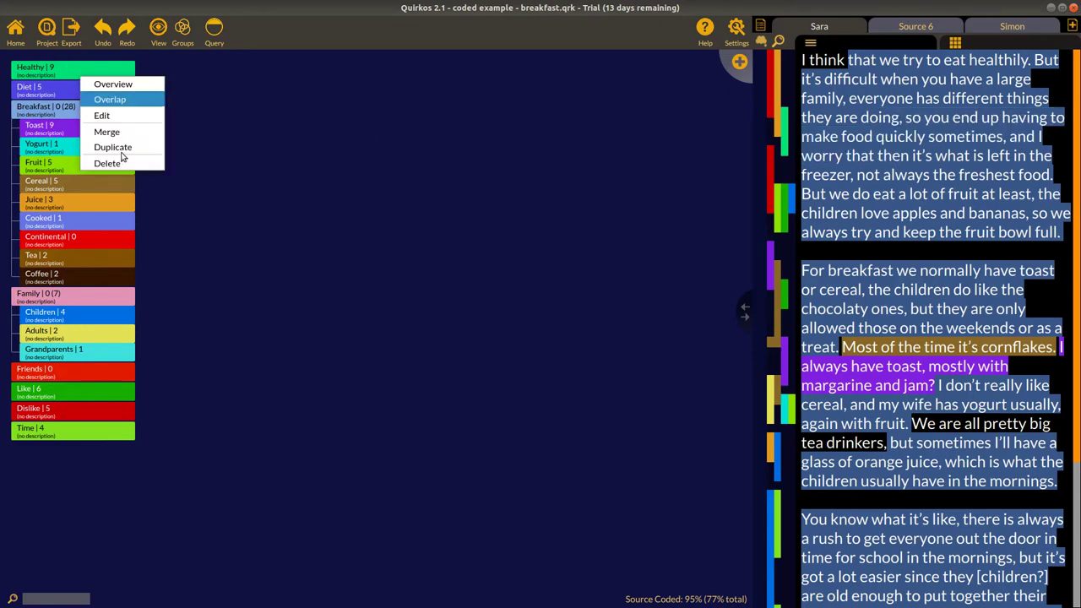
{"action": "left_click", "coordinate": [982, 378]}
{"action": "left_click_drag", "start_coordinate": [983, 374], "coordinate": [36, 125]}
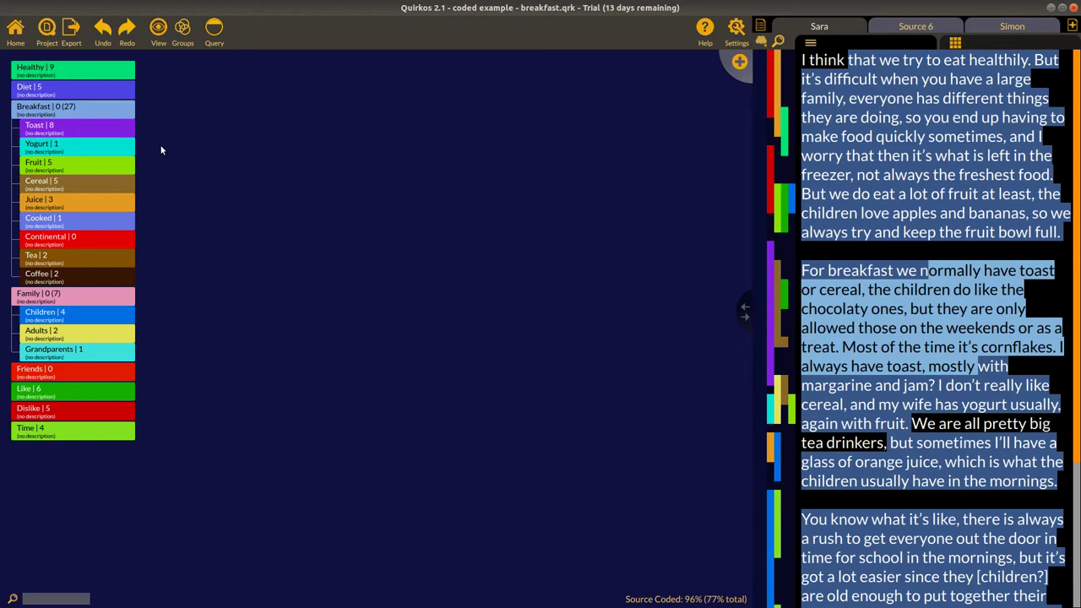
Step: Turn off the tree view and arrange the Quirks by title in ascending order, fitting all of them in view
{"action": "left_click", "coordinate": [159, 32]}
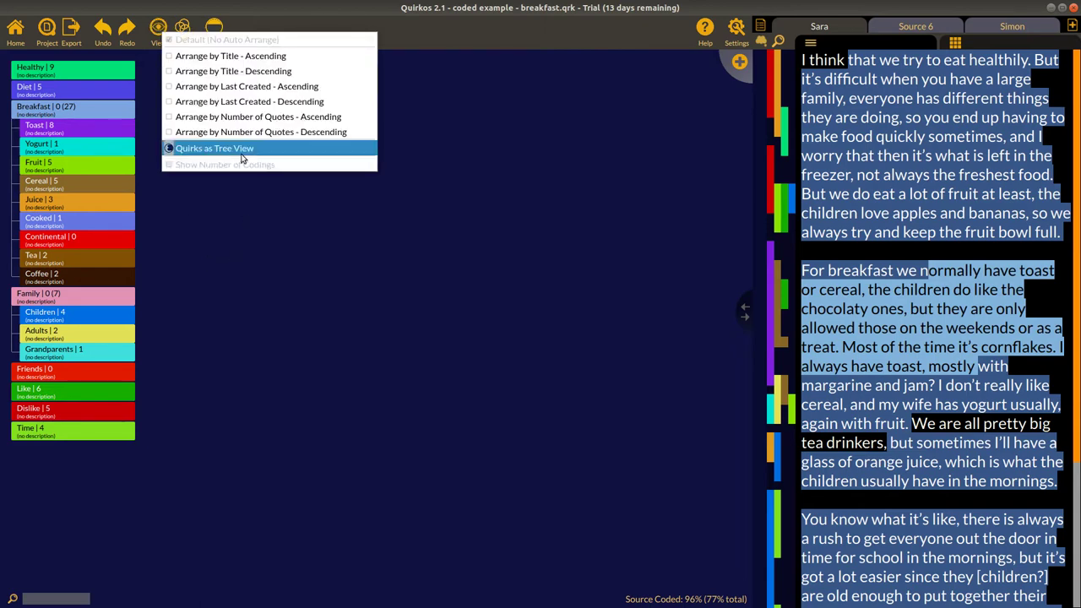
{"action": "left_click", "coordinate": [243, 154]}
{"action": "left_click", "coordinate": [158, 30]}
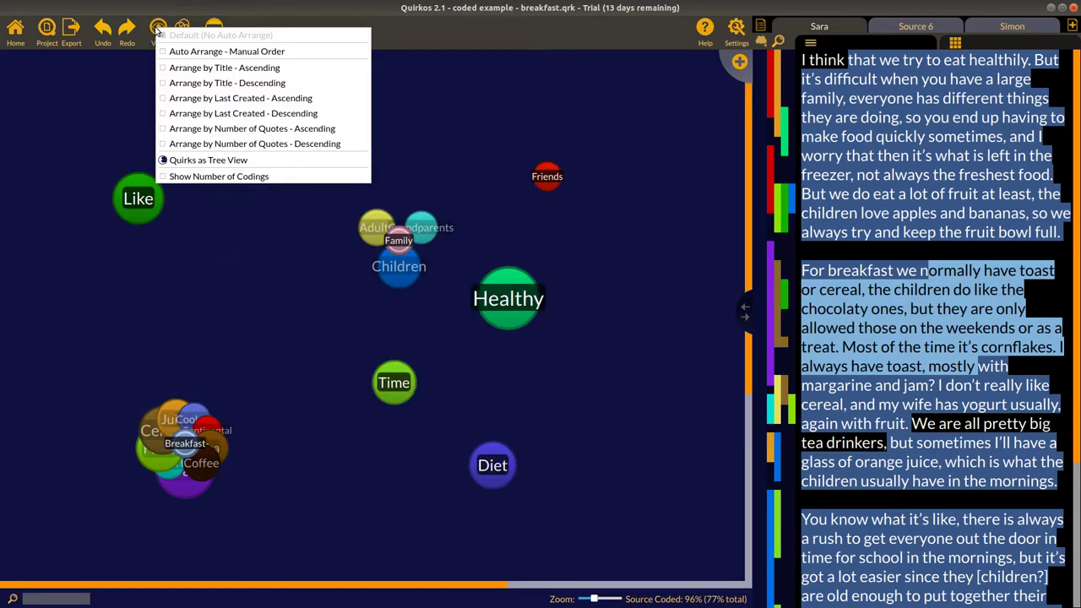
{"action": "left_click", "coordinate": [301, 69]}
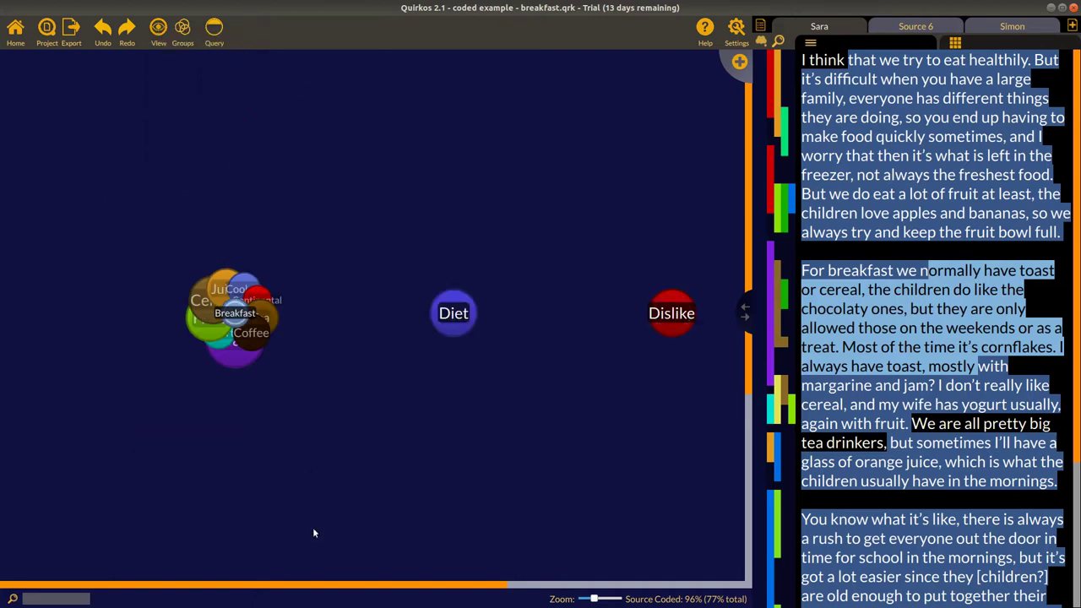
{"action": "scroll", "coordinate": [528, 585], "scroll_direction": "down", "scroll_amount": 2}
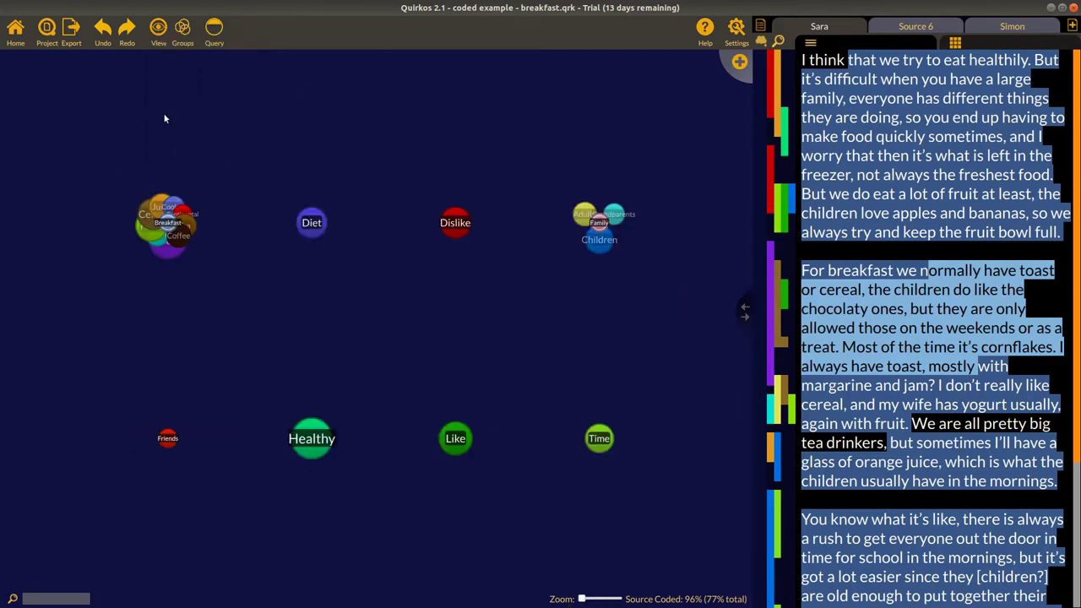
Step: Arrange the Quirks by number of quotes in descending order
{"action": "left_click", "coordinate": [155, 36]}
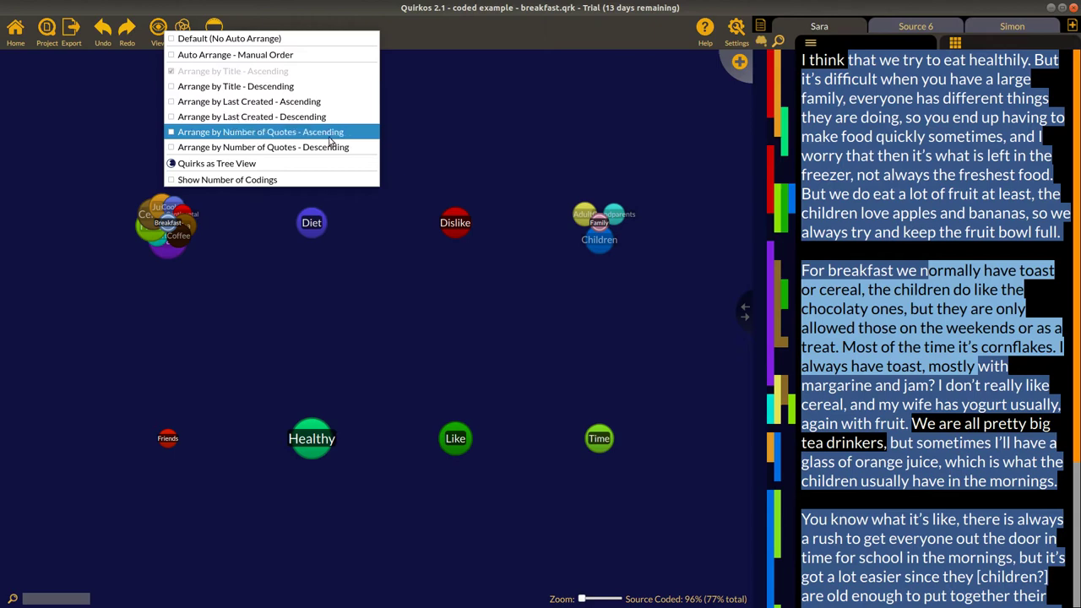
{"action": "left_click", "coordinate": [359, 228]}
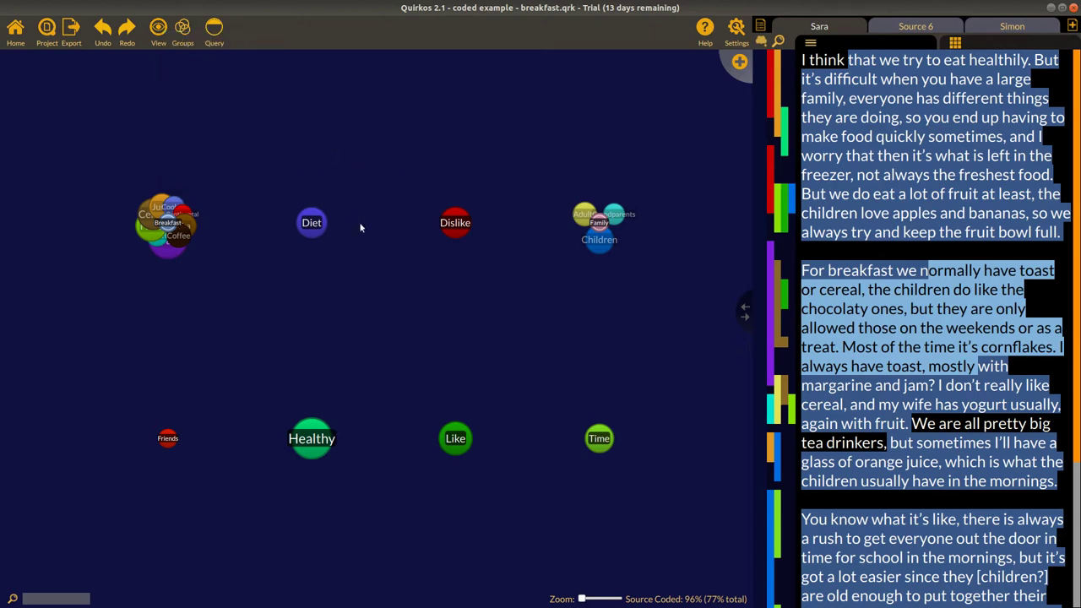
{"action": "left_click", "coordinate": [158, 33]}
{"action": "left_click", "coordinate": [250, 149]}
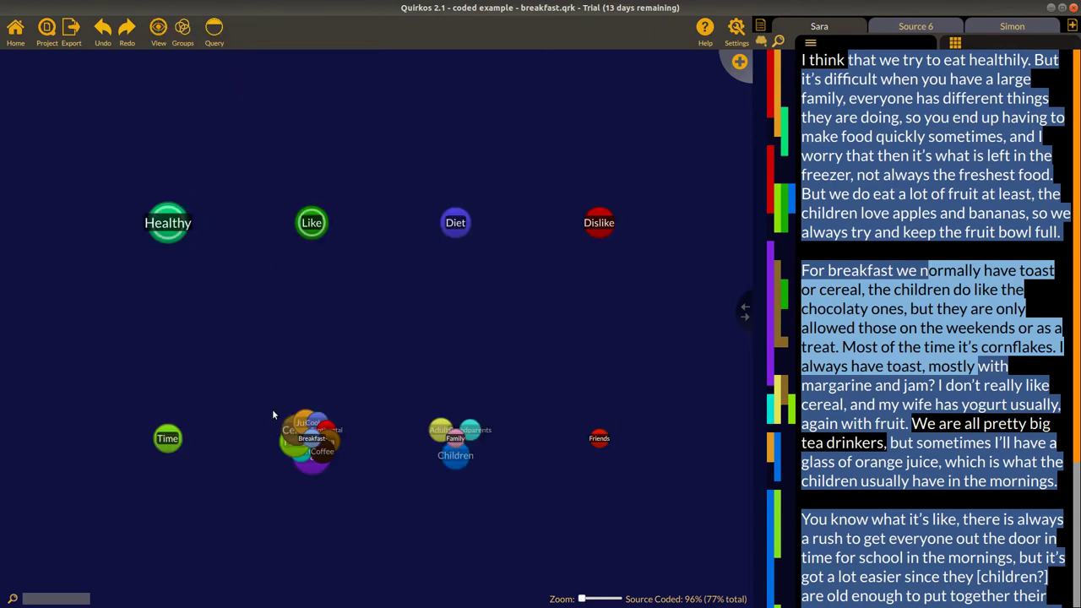
Step: Show the number of codings on every Quirk to compare them, and hide the counts again
{"action": "left_click", "coordinate": [158, 34]}
{"action": "left_click", "coordinate": [261, 183]}
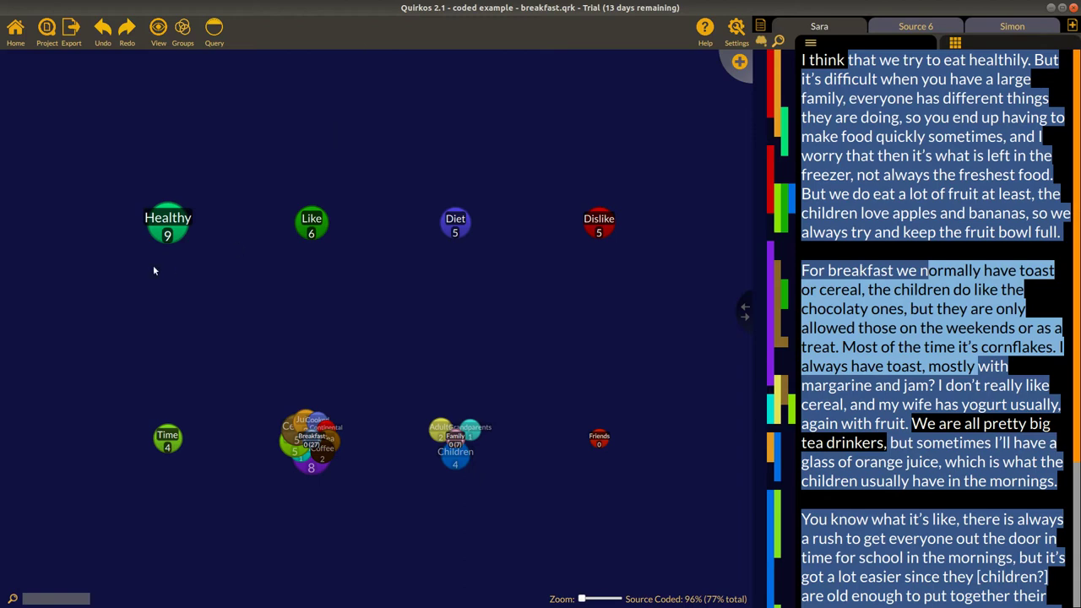
{"action": "left_click", "coordinate": [160, 41]}
{"action": "left_click", "coordinate": [239, 191]}
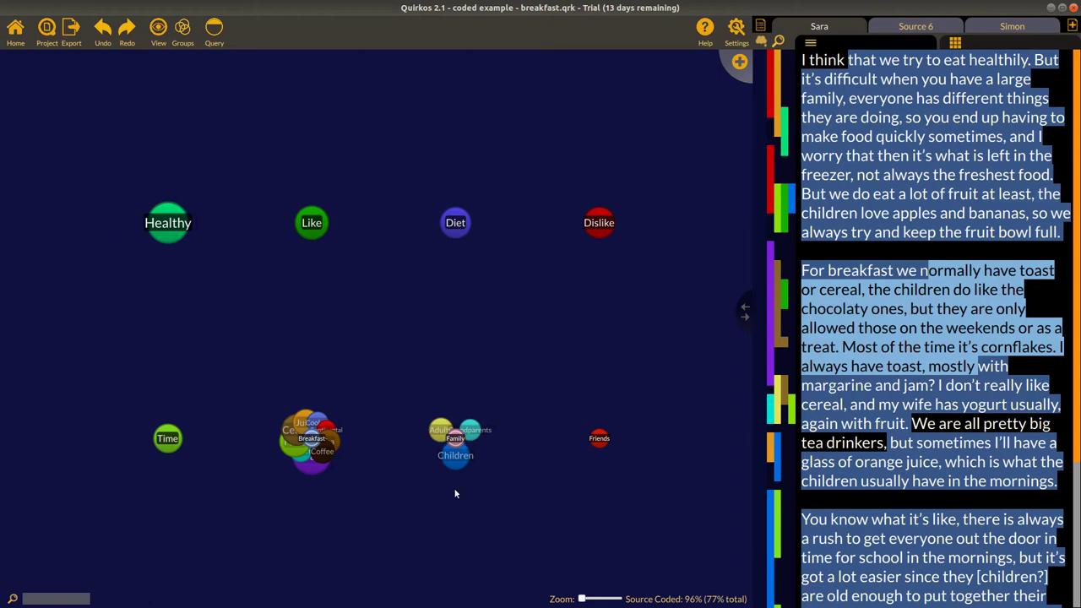
Step: Check the project merging options with the coded example - breakfast project as master, and leave them without merging anything
{"action": "mouse_move", "coordinate": [318, 439]}
{"action": "left_click", "coordinate": [47, 31]}
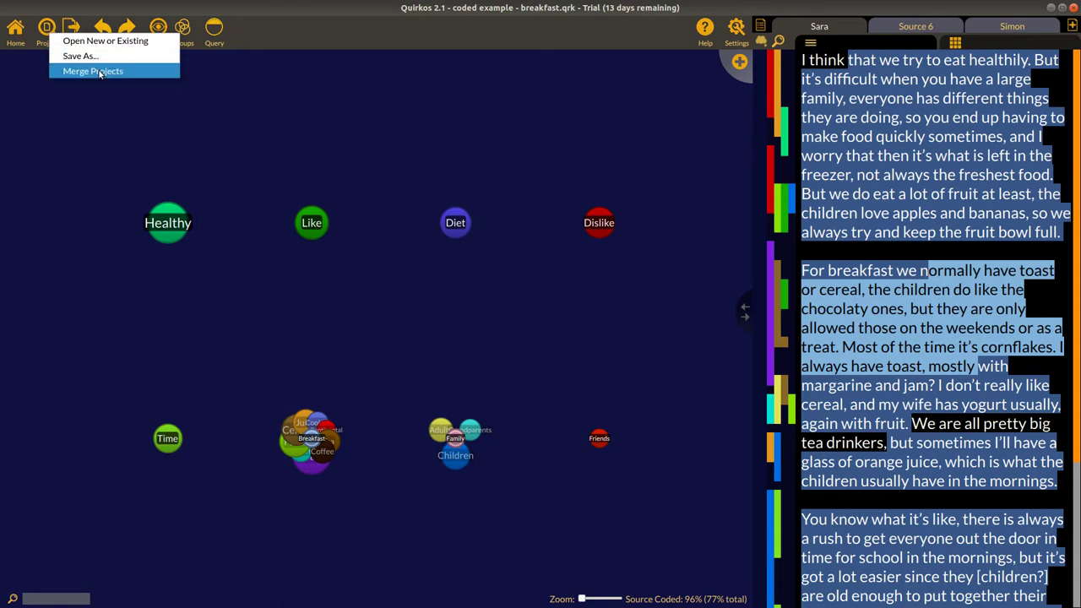
{"action": "left_click", "coordinate": [93, 71]}
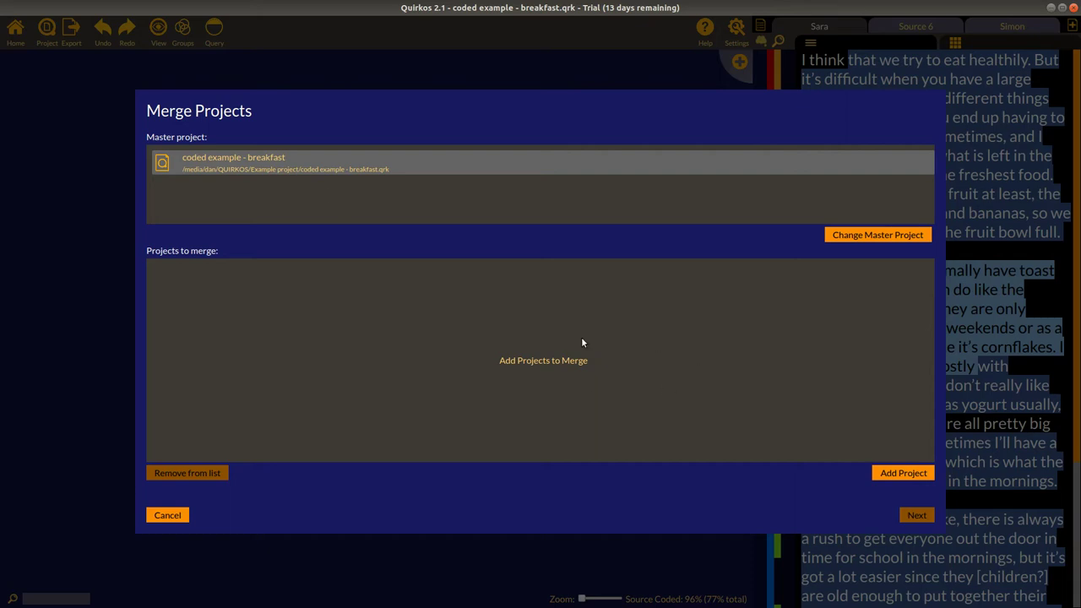
{"action": "left_click", "coordinate": [179, 517]}
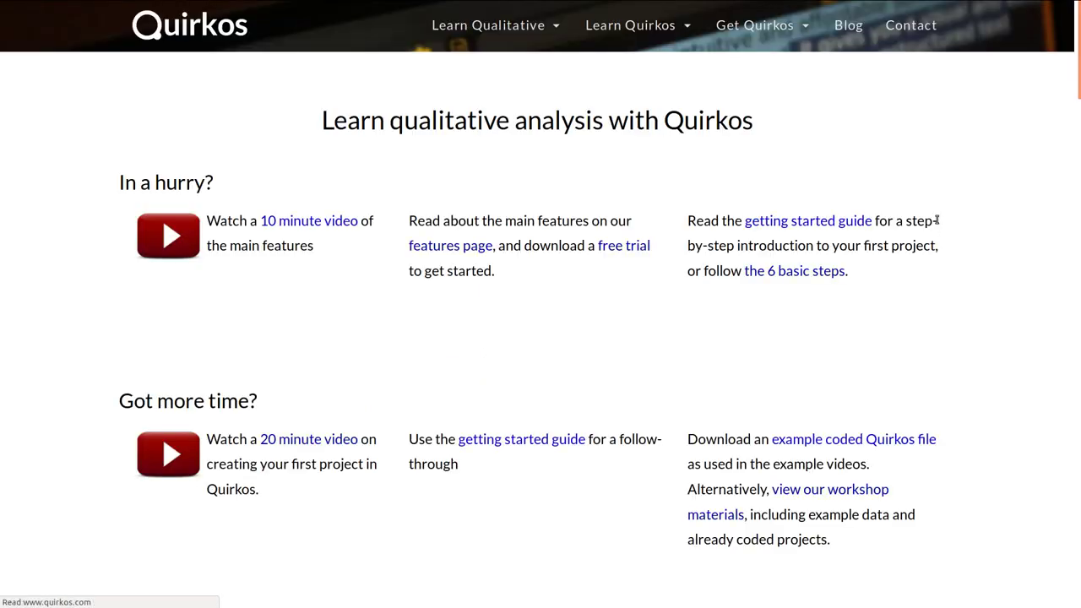
Step: Switch to the Quirkos website and look over its learning page, from the walkthrough videos to the guides, manual and sample data
{"action": "scroll", "coordinate": [935, 223], "scroll_direction": "down", "scroll_amount": 2}
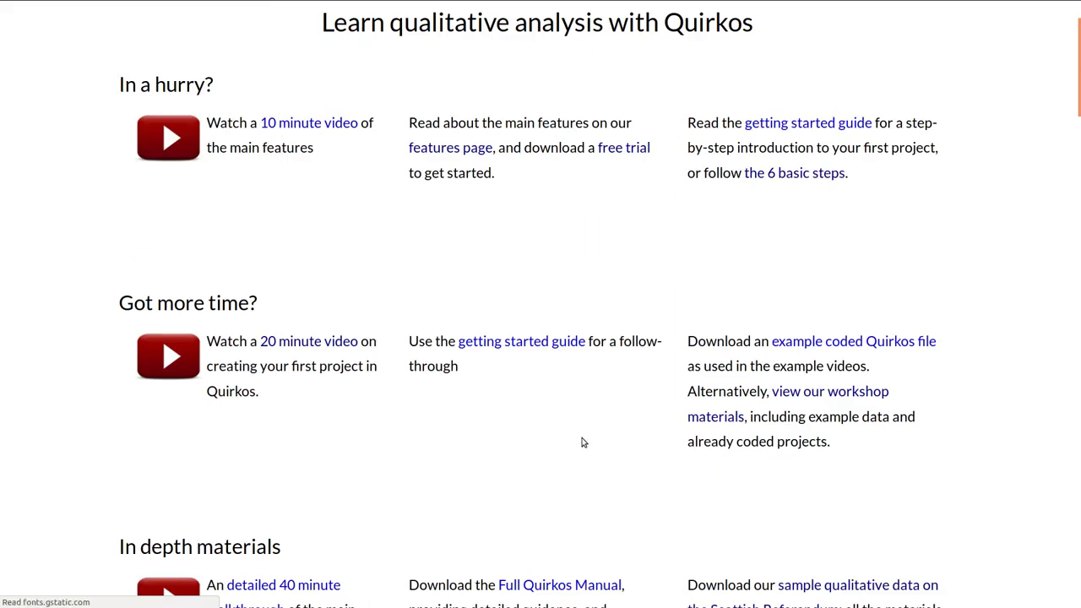
{"action": "scroll", "coordinate": [585, 437], "scroll_direction": "down", "scroll_amount": 12}
{"action": "scroll", "coordinate": [587, 437], "scroll_direction": "down", "scroll_amount": 8}
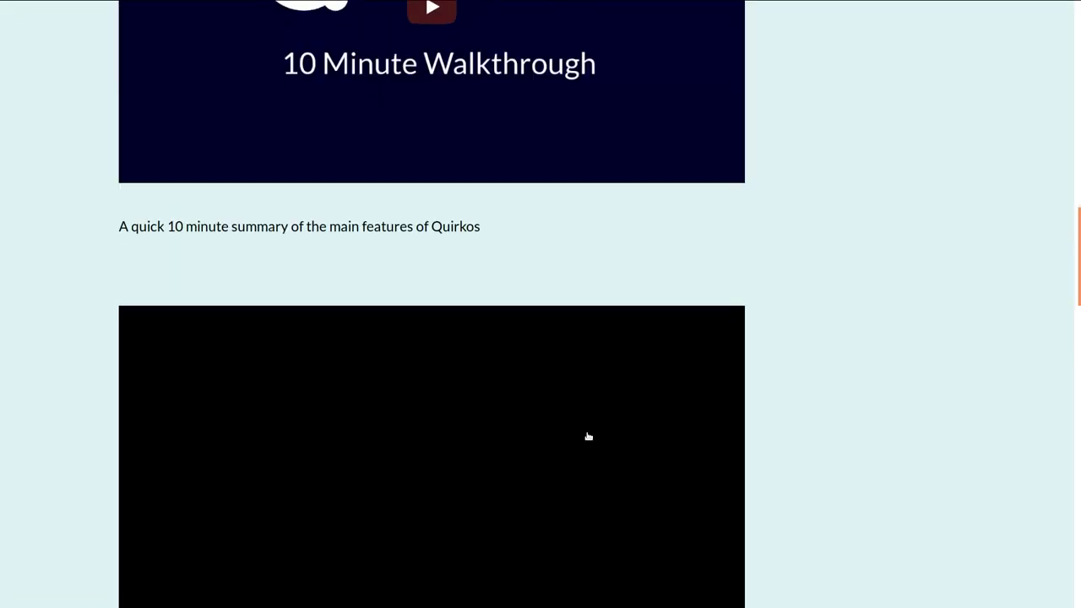
{"action": "scroll", "coordinate": [587, 436], "scroll_direction": "up", "scroll_amount": 5}
{"action": "scroll", "coordinate": [590, 417], "scroll_direction": "up", "scroll_amount": 2}
{"action": "scroll", "coordinate": [599, 413], "scroll_direction": "up", "scroll_amount": 15}
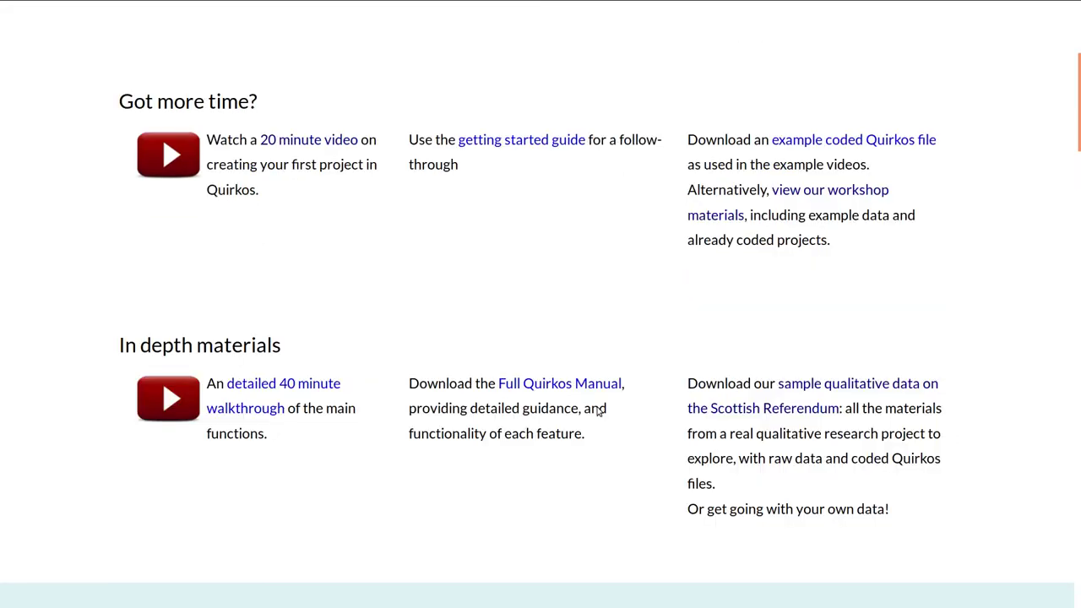
Step: Open the Quirkos Getting started guide and read through the introduction and installation instructions up to the section on your first project
{"action": "mouse_move", "coordinate": [622, 68]}
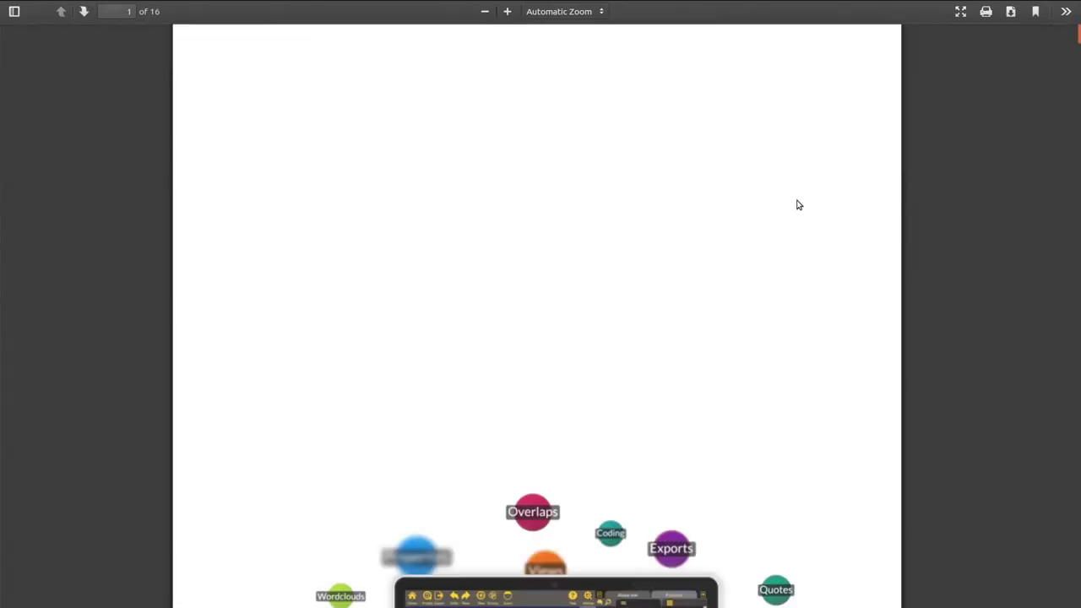
{"action": "scroll", "coordinate": [798, 206], "scroll_direction": "down", "scroll_amount": 5}
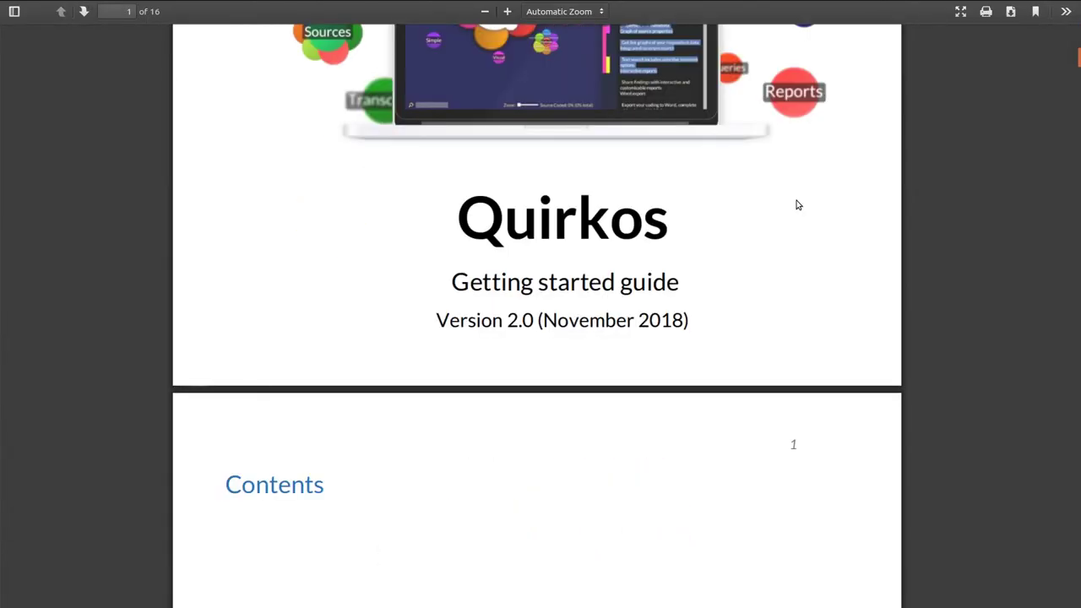
{"action": "scroll", "coordinate": [798, 205], "scroll_direction": "down", "scroll_amount": 10}
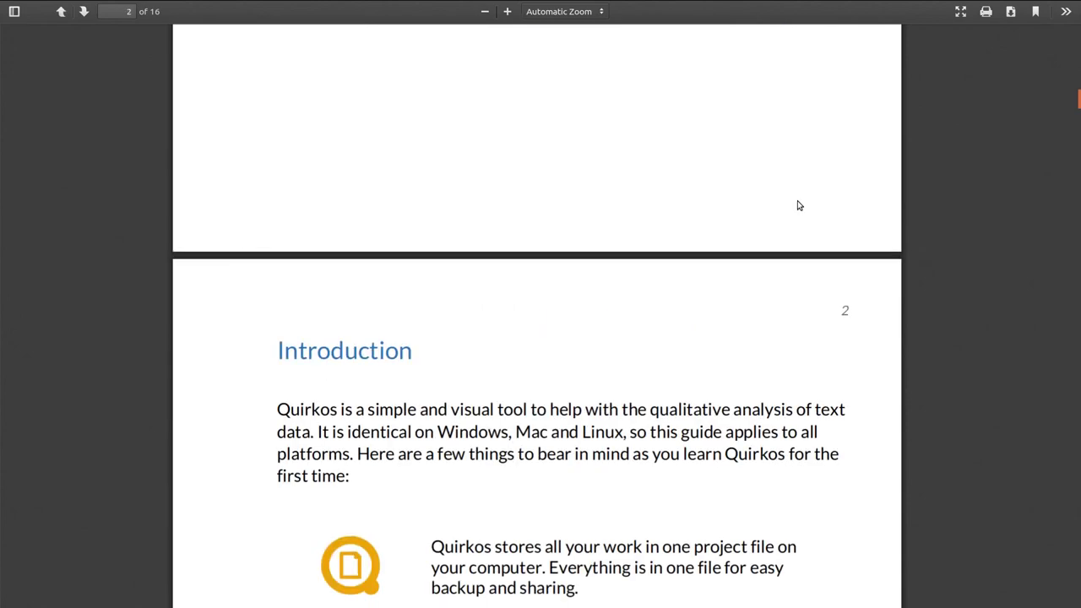
{"action": "scroll", "coordinate": [799, 205], "scroll_direction": "down", "scroll_amount": 10}
{"action": "scroll", "coordinate": [803, 201], "scroll_direction": "down", "scroll_amount": 10}
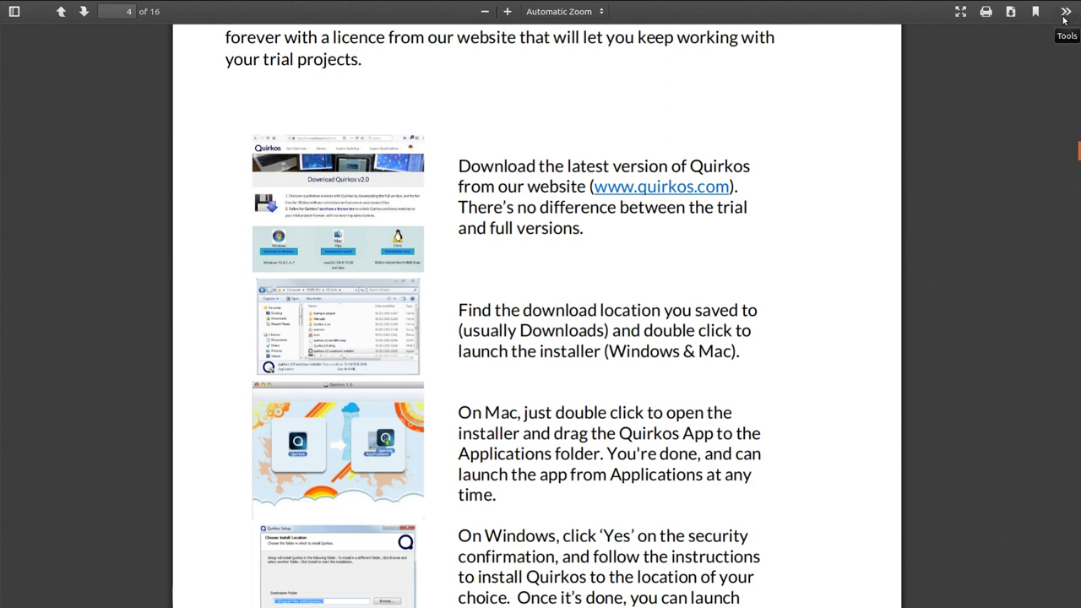
{"action": "scroll", "coordinate": [857, 373], "scroll_direction": "down", "scroll_amount": 3}
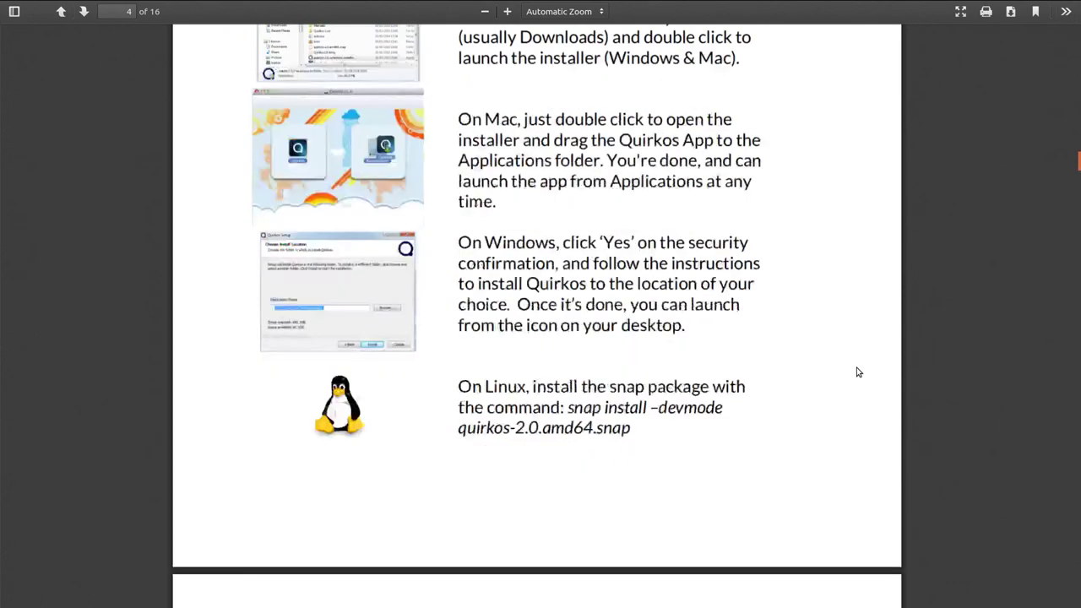
{"action": "scroll", "coordinate": [857, 372], "scroll_direction": "down", "scroll_amount": 6}
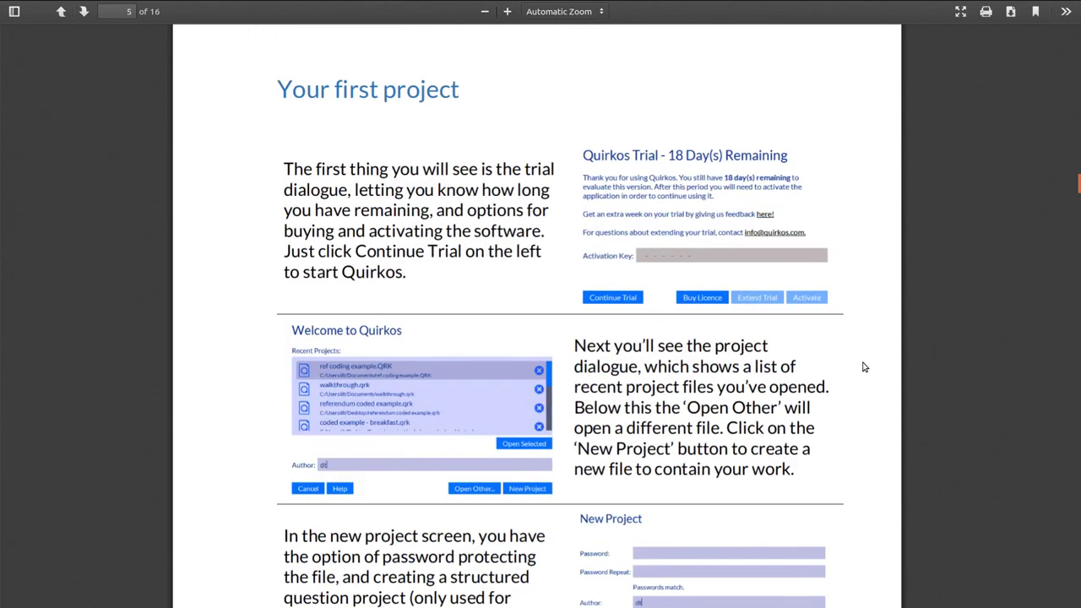